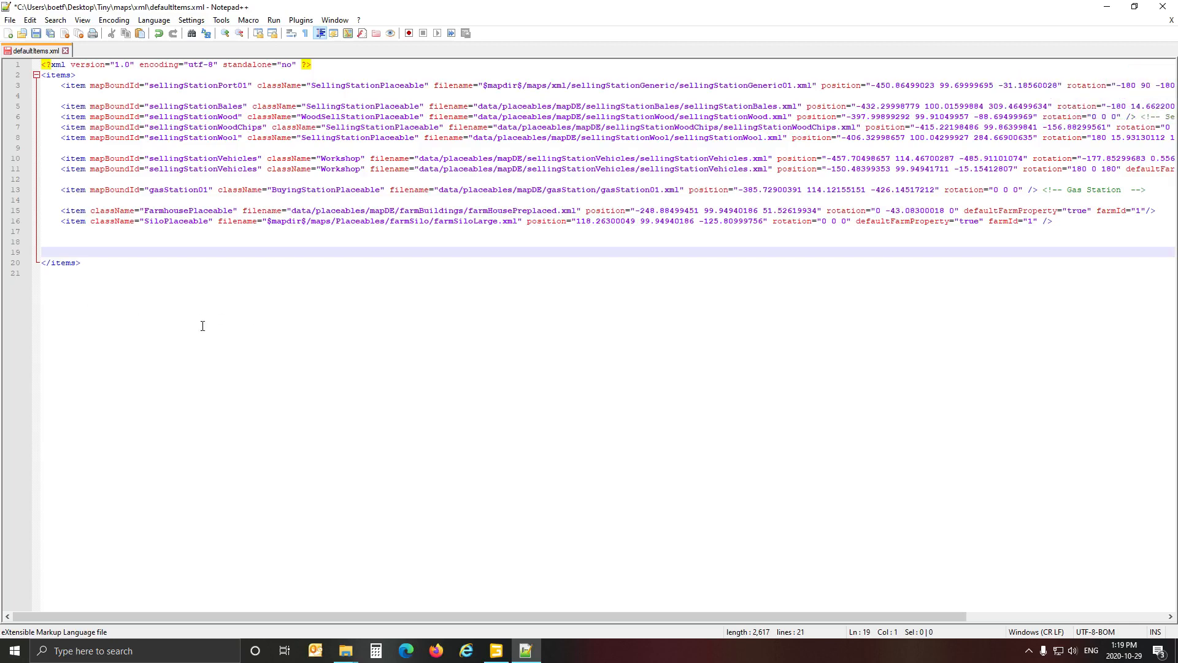
Open mapDE_items.xml from the data\maps folder of the Farming Simulator 19 installation, using File Explorer.
mouse_move(345, 649)
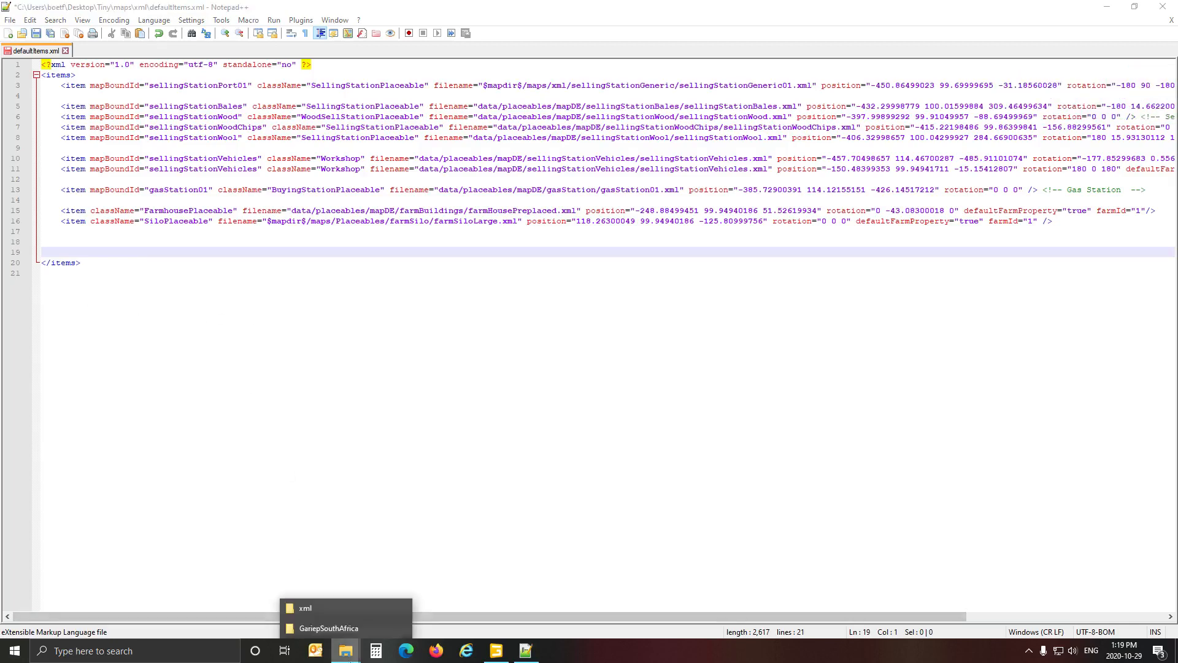
left_click(347, 627)
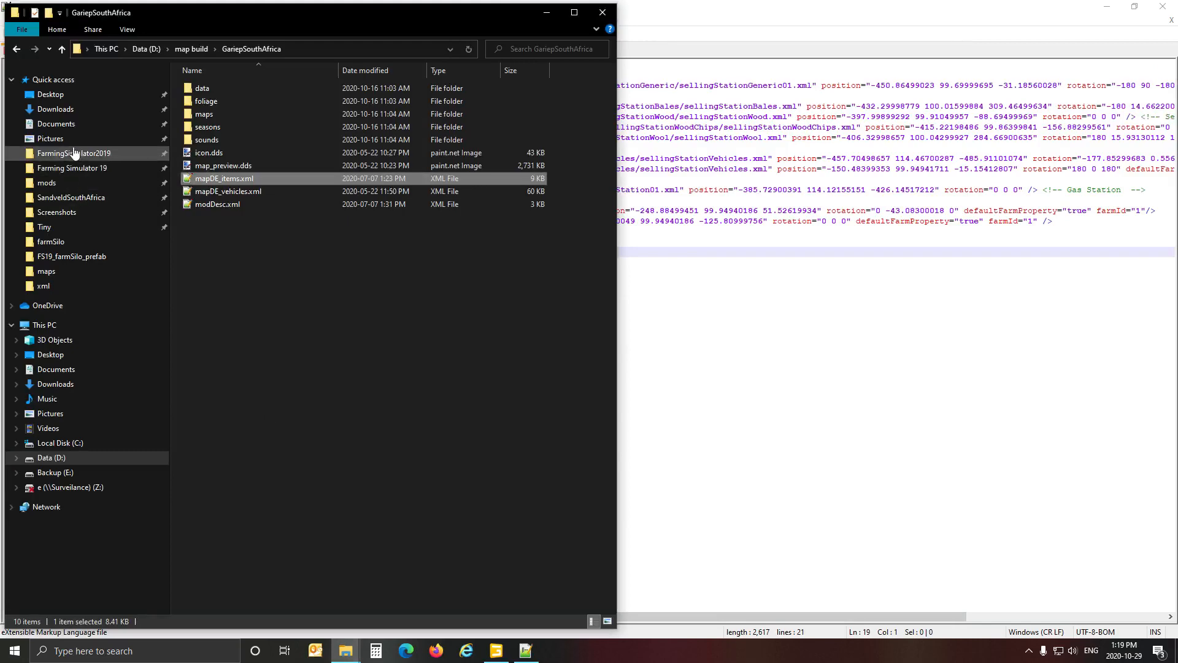
left_click(72, 167)
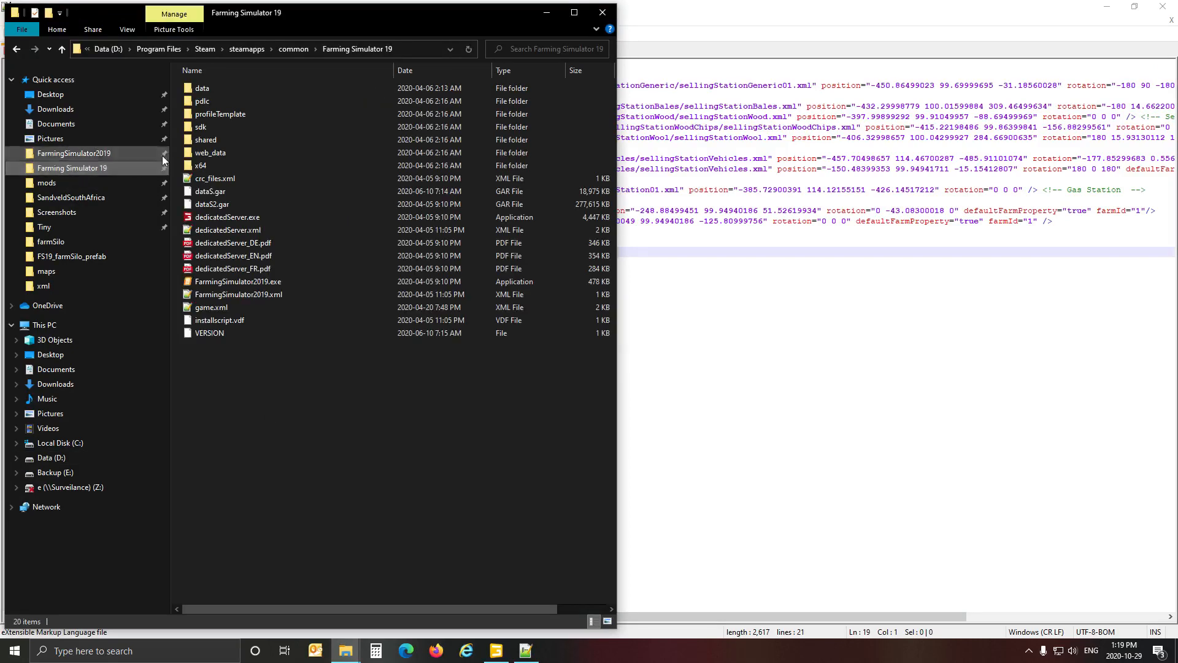
double_click(202, 88)
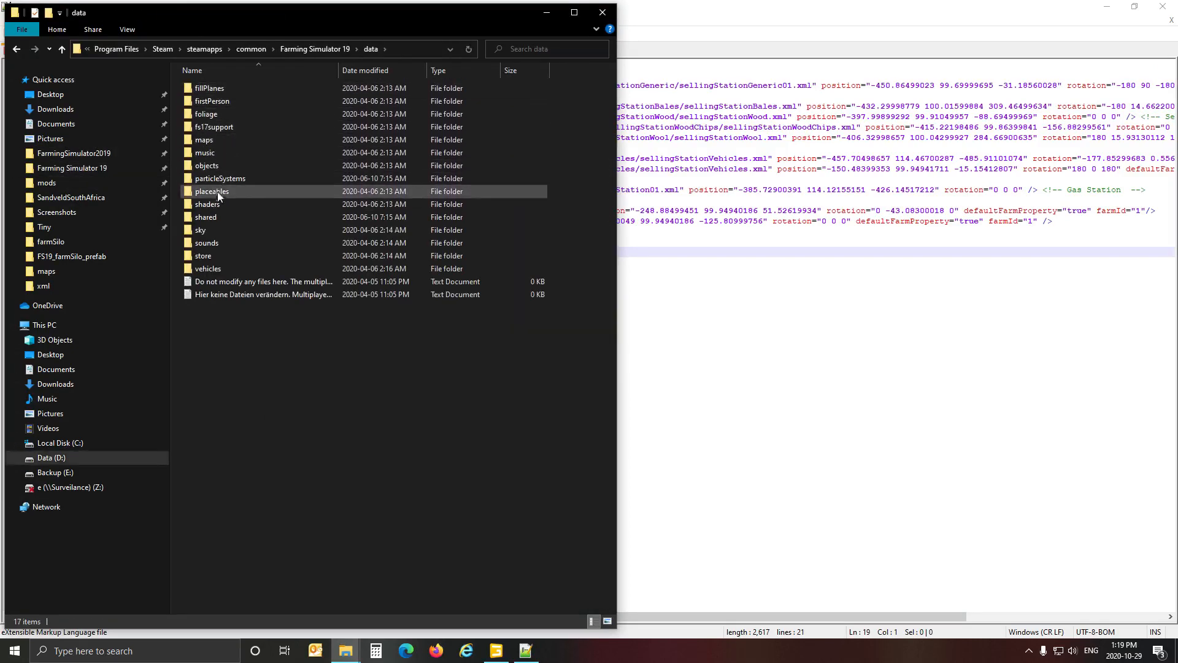
double_click(215, 140)
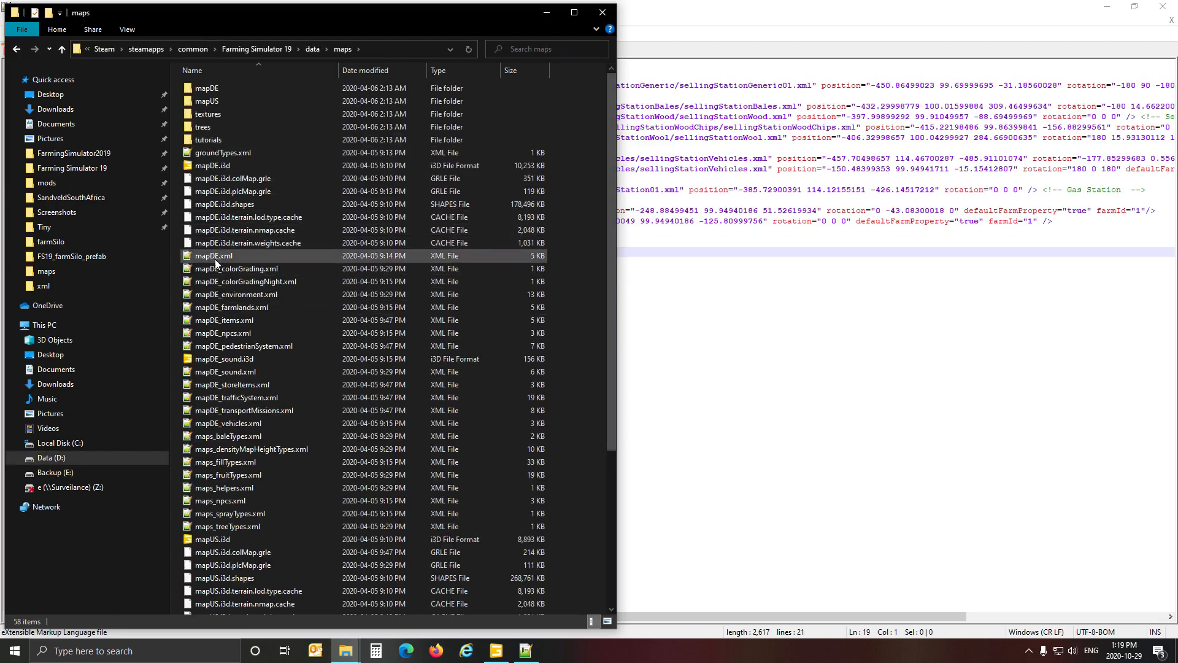
left_click(232, 322)
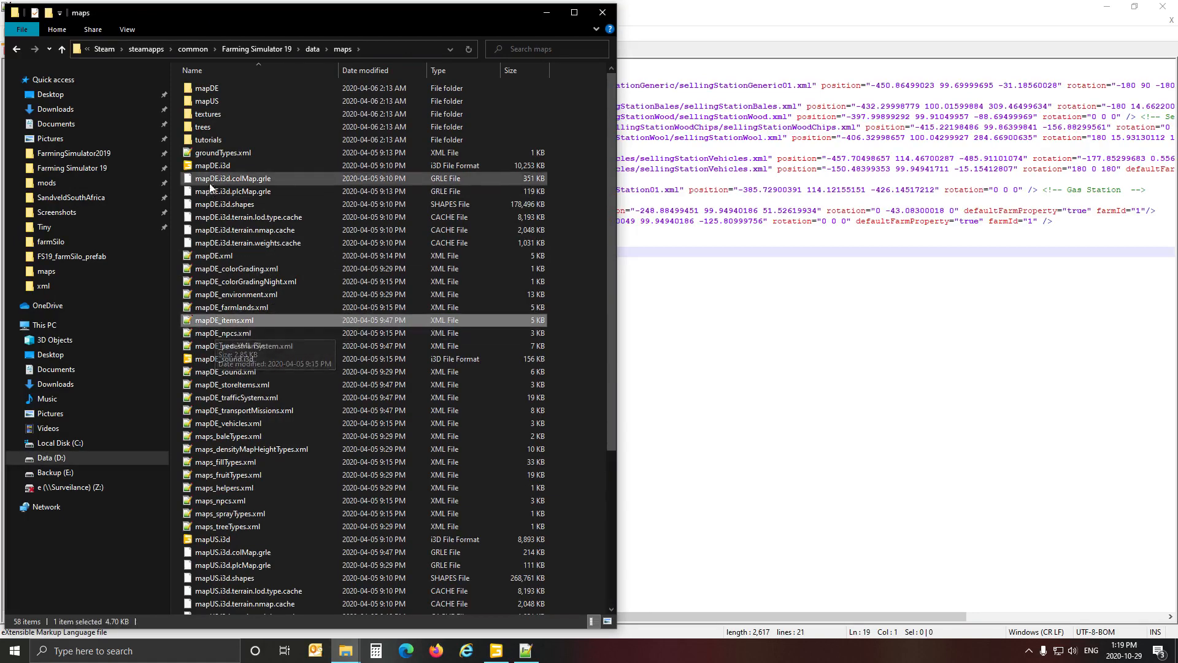
scroll(221, 429, "down", 2)
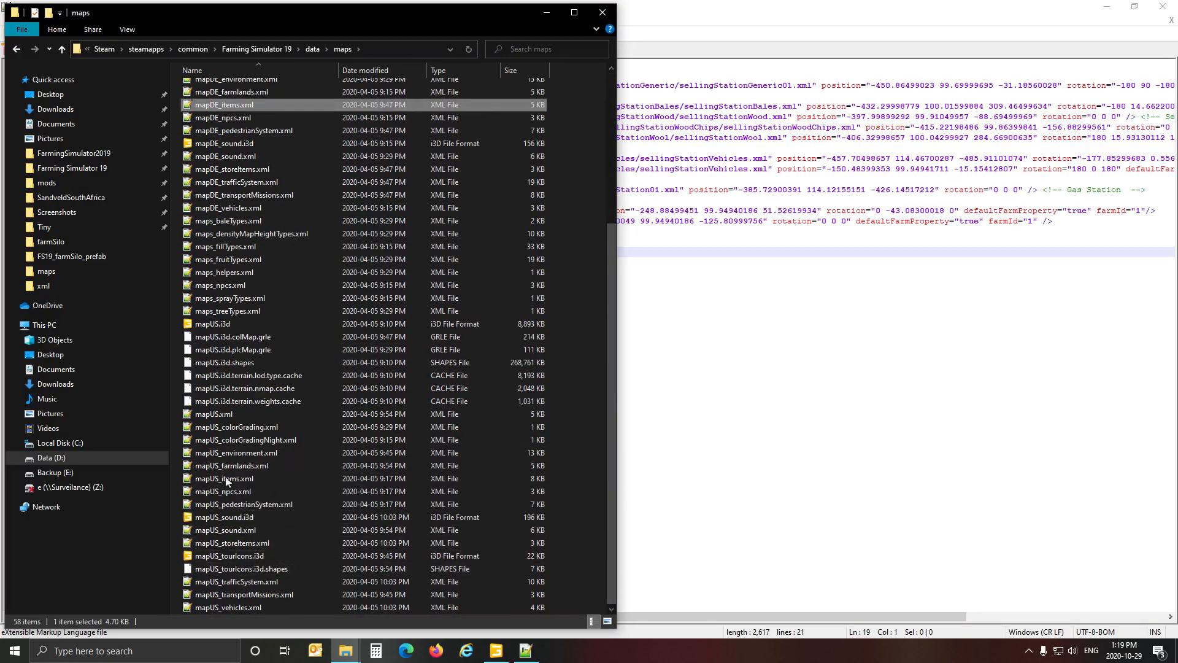
scroll(228, 470, "up", 2)
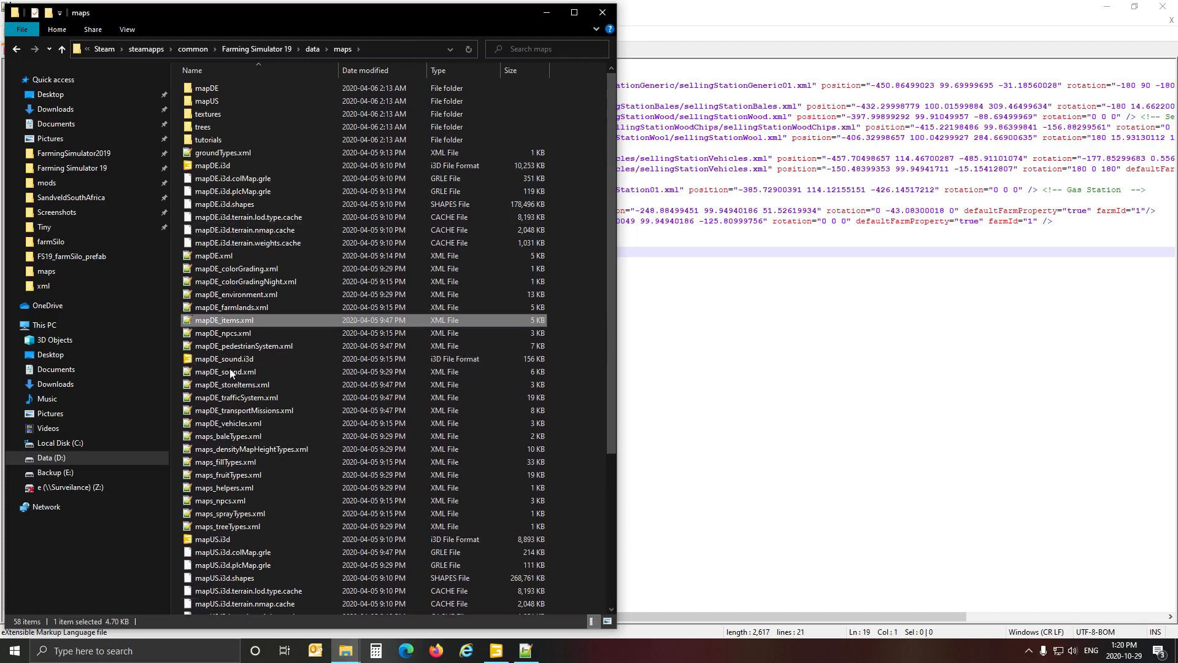
double_click(227, 321)
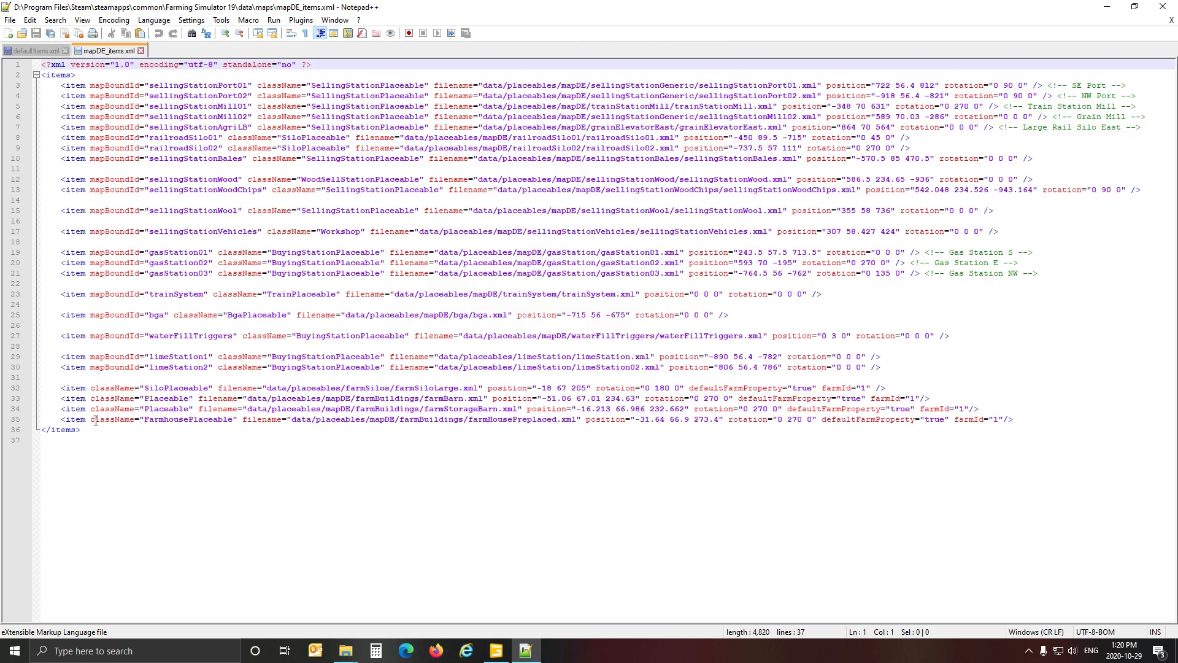
Examine the silo, farm building, water, train, selling station and railroad silo entries in mapDE_items.xml, and close the file.
left_click(177, 389)
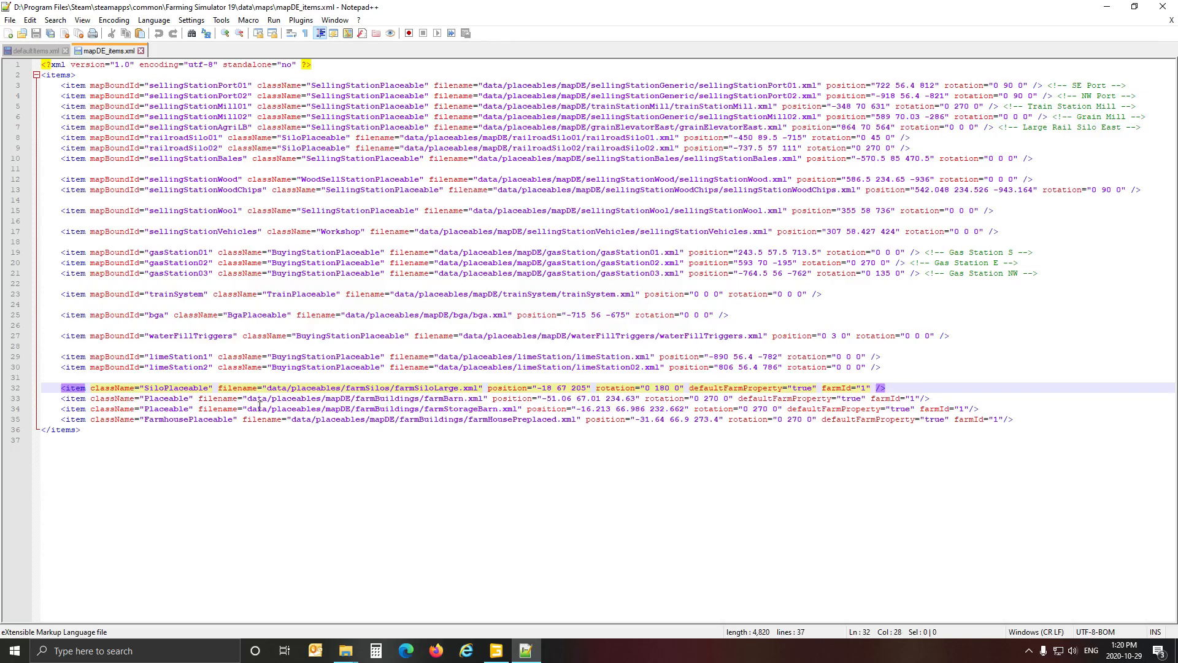
left_click(167, 401)
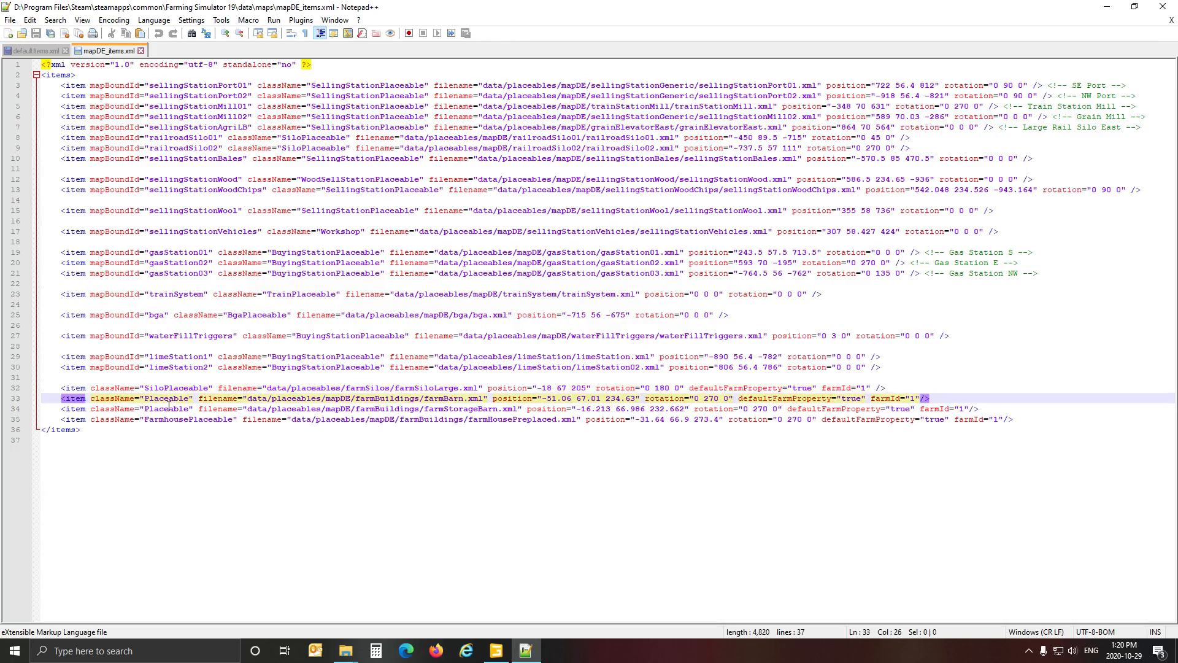
left_click(170, 408)
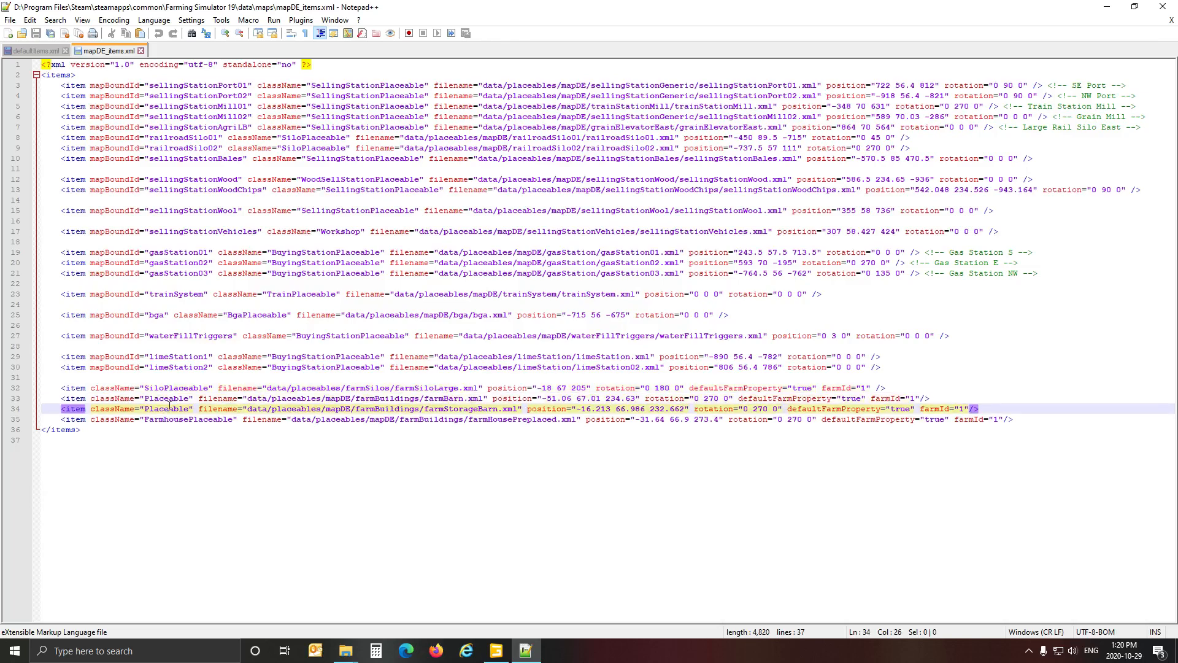
key("Up")
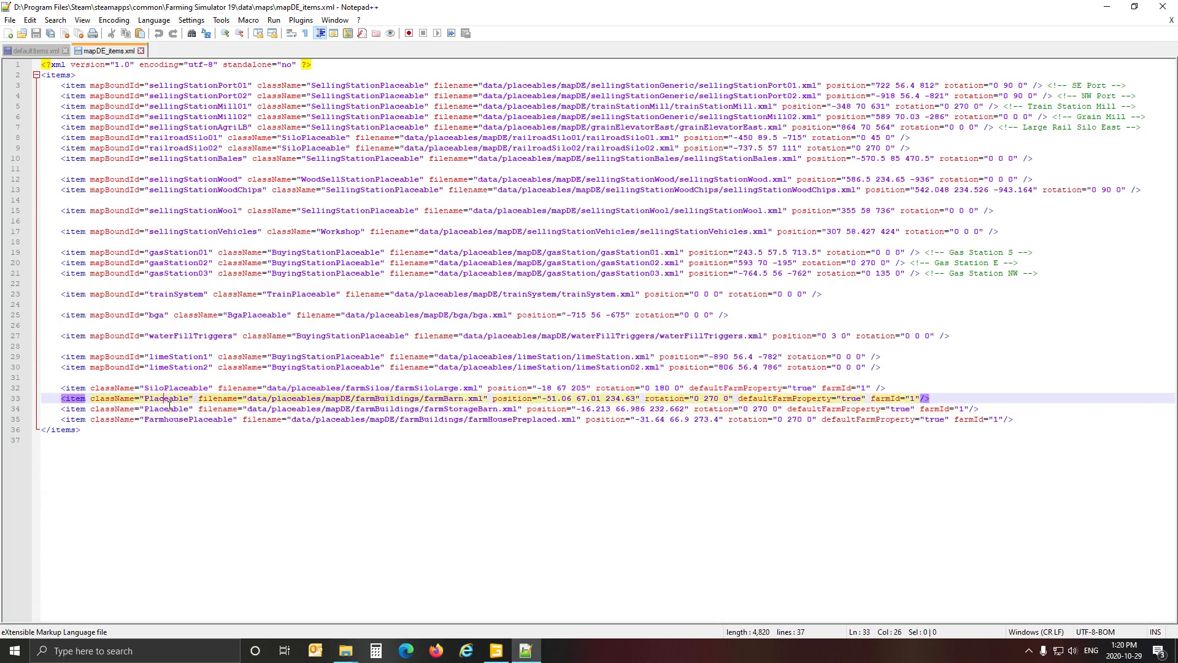
left_click(178, 339)
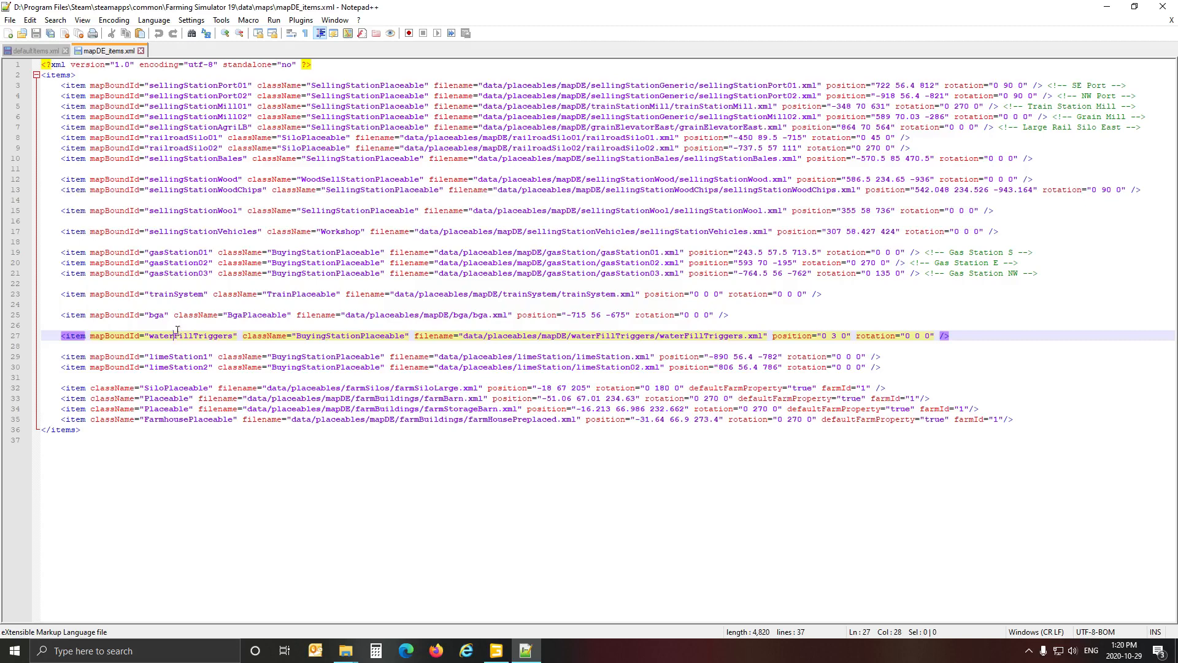
left_click(176, 299)
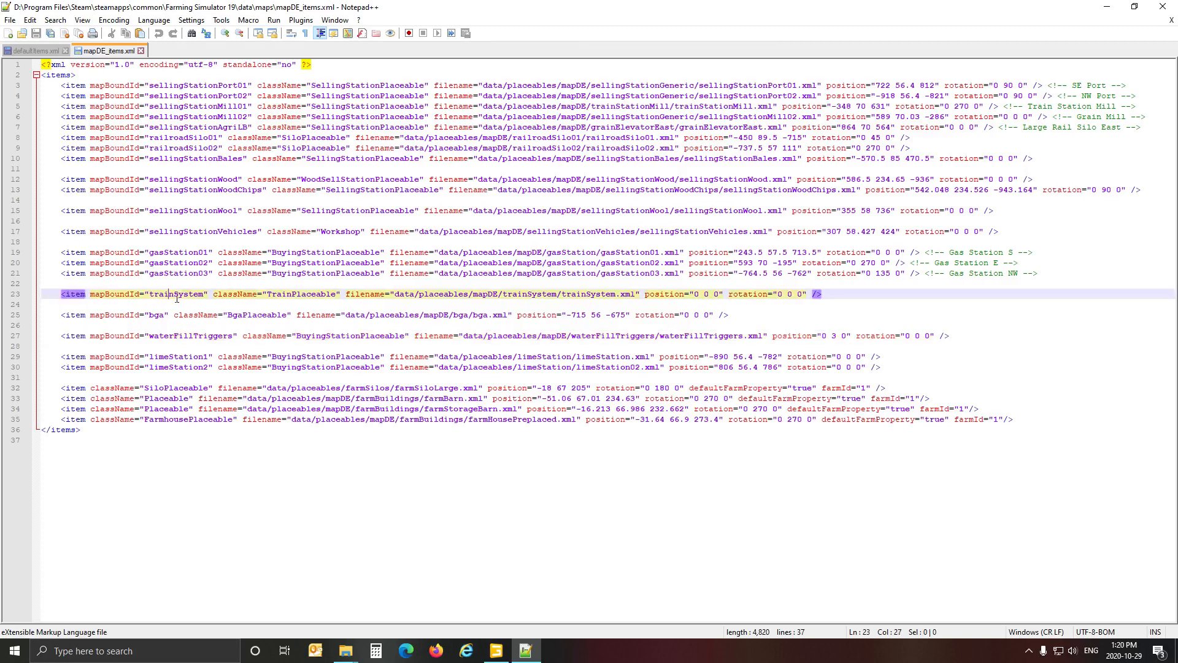
left_click(181, 235)
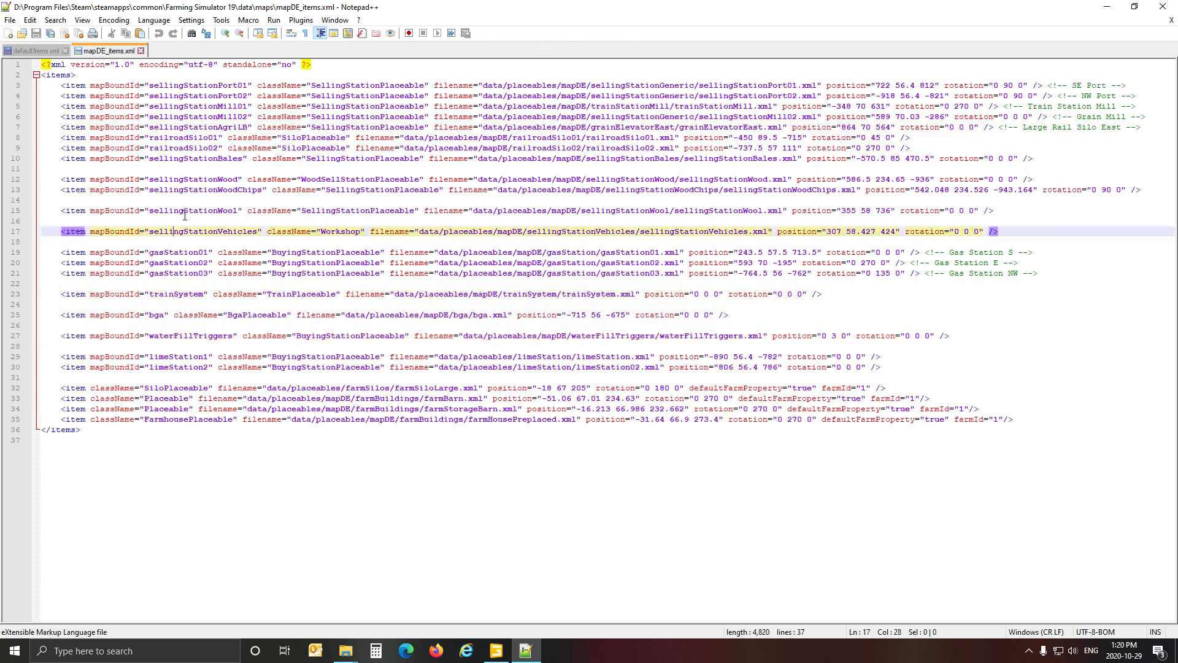
left_click(182, 213)
left_click(185, 193)
left_click(185, 181)
left_click(193, 159)
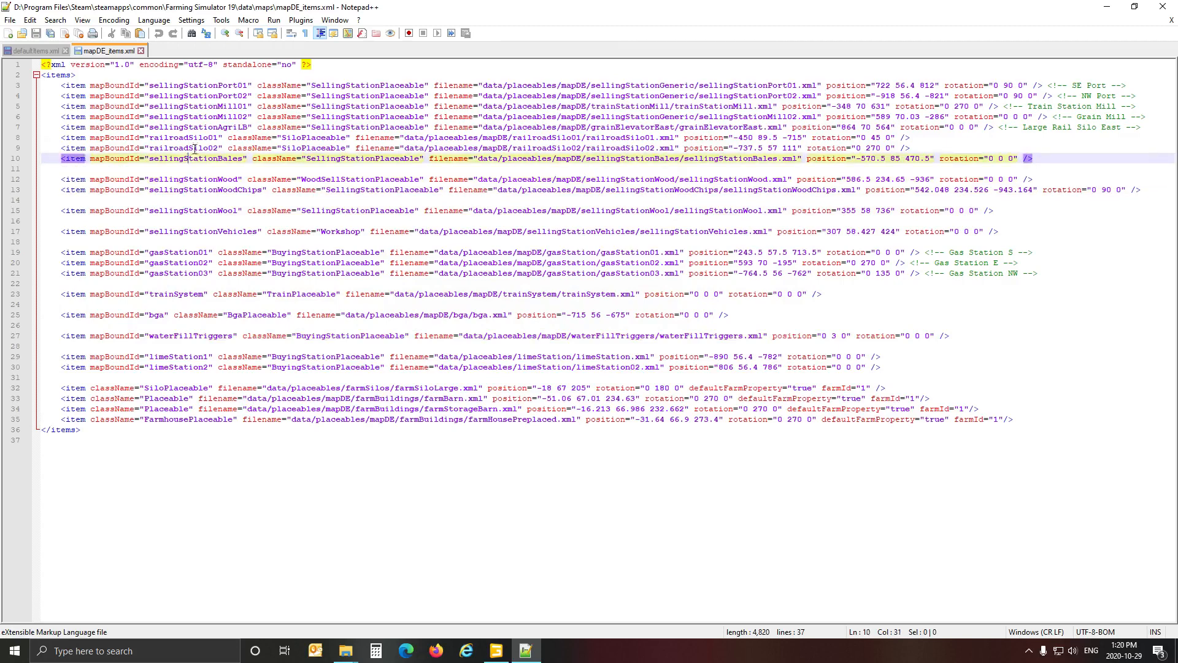
left_click(194, 138)
left_click(196, 128)
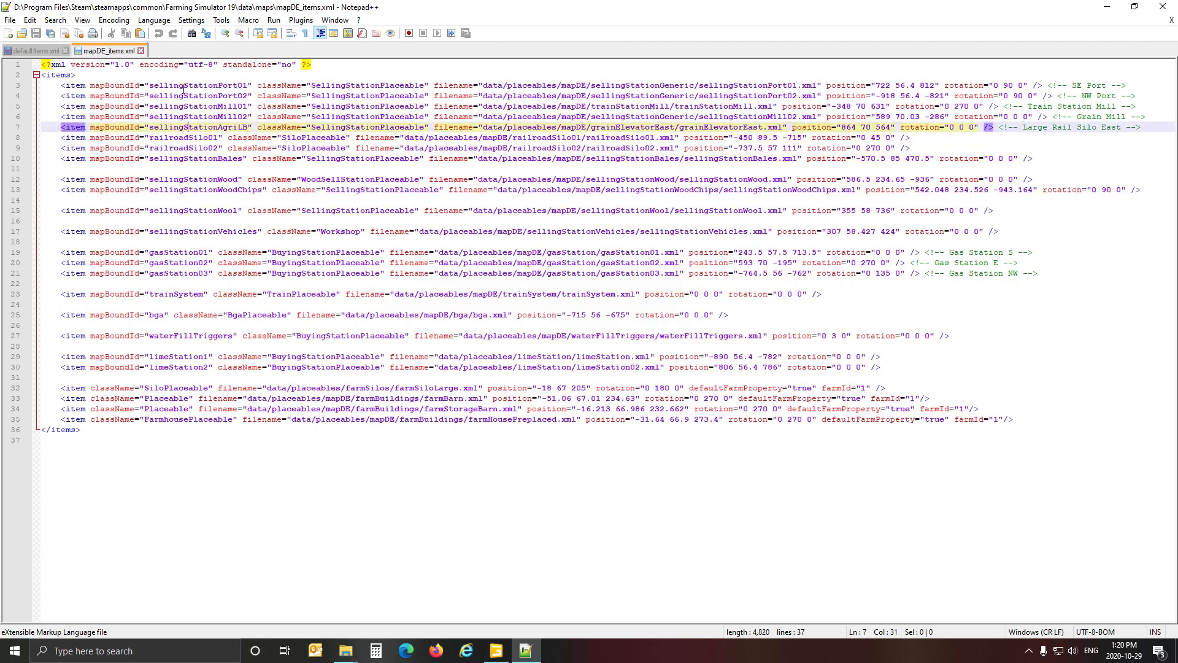
left_click(140, 50)
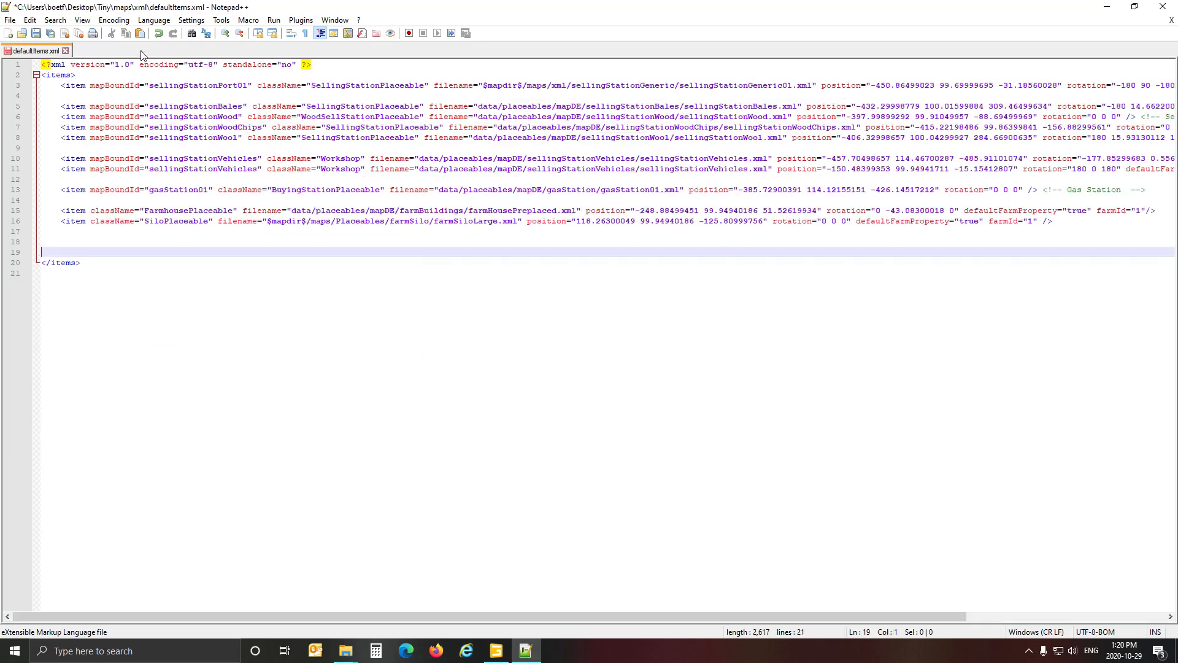
Open mapUS_items.xml from the same Farming Simulator 19 data\maps folder in File Explorer.
left_click(346, 649)
left_click(335, 629)
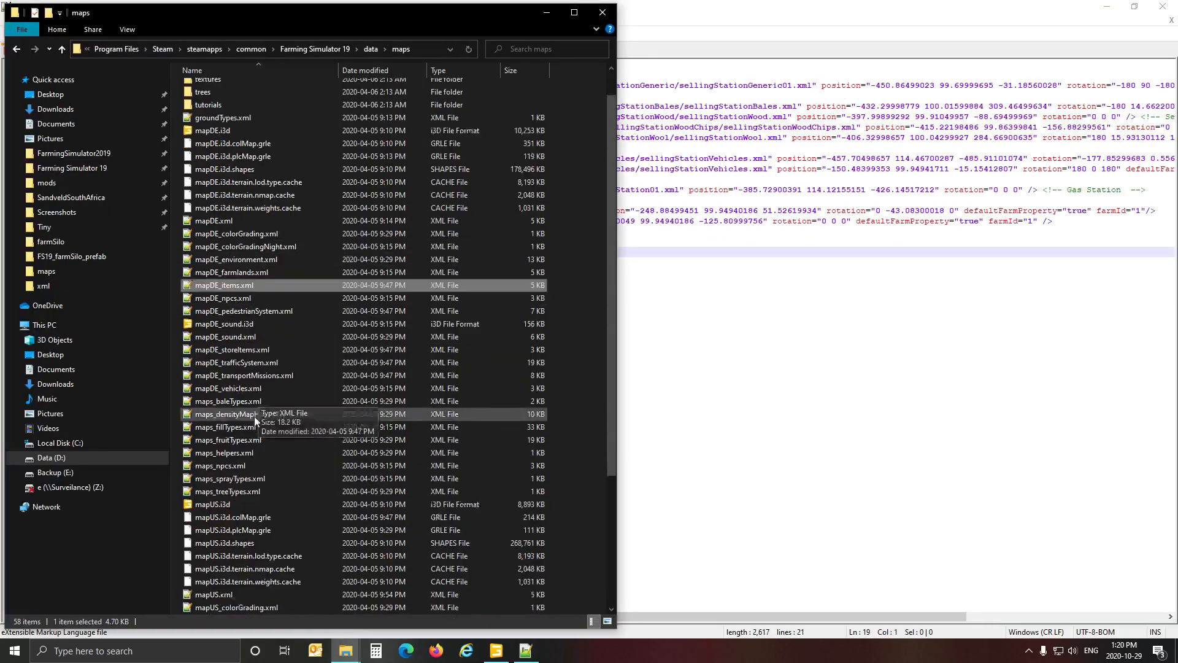
scroll(254, 416, "down", 5)
double_click(240, 504)
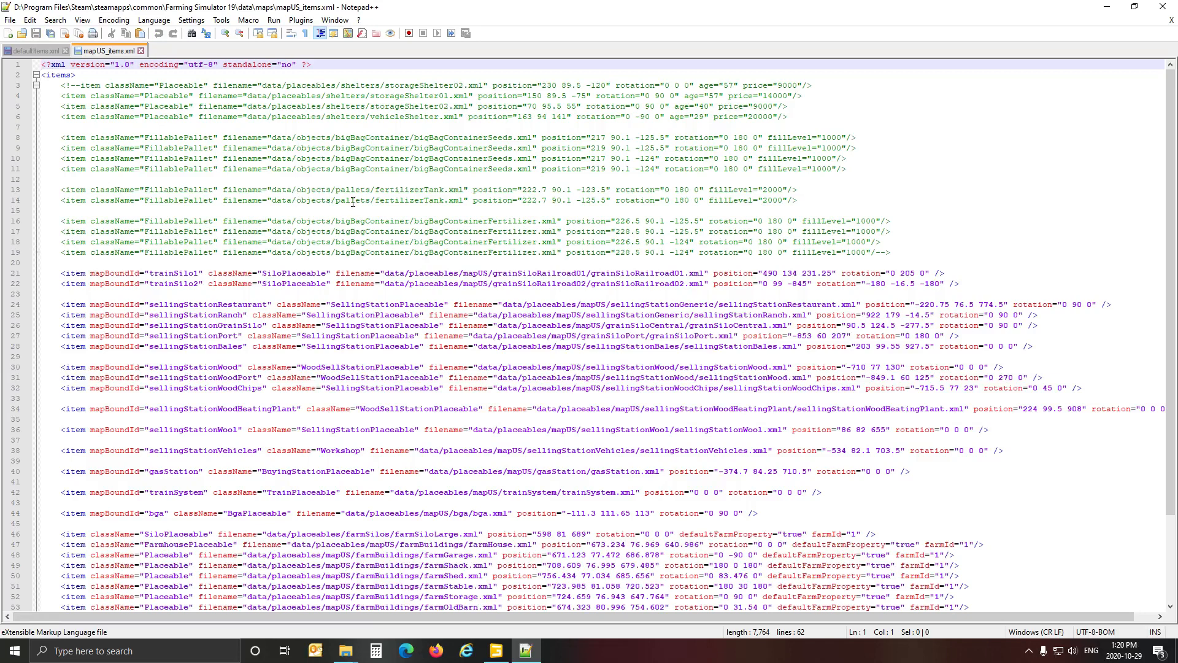
Examine the lime station and farm building placeable entries in mapUS_items.xml, and close the file.
scroll(303, 264, "down", 4)
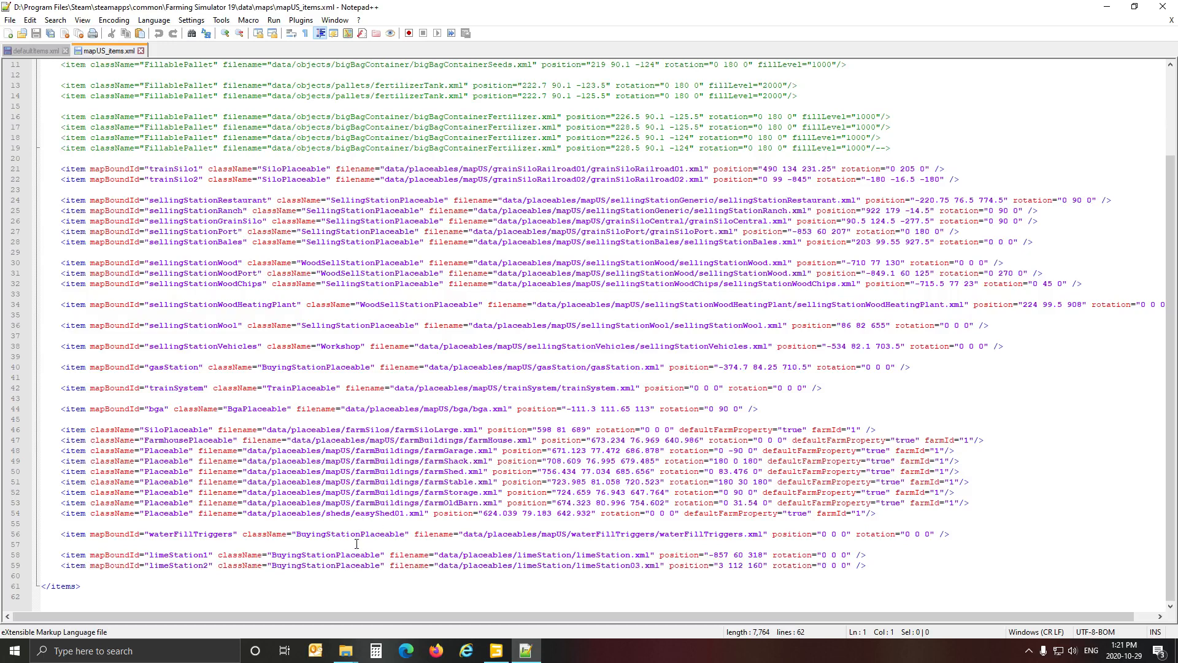
left_click(180, 569)
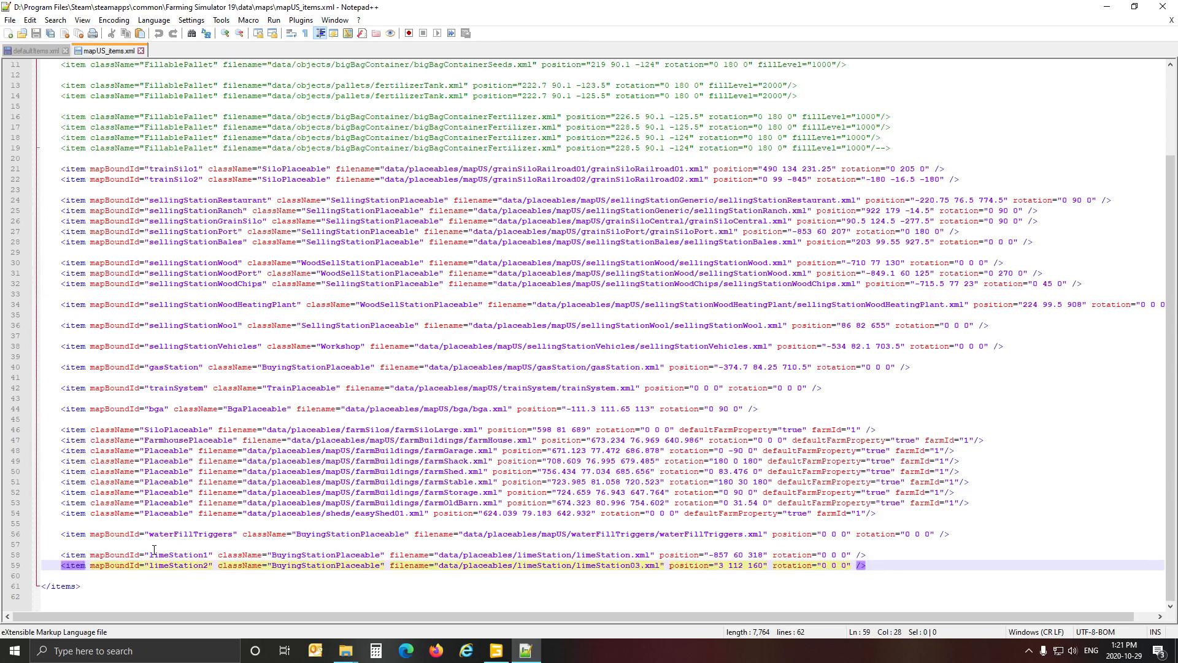
left_click(148, 452)
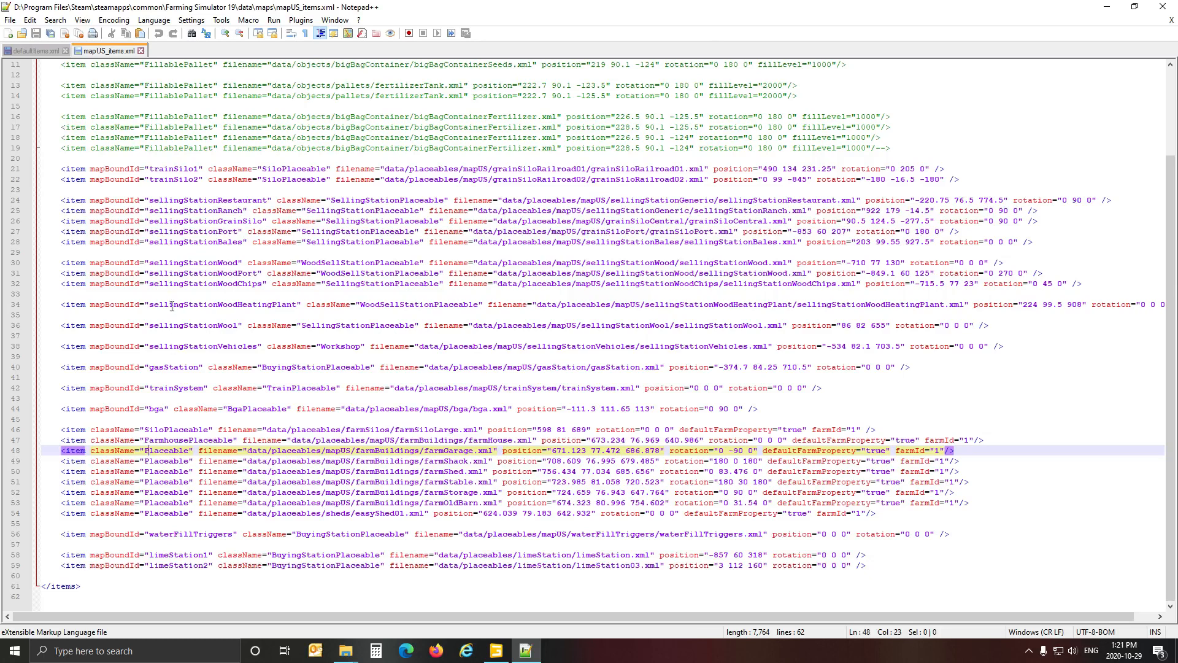
scroll(174, 293, "up", 4)
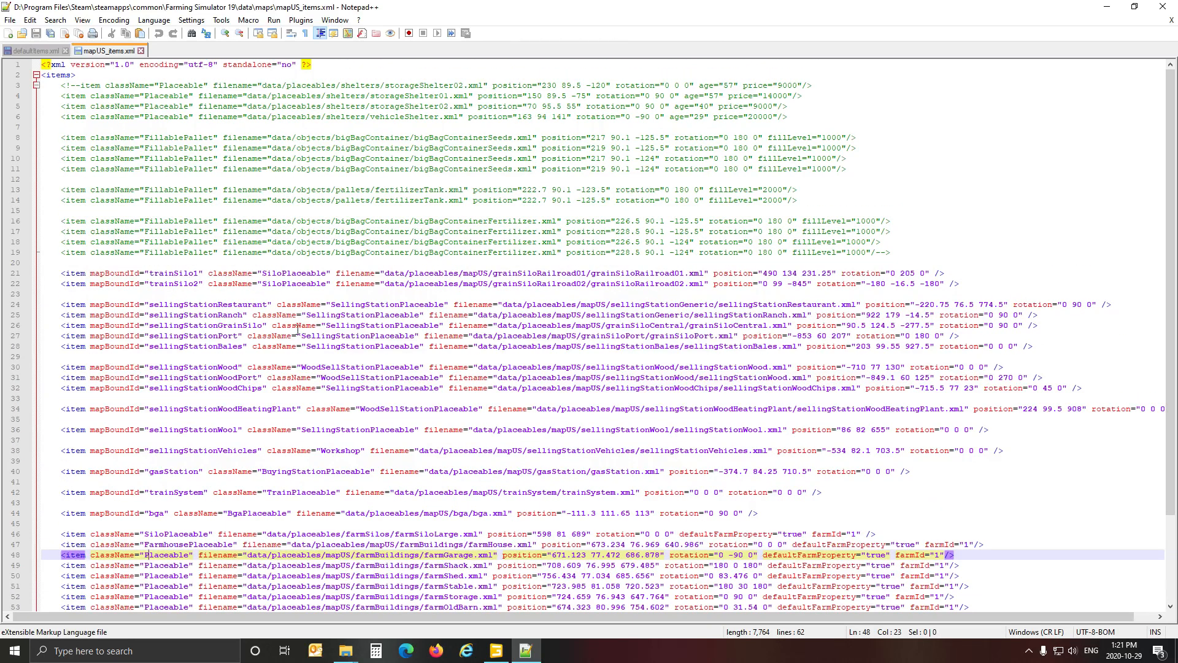
left_click(140, 50)
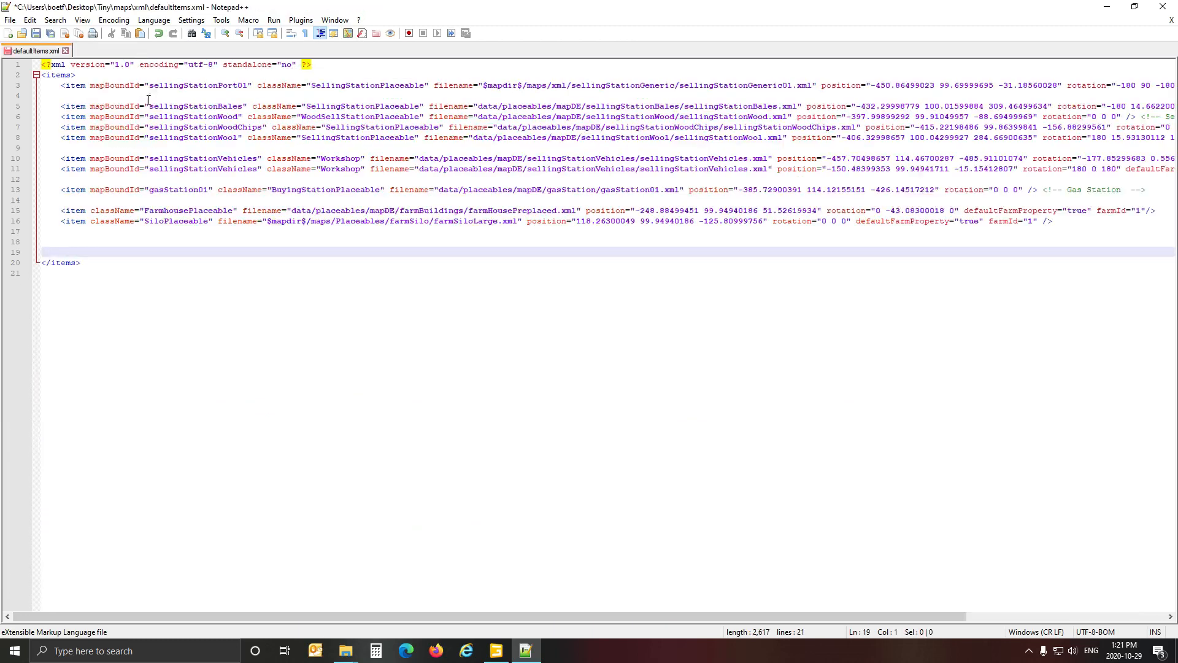
Open mapDE_items.xml from the map build\GariepSouthAfrica folder on the Data (D:) drive, using File Explorer.
left_click(345, 650)
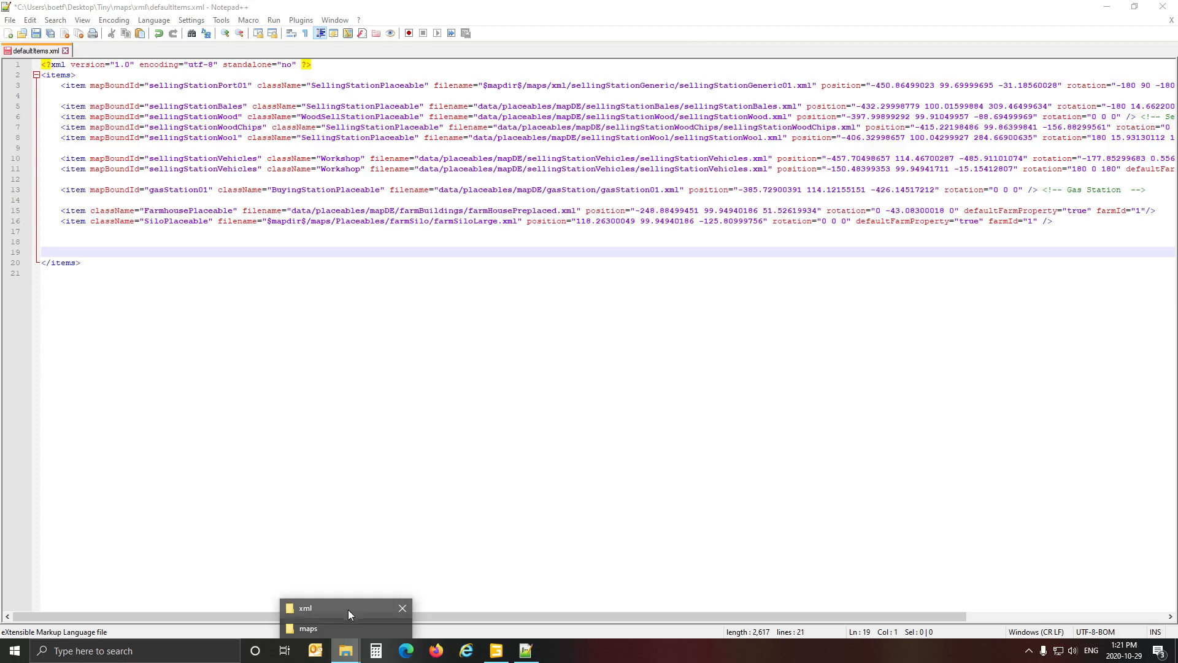
left_click(344, 629)
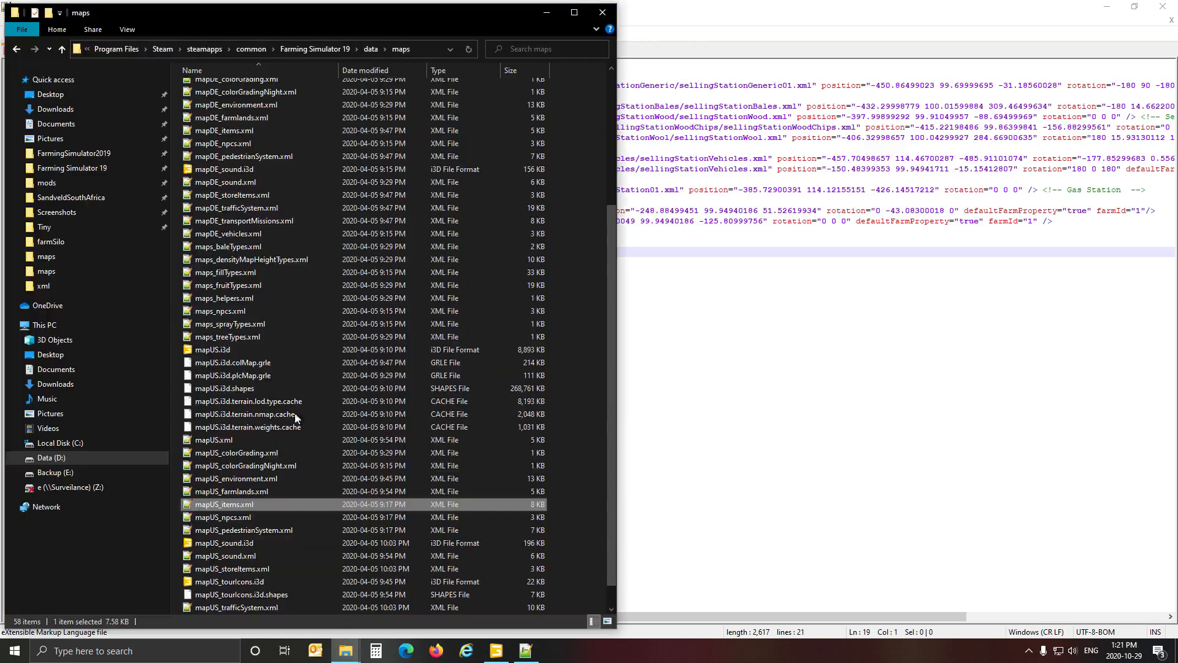
left_click(51, 458)
double_click(266, 100)
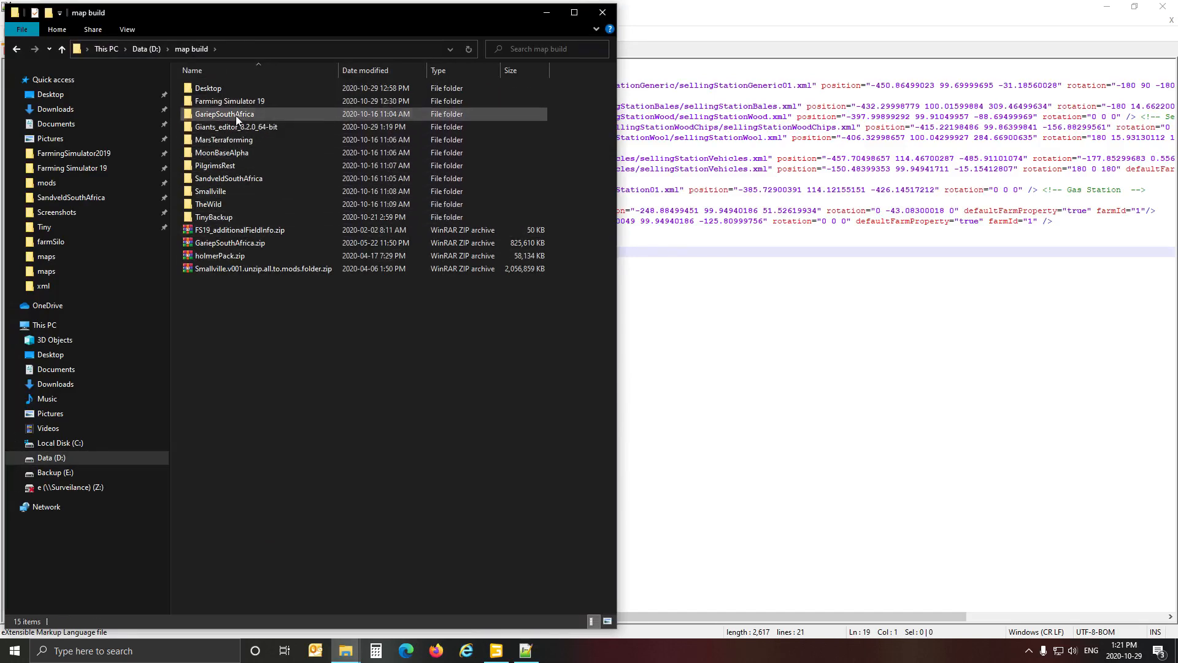
double_click(236, 115)
left_click(223, 180)
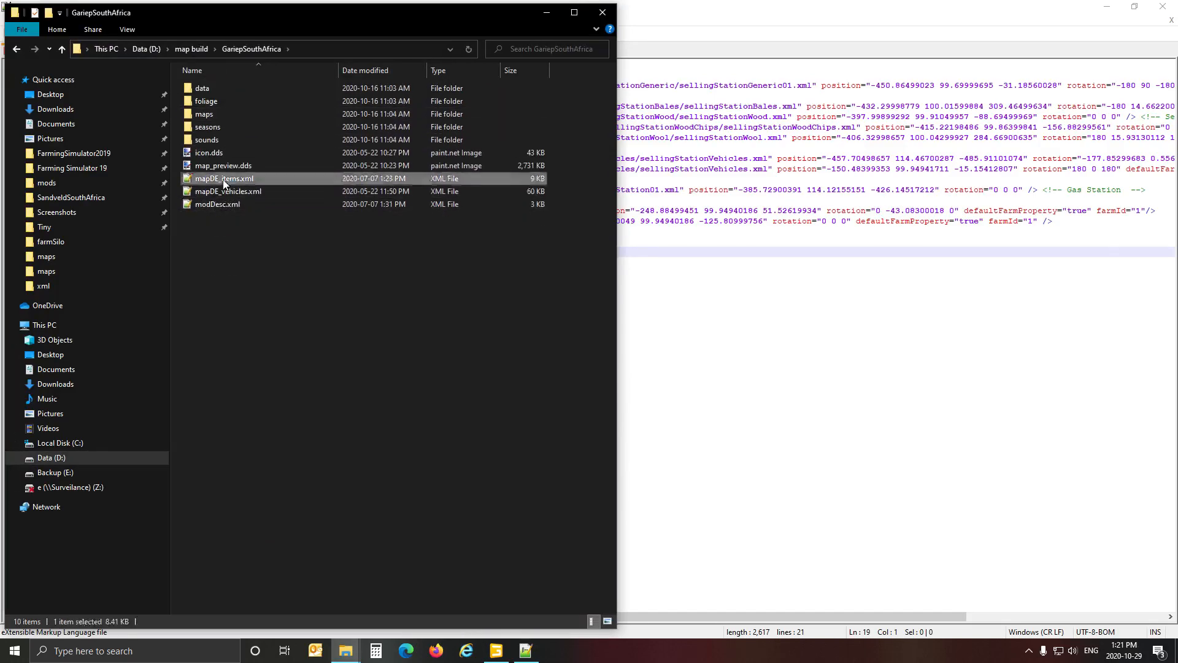
double_click(223, 180)
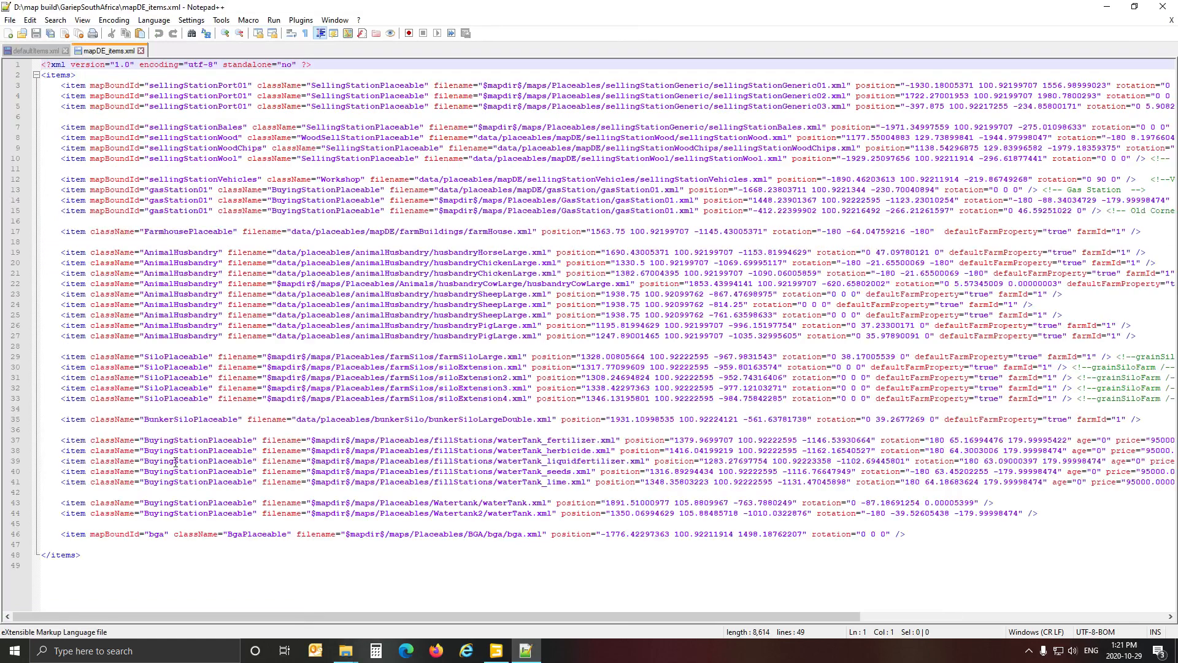
Copy the husbandryHorseLarge.xml entry from mapDE_items.xml and paste it on the empty line 18 of defaultItems.xml, below the silo entry.
left_click(158, 252)
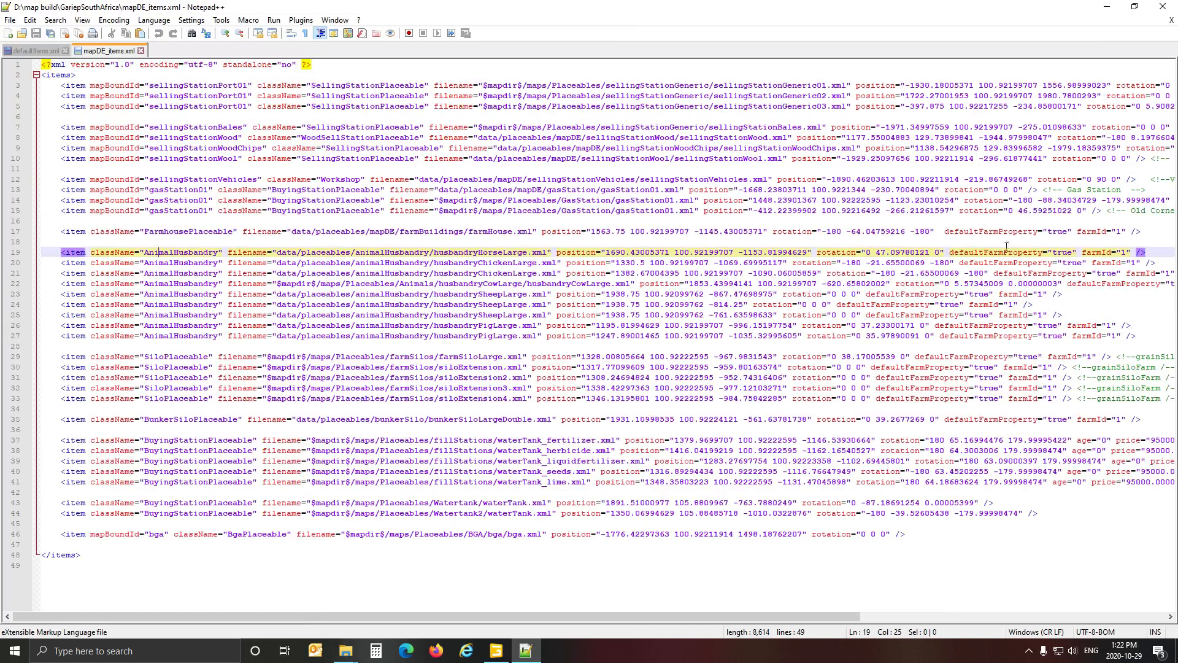
left_click(28, 256)
key("ctrl+c")
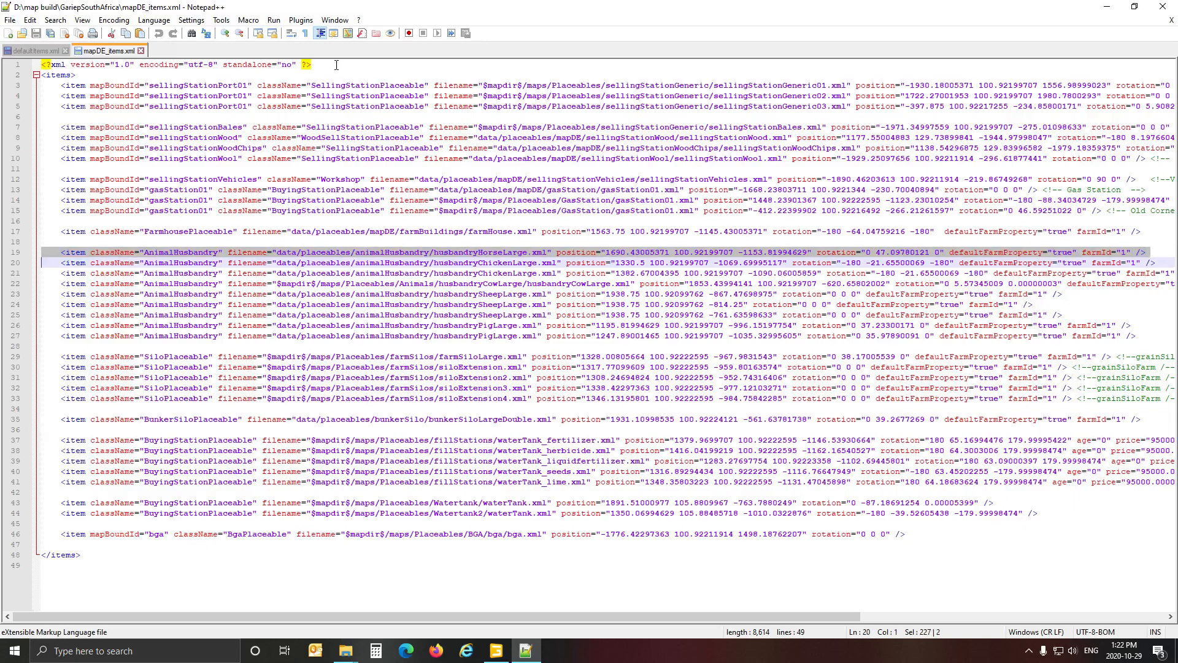
left_click(32, 50)
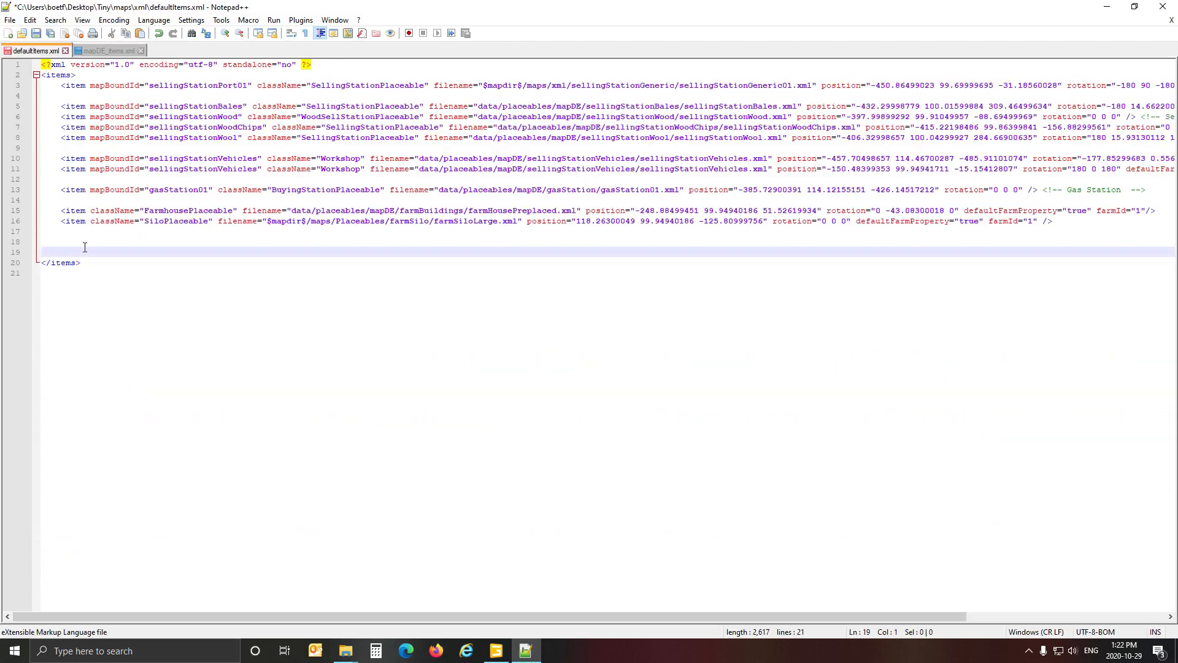
left_click(55, 234)
key("Down")
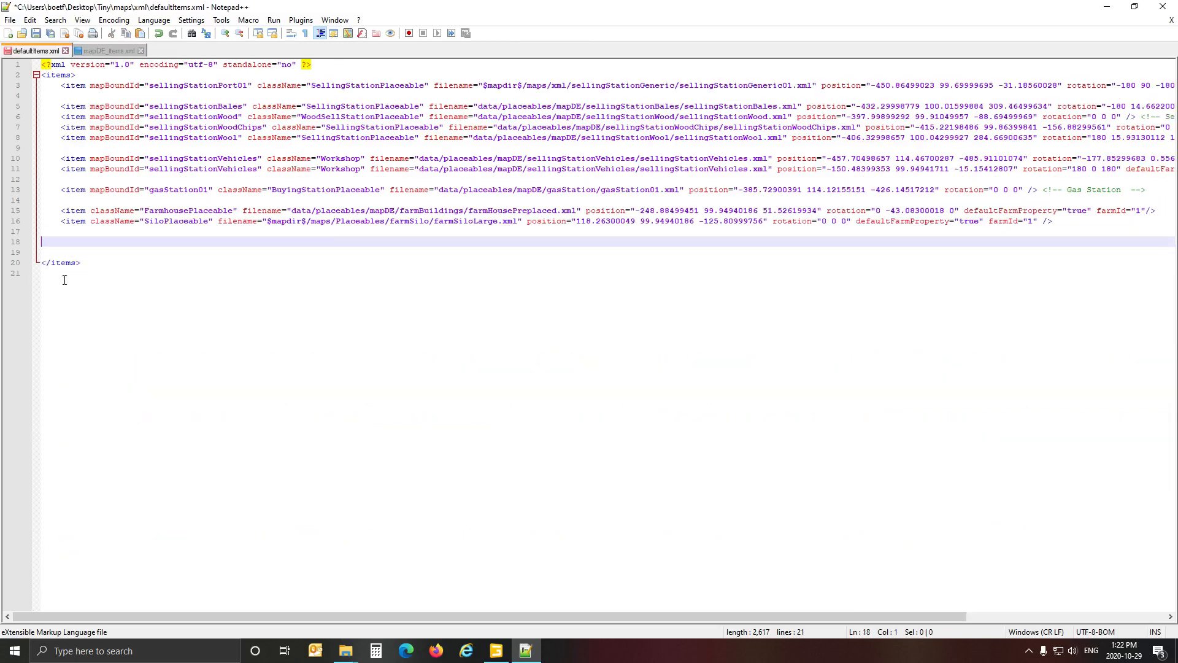
key("ctrl+v")
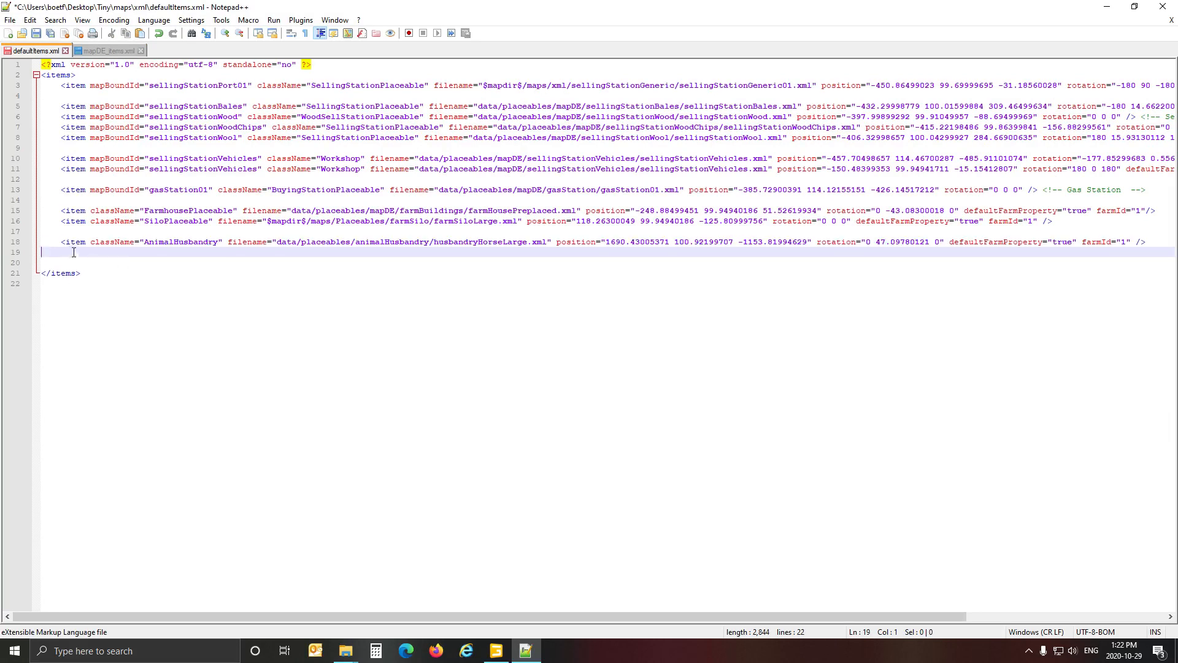
left_click(111, 246)
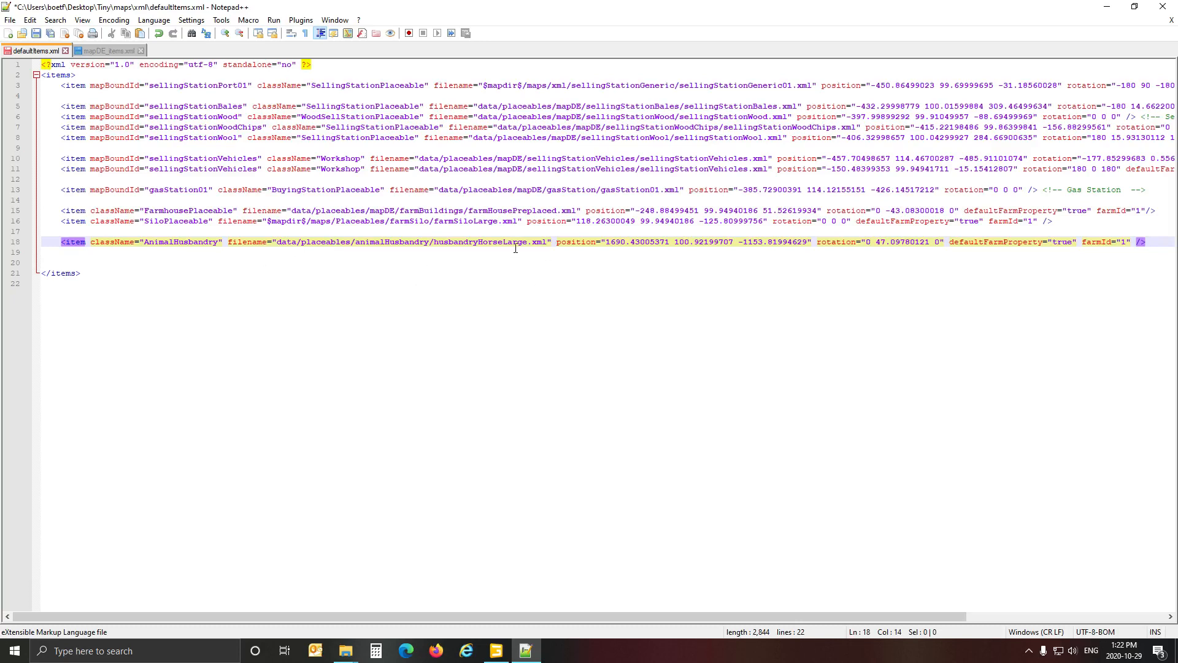
left_click(346, 650)
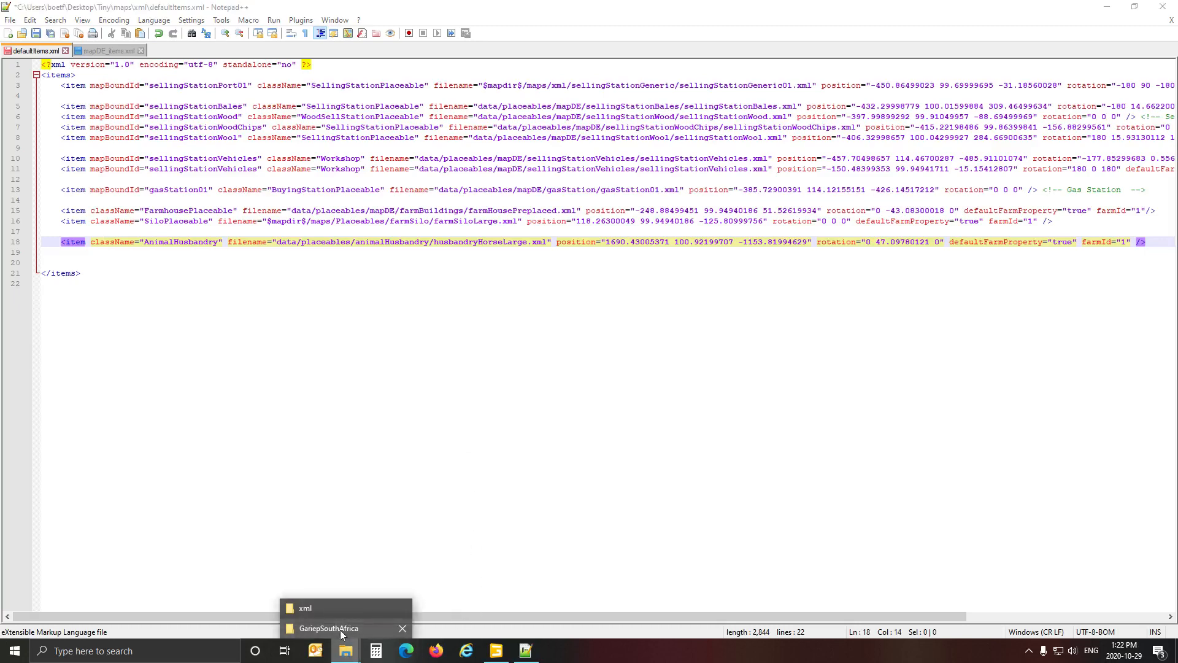
left_click(340, 630)
left_click(675, 16)
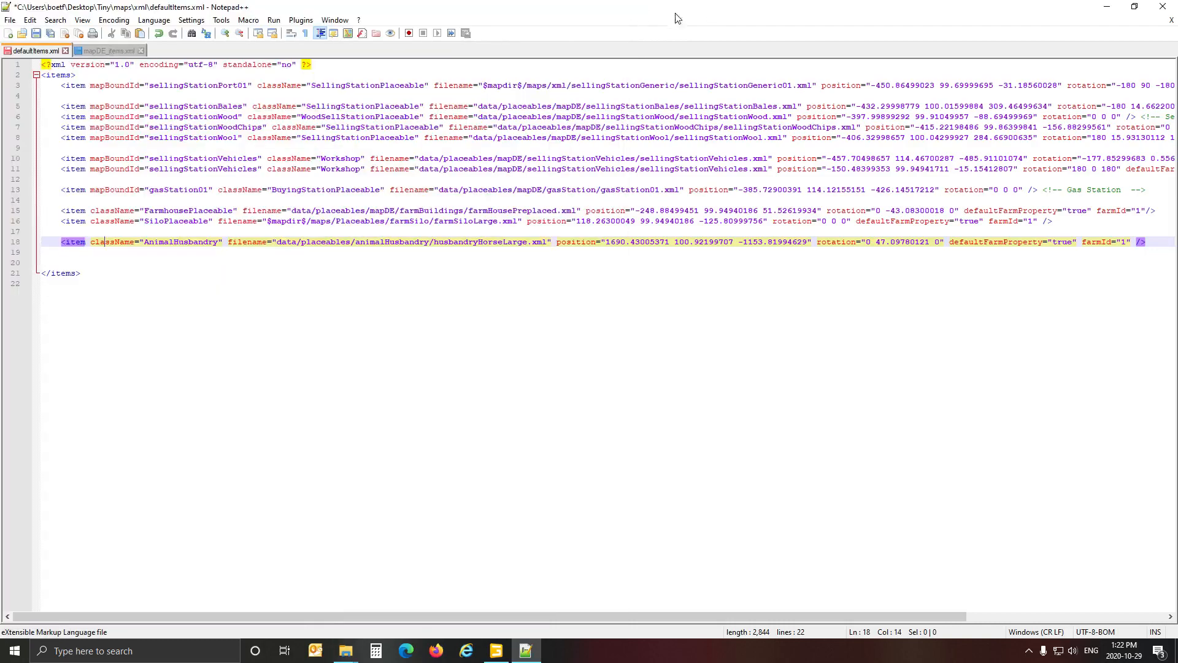
Copy the first husbandryChickenLarge.xml entry from mapDE_items.xml and paste it four times below the horse entry in defaultItems.xml.
left_click(113, 50)
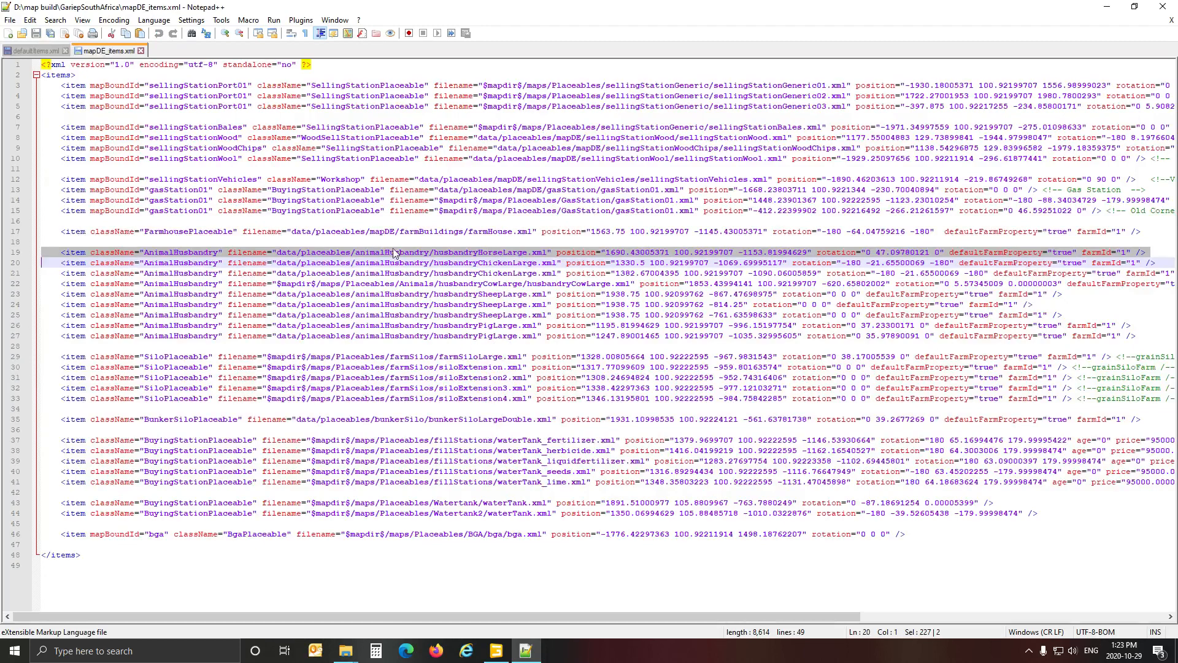
left_click(29, 266)
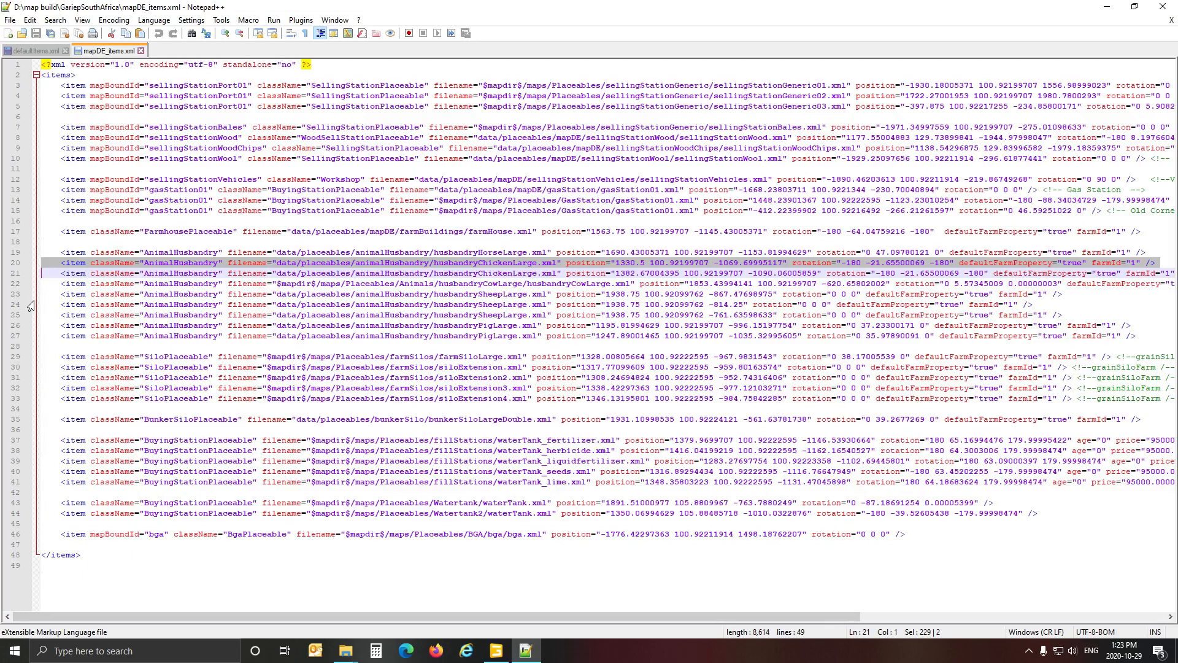
key("ctrl+a")
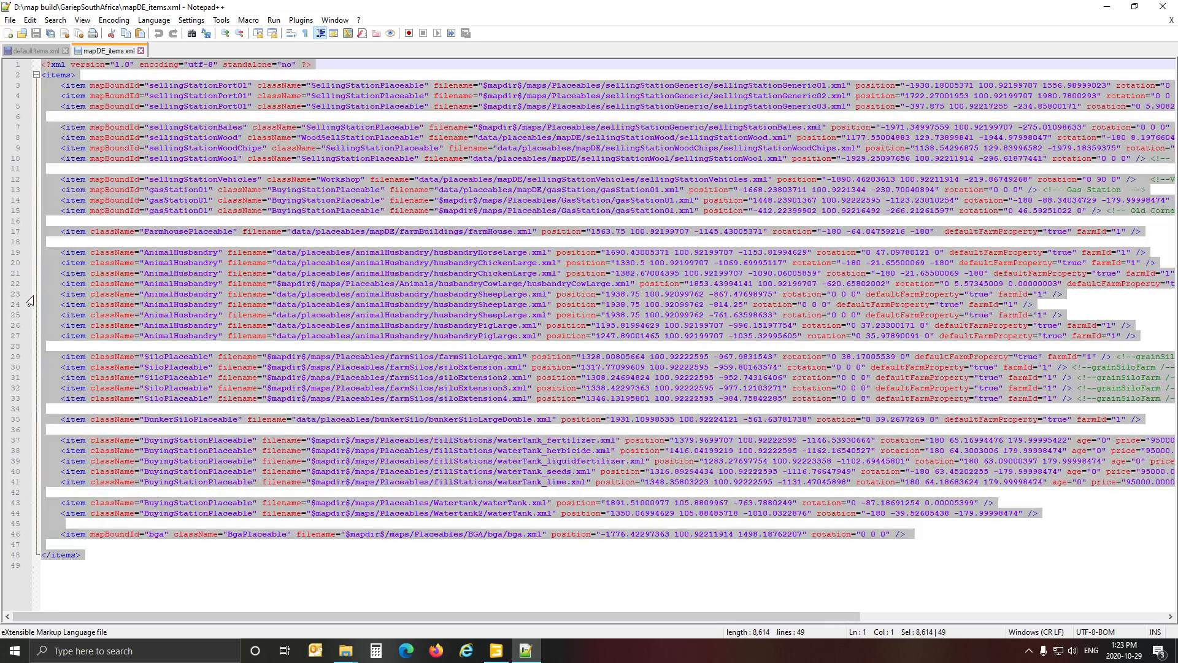
left_click(30, 297)
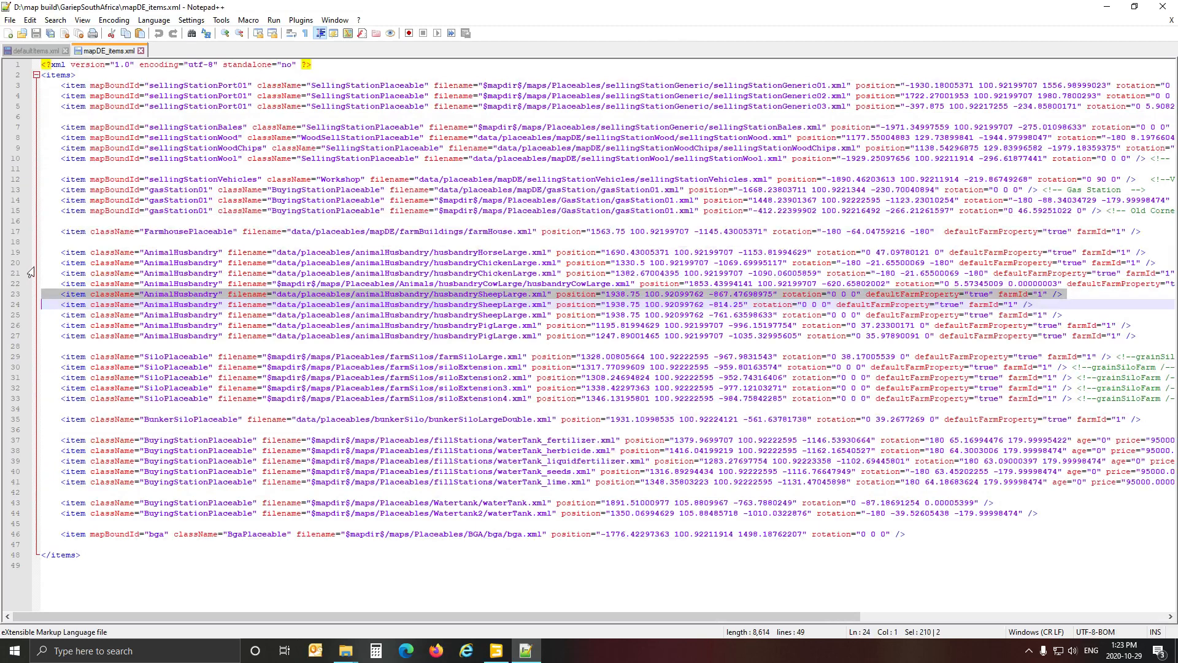
key("ctrl+a")
left_click(28, 265)
key("ctrl+c")
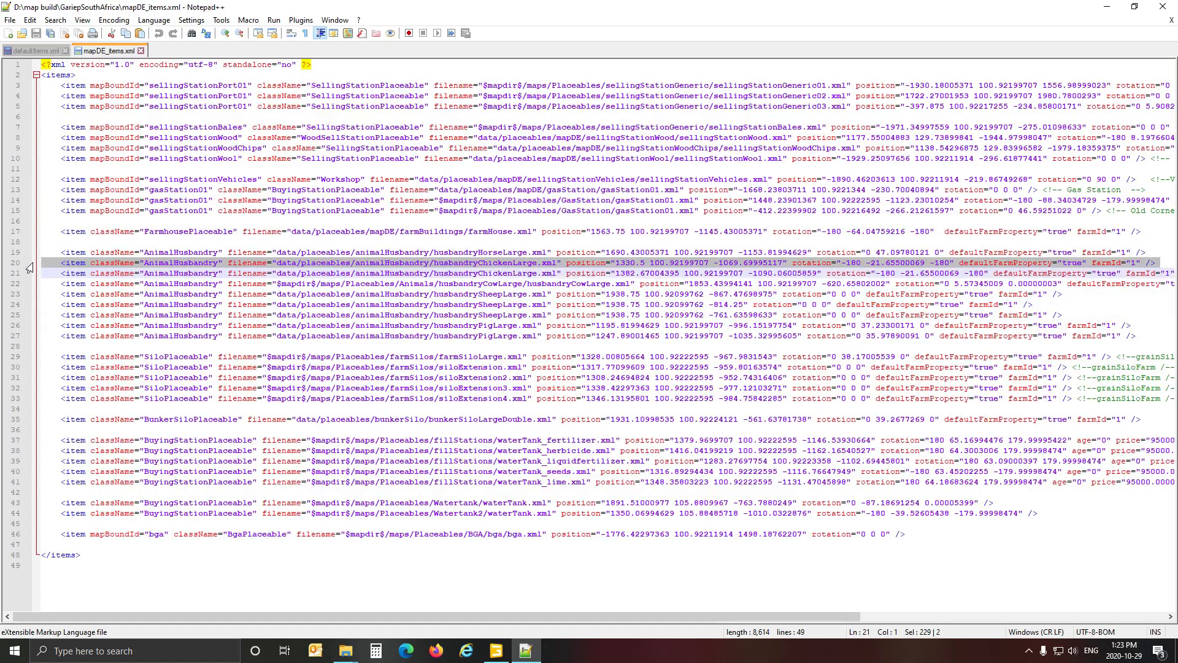
left_click(33, 51)
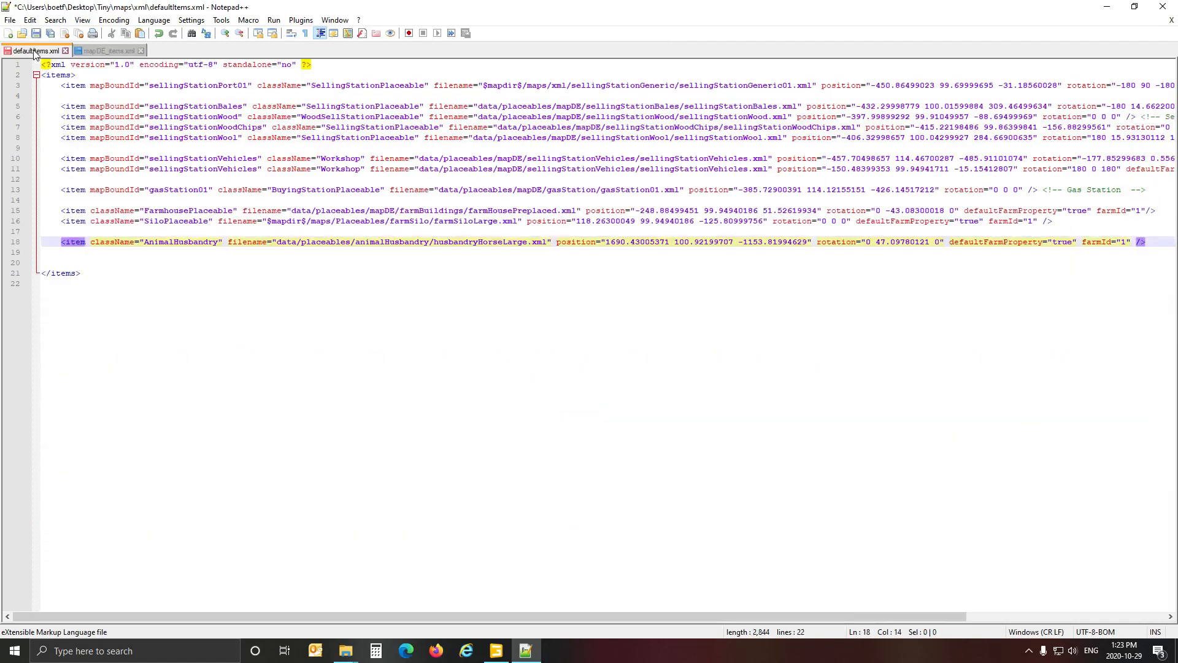
left_click(52, 254)
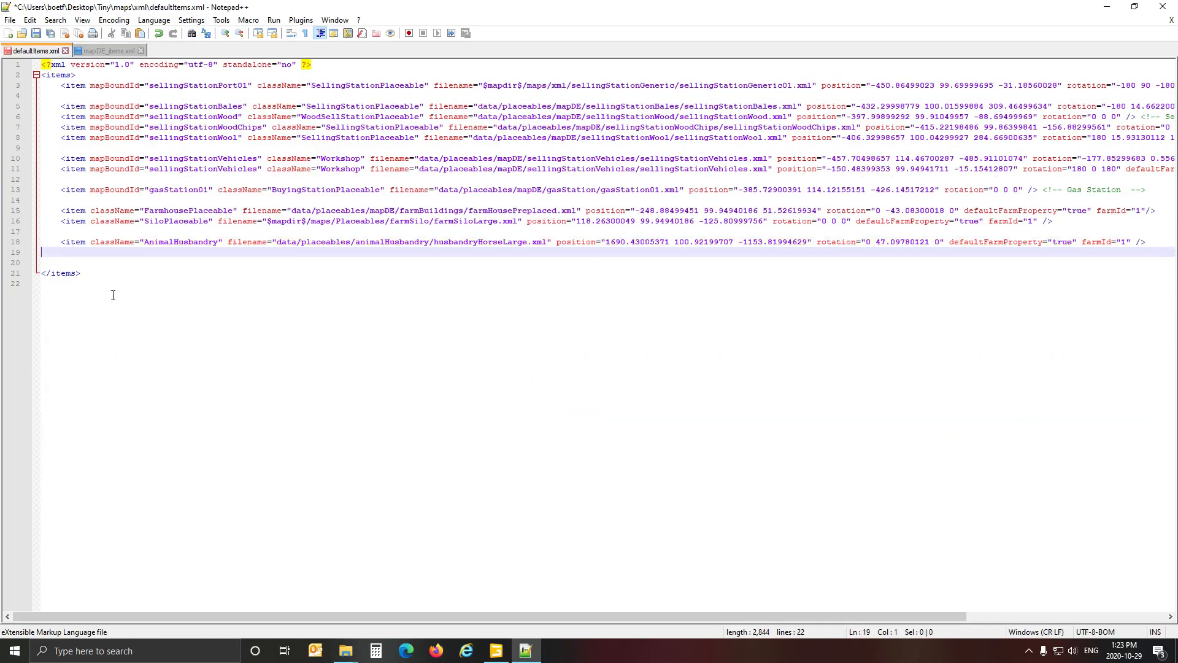
key("ctrl+v")
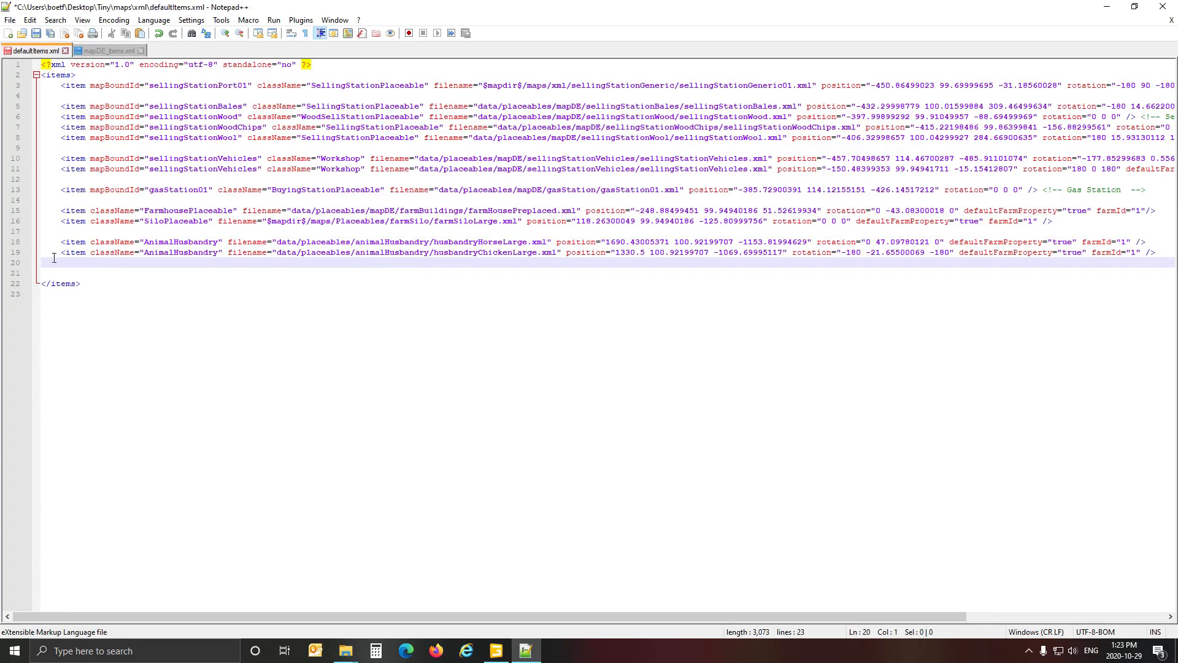
key("ctrl+v")
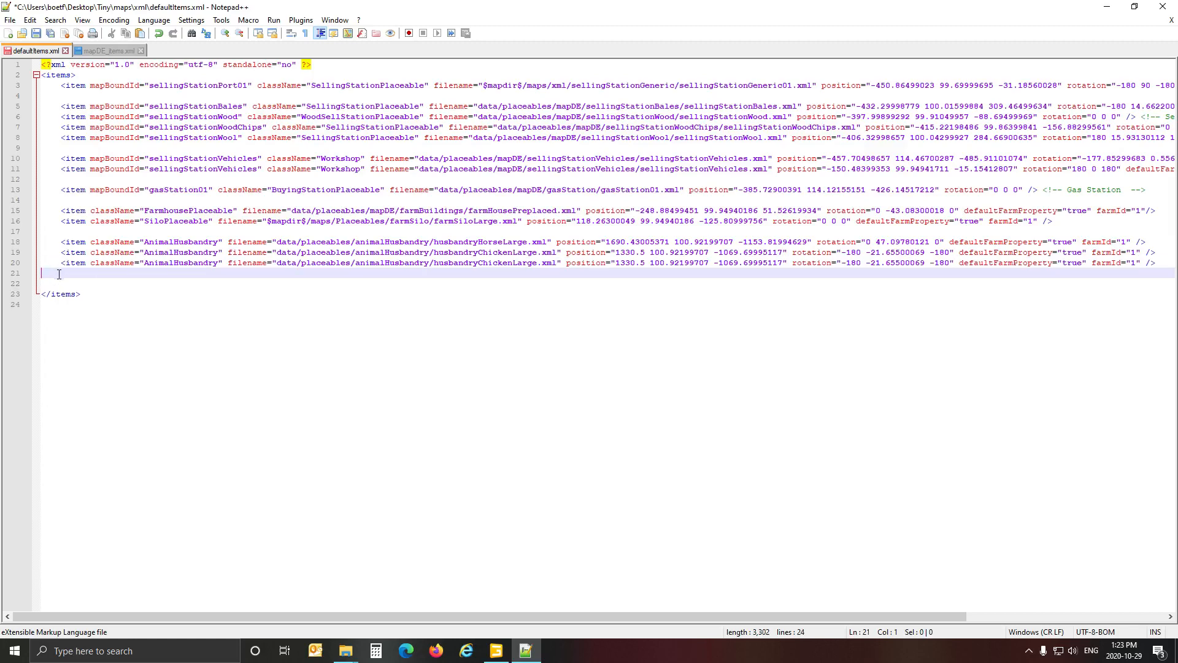
key("ctrl+v")
key("ctrl+v")
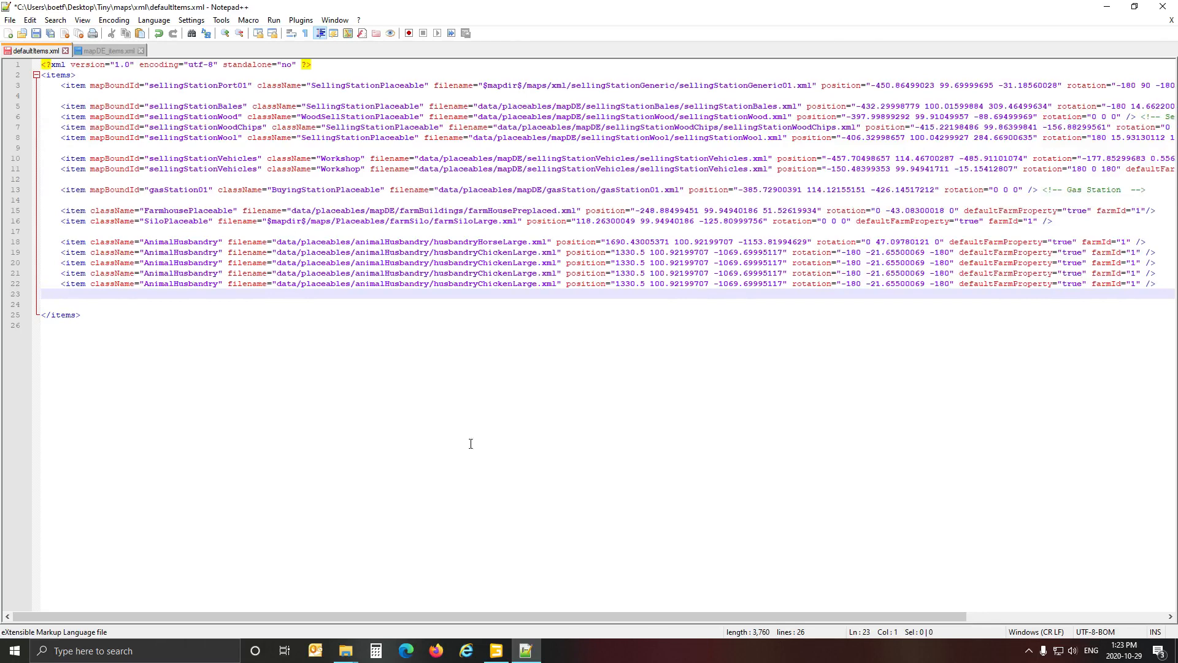
Open the data\placeables\animalHusbandry folder of the Farming Simulator 19 installation in File Explorer.
left_click(340, 647)
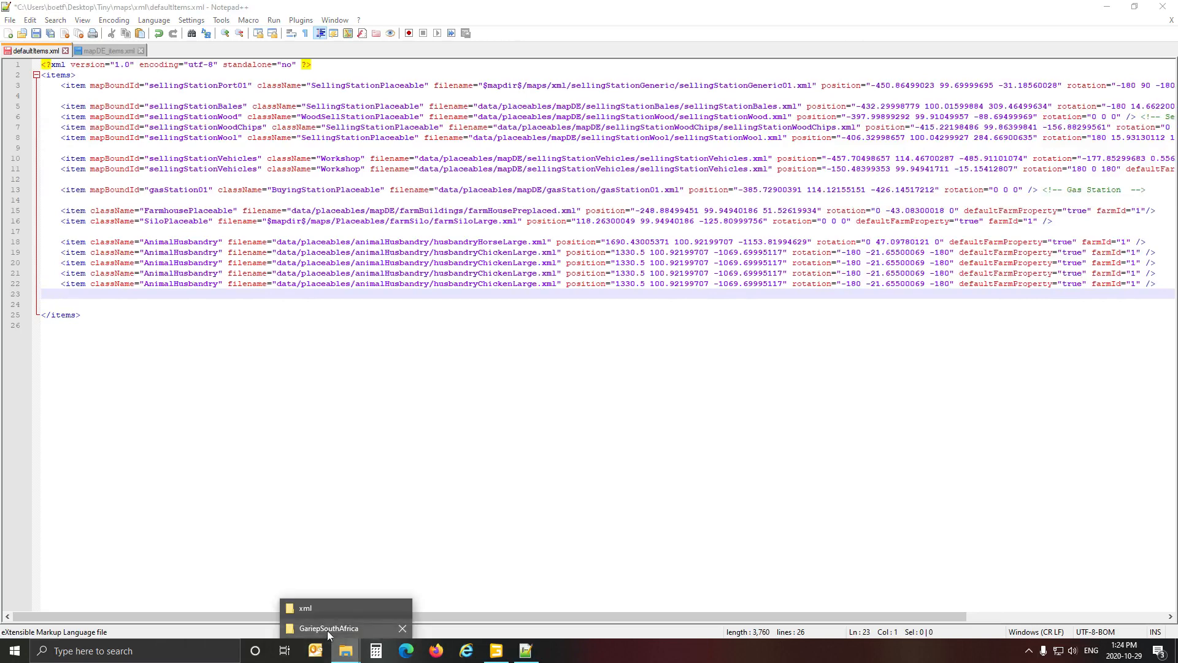
left_click(328, 628)
left_click(97, 171)
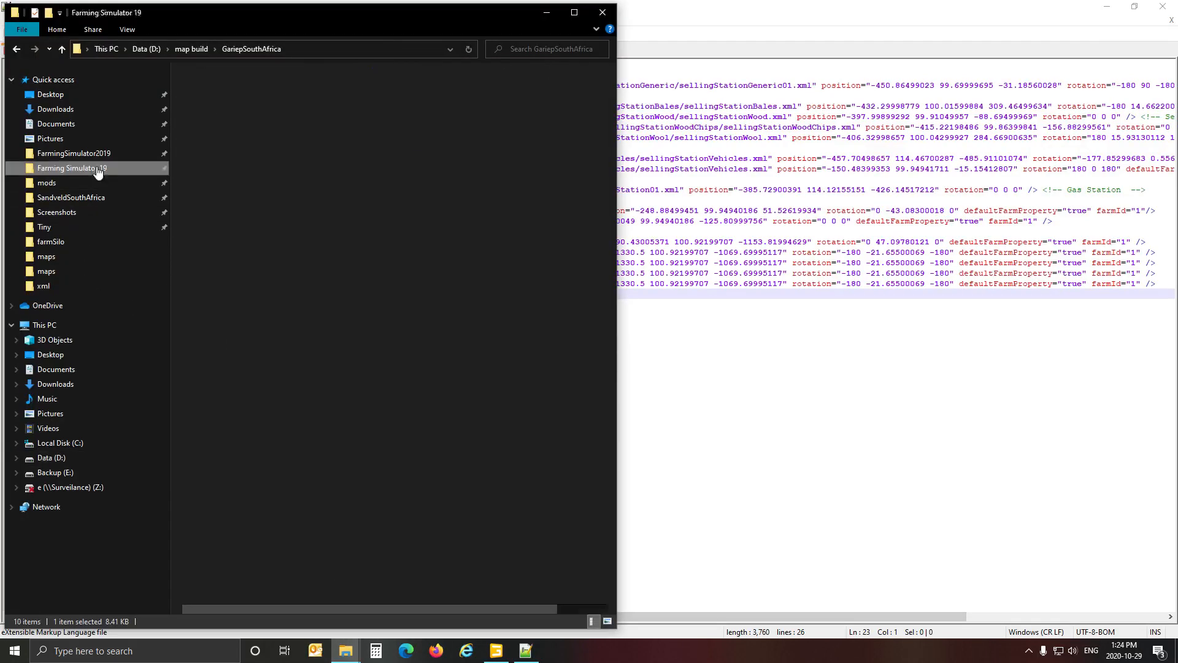
double_click(200, 90)
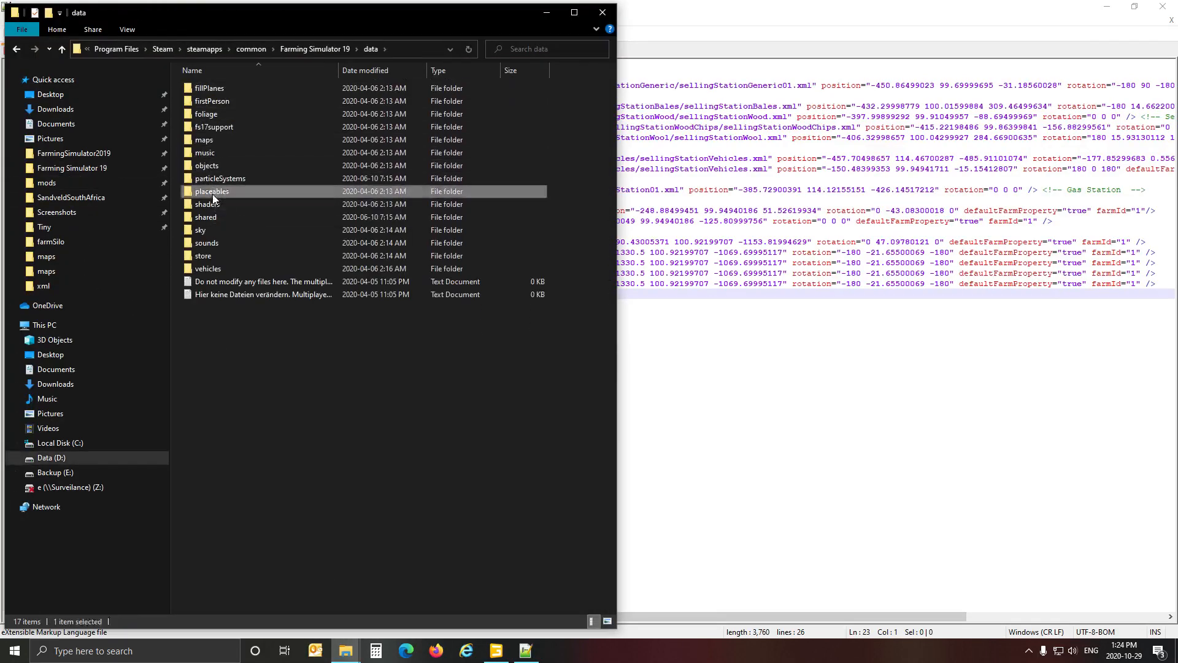
double_click(212, 192)
double_click(222, 88)
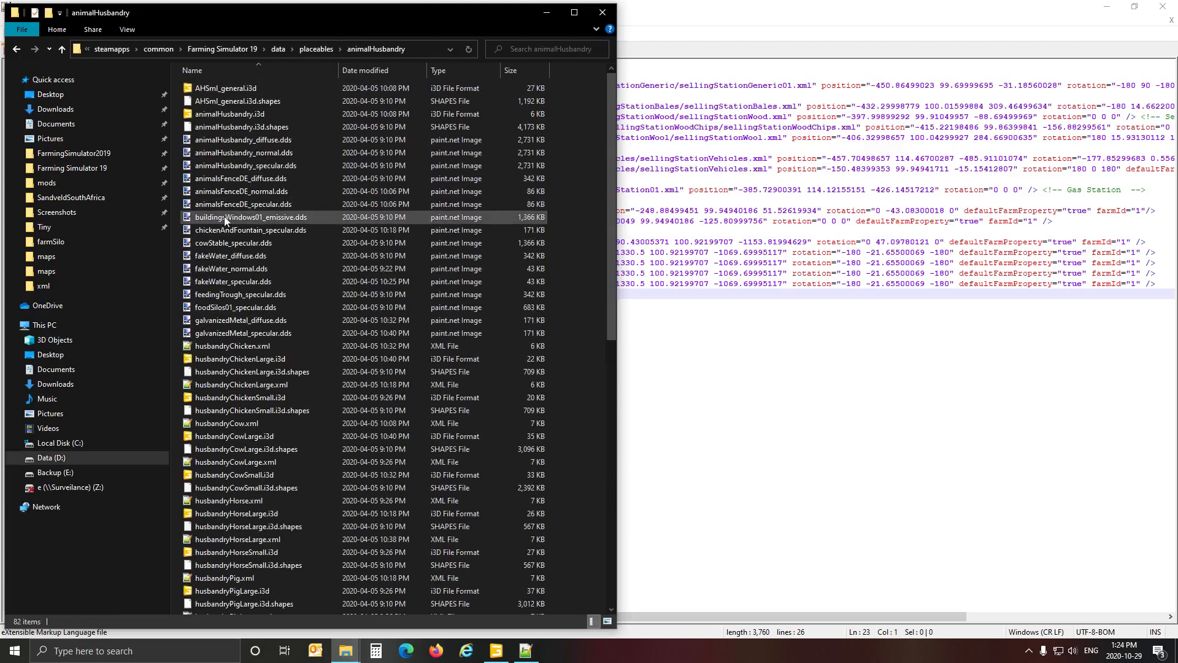
Switch to GIANTS Editor, inspect the husbandryChickenSmall placeholder's transform values, and return to defaultItems.xml in Notepad++.
left_click(507, 651)
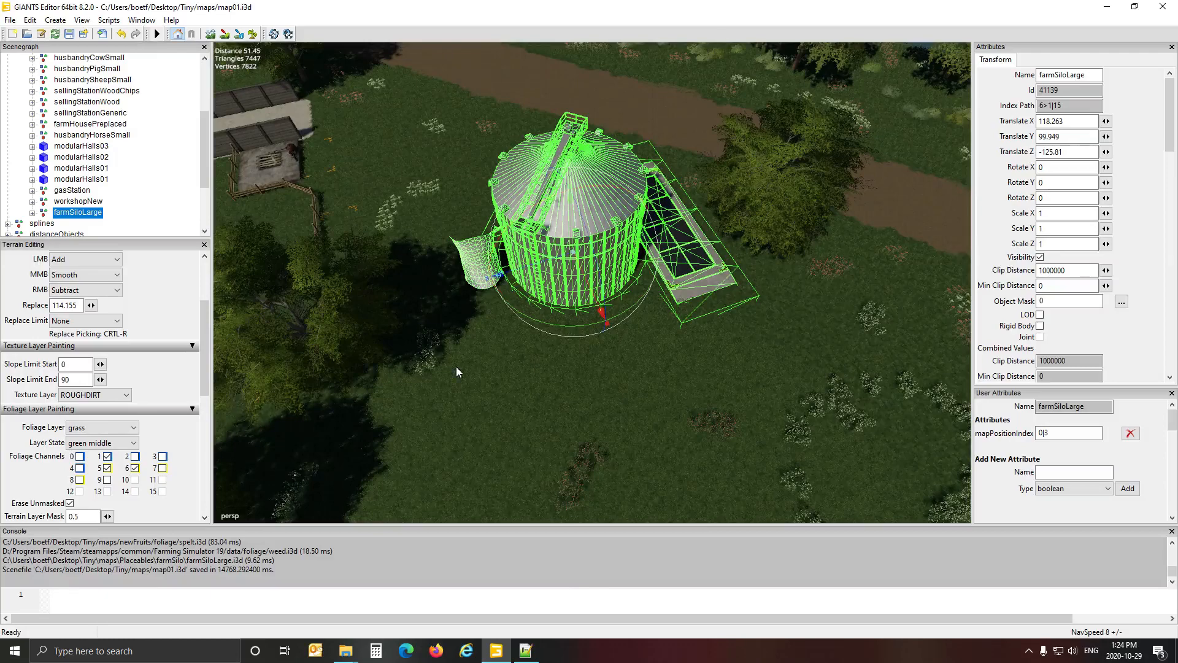
left_click_drag(456, 367, 291, 319, "alt")
scroll(132, 169, "up", 2)
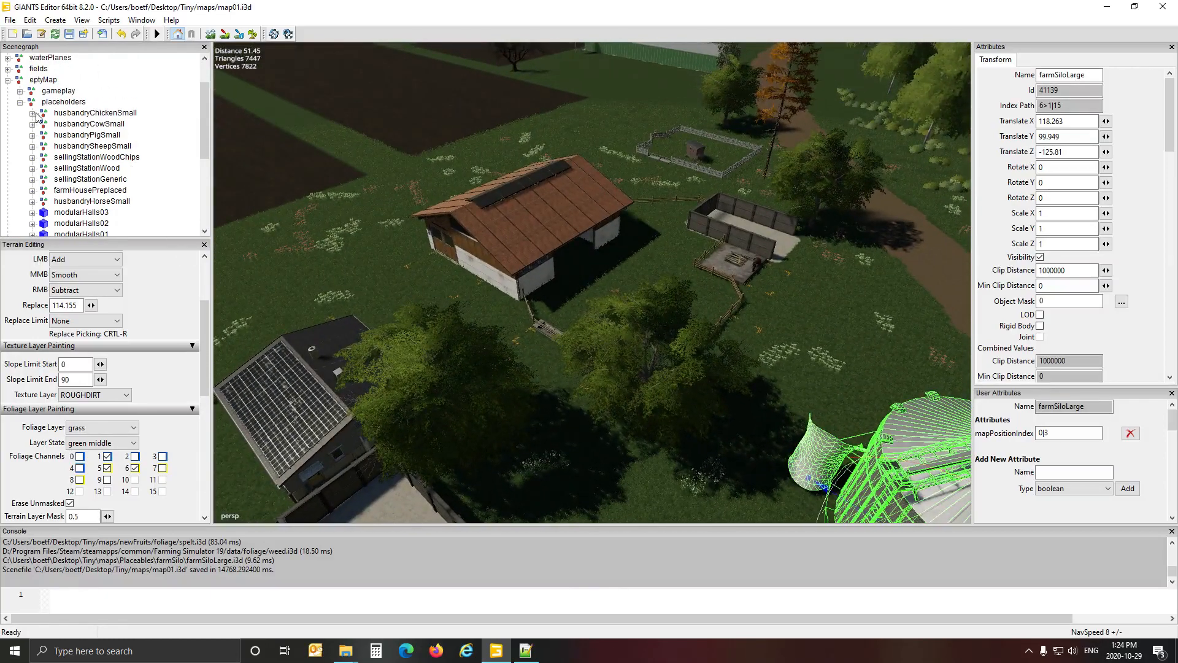
left_click(84, 113)
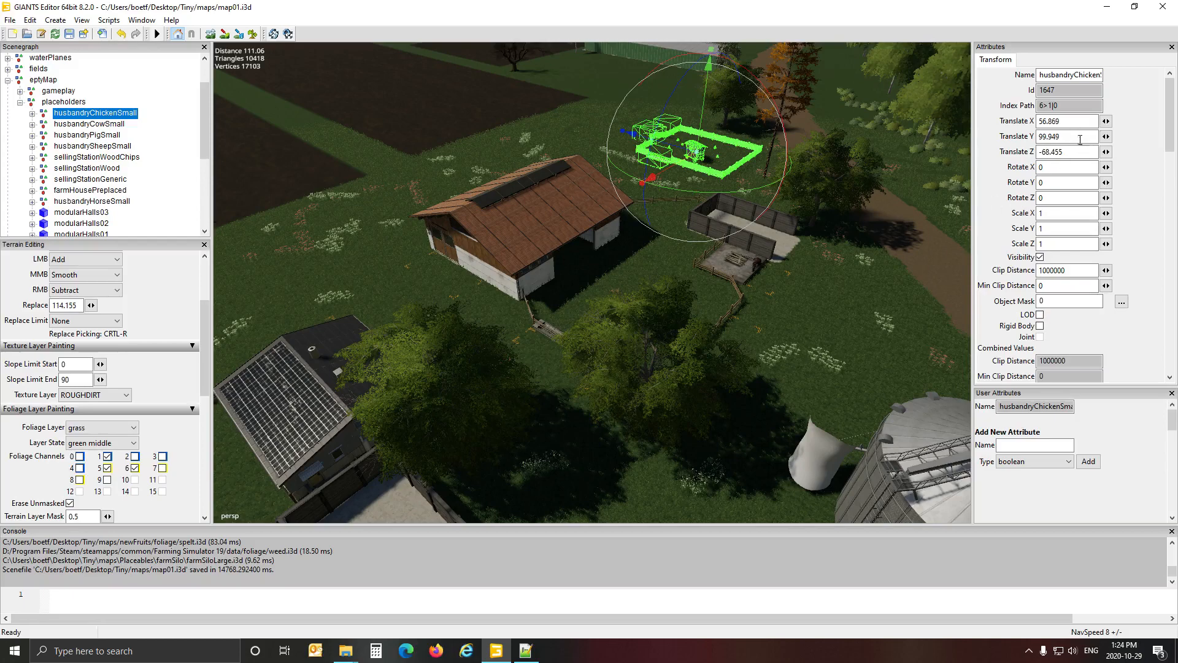
mouse_move(525, 656)
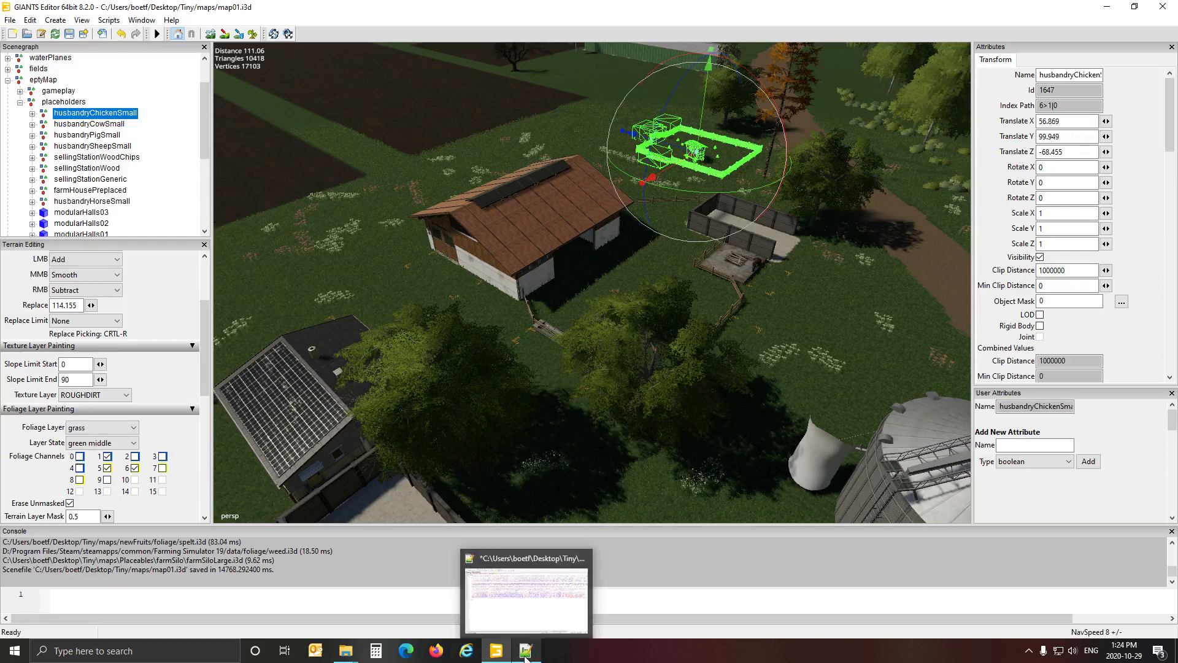
left_click(526, 592)
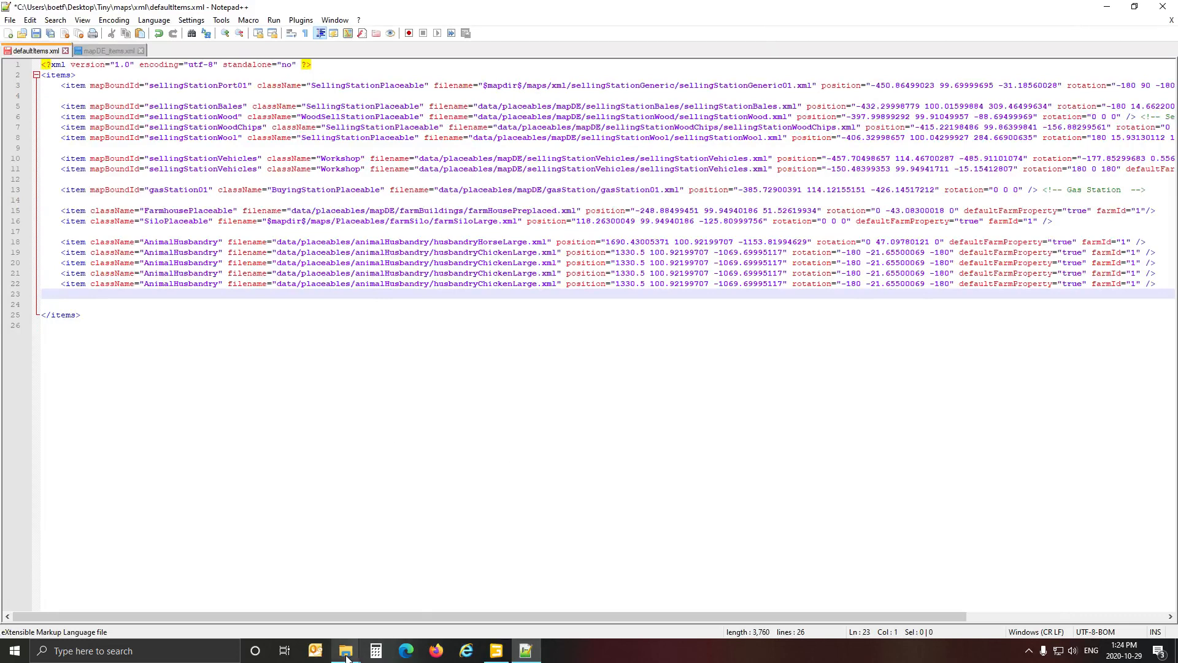
Look up husbandryChicken.xml in the animalHusbandry folder, select its name without the extension, and return to defaultItems.xml.
mouse_move(346, 651)
left_click(328, 629)
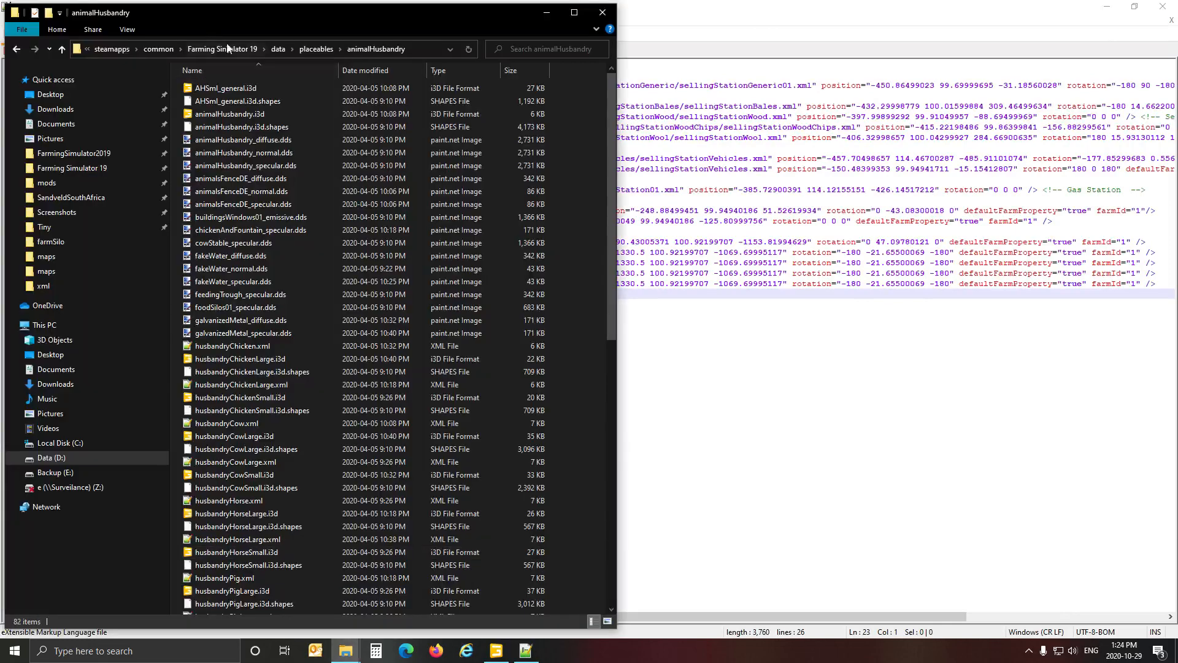
scroll(232, 213, "down", 3)
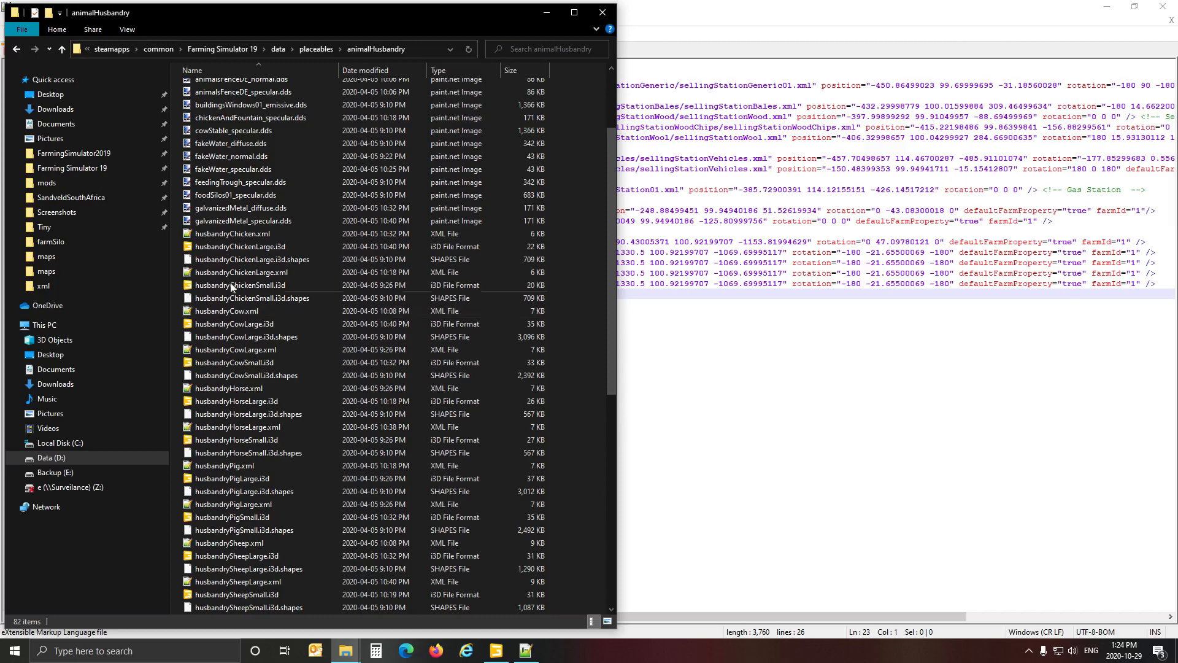
left_click(233, 236)
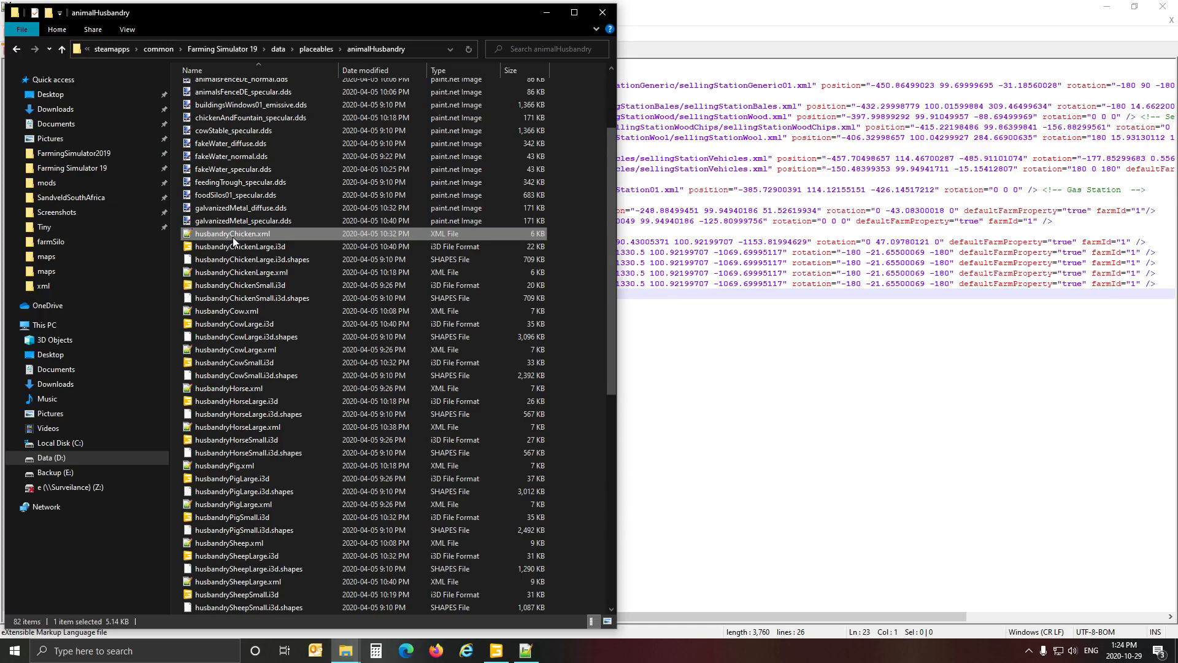
left_click(233, 237)
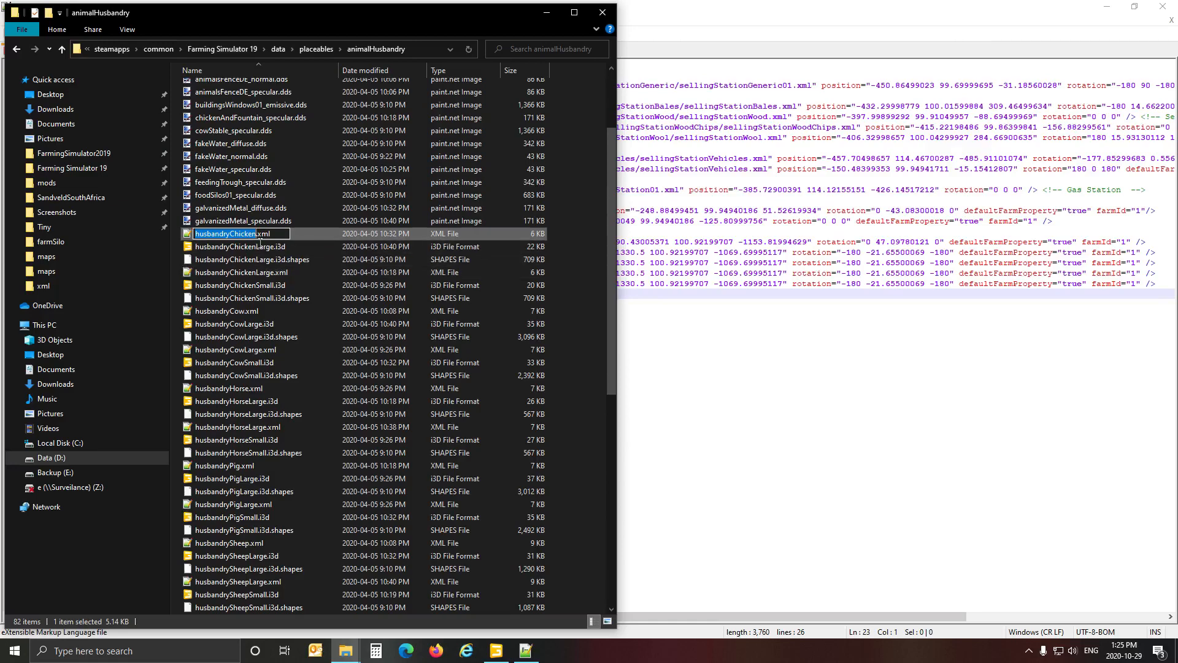
left_click(688, 15)
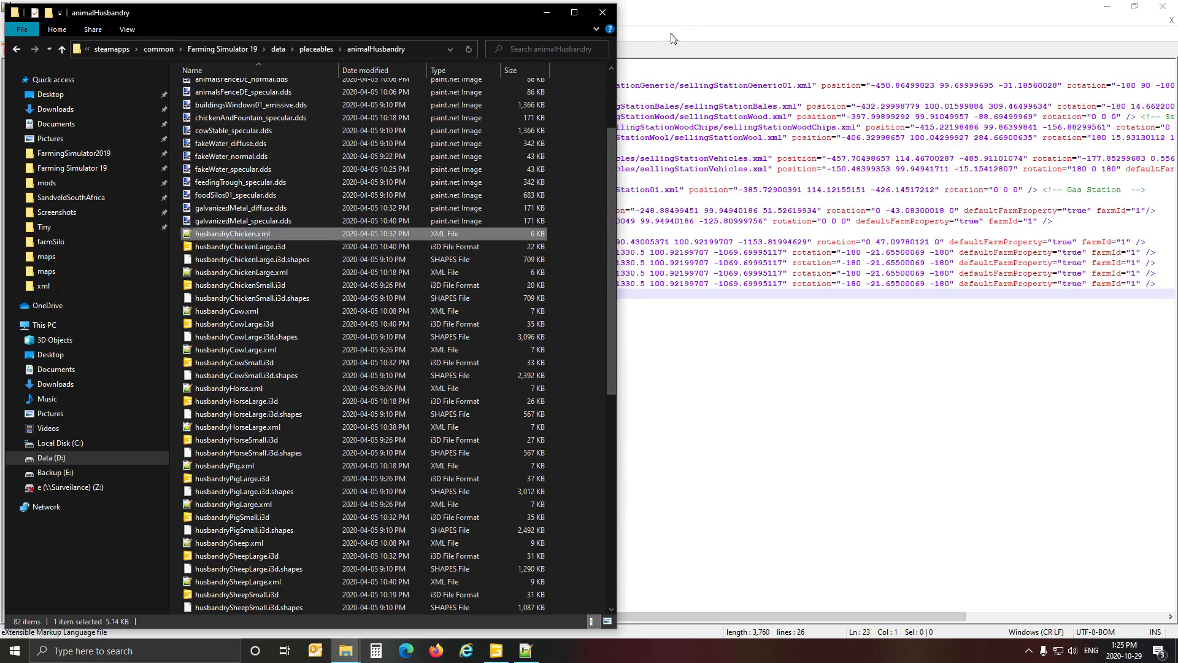
left_click(688, 20)
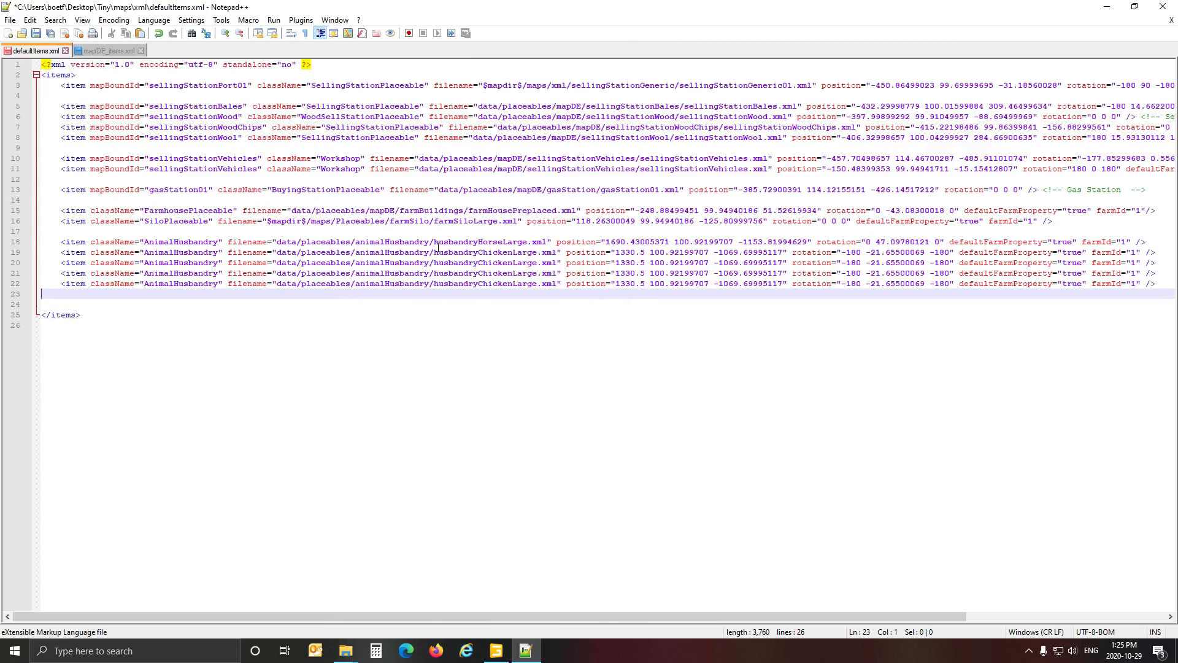
Copy the husbandryChicken file name from the animalHusbandry folder in File Explorer and replace husbandryHorseLarge with it in defaultItems.xml in Notepad++.
left_click_drag(435, 243, 528, 245)
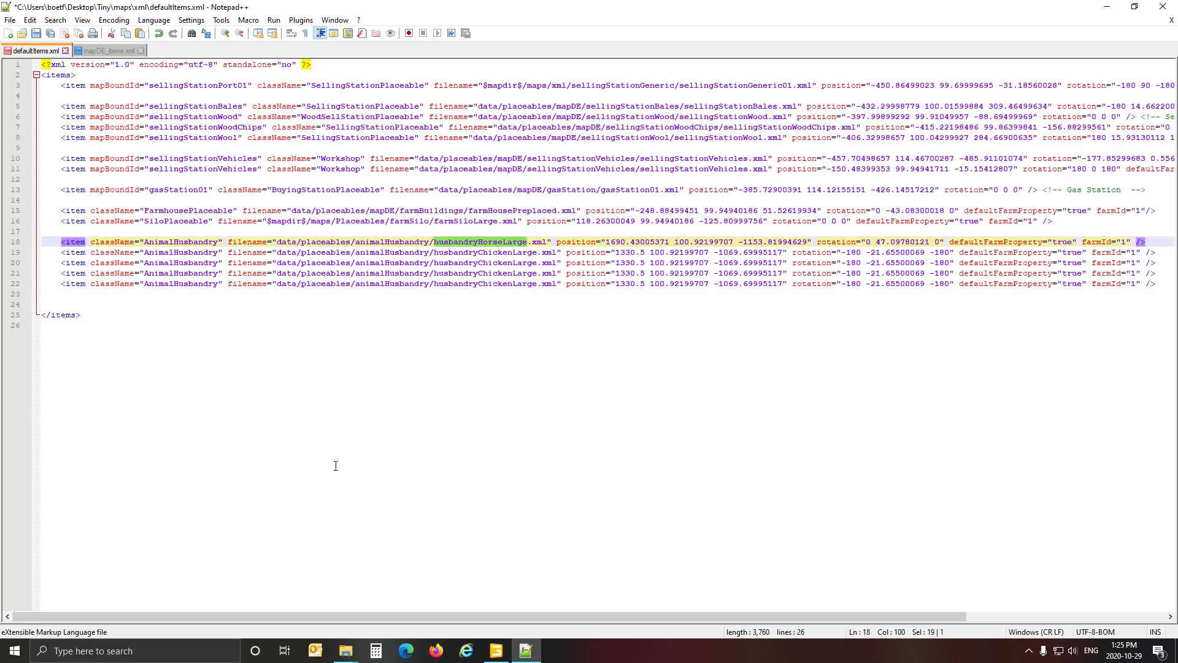
mouse_move(351, 649)
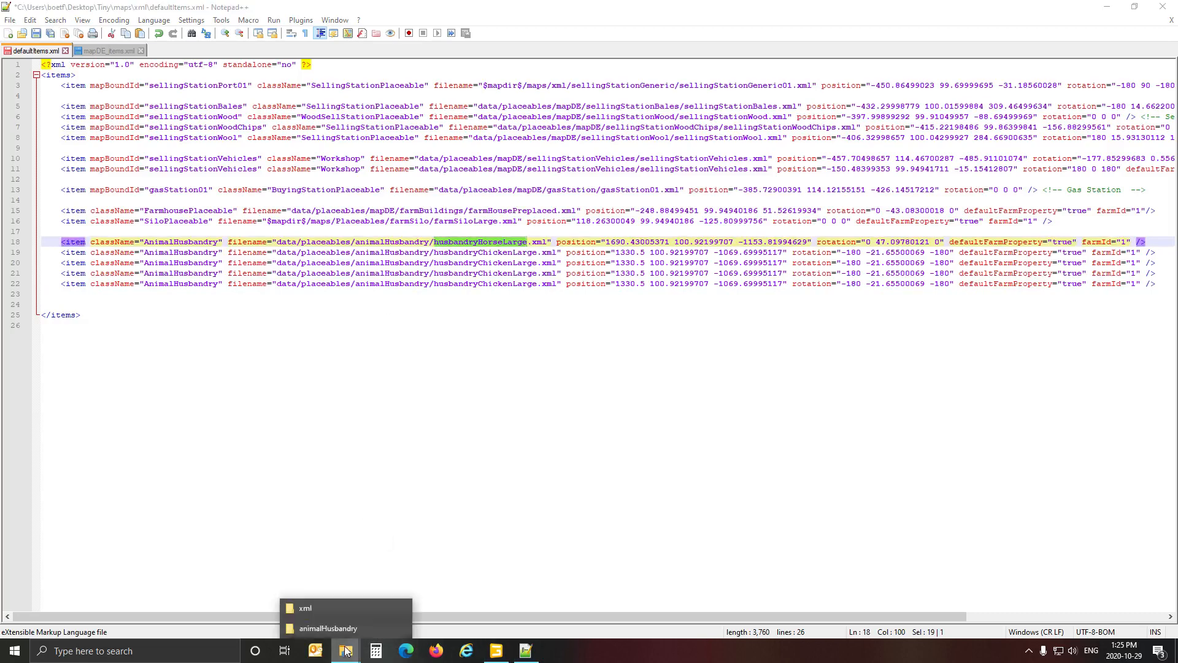
left_click(341, 628)
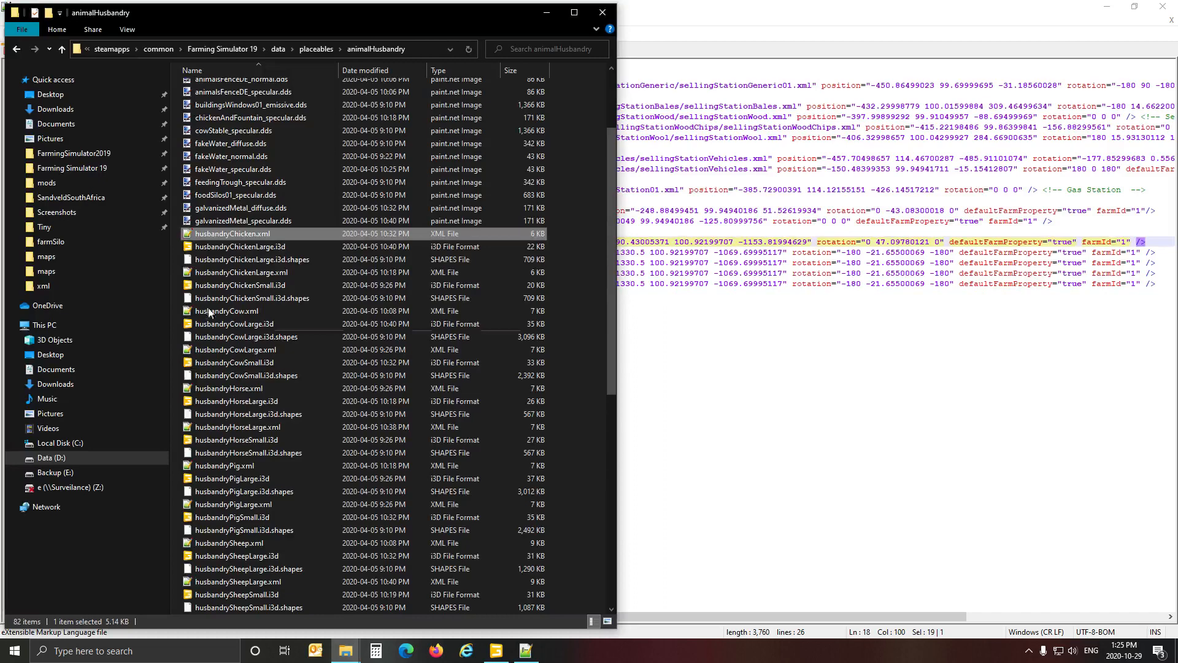
left_click(216, 234)
key("ctrl+c")
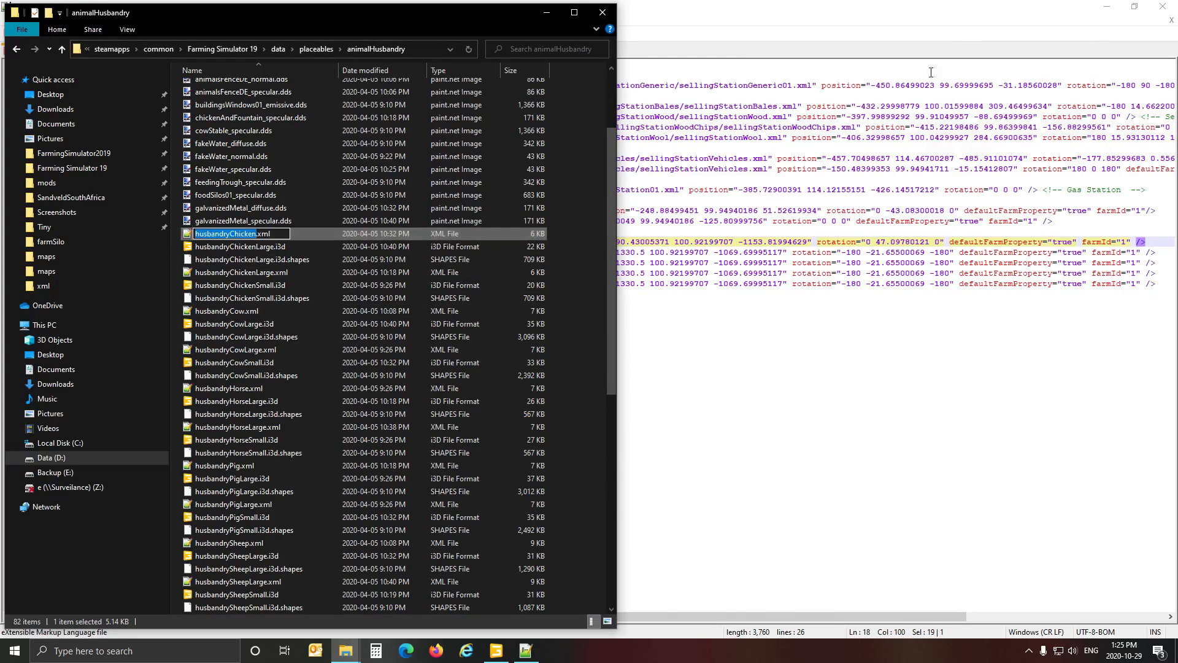
left_click(859, 19)
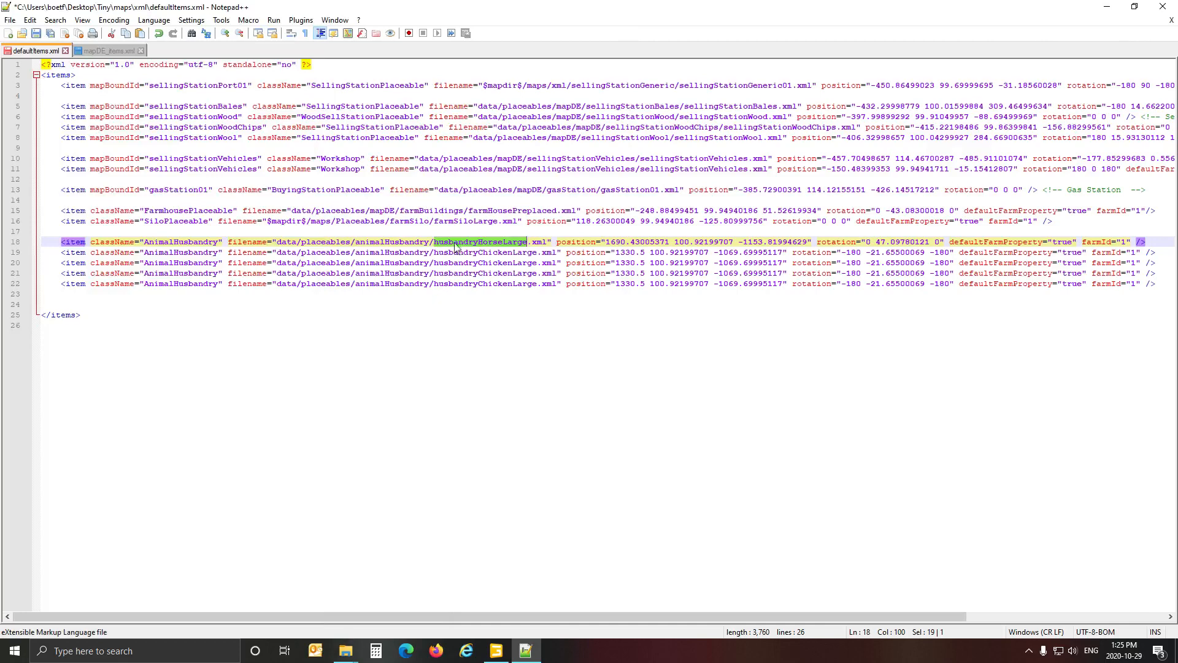
key("ctrl+v")
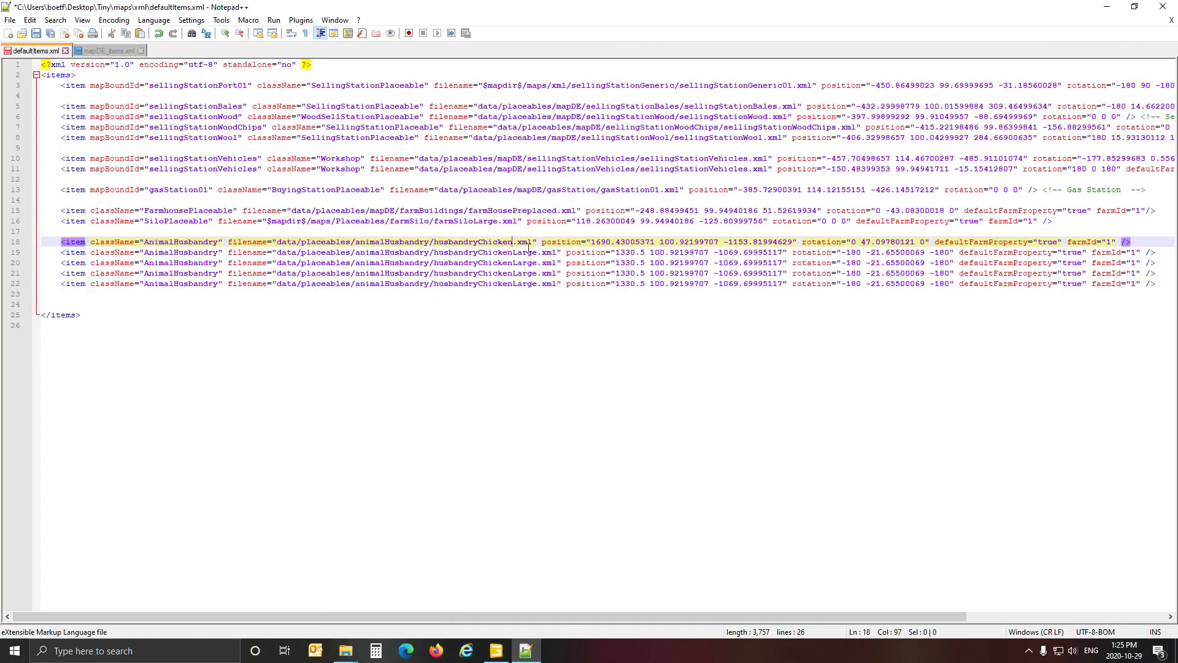
Copy the husbandryChickenSmall placeholder's translation from GIANTS Editor into the husbandryChicken entry in Notepad++ as position 56.86899948 99.94940186 -68.45529938.
left_click(496, 650)
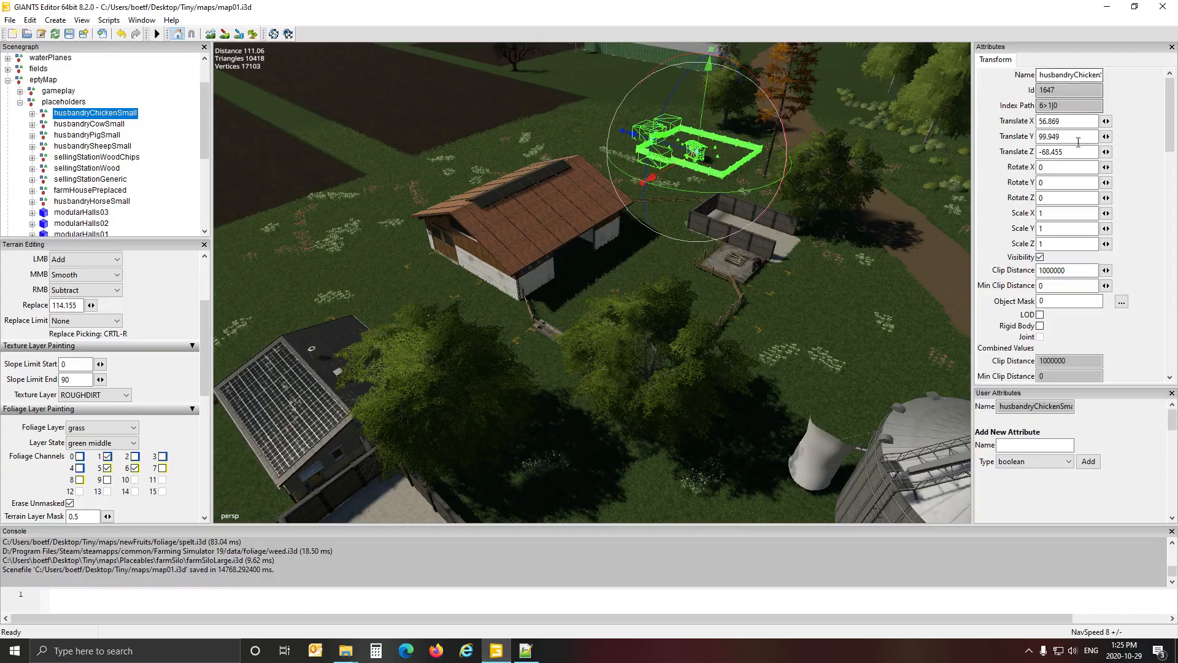
left_click(1080, 122)
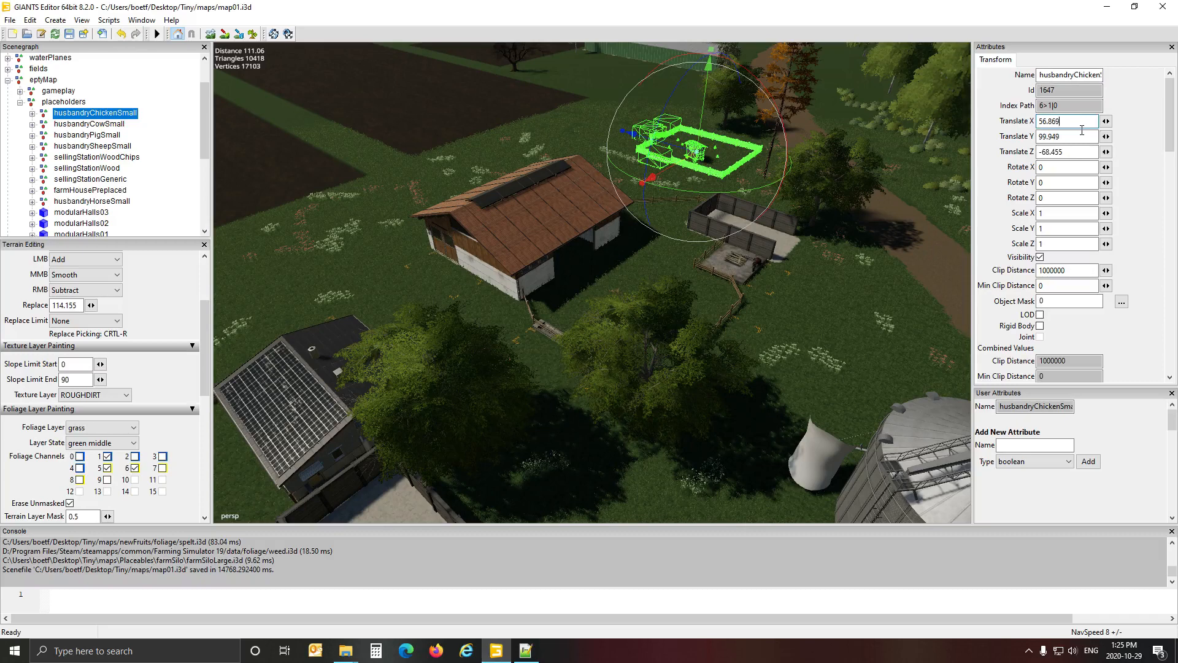
left_click(525, 650)
left_click_drag(591, 245, 800, 246)
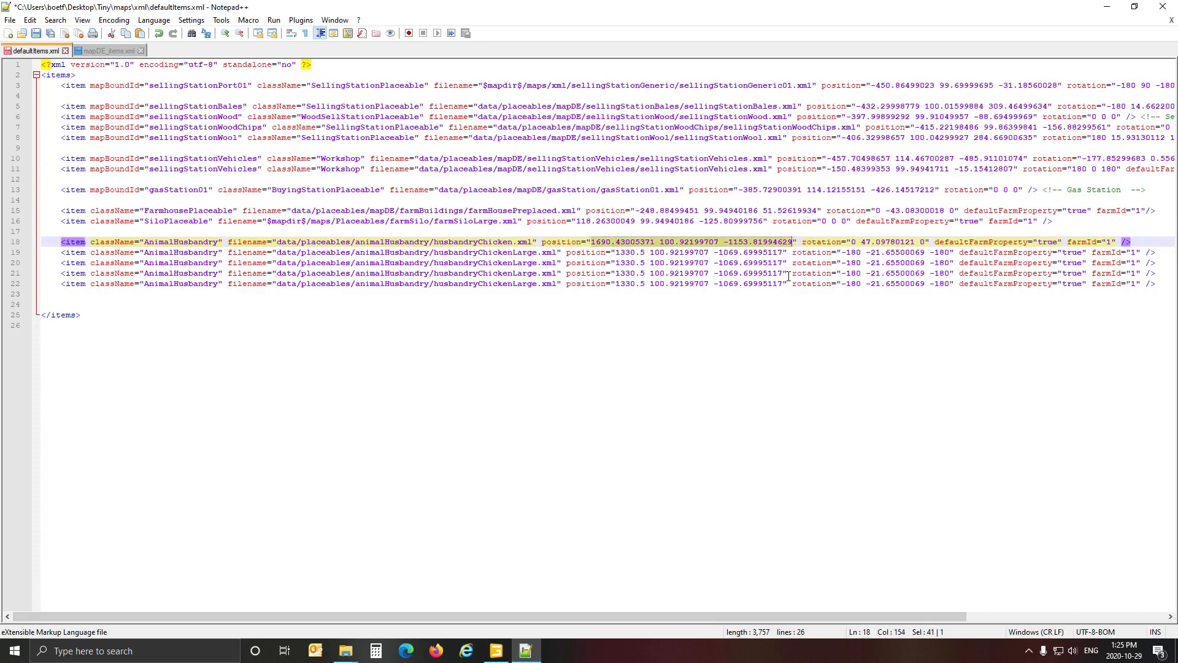
type("56.86899948 99.94940186 -68.45529938")
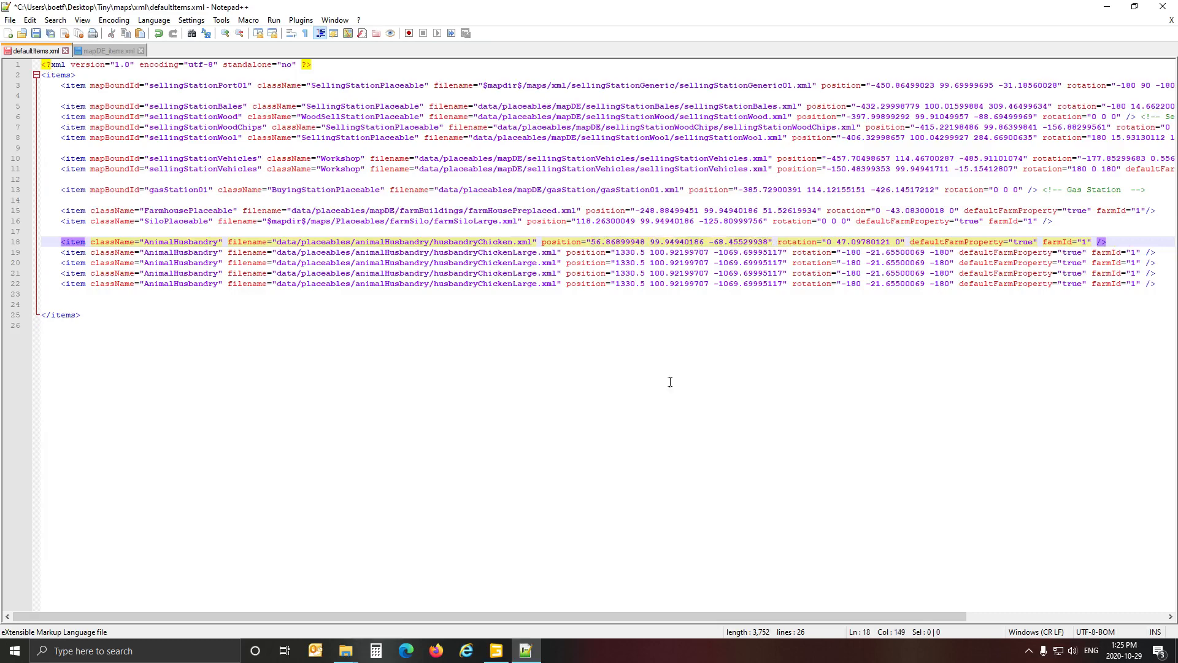
Check the husbandryChickenSmall placeholder's rotation in GIANTS Editor and set the husbandryChicken entry's rotation to 0 0 0 in Notepad++.
key("alt+Tab")
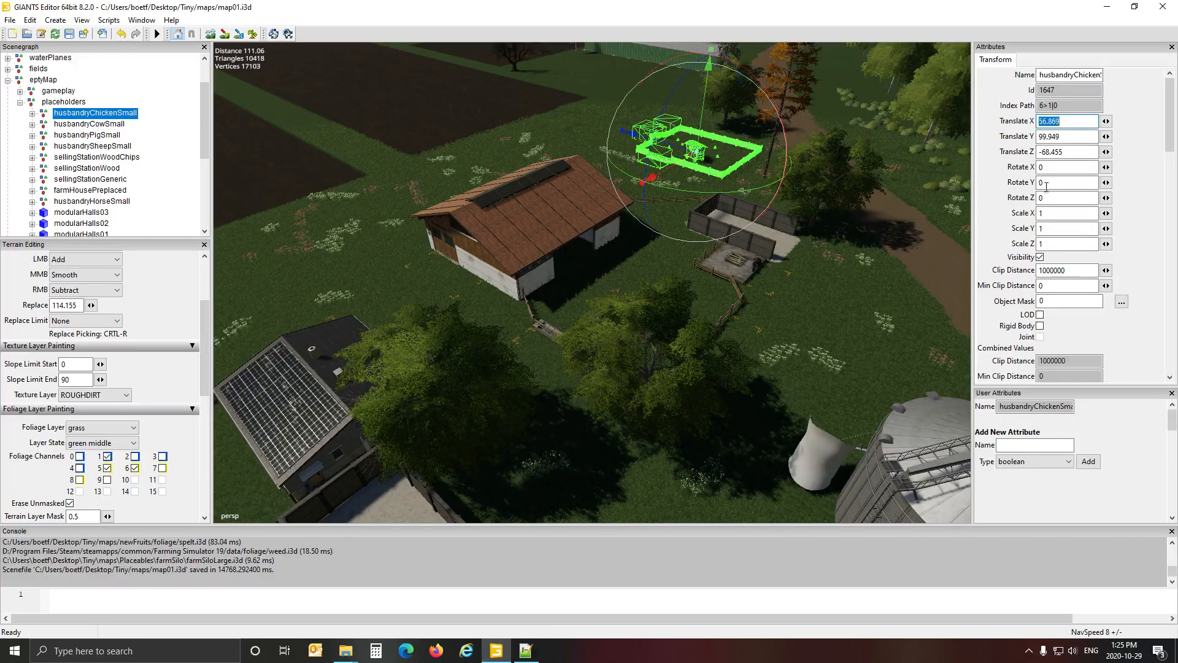
left_click(526, 651)
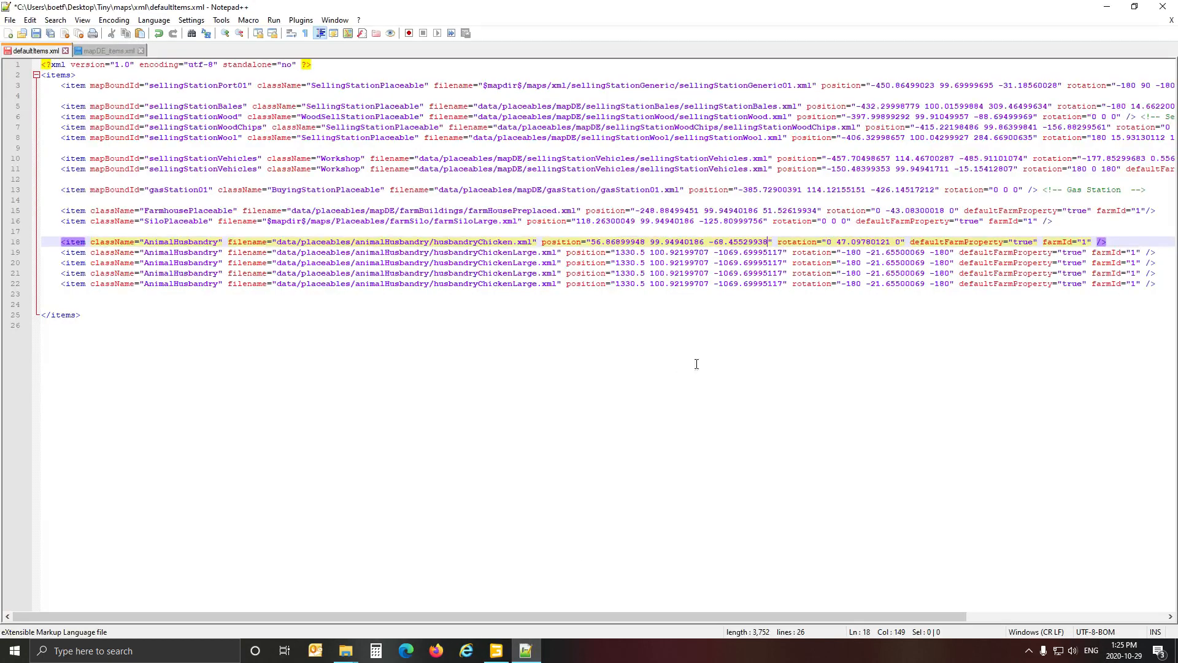
left_click_drag(827, 242, 905, 244)
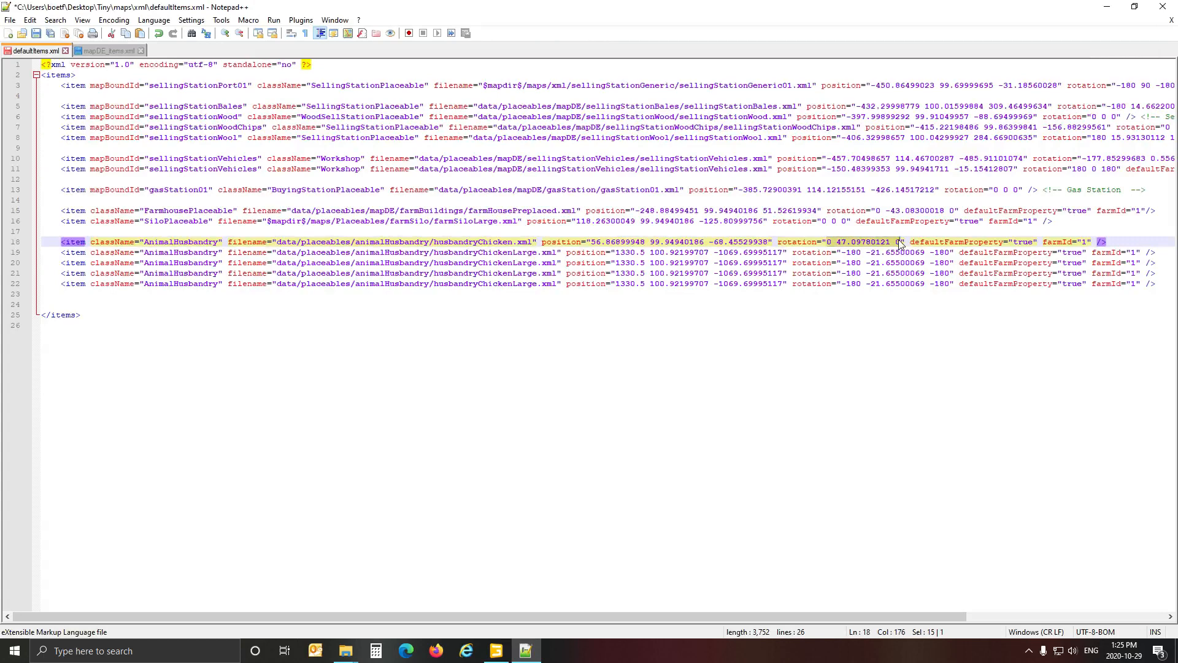
type("0 0 0")
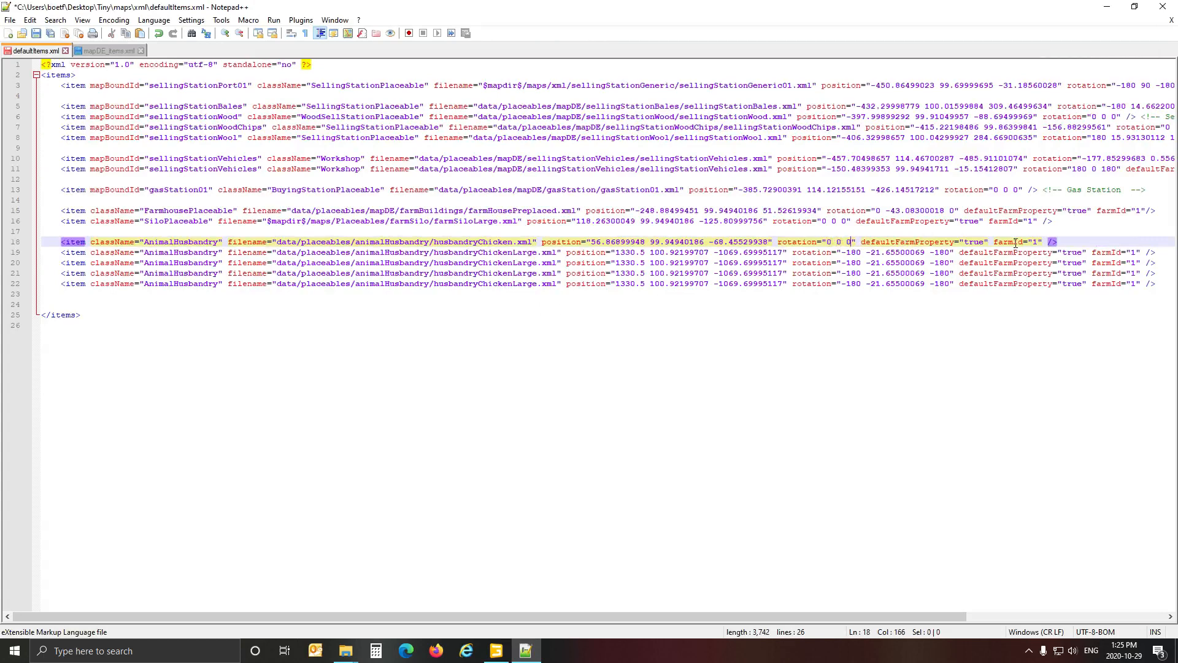
Go to the first husbandryChickenLarge entry in defaultItems.xml, switch to GIANTS Editor, and select the husbandryCowSmall placeholder.
left_click(205, 253)
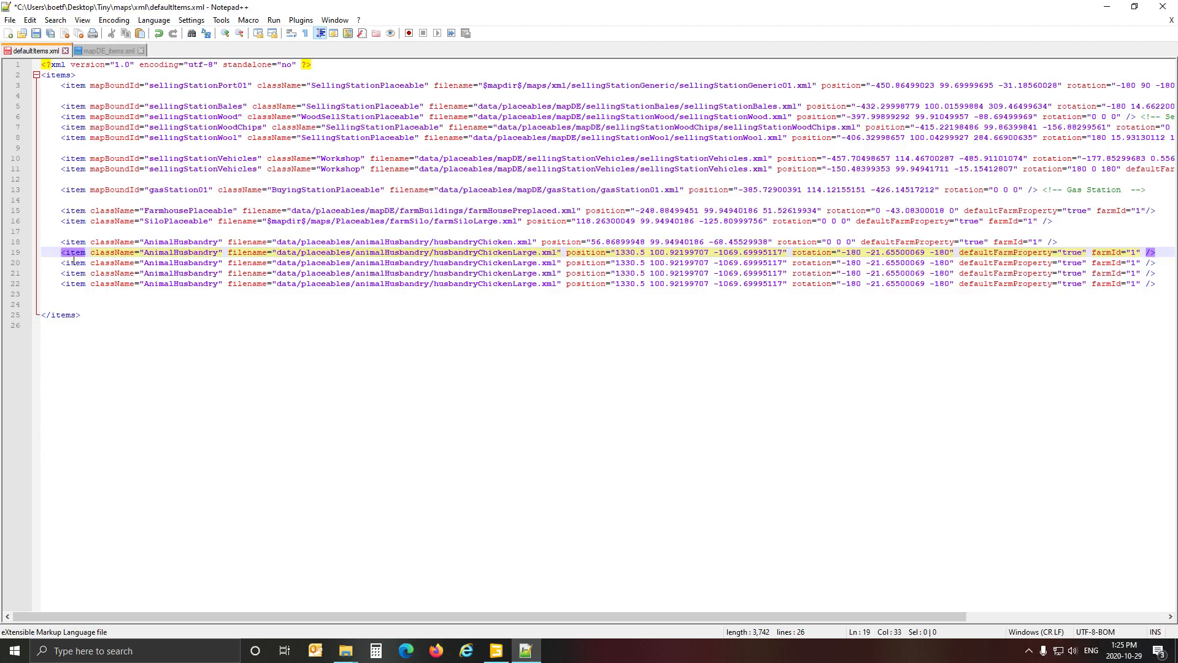
left_click(496, 651)
double_click(80, 124)
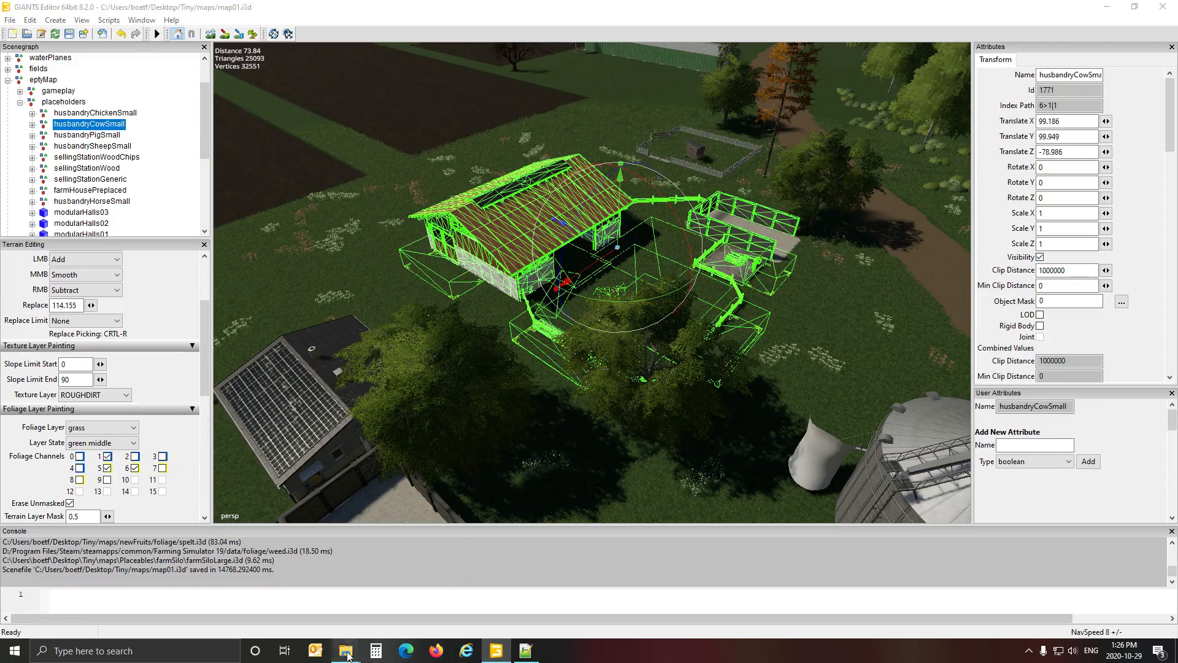
mouse_move(346, 650)
left_click(393, 629)
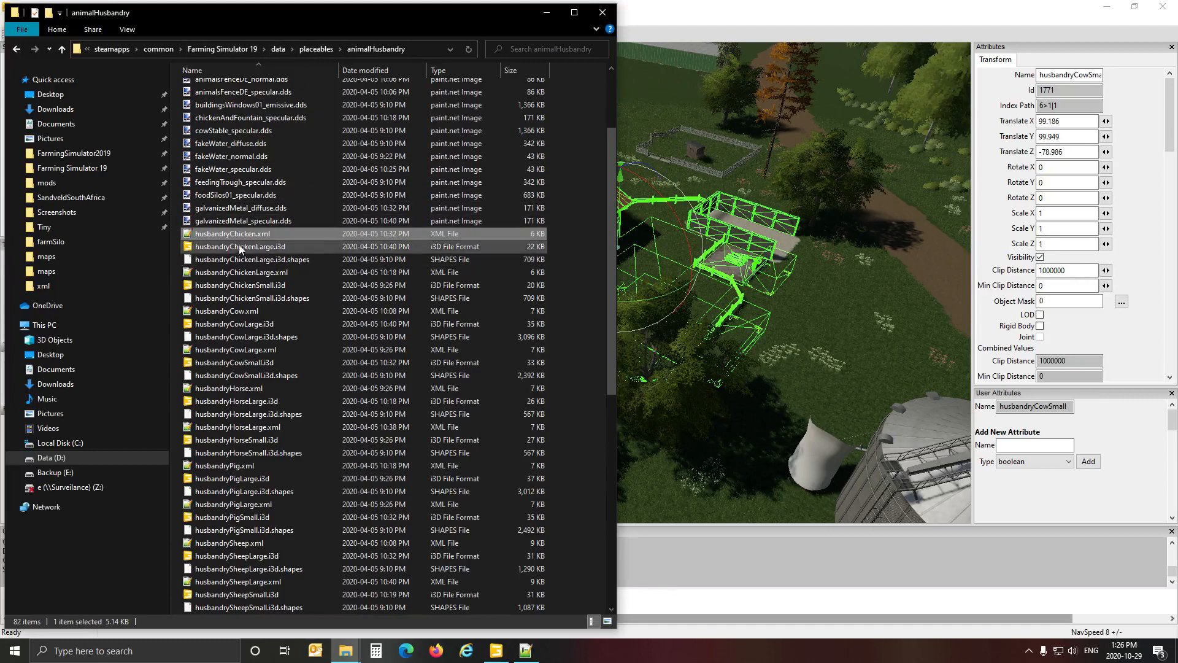
double_click(229, 312)
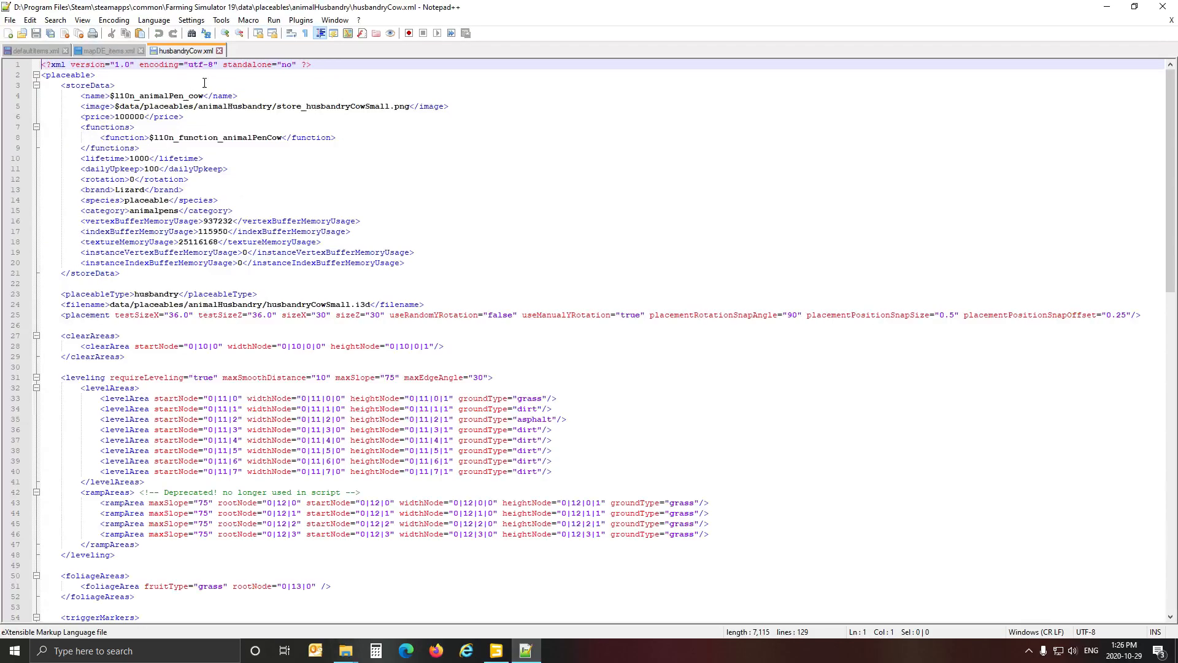
left_click(220, 50)
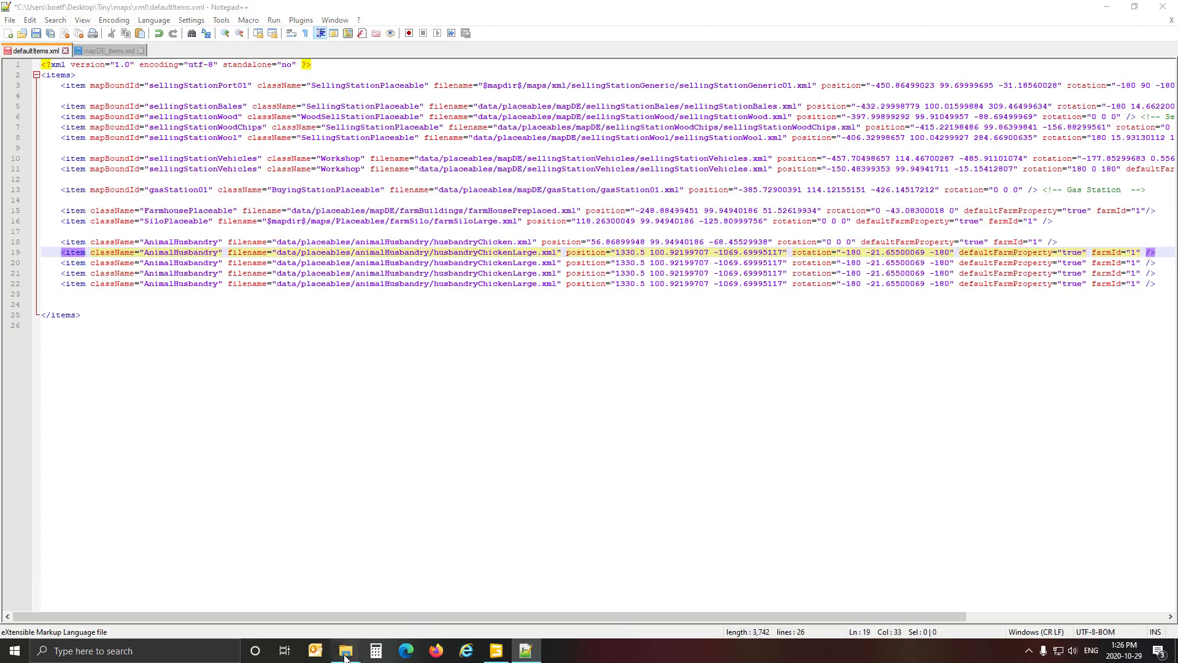
Copy the husbandryCow file name from the animalHusbandry folder in File Explorer and replace husbandryChickenLarge with it on line 19 of defaultItems.xml.
mouse_move(346, 651)
left_click(334, 628)
left_click(233, 314)
key("ctrl+c")
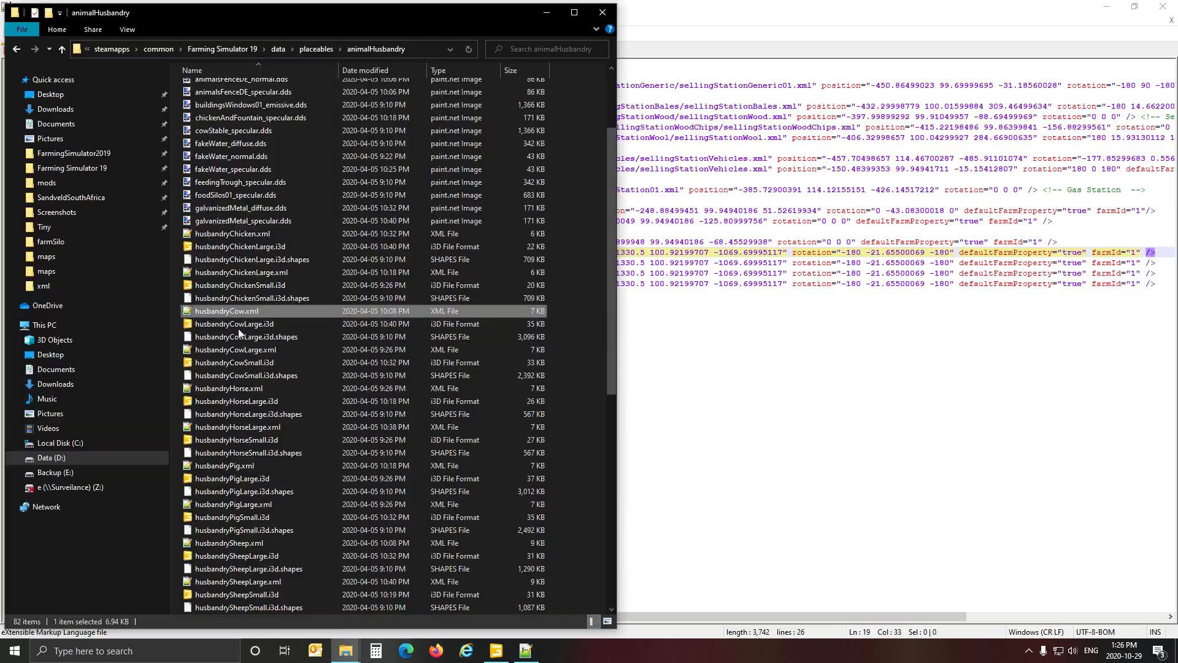
left_click(788, 326)
left_click_drag(434, 253, 539, 255)
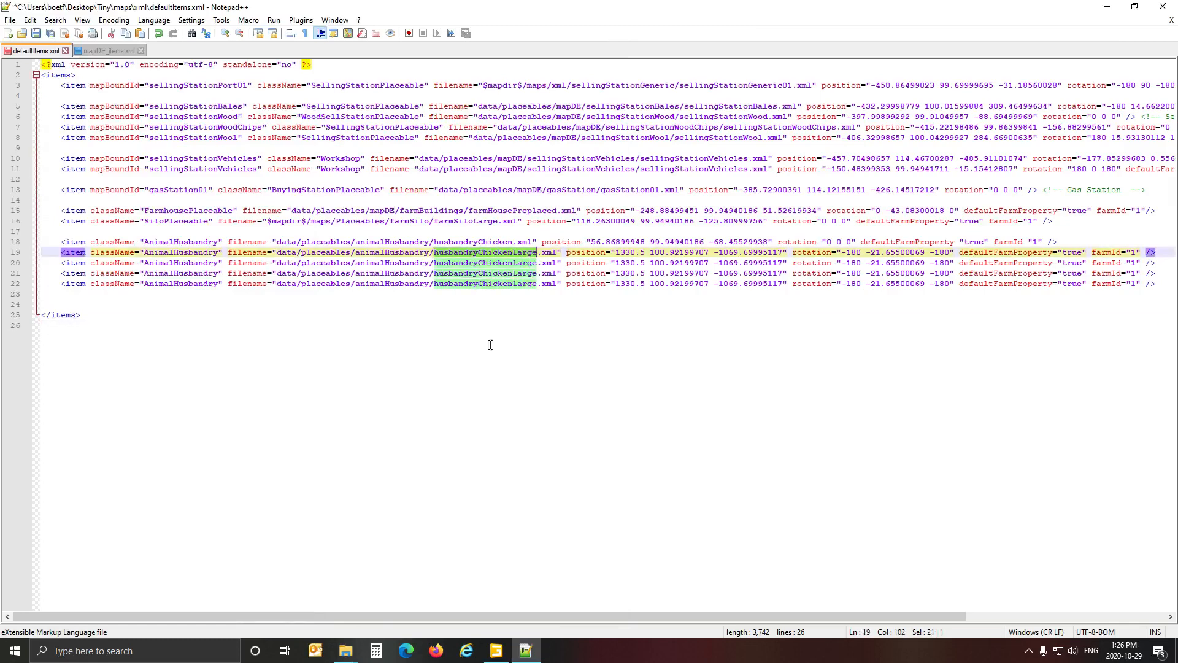
key("ctrl+v")
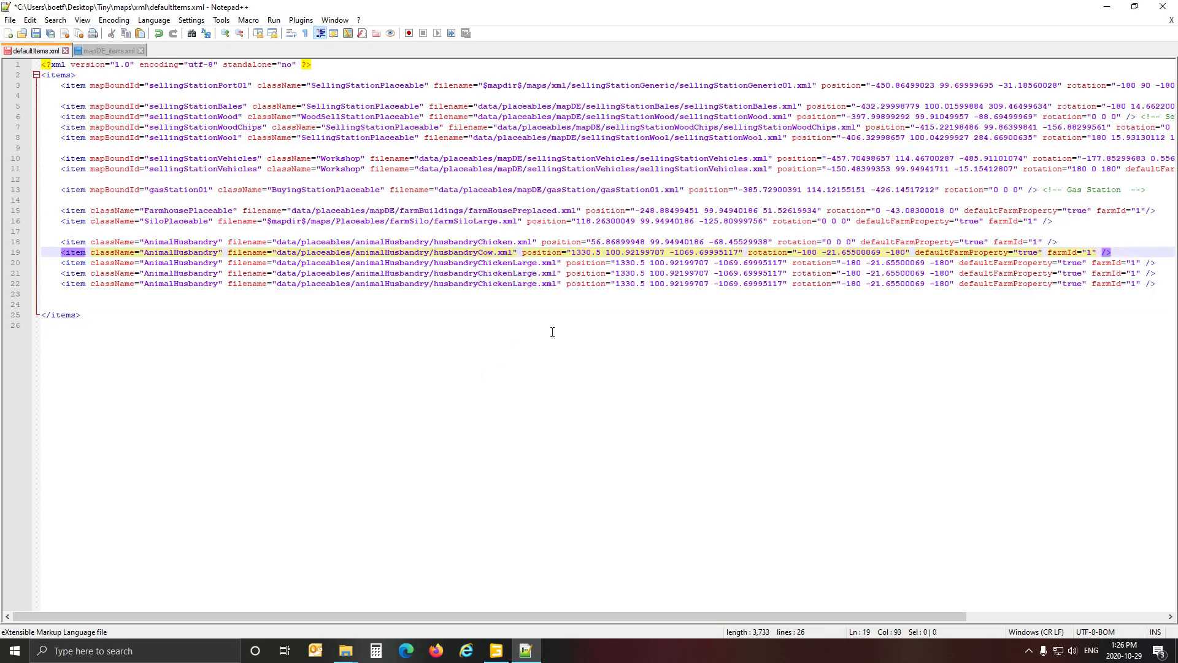
Copy husbandryCowSmall's translation from GIANTS Editor into the husbandryCow entry as position 99.18599701 99.94940186 -78.98590088, and set its rotation to 0 0 0.
left_click(495, 650)
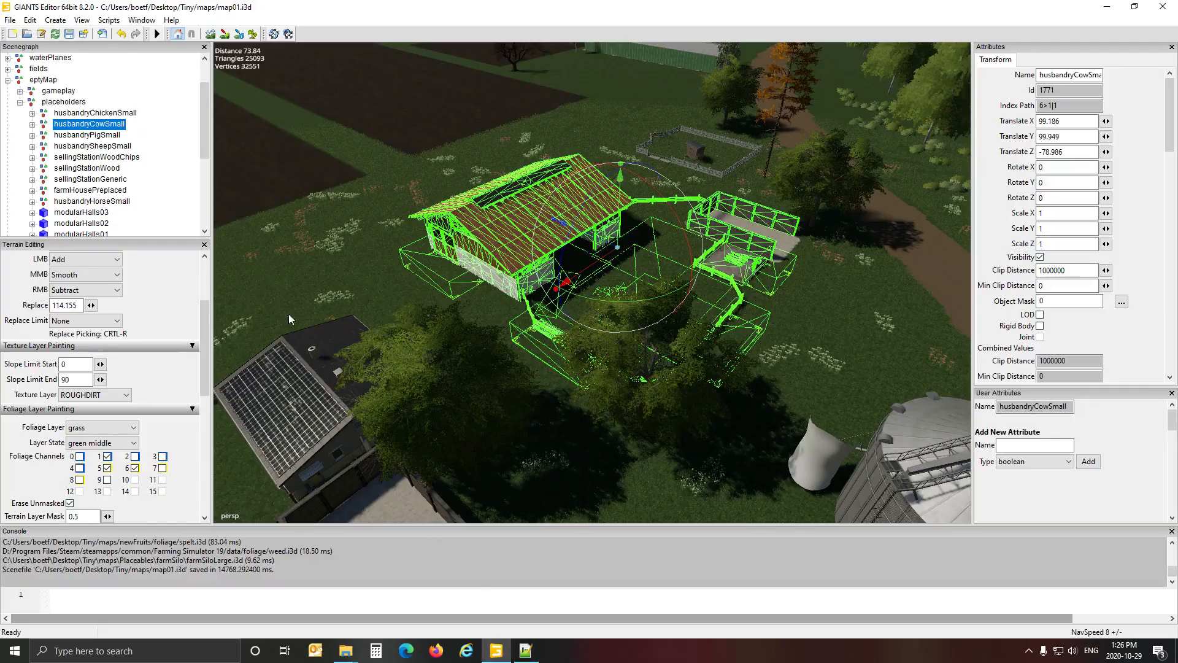
left_click(1078, 125)
left_click(525, 650)
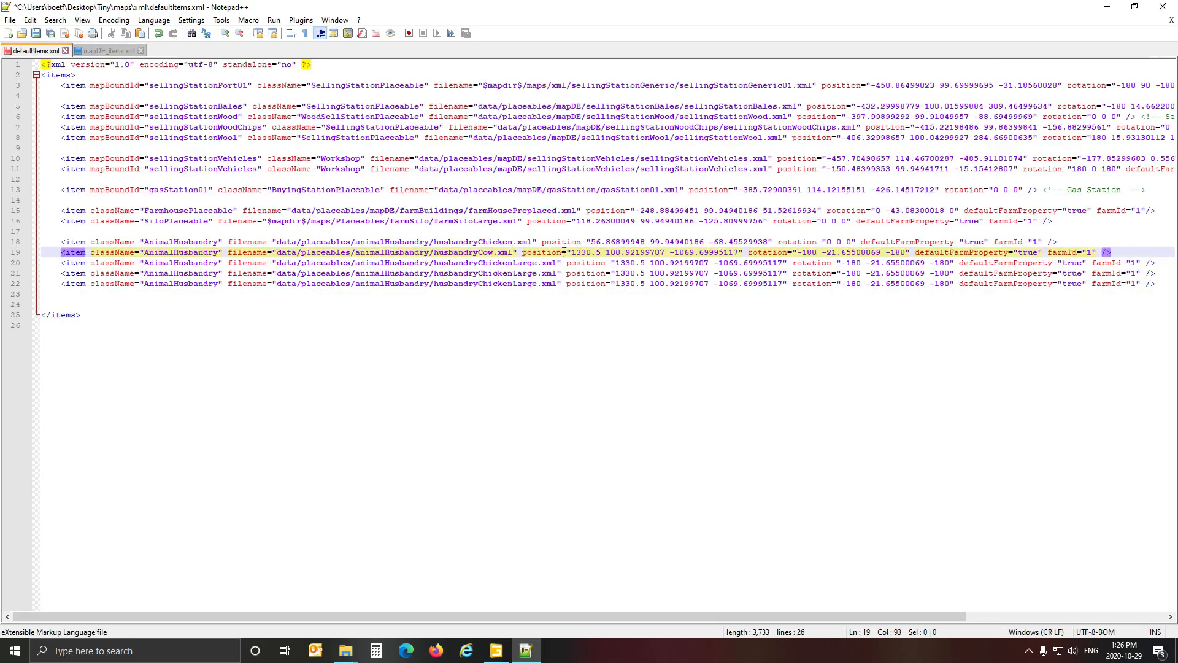
left_click_drag(570, 252, 744, 260)
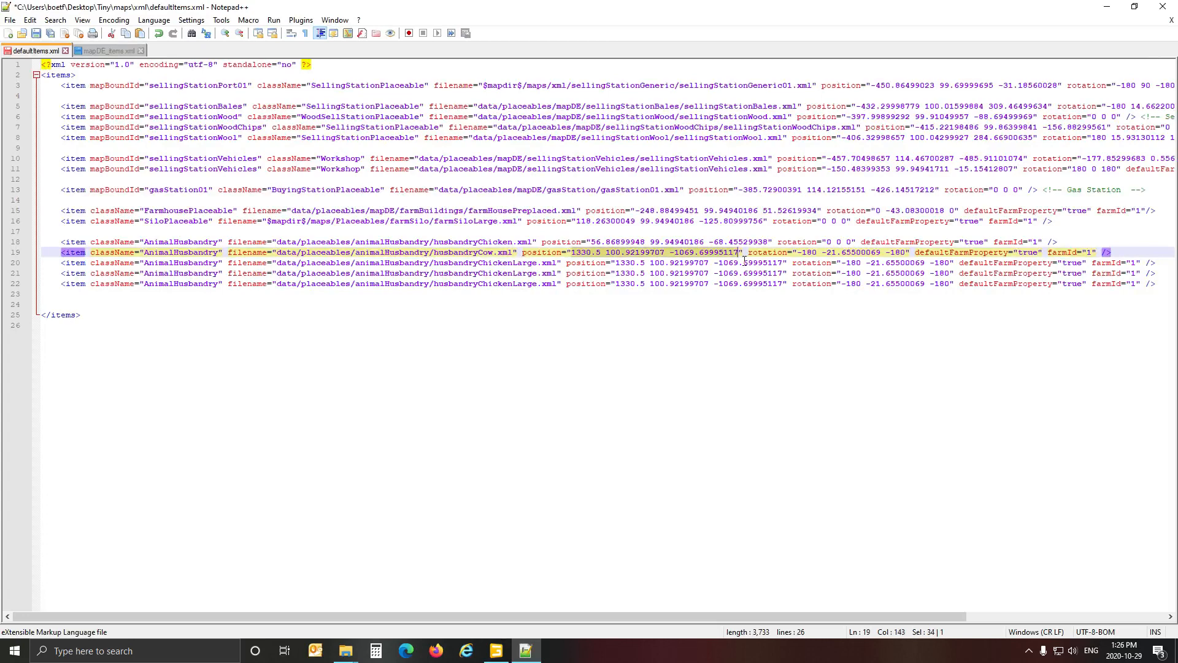
type("99.18599701 99.94940186 -78.98590088")
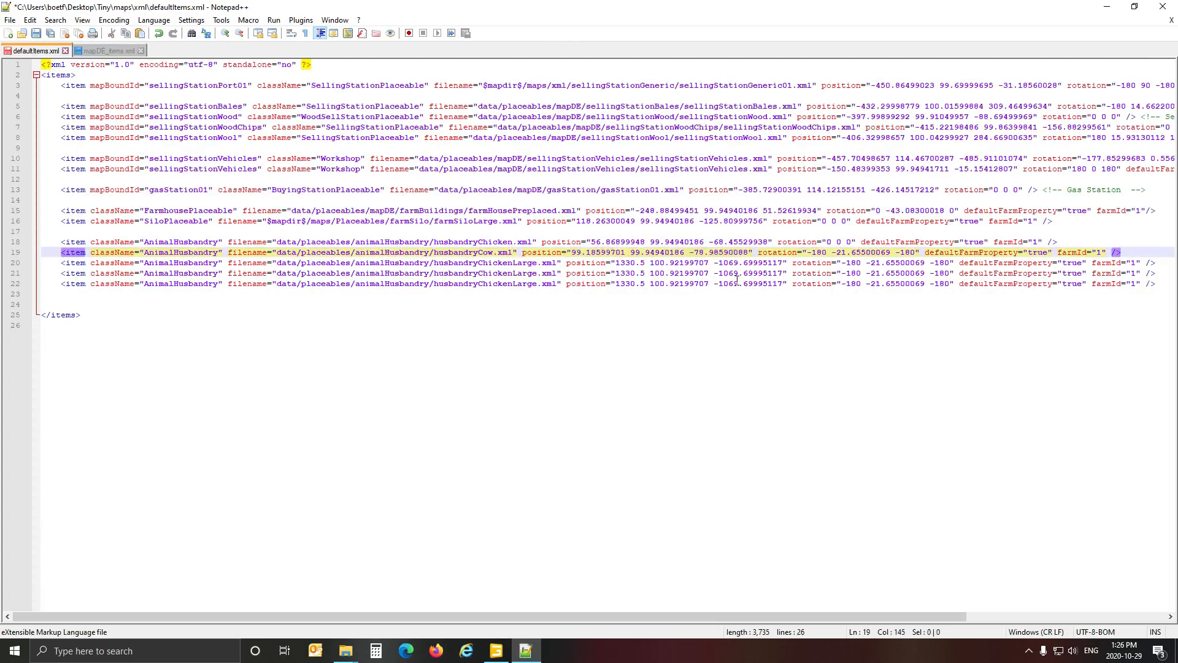
left_click_drag(808, 257, 919, 256)
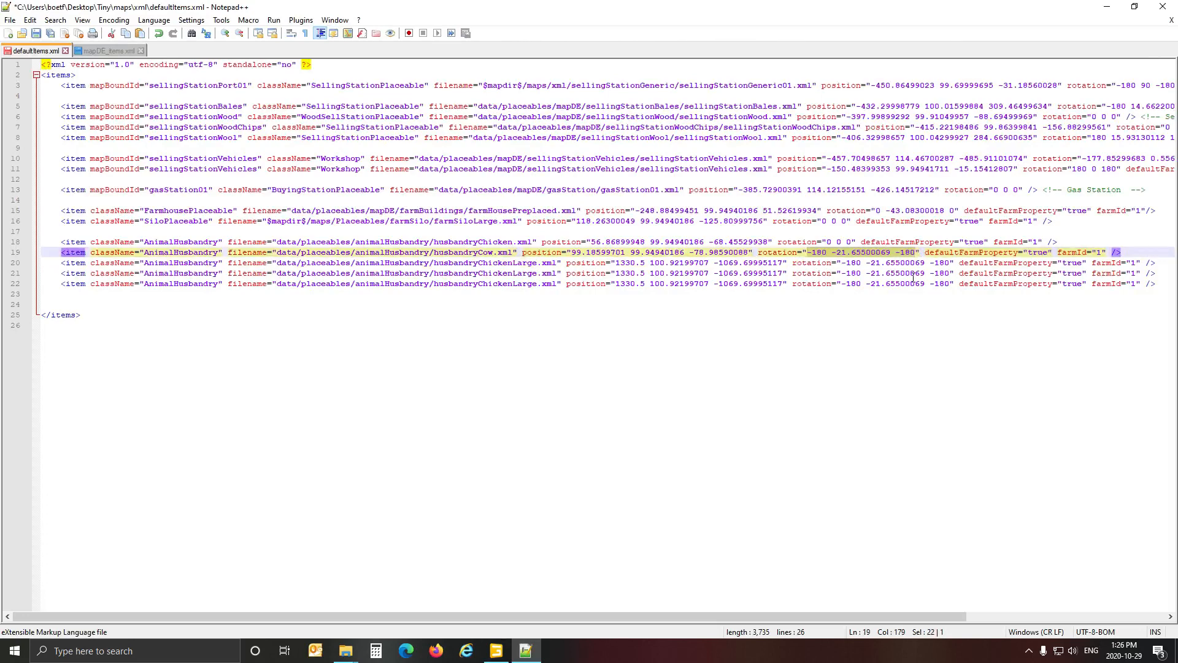
type("0 0 0")
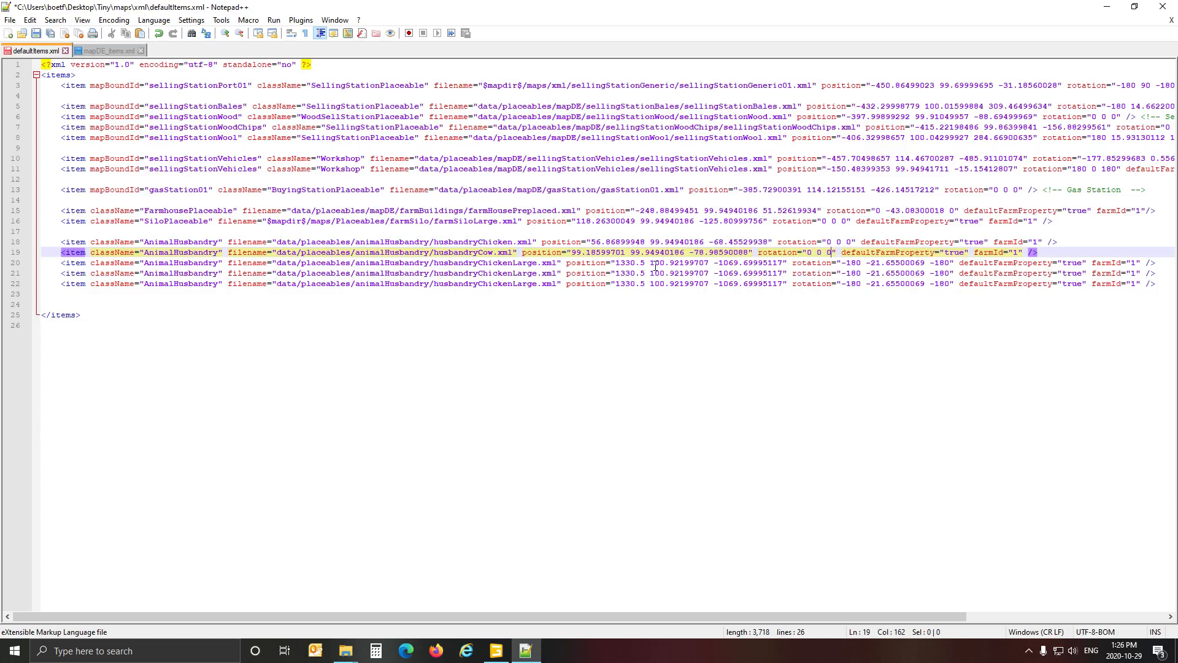
Select the position value on line 20 of defaultItems.xml, switch to GIANTS Editor, and select the husbandryPigSmall placeholder.
left_click_drag(616, 266, 787, 268)
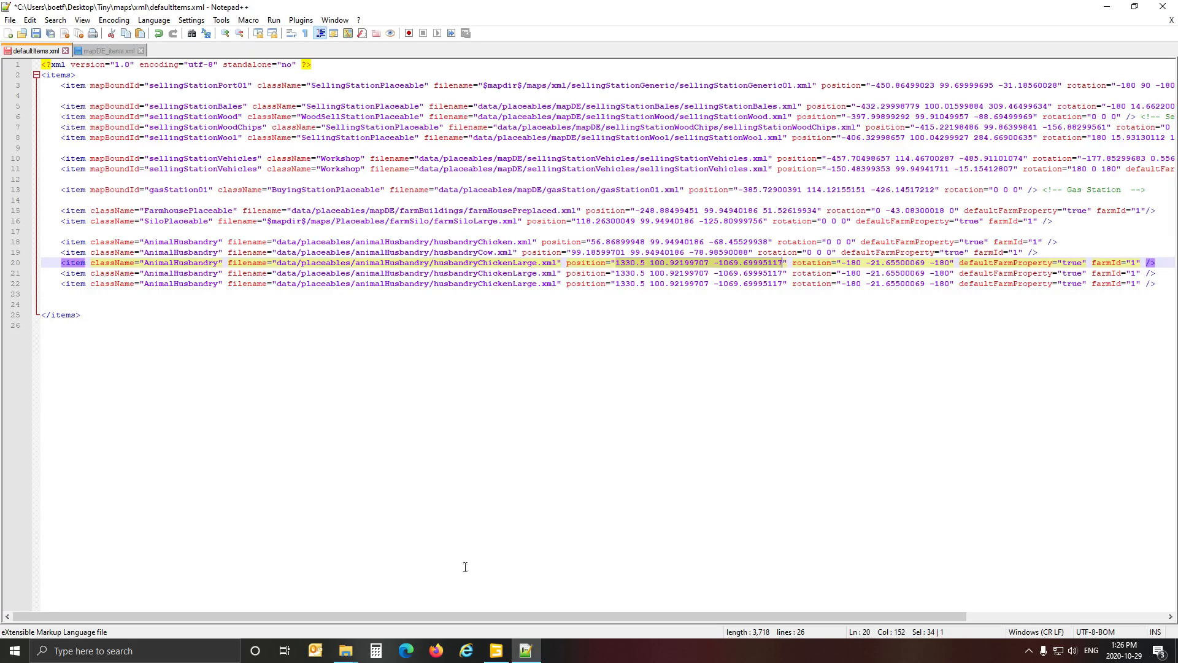
left_click(496, 651)
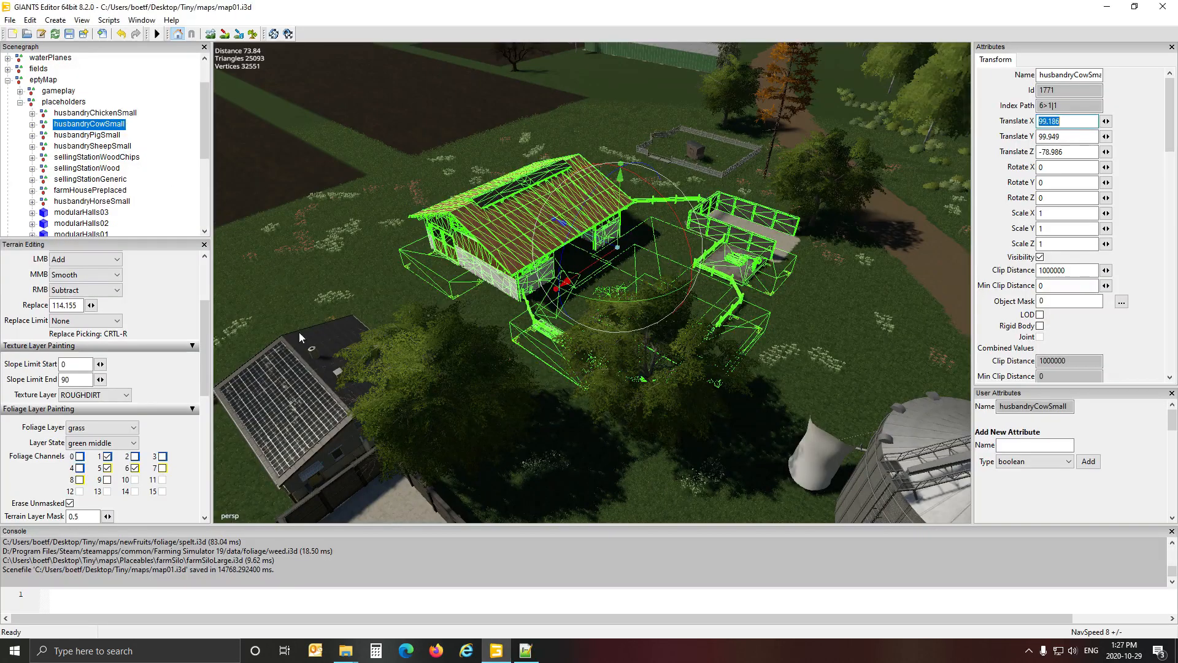
left_click(98, 135)
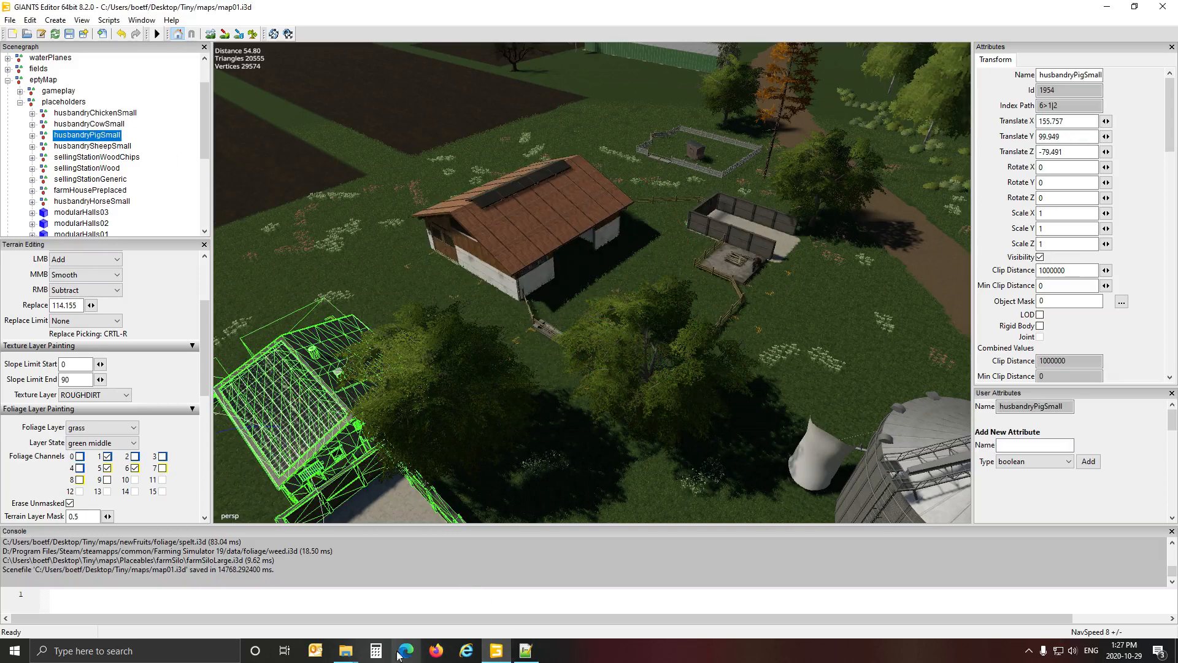
Copy the husbandryPig file name from the animalHusbandry folder in File Explorer and replace husbandryChickenLarge with it on line 20 of defaultItems.xml.
left_click(346, 650)
left_click(328, 628)
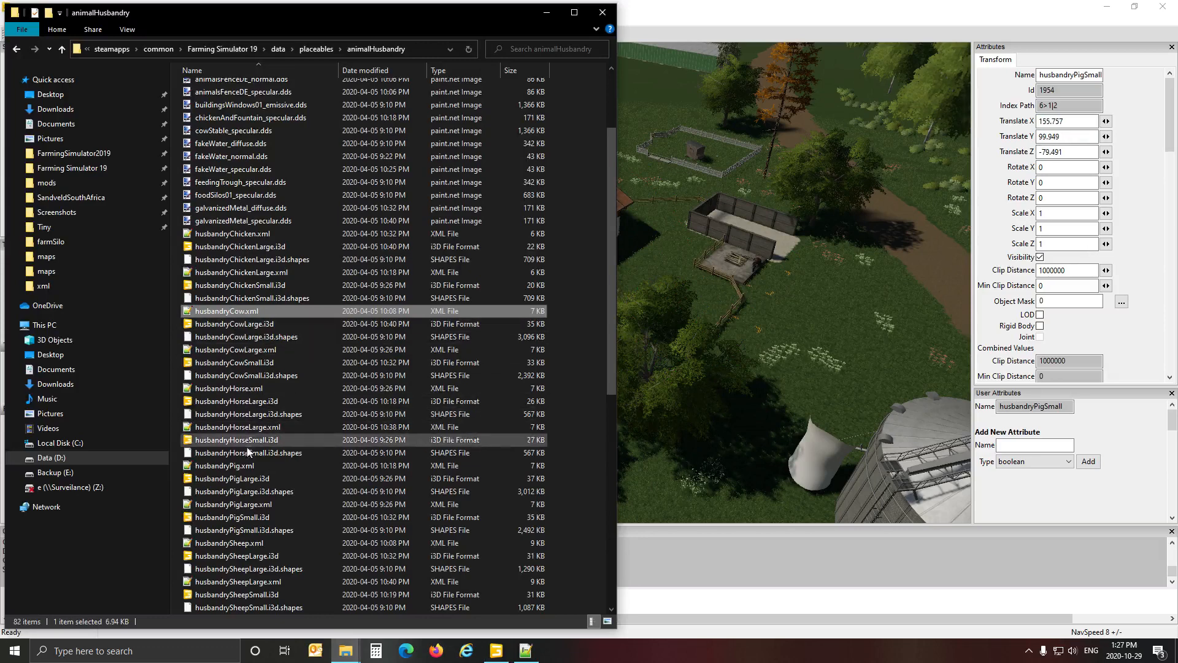
left_click(227, 466)
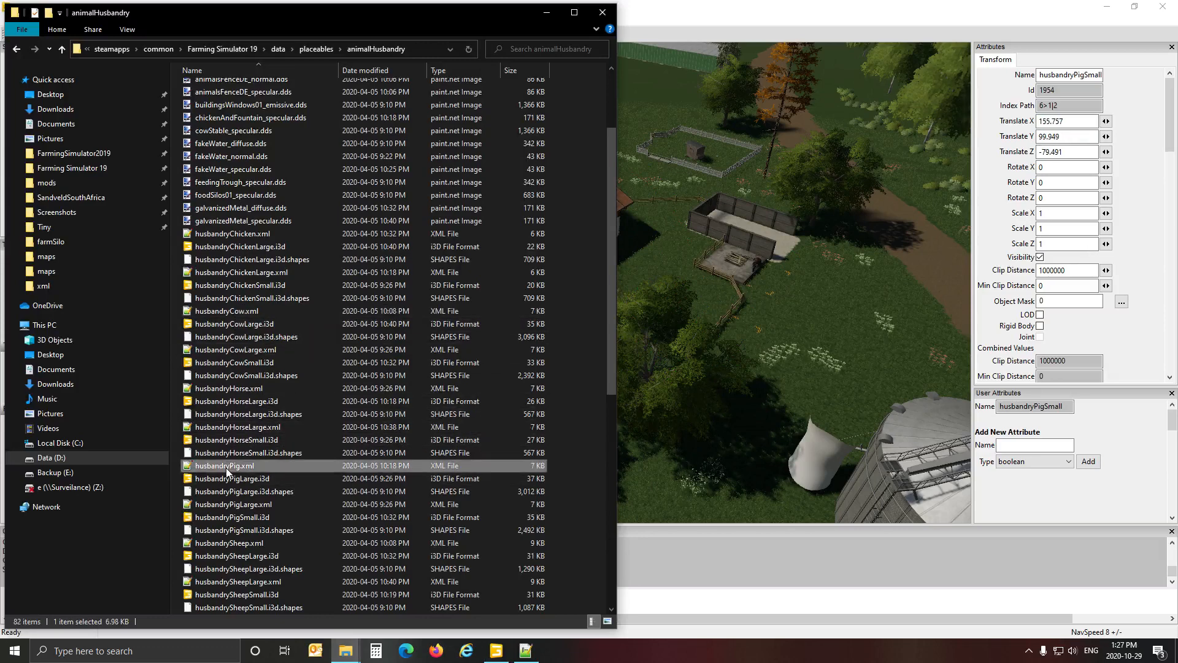
left_click(226, 467)
key("ctrl+c")
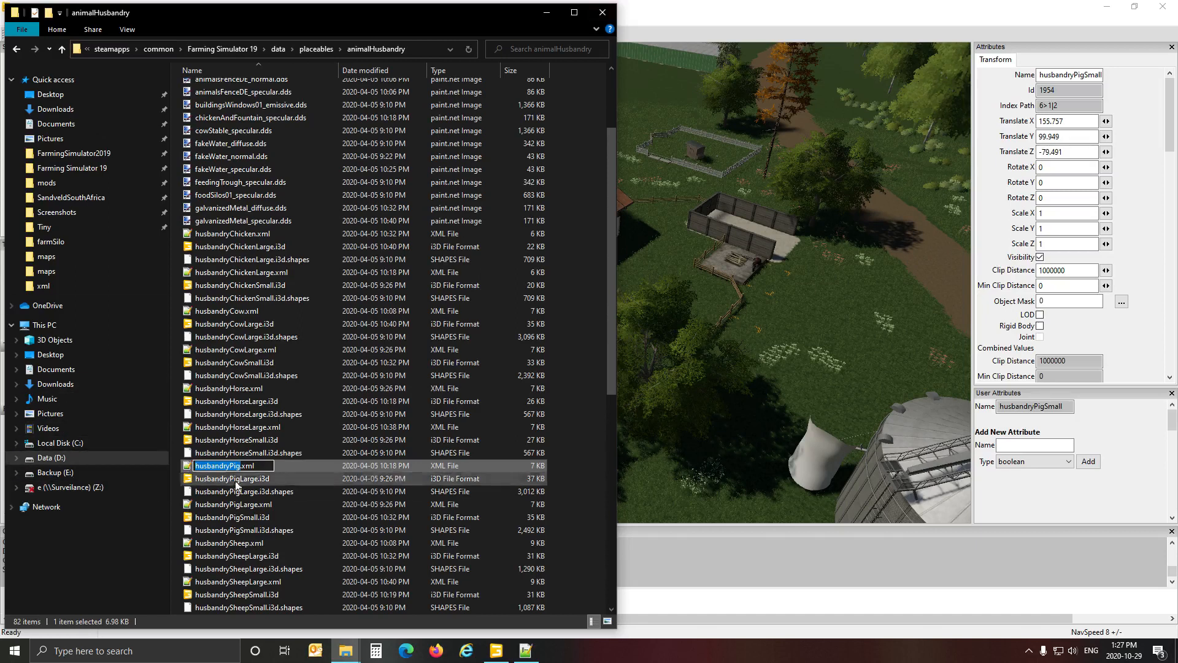
left_click(526, 652)
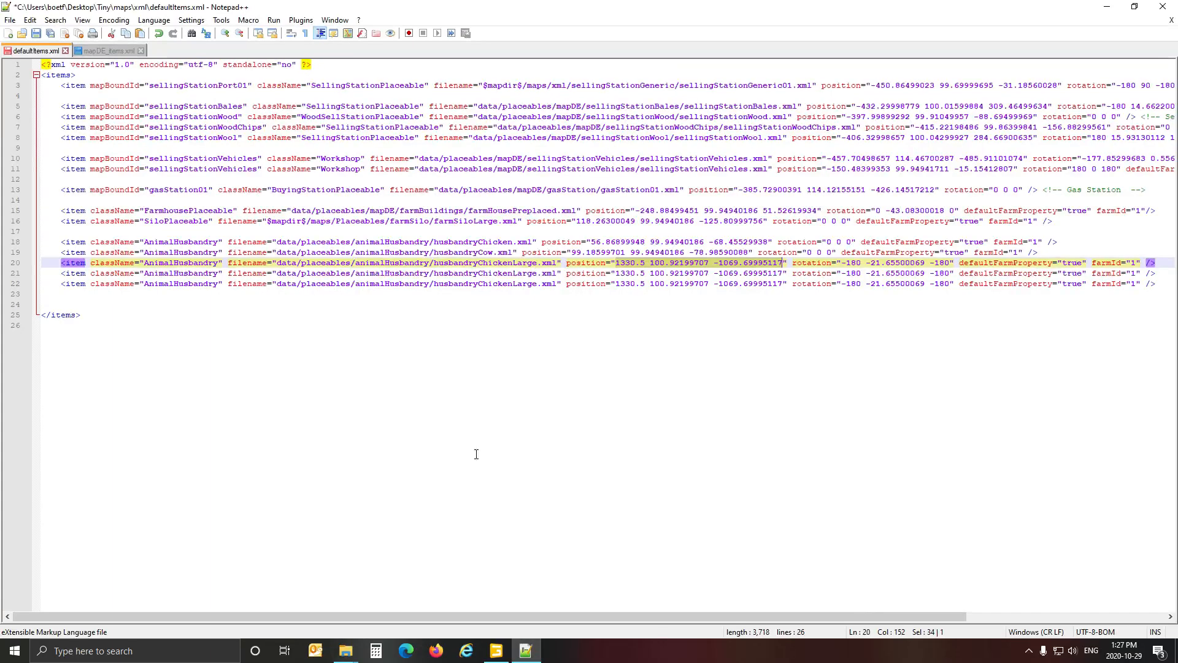
left_click(437, 266)
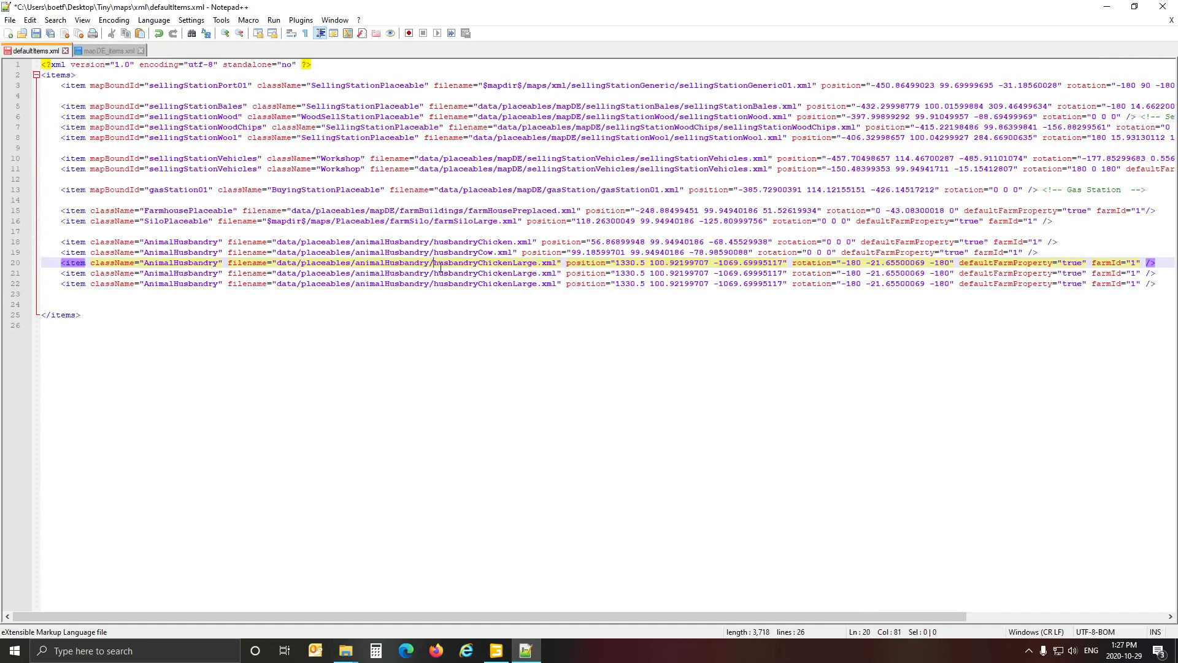
left_click_drag(435, 266, 544, 268)
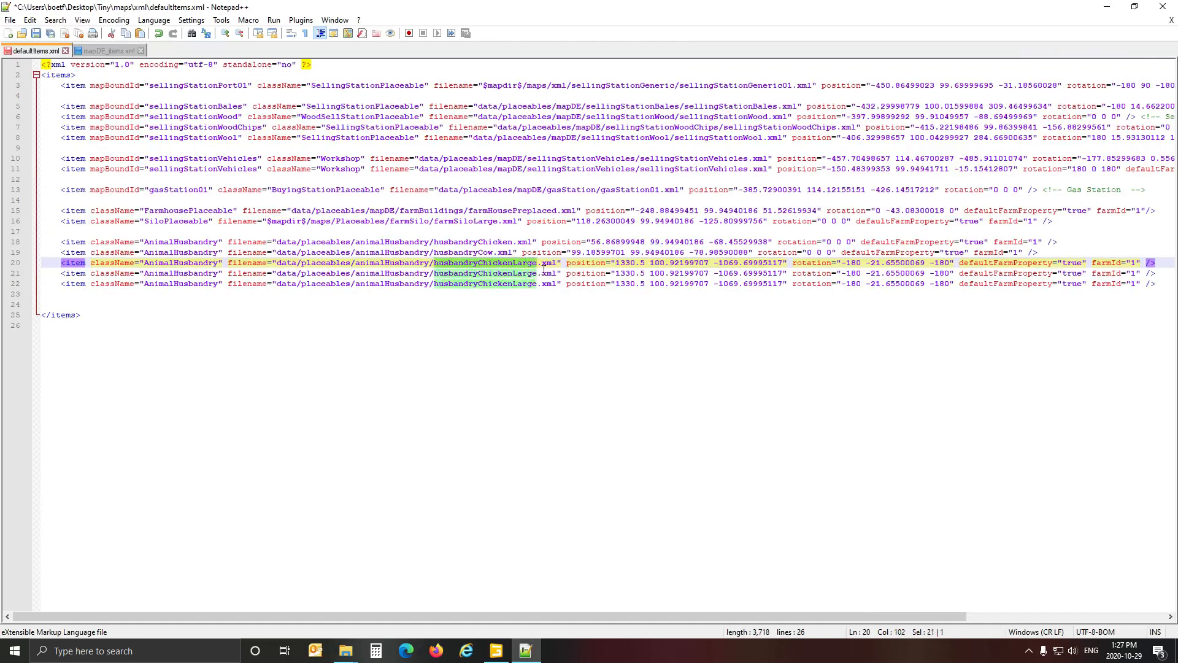
key("ctrl+v")
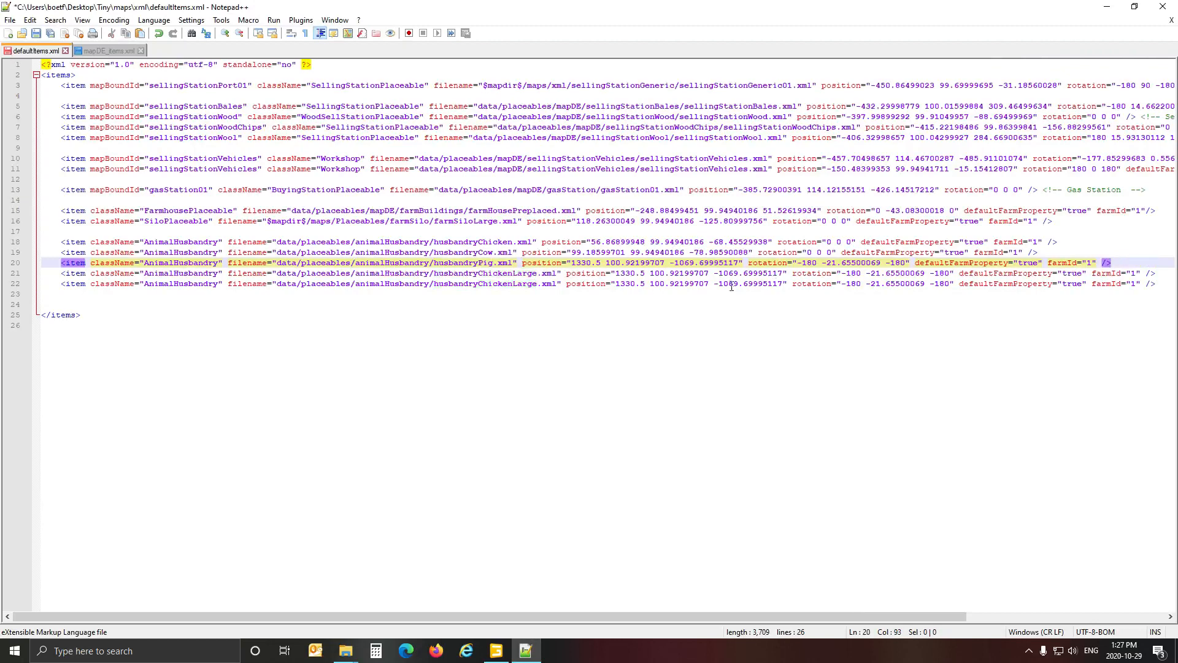
Copy husbandryPigSmall's translation from GIANTS Editor into the husbandryPig entry as position 155.75700378 99.94940186 -79.49060059, and set its rotation to 0 0 0.
left_click(496, 650)
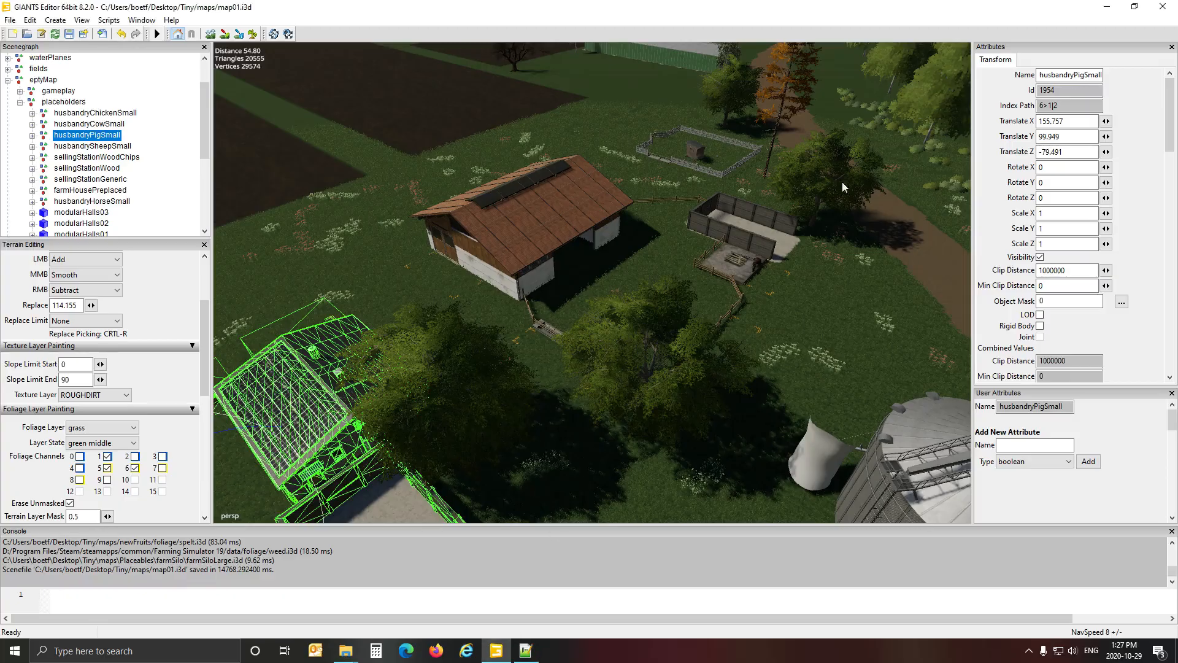
left_click(1072, 126)
left_click(525, 650)
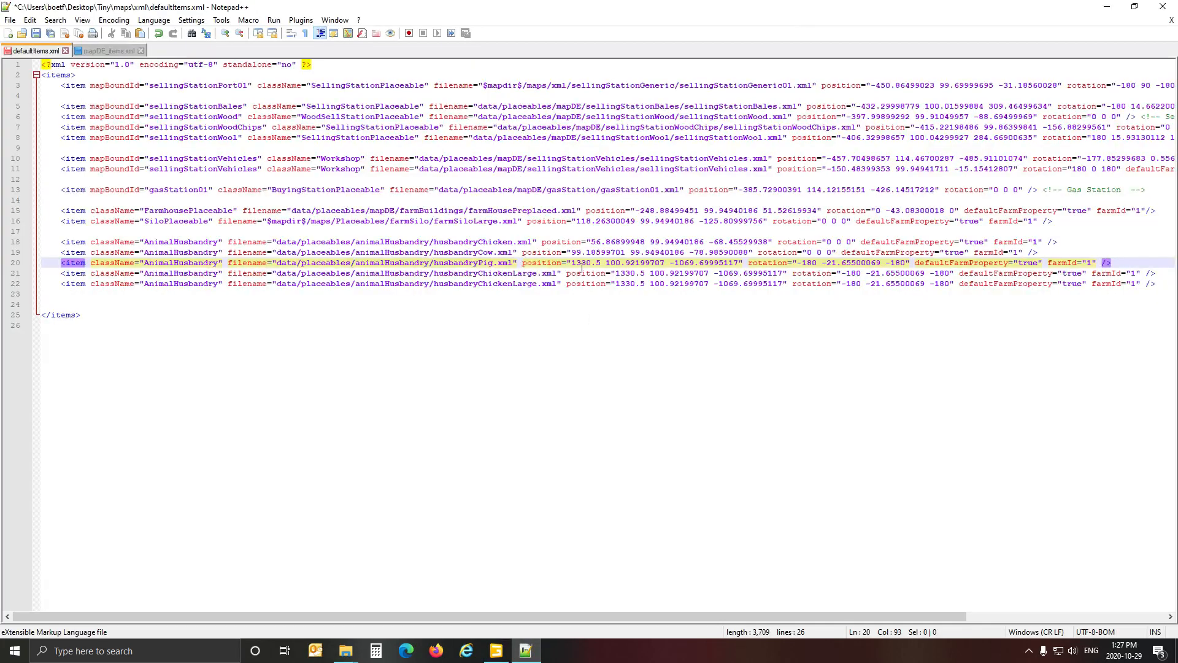
left_click_drag(572, 265, 744, 270)
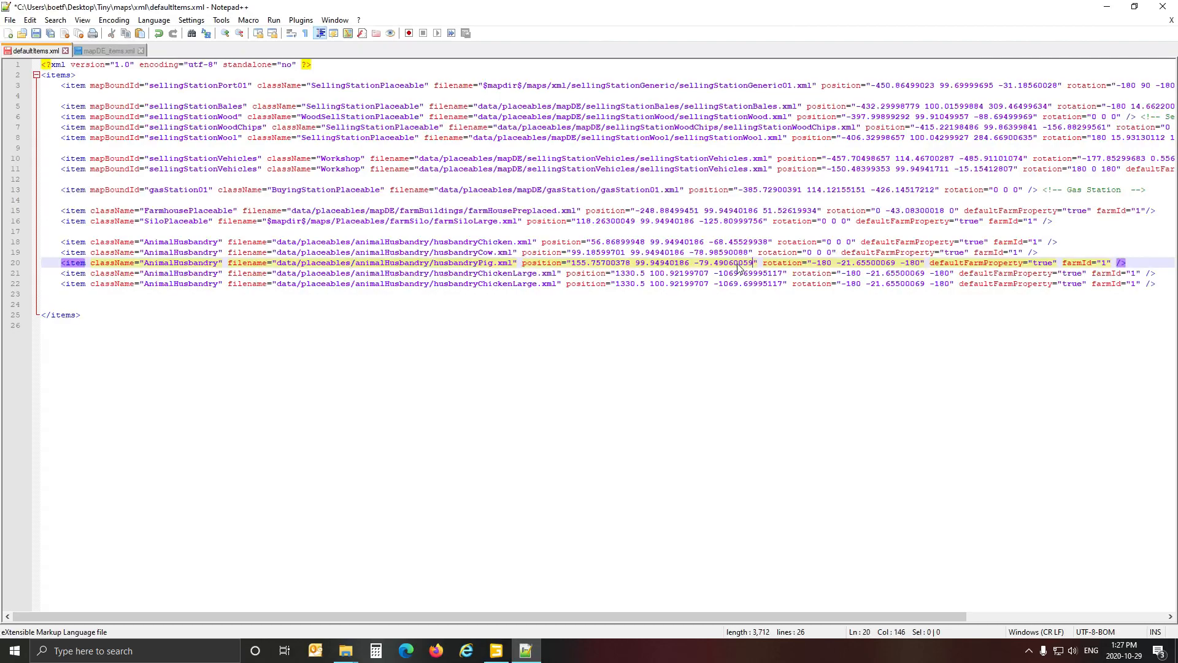
left_click(500, 654)
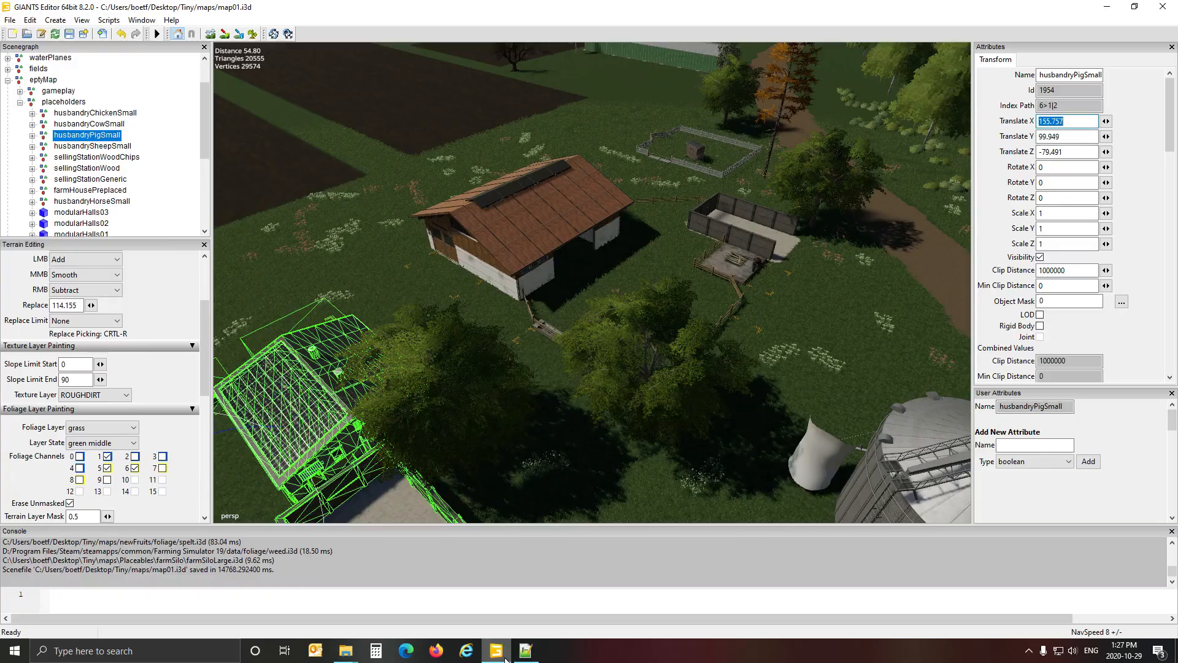
left_click(526, 650)
type("155.75700378 99.94940186 -79.49060059")
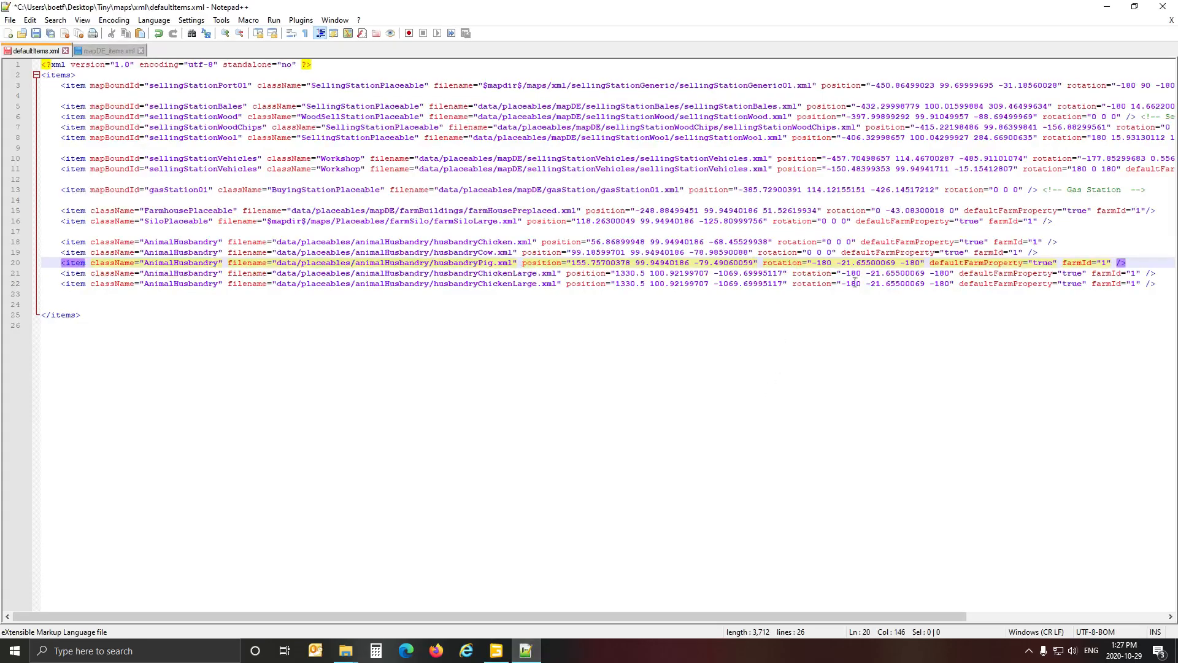
left_click_drag(819, 270, 917, 269)
type("0 0 0")
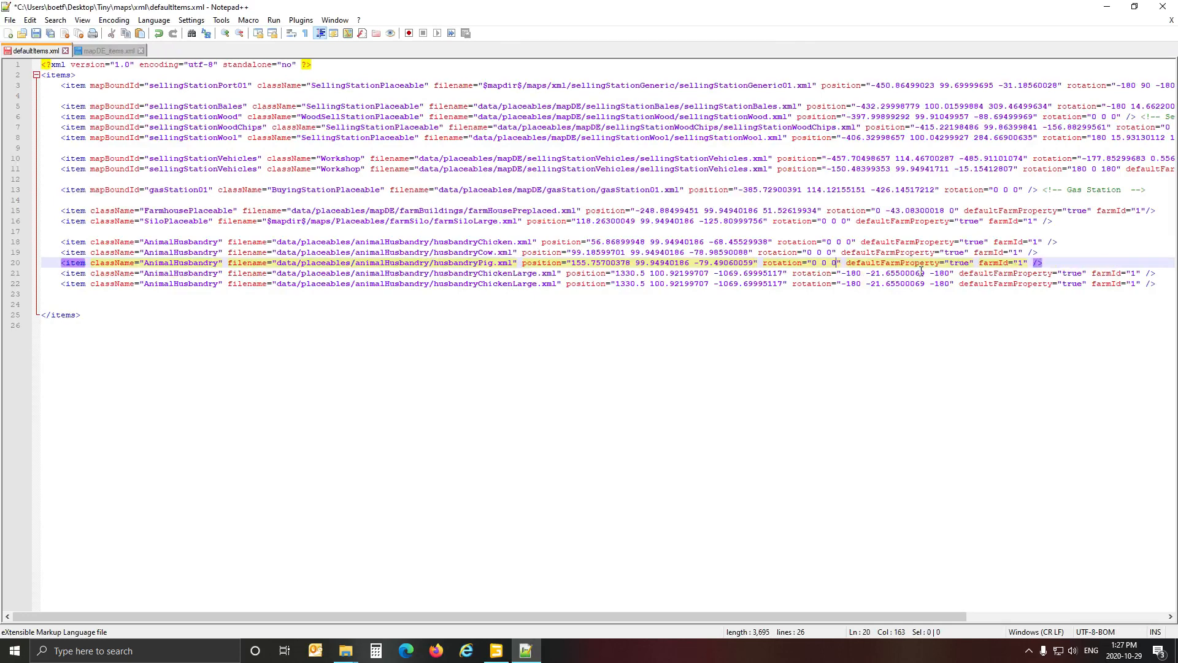
Go to the entry on line 21 of defaultItems.xml, switch to GIANTS Editor, and select the husbandrySheepSmall placeholder.
left_click(187, 277)
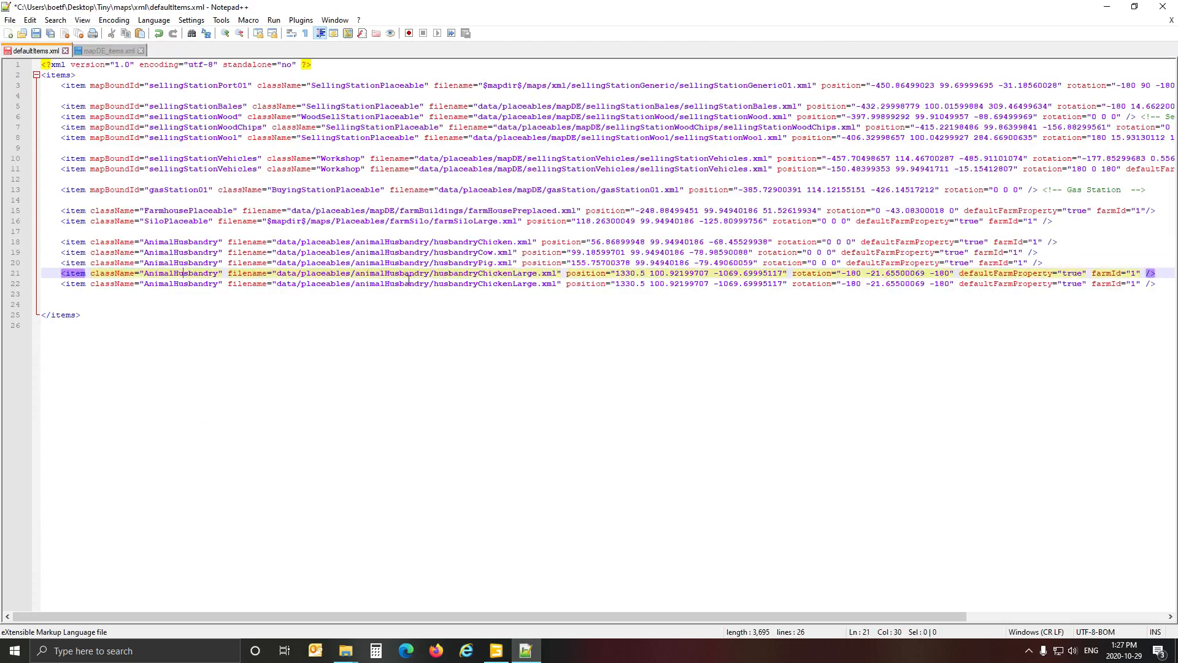
left_click(496, 651)
left_click(92, 146)
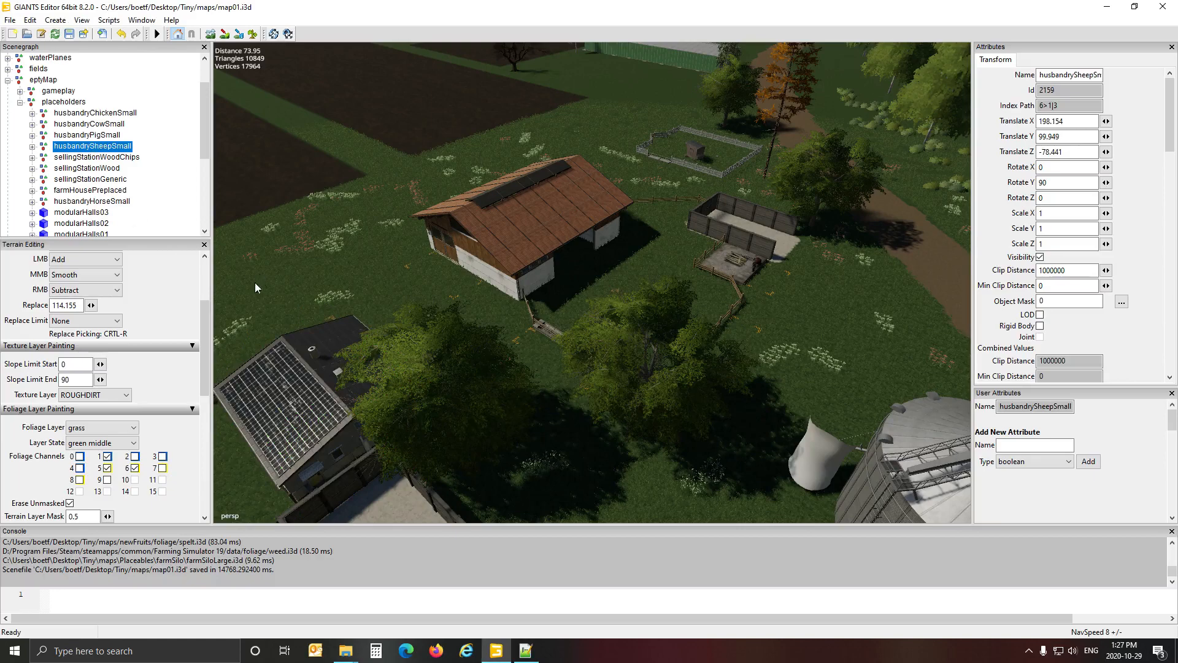
Copy the husbandrySheep file name from the animalHusbandry folder in File Explorer and replace husbandryChickenLarge with it on line 21 of defaultItems.xml.
left_click(343, 630)
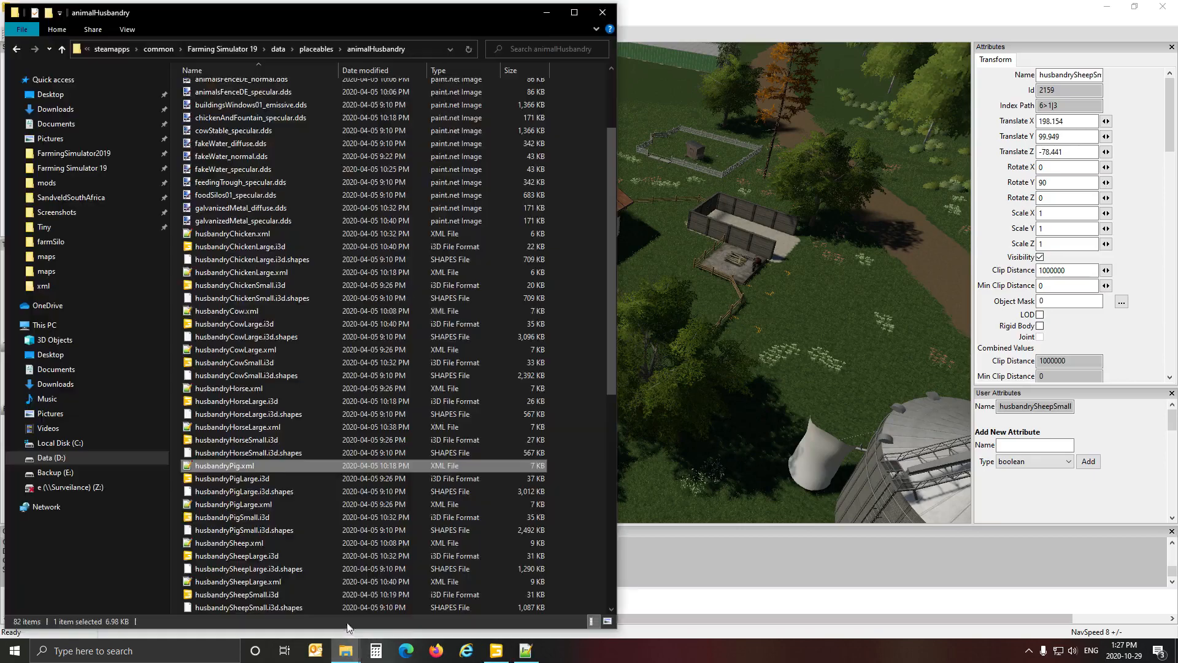
scroll(244, 399, "down", 4)
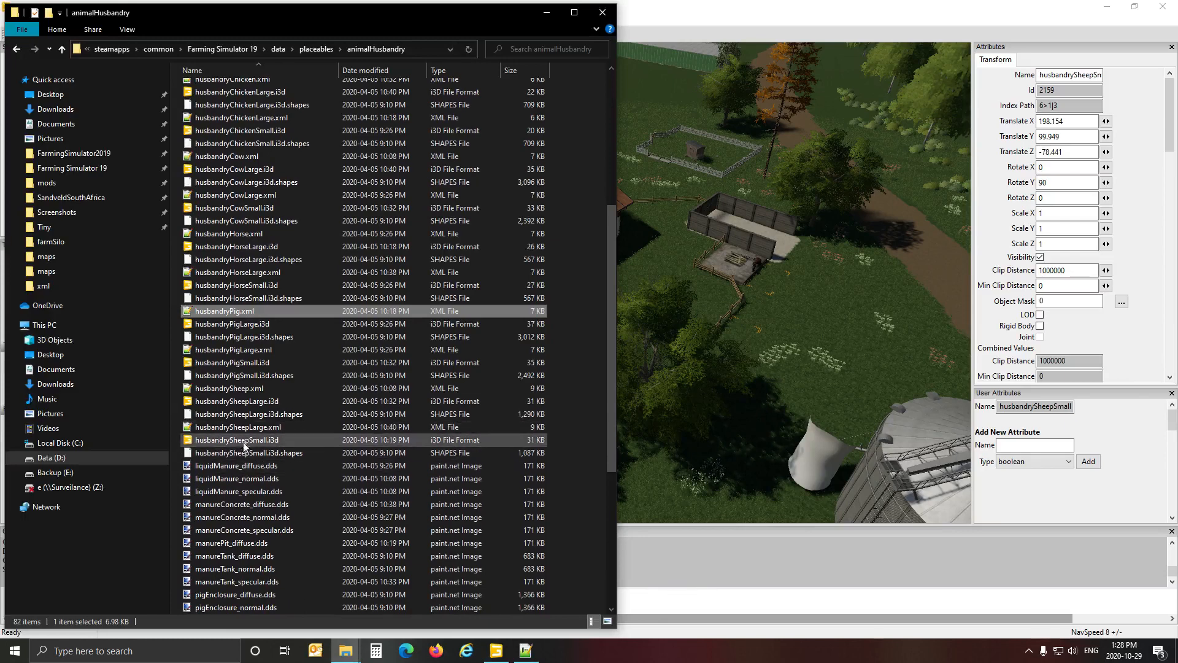
left_click(244, 391)
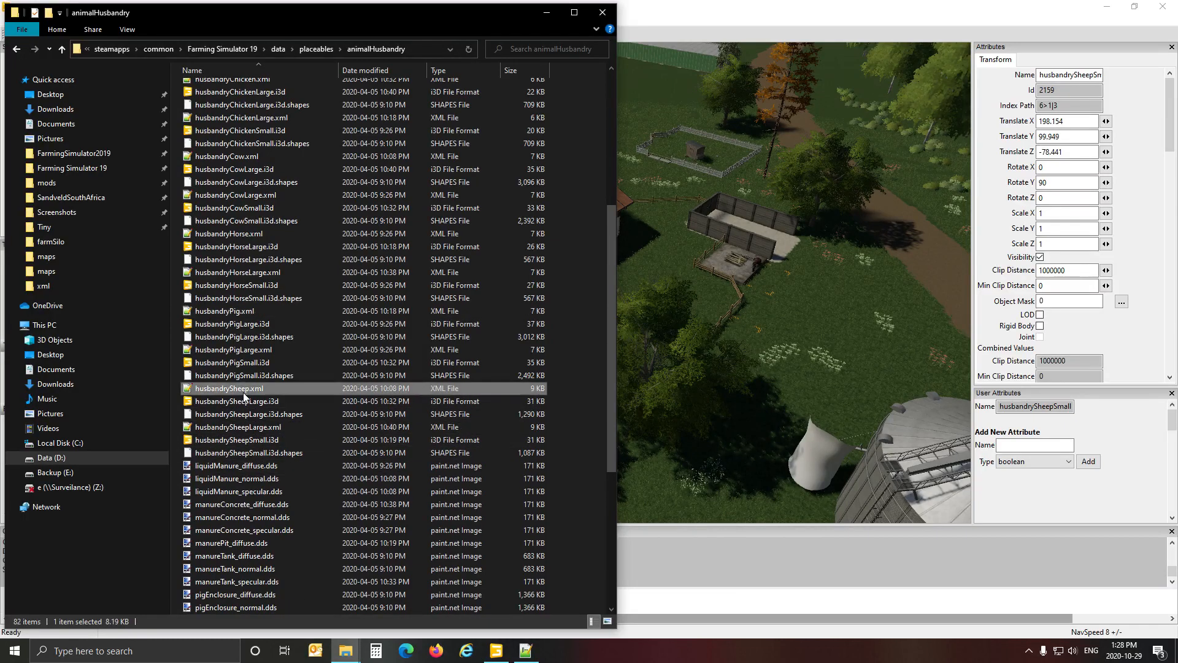
left_click(244, 392)
key("ctrl+c")
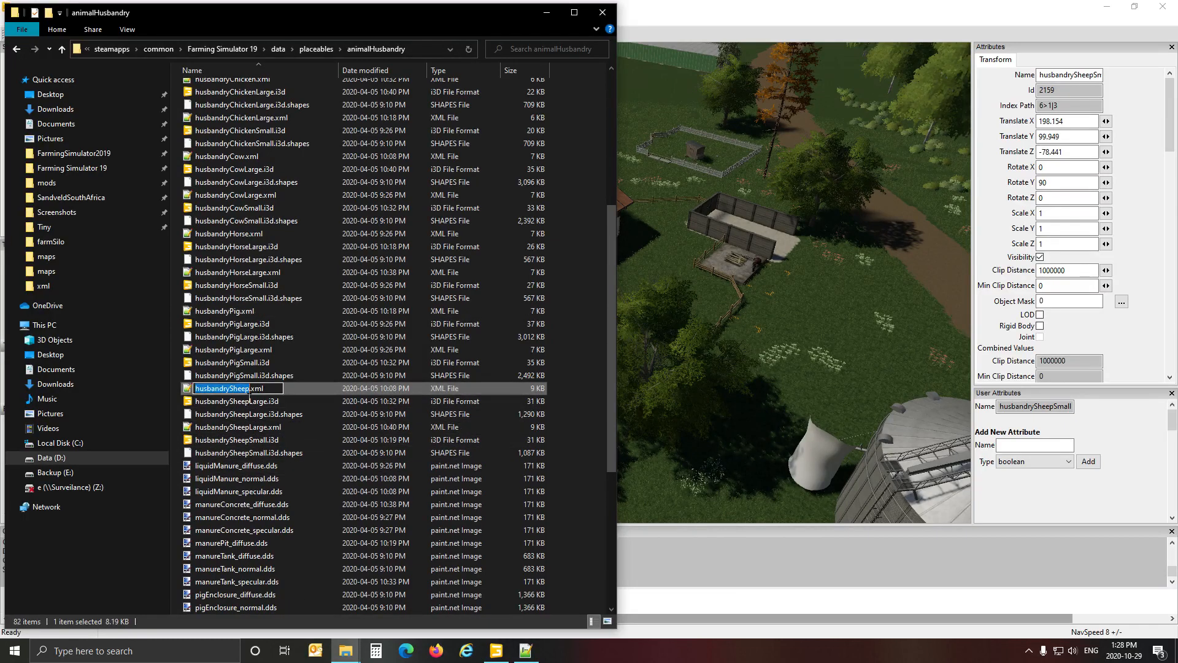
left_click(522, 654)
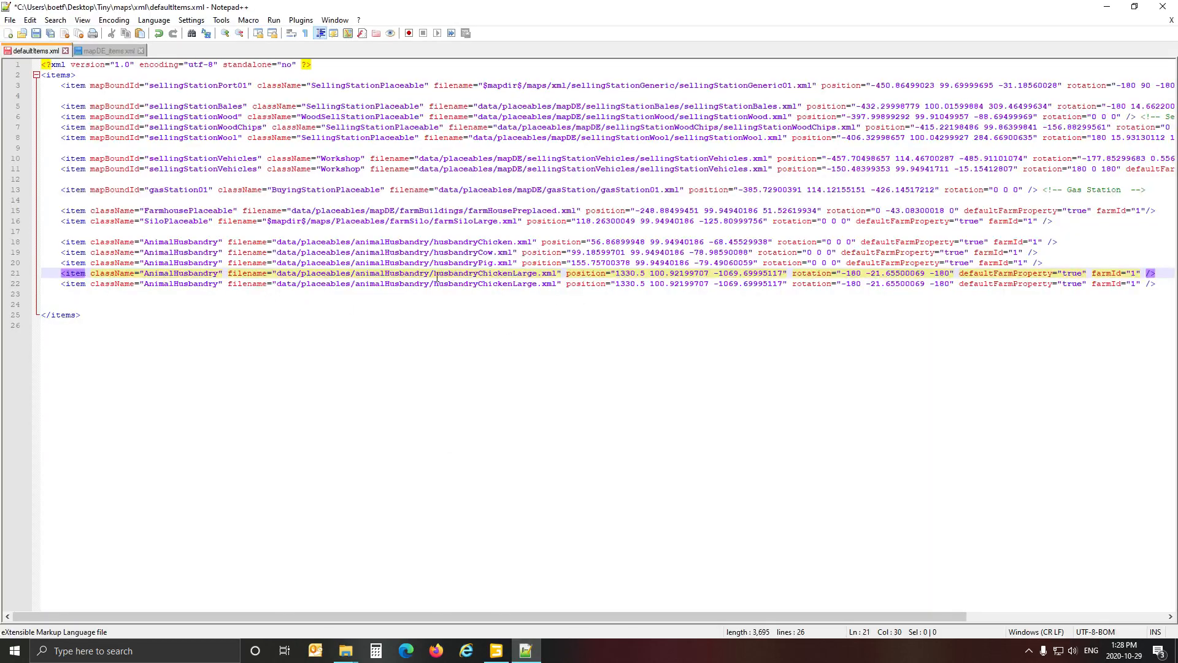
left_click_drag(435, 274, 543, 281)
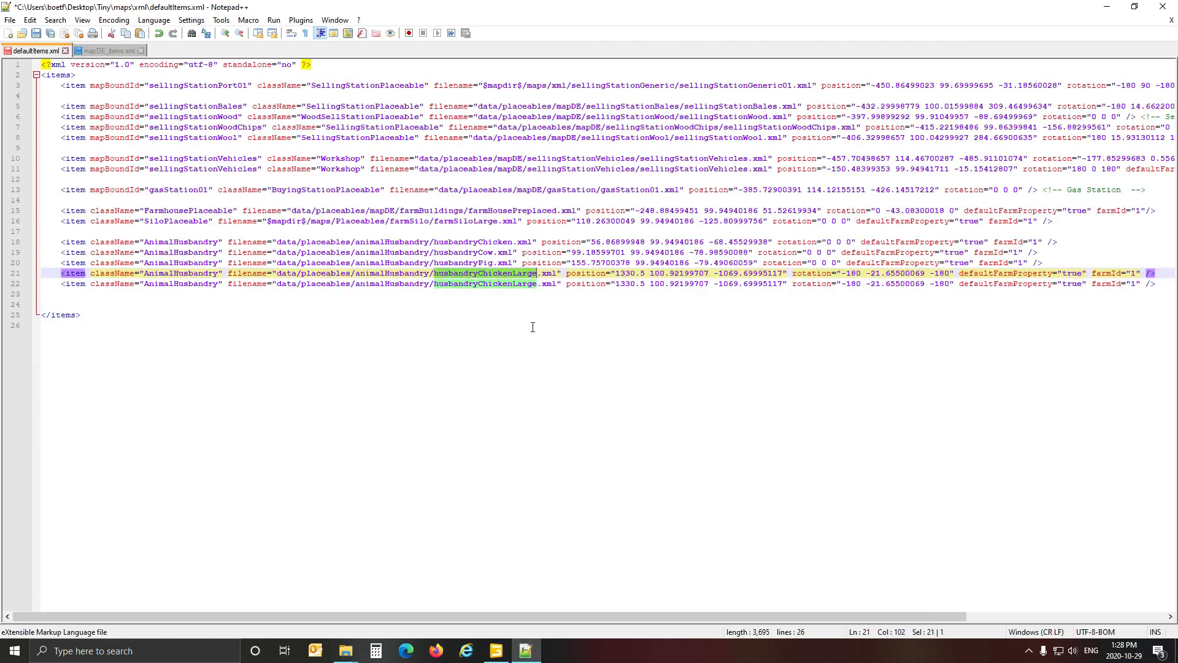
key("ctrl+v")
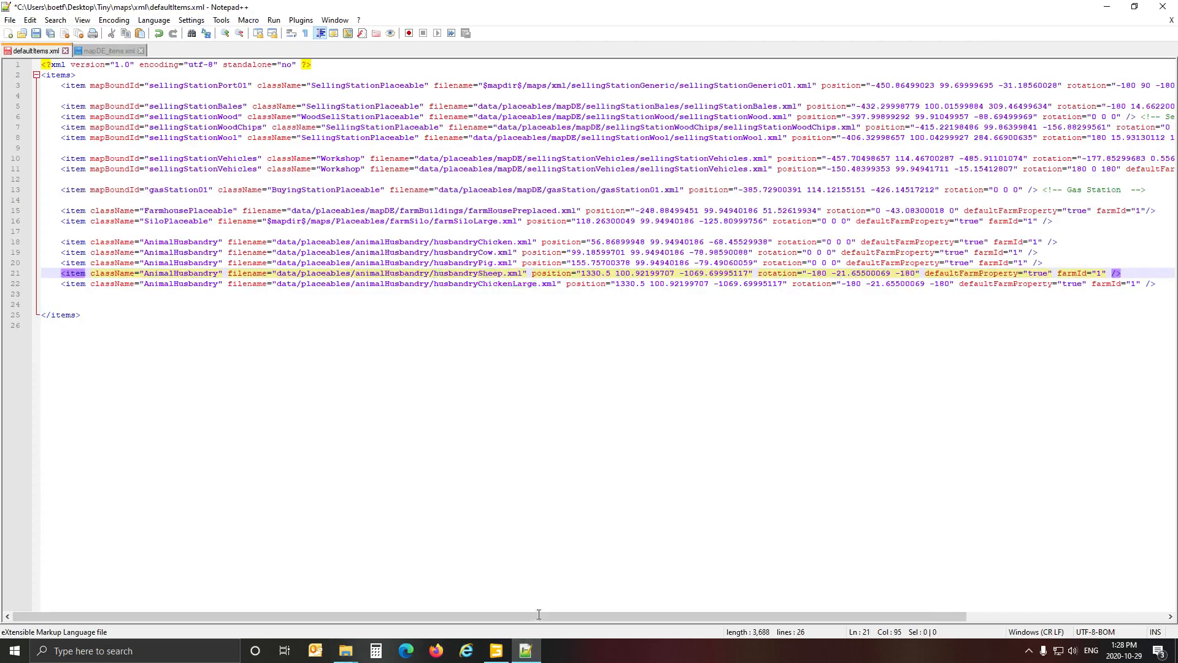
Copy husbandrySheepSmall's translation from GIANTS Editor into the husbandrySheep entry as position 198.15400696 99.94940186 -78.44129944, and set its rotation to 0 90 0.
left_click(497, 650)
left_click(1076, 127)
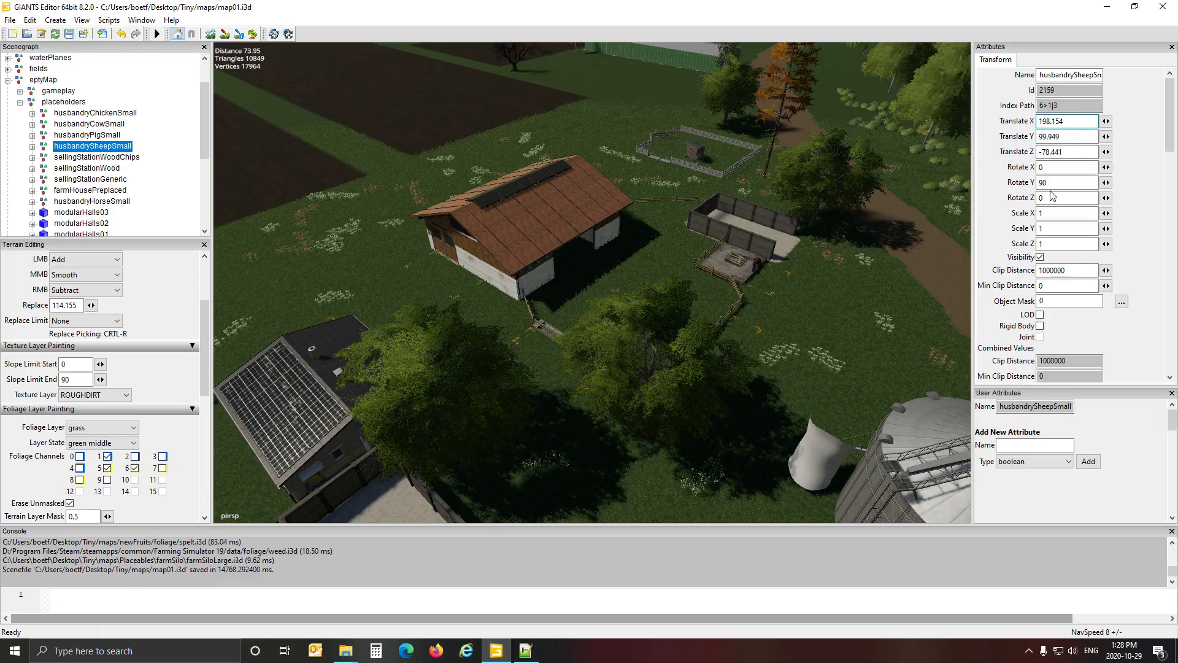
left_click(526, 651)
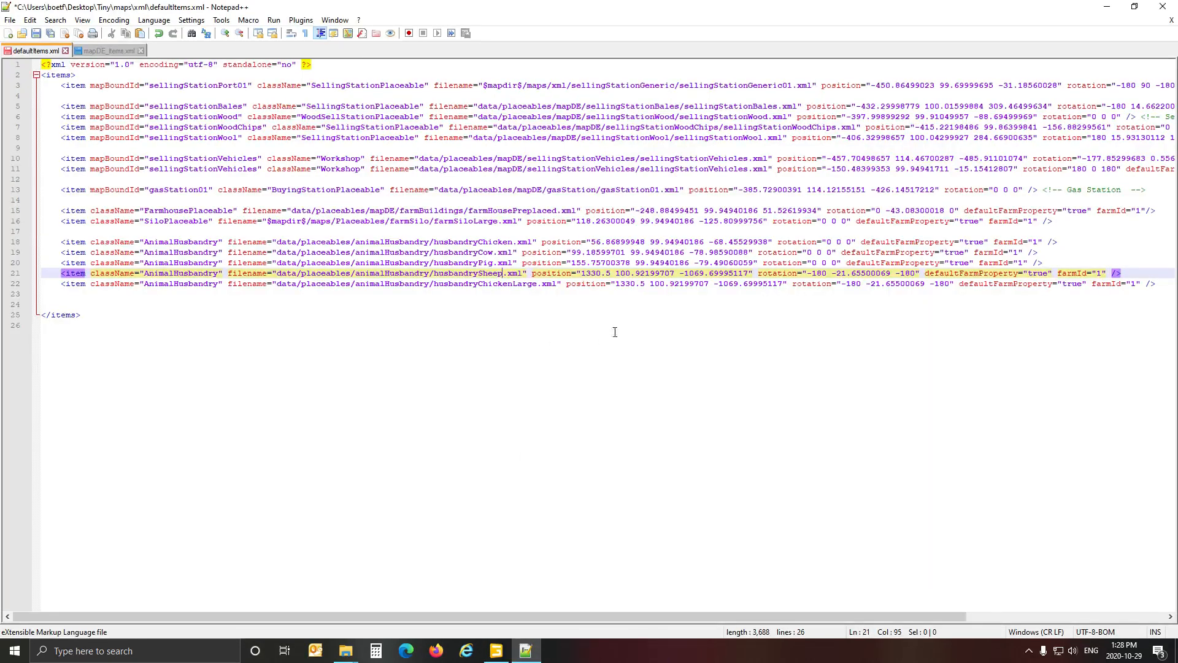
left_click_drag(582, 274, 753, 276)
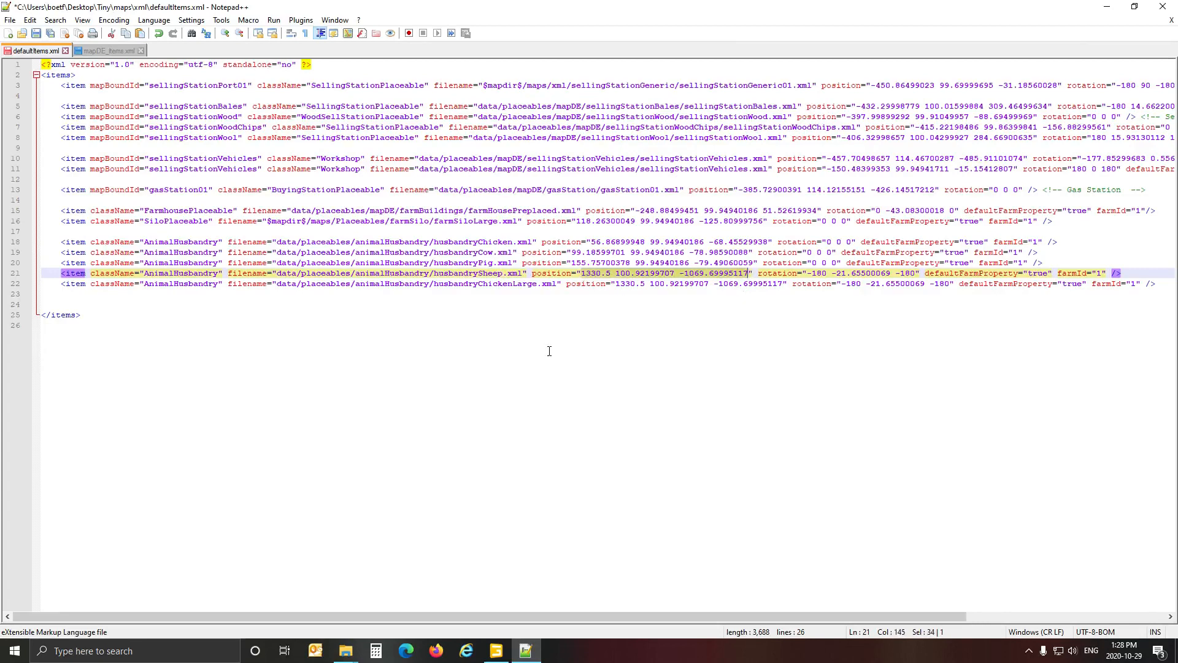
type("198.15400696 99.94940186 -78.44129944")
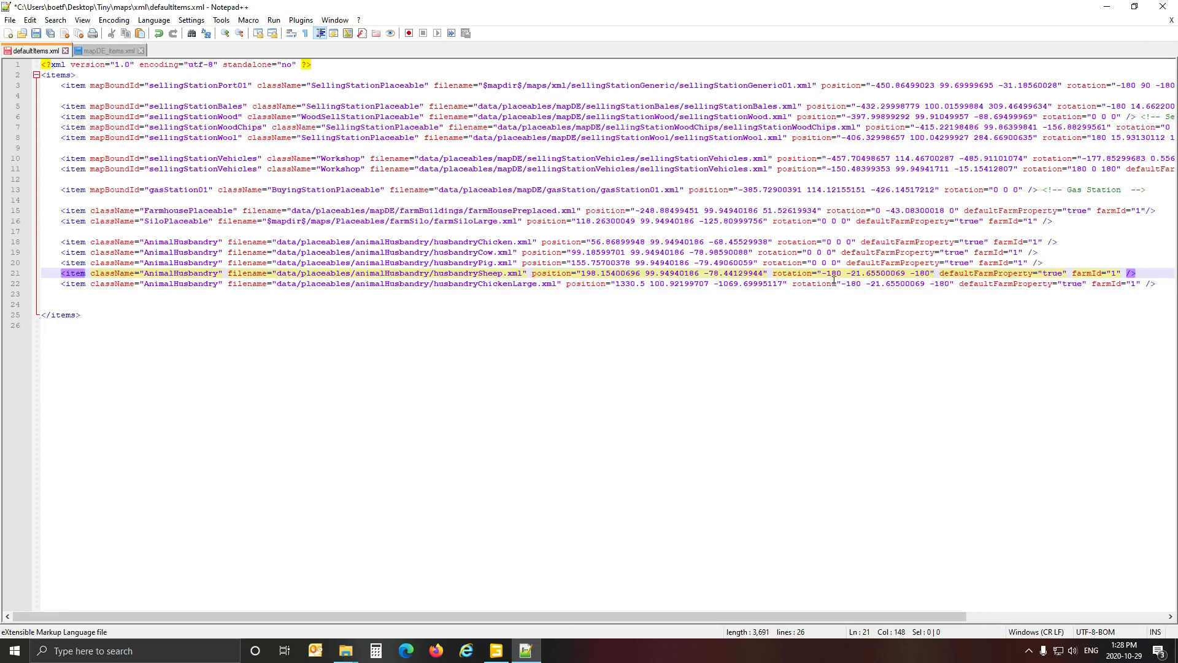
left_click_drag(822, 274, 936, 276)
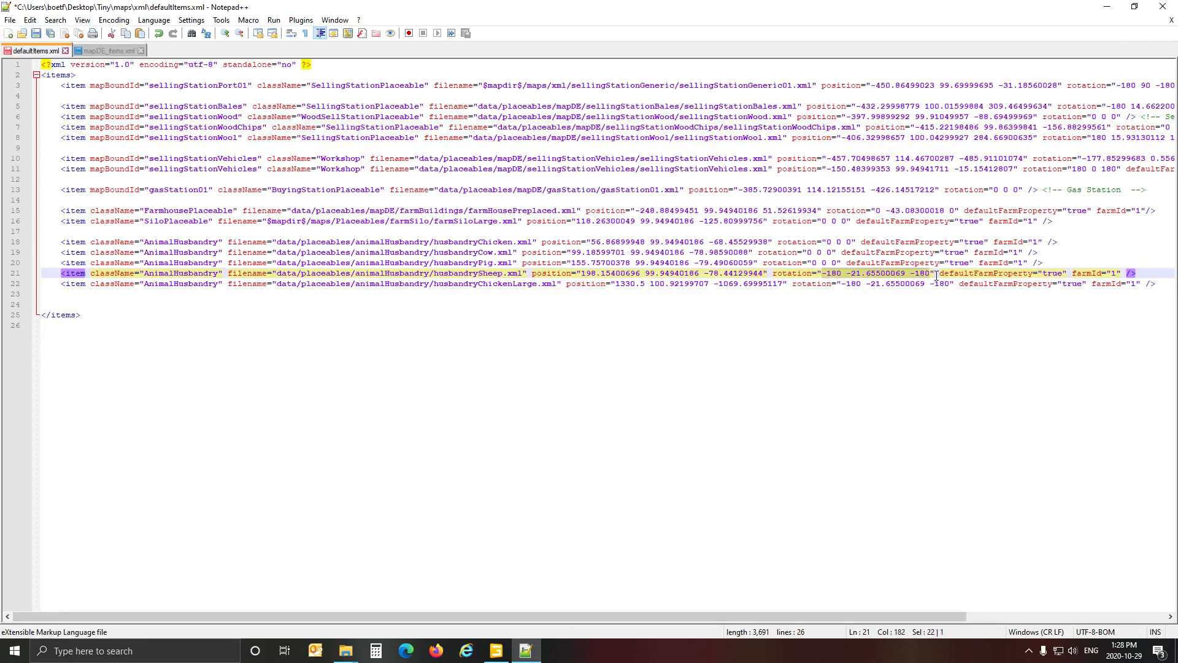
type("0 90 ")
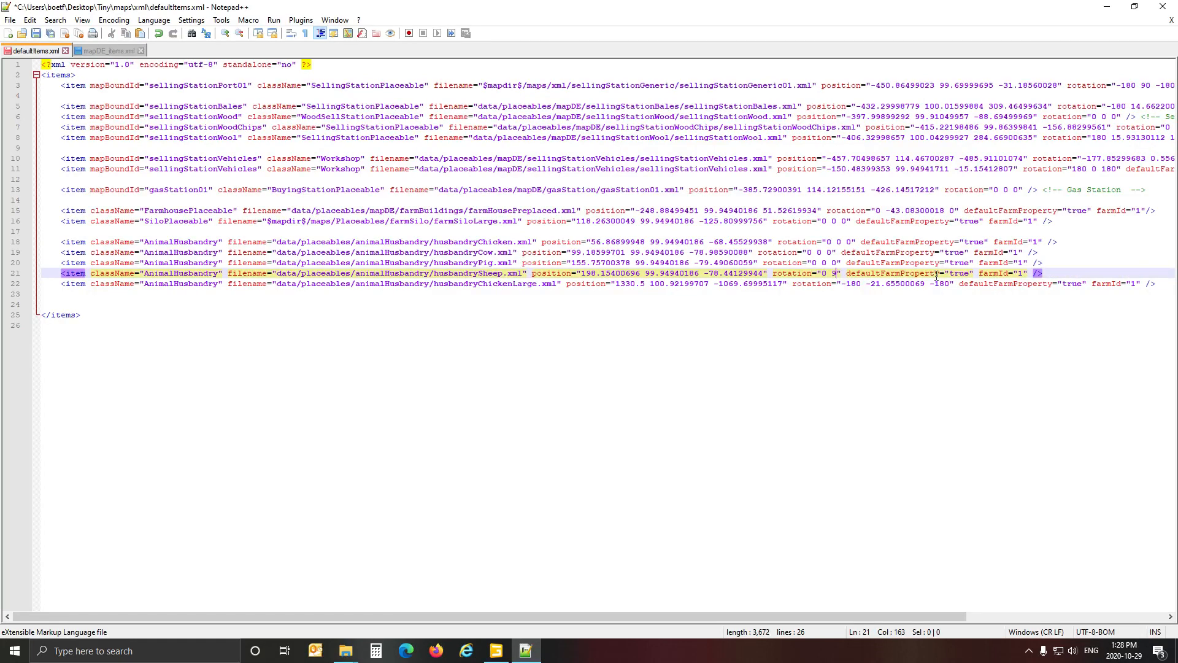
type("0")
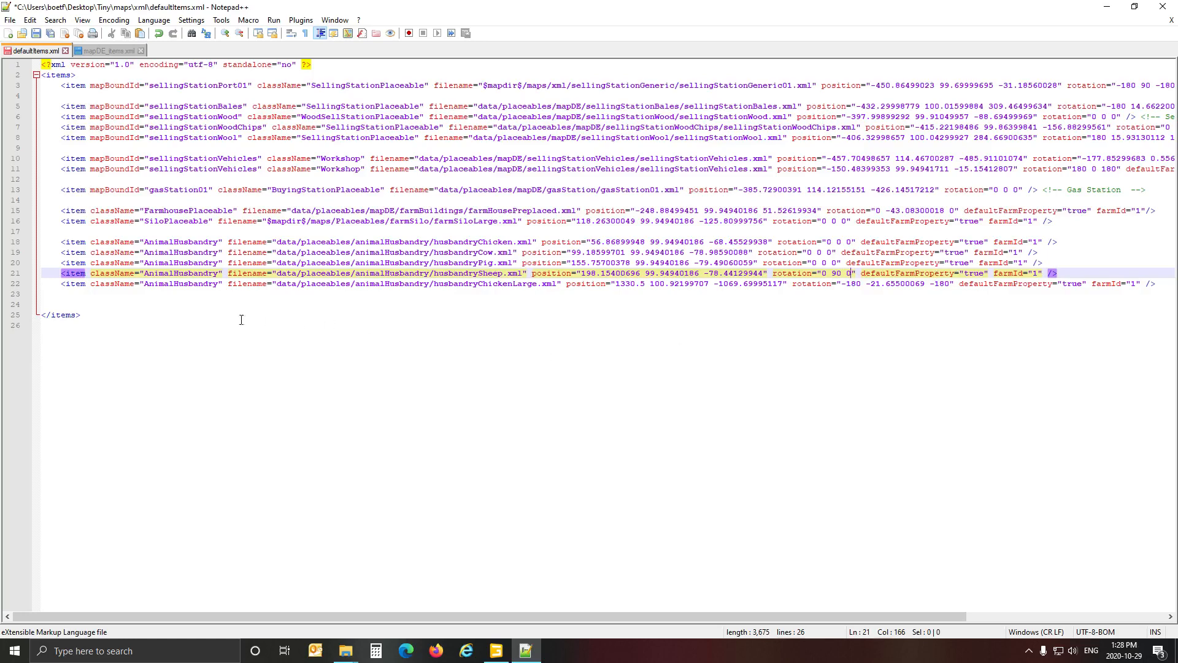
Select husbandryHorseSmall in GIANTS Editor, and replace husbandryChickenLarge on line 22 of defaultItems.xml with the husbandryHorse file name copied from File Explorer.
left_click(496, 650)
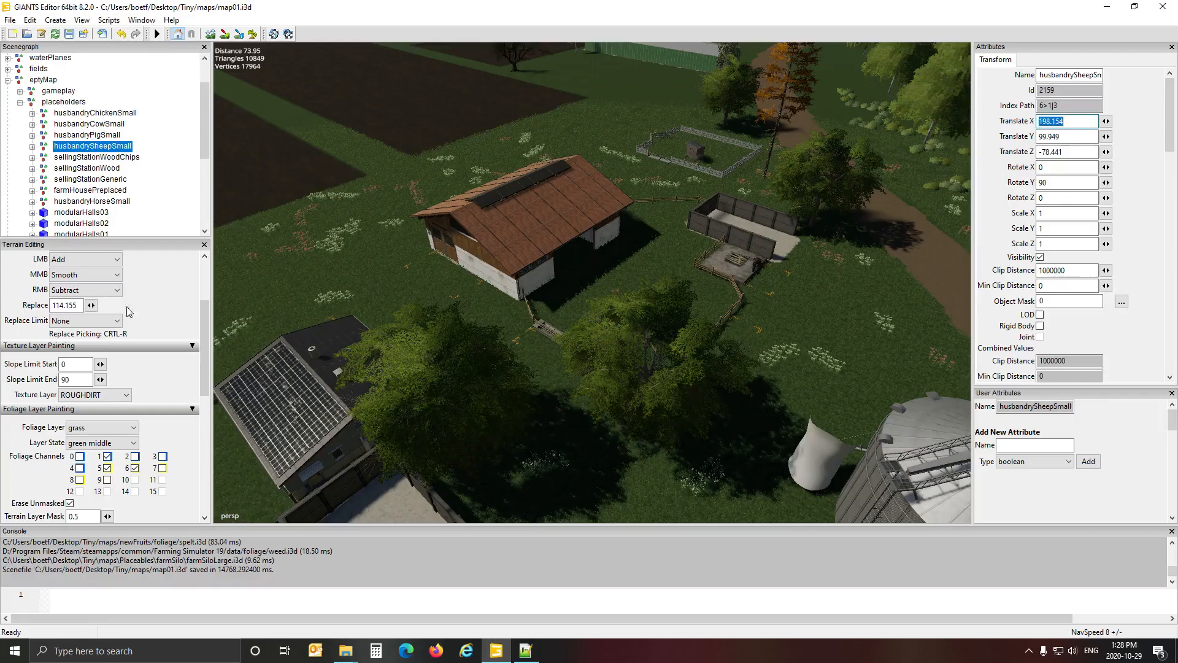
left_click(98, 201)
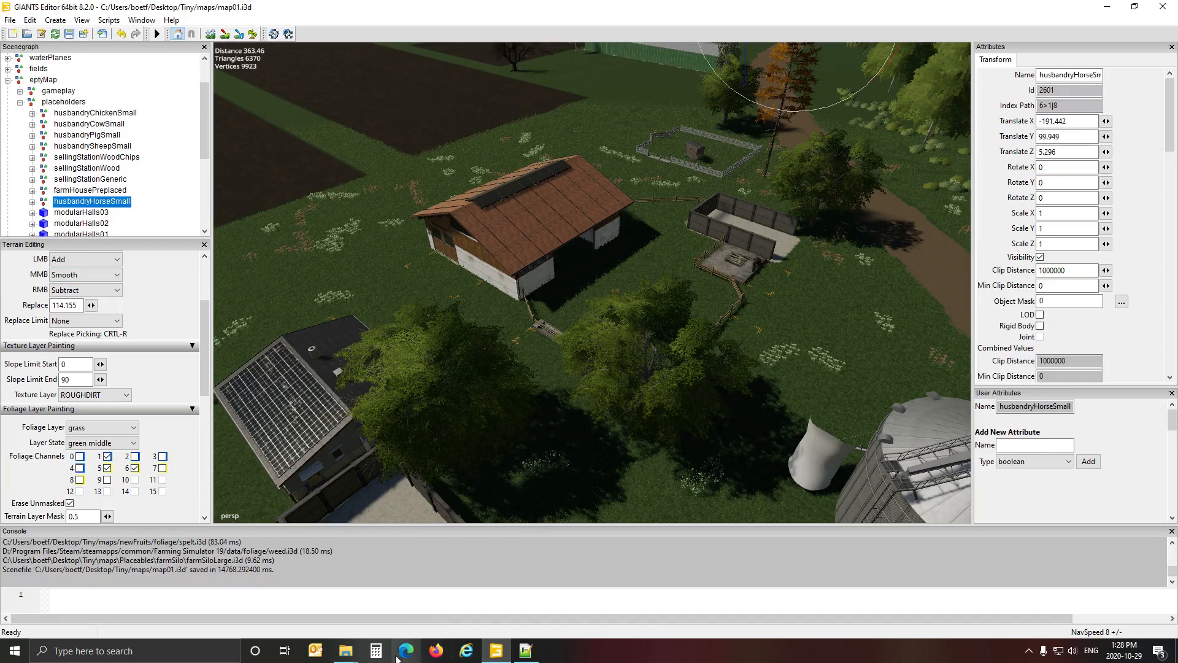
mouse_move(361, 656)
left_click(399, 563)
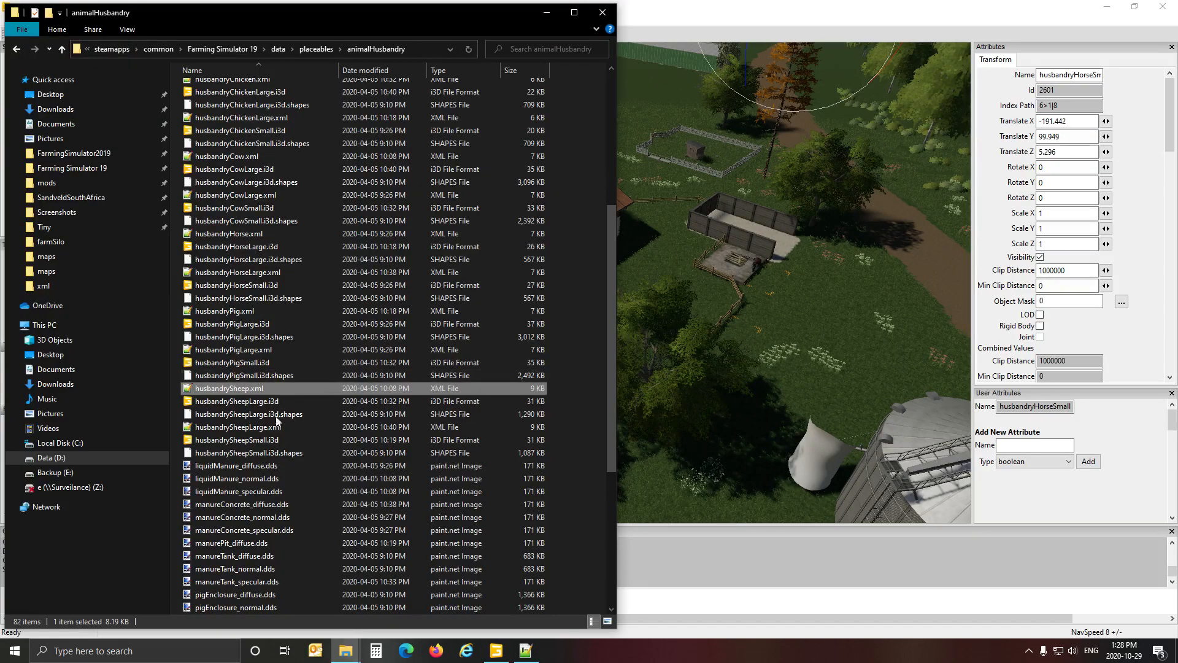
left_click(247, 233)
left_click(248, 236)
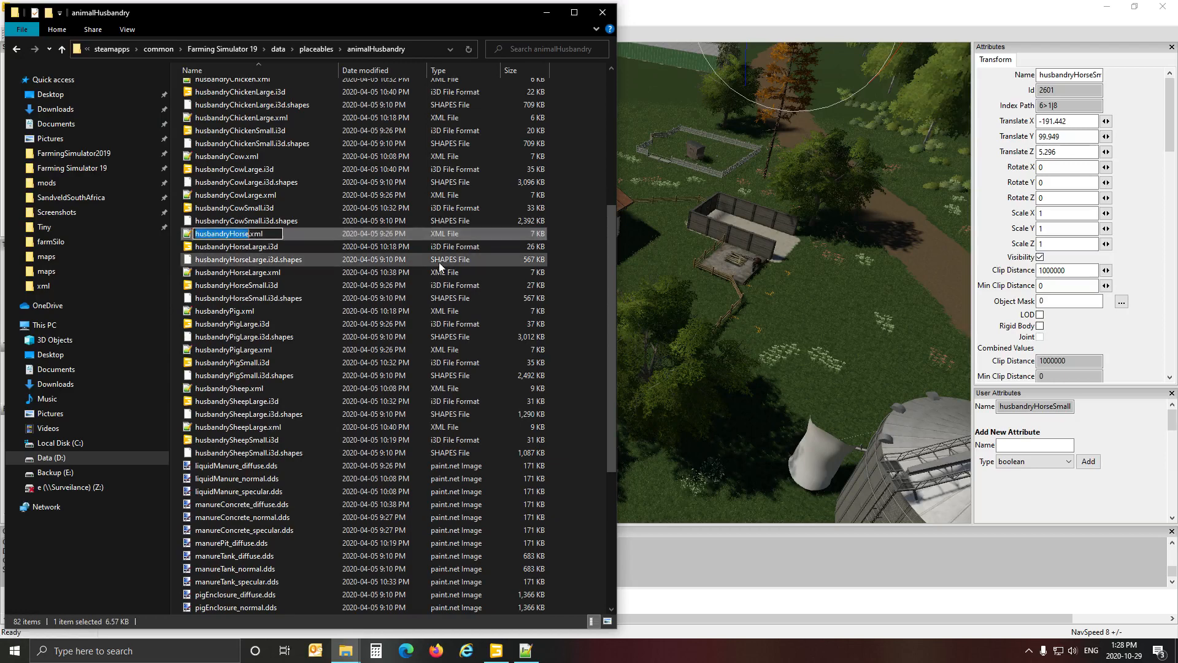
left_click(919, 19)
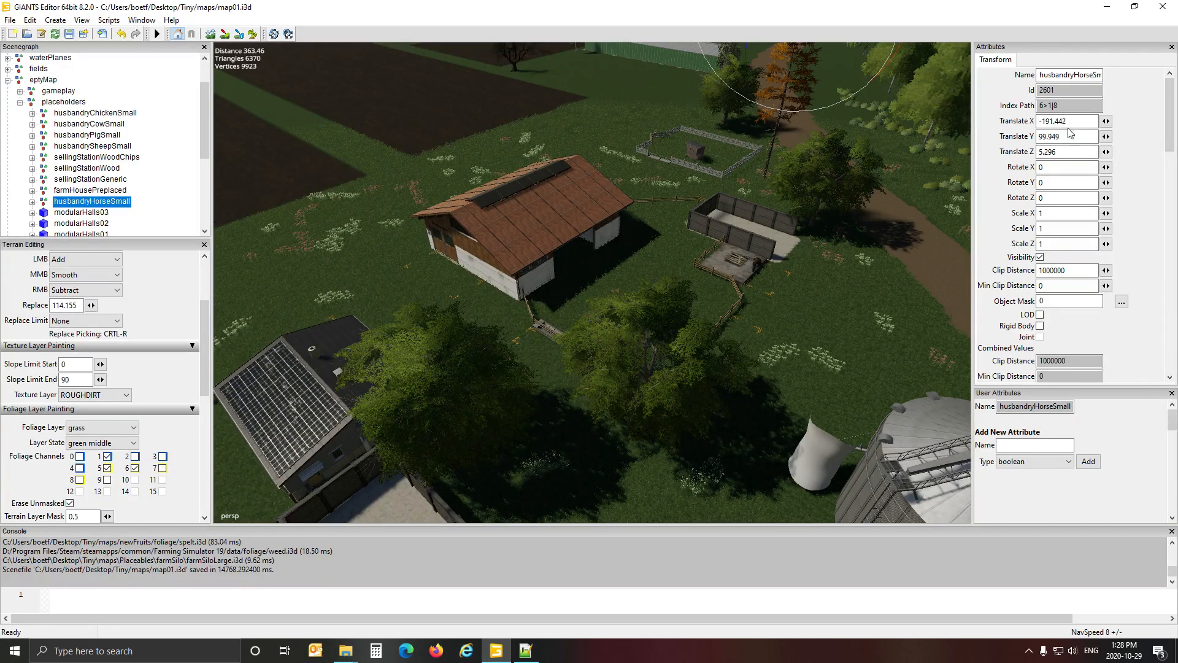
left_click(526, 652)
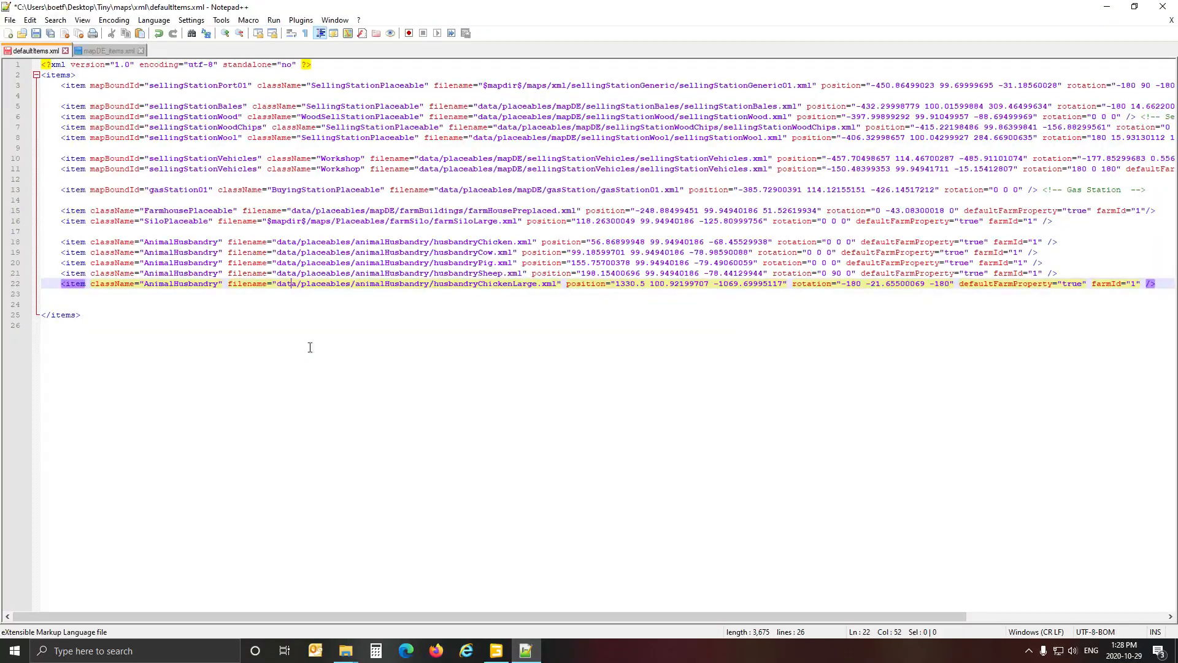
left_click_drag(434, 285, 538, 286)
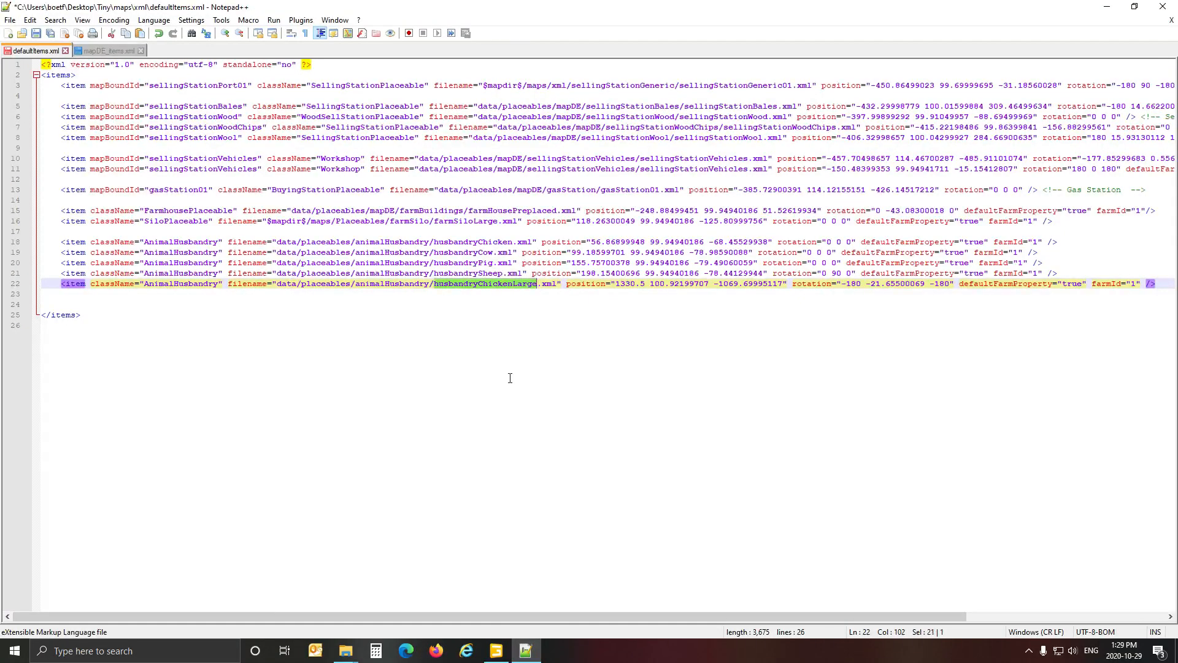
type("husbandryHorse")
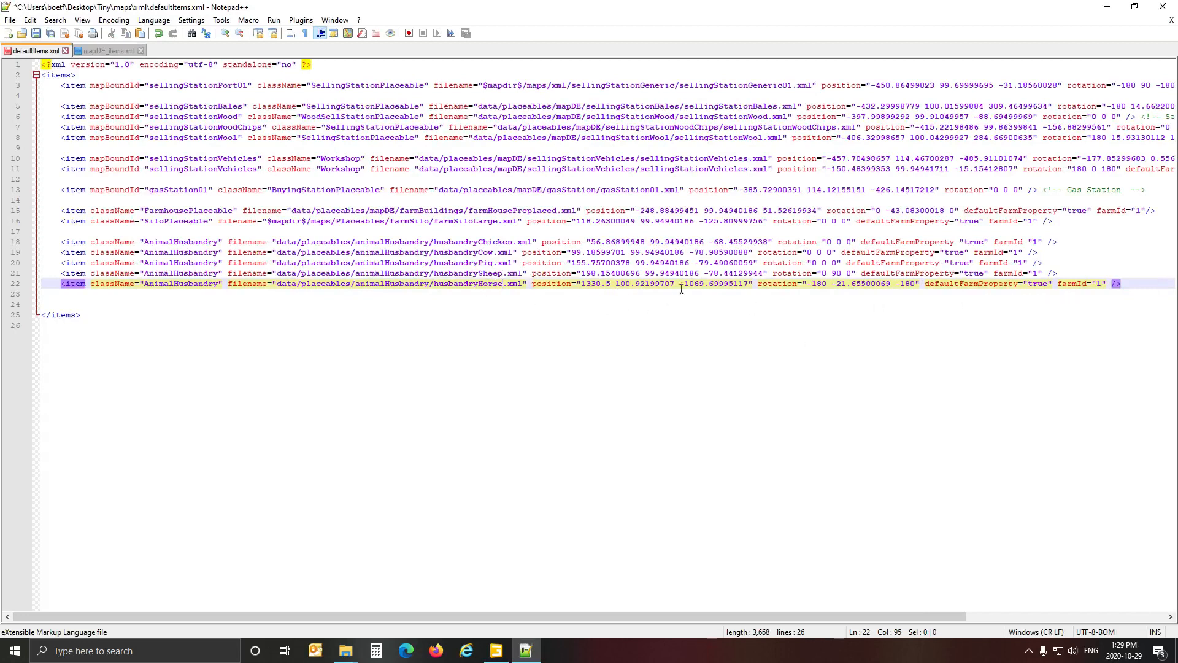
Copy husbandryHorseSmall's translation from GIANTS Editor into the husbandryHorse entry as position -191.44200134 99.94940186 5.29644012.
left_click(496, 651)
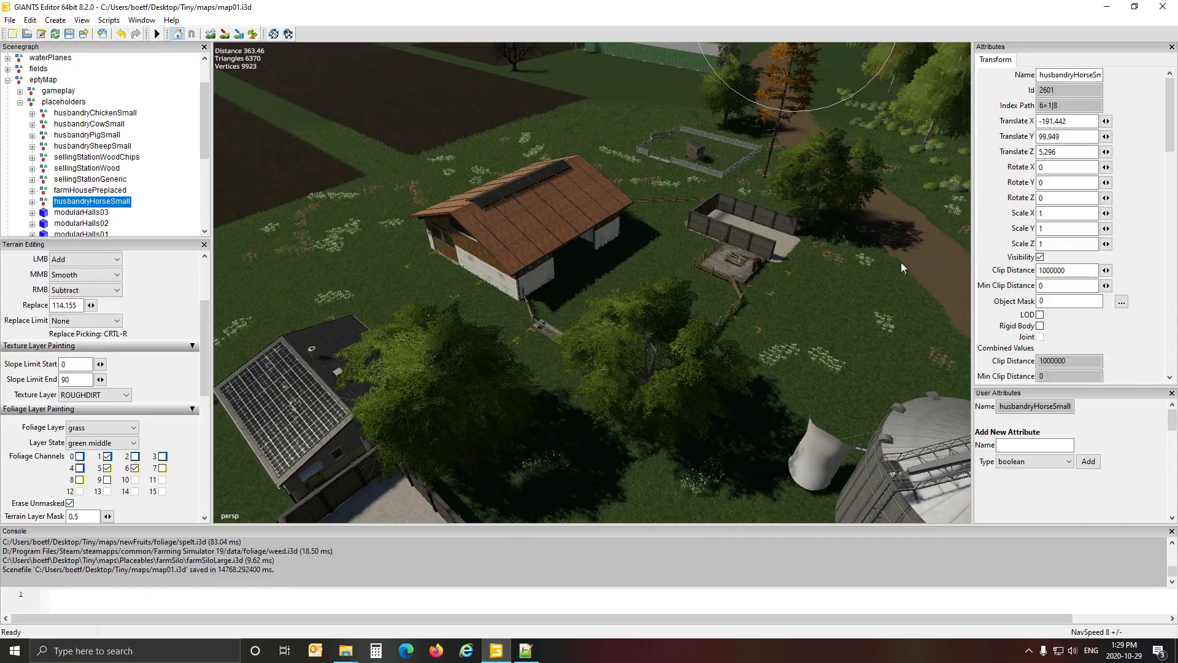
left_click(1084, 126)
left_click(525, 652)
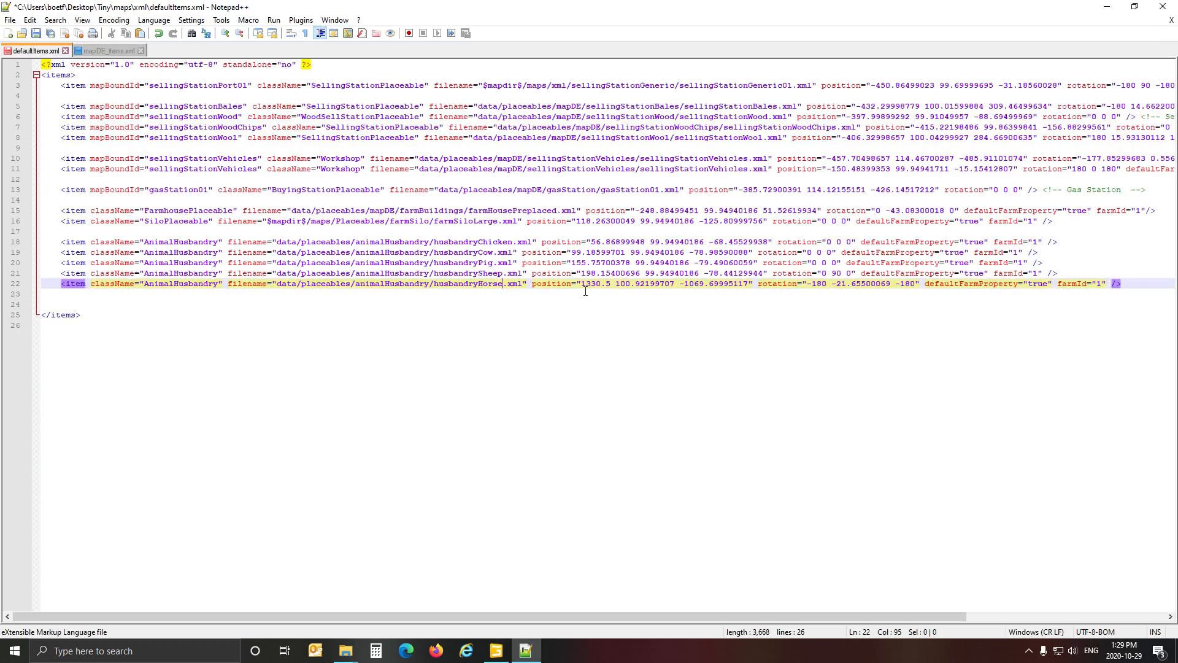
left_click_drag(582, 287, 753, 290)
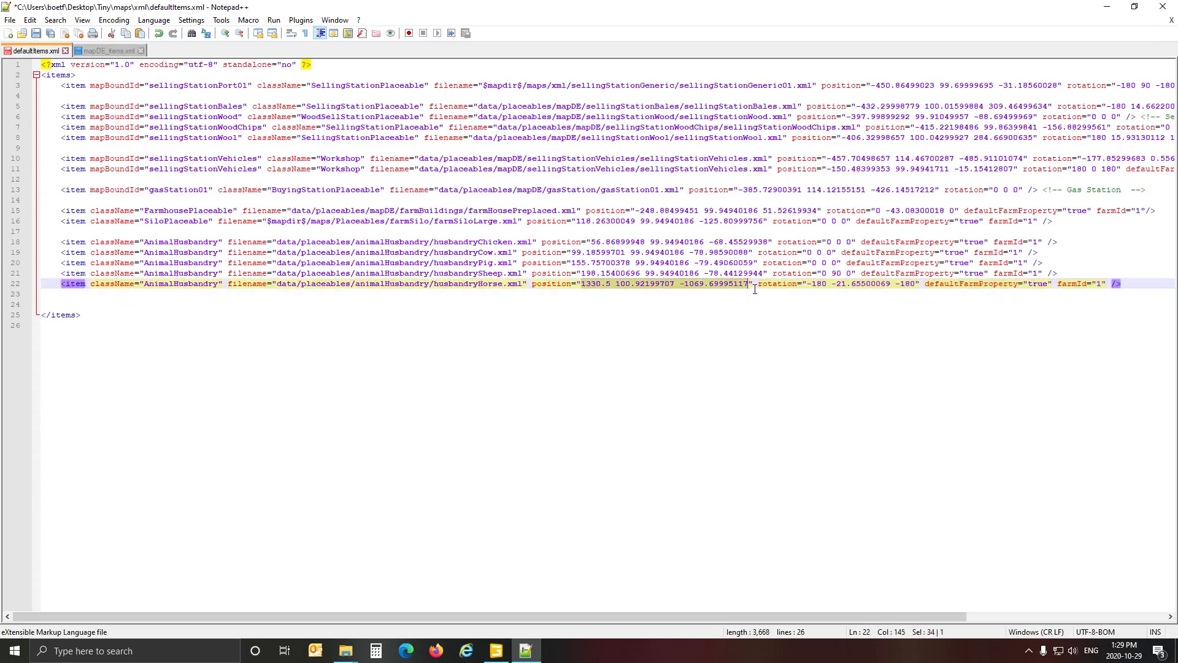
type("-191.44200134 99.94940186 5.29644012")
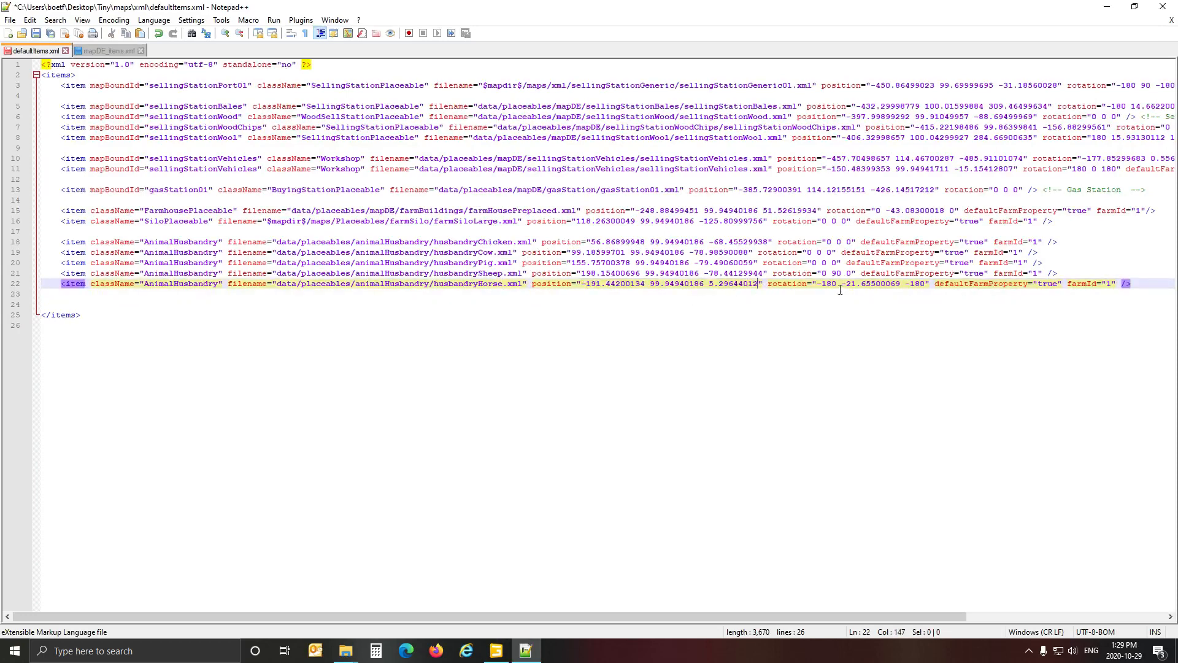
Set the husbandryHorse entry's rotation to 0 0 0 and save defaultItems.xml.
left_click_drag(817, 287, 926, 289)
type("0 0 0")
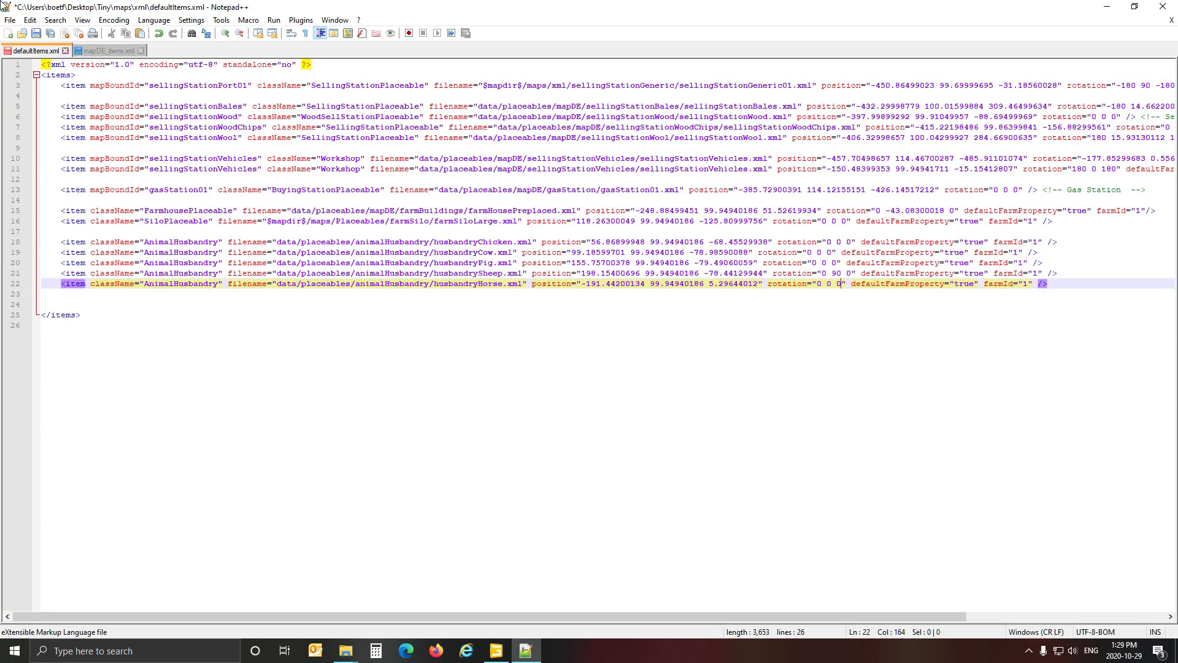
left_click(35, 34)
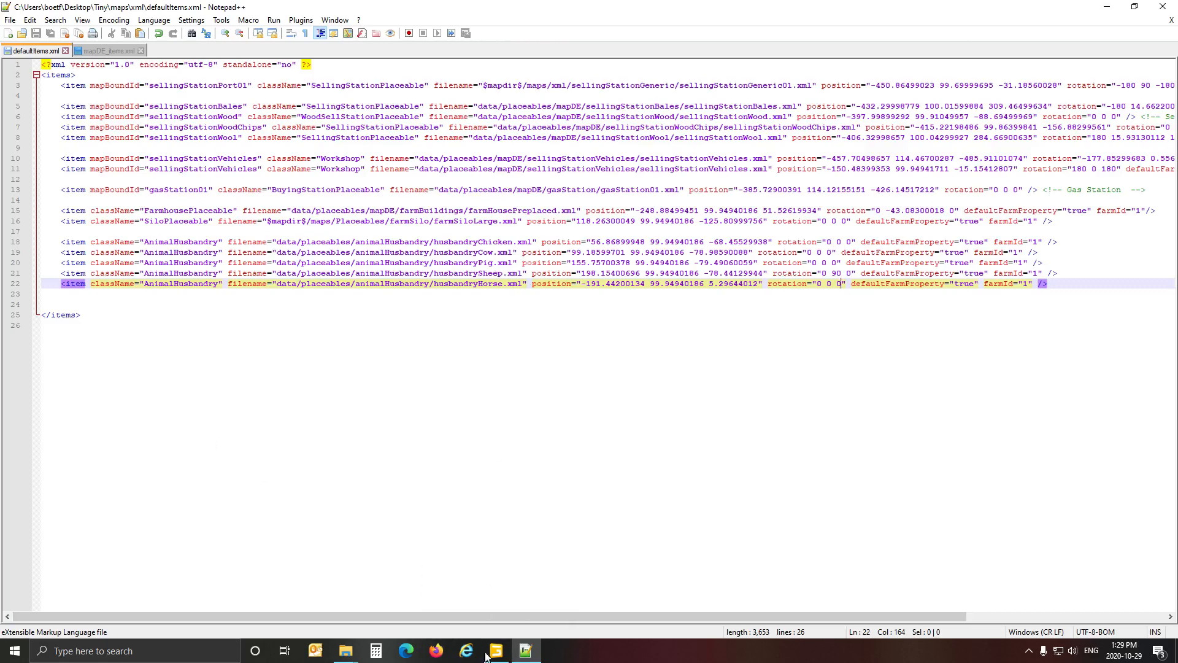
In File Explorer, go up to the placeables folder and open its sheds folder to examine the easyShed files.
mouse_move(504, 661)
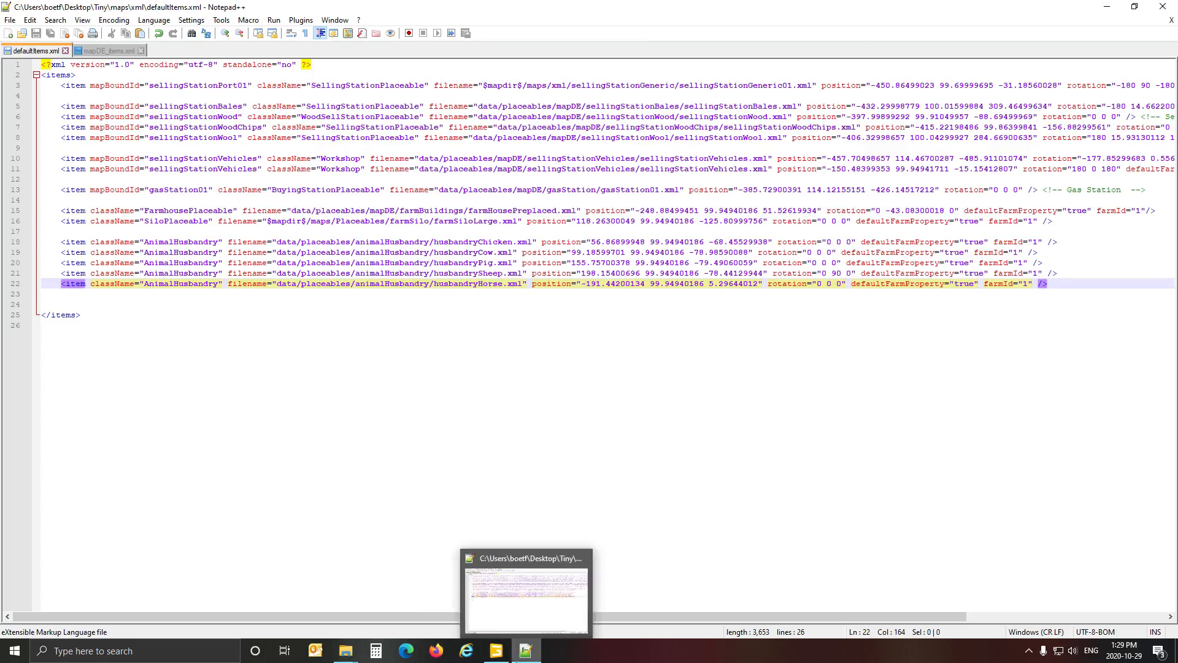
left_click(346, 652)
left_click(344, 628)
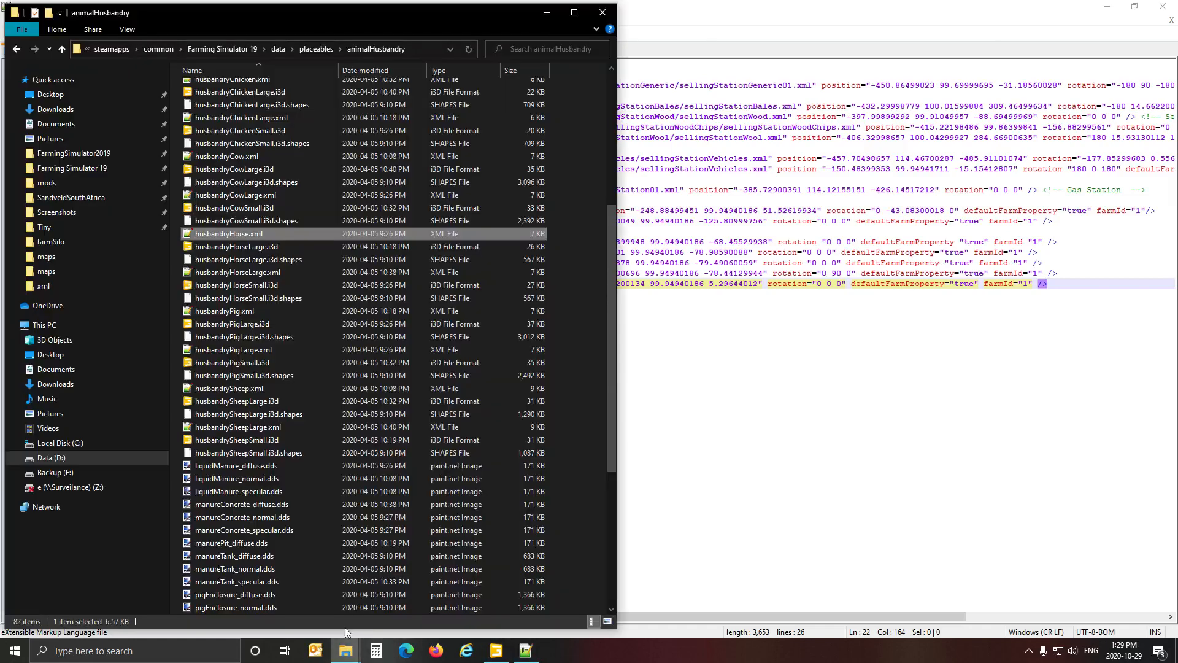
left_click(316, 49)
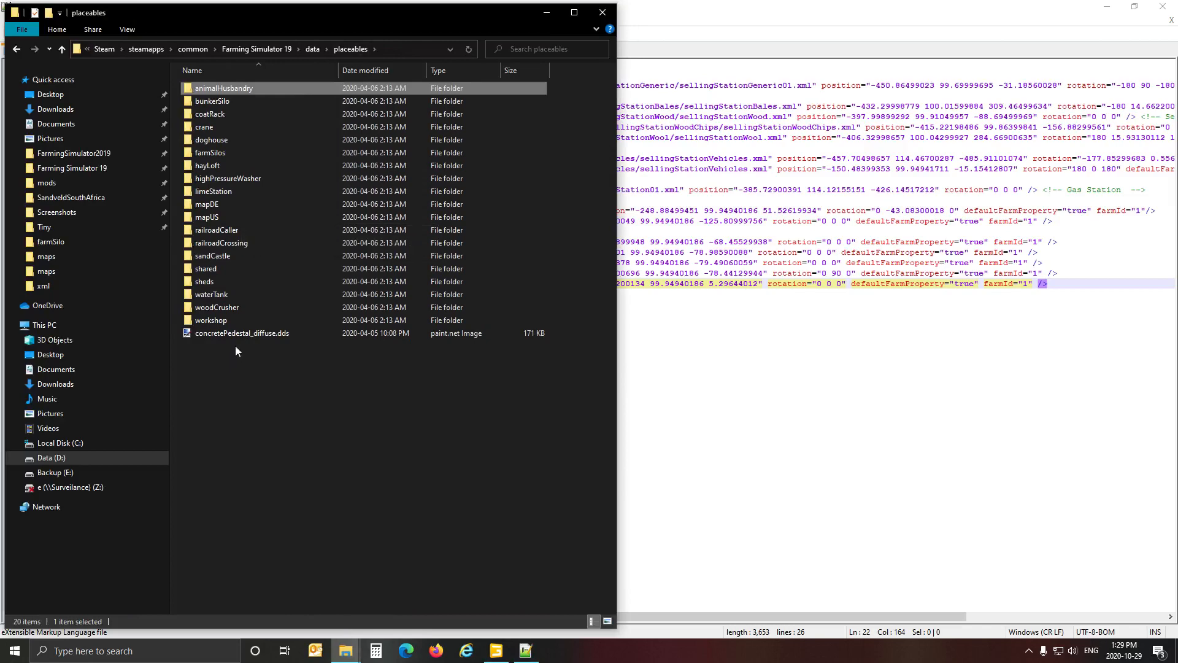
double_click(227, 280)
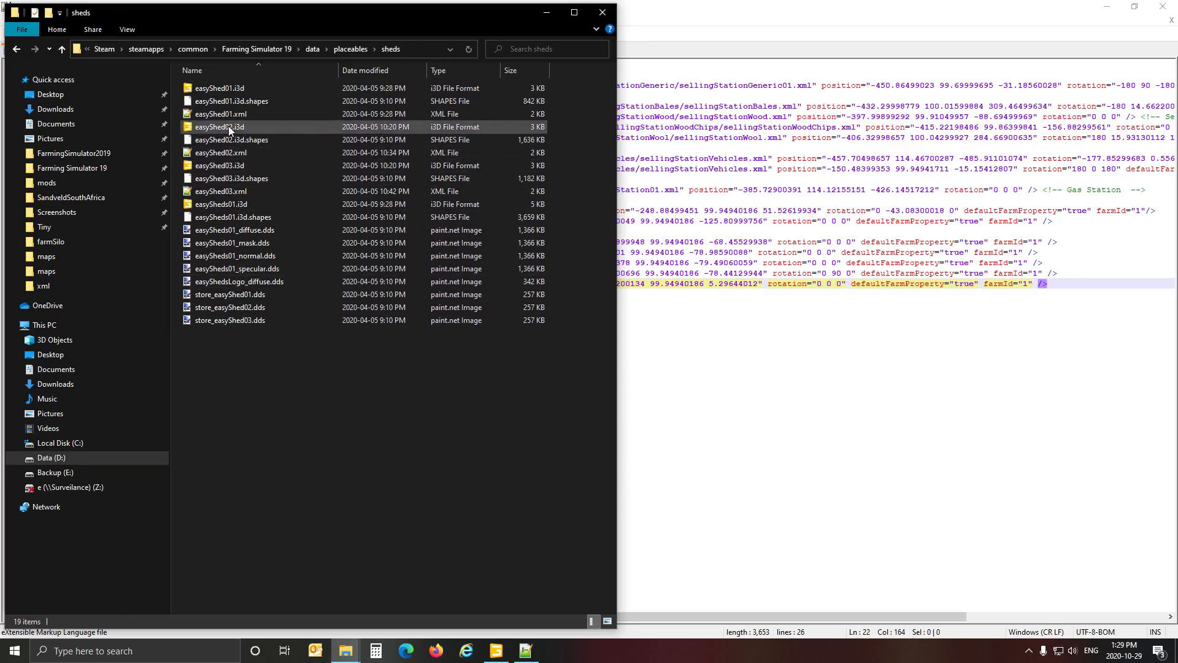
Return to Notepad++ and close the GariepSouthAfrica map's mapDE_items.xml.
left_click(722, 40)
left_click(122, 50)
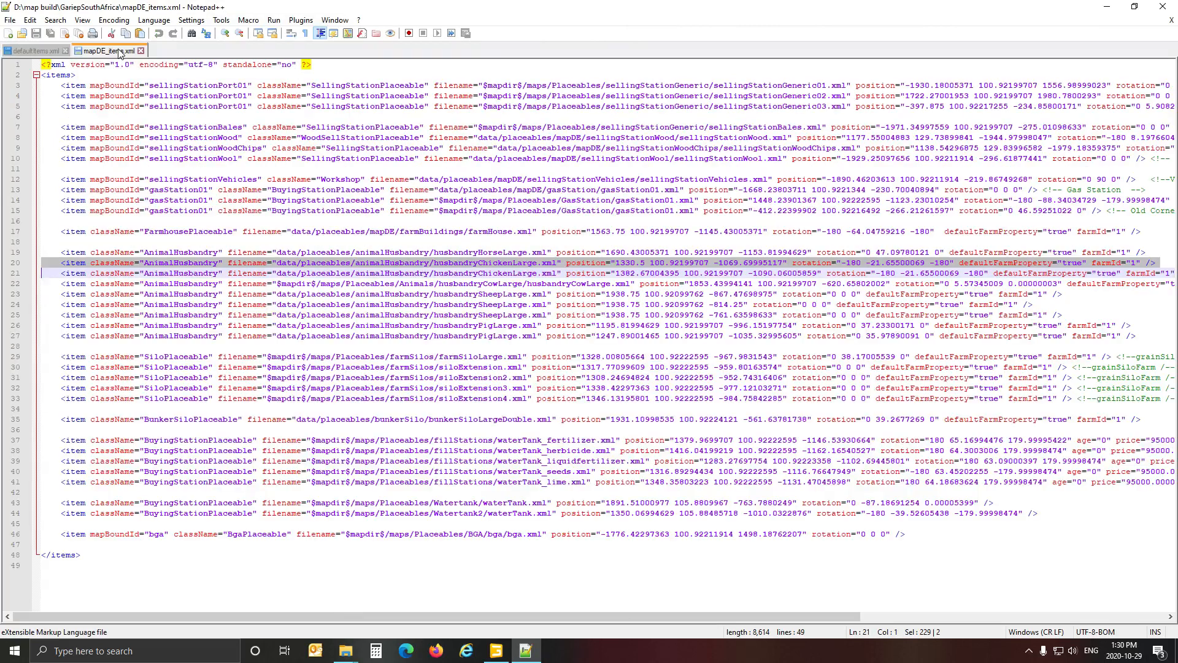
left_click(140, 51)
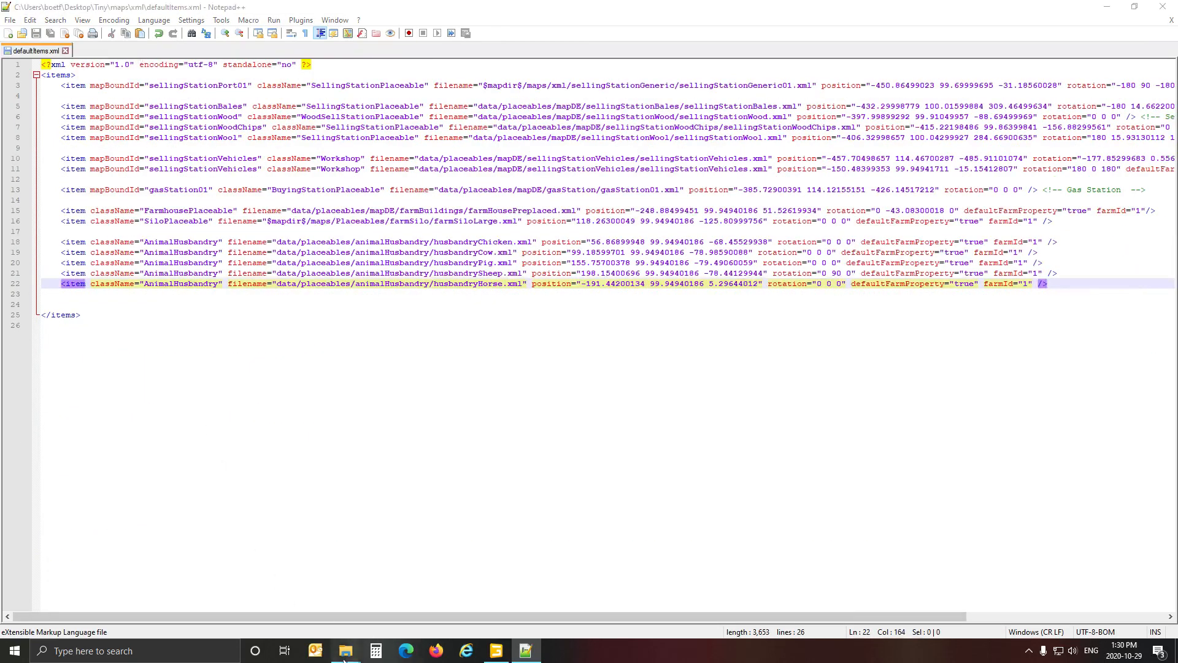
Switch to File Explorer and open the maps folder inside Farming Simulator 19's data folder.
mouse_move(346, 651)
left_click(341, 624)
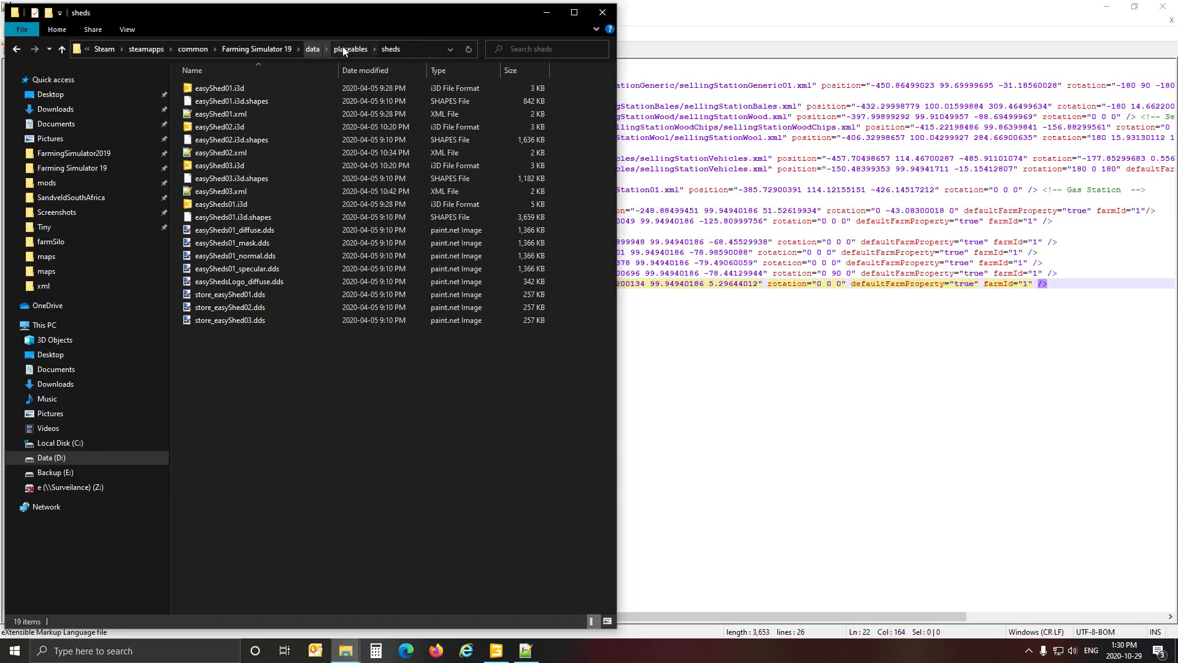
left_click(313, 49)
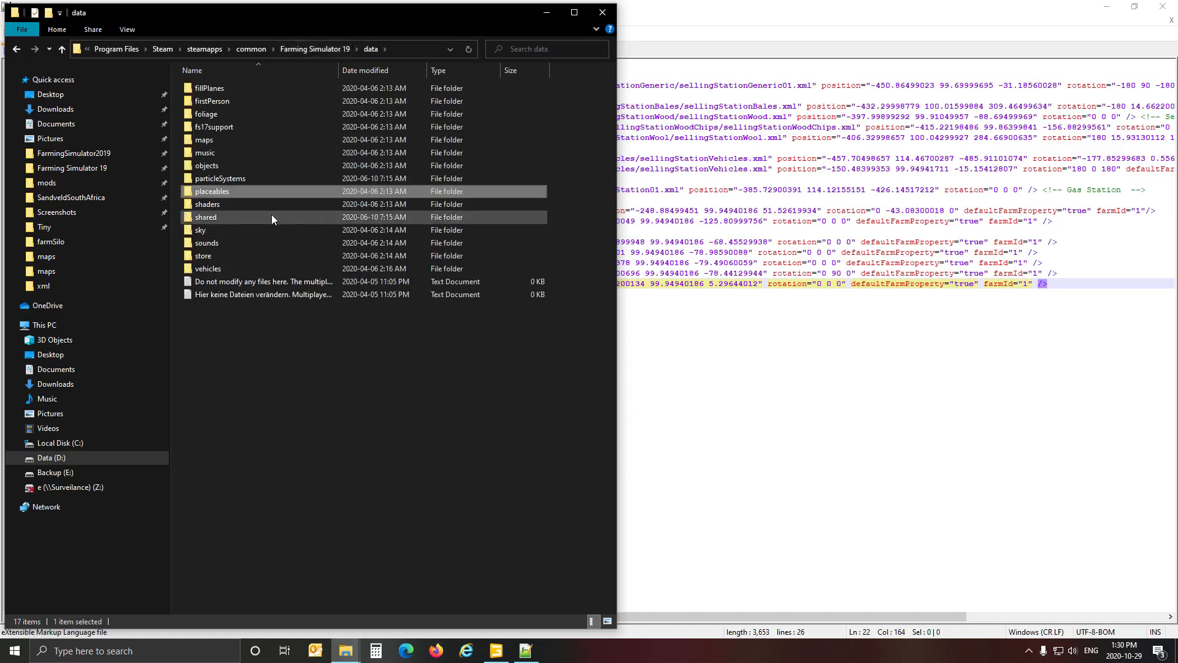
double_click(219, 143)
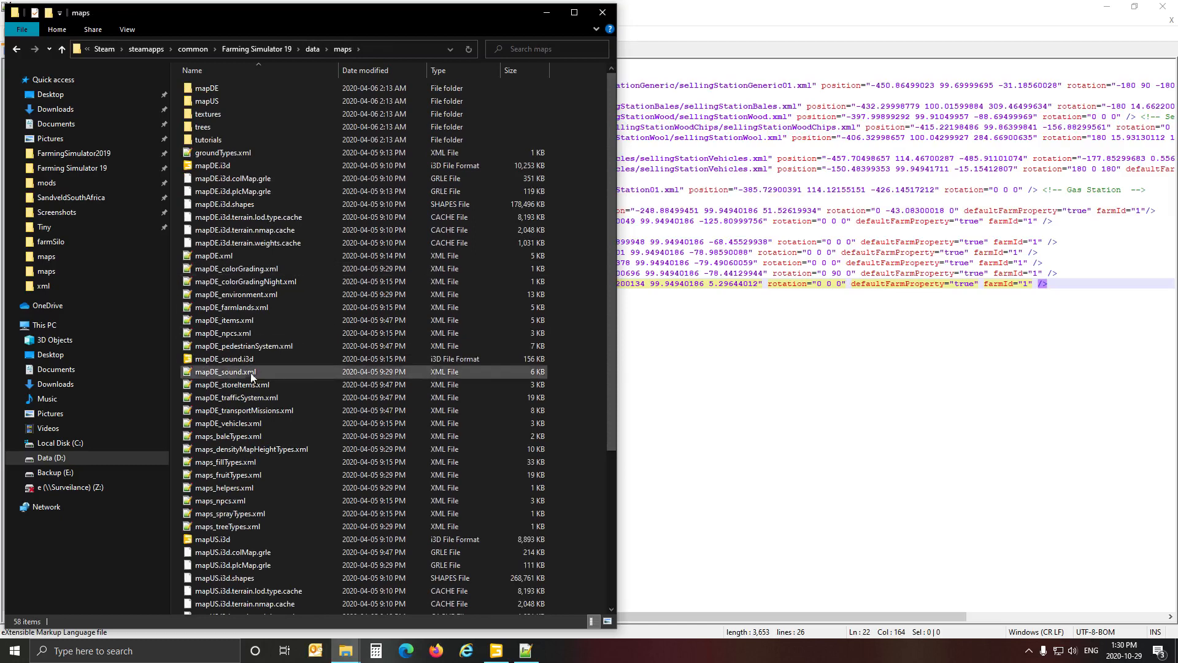
Check the game's mapDE.xml and mapDE_items.xml for a shed entry, closing each file after viewing it.
double_click(215, 256)
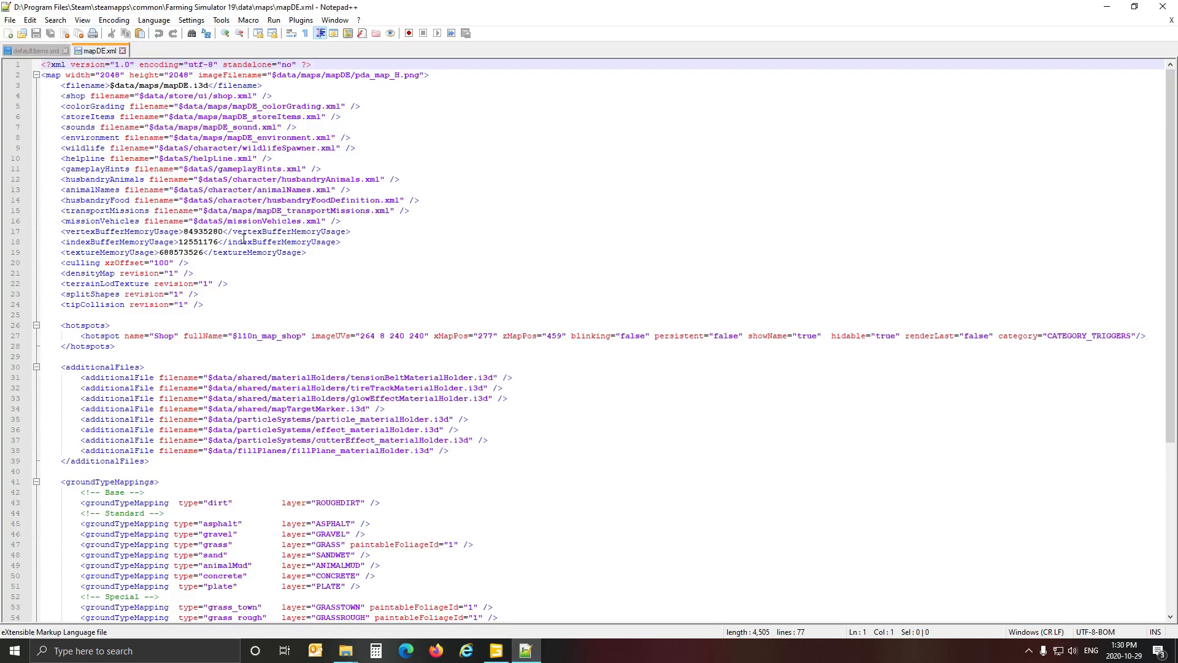
left_click(123, 50)
mouse_move(346, 655)
left_click(351, 632)
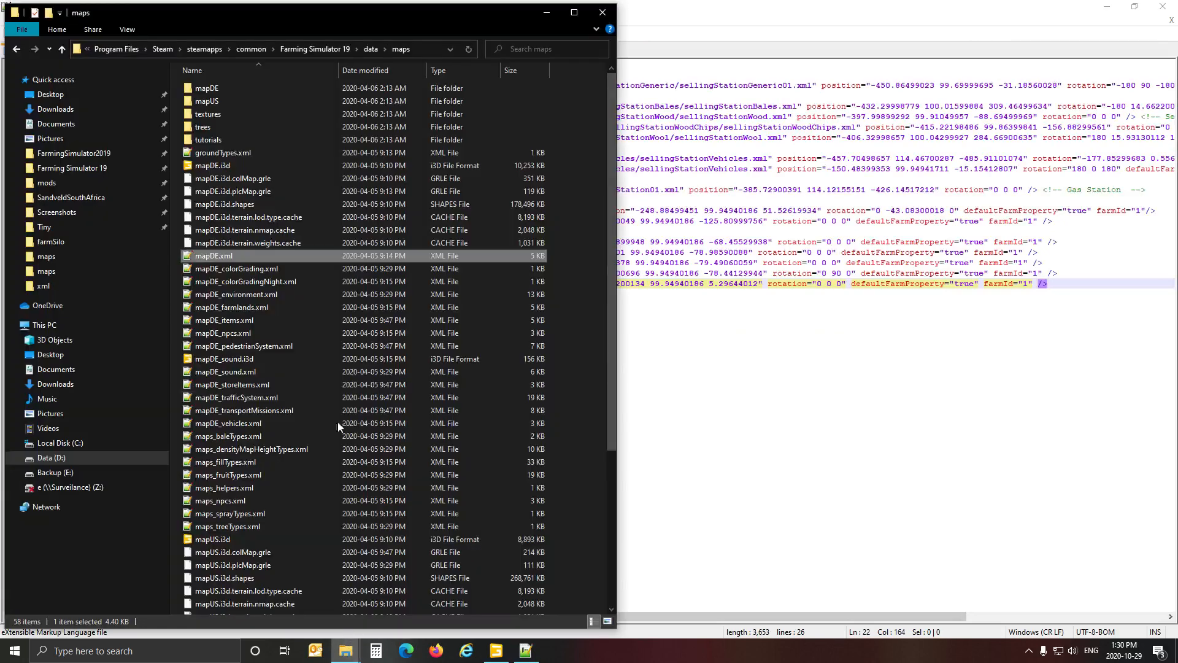
double_click(242, 320)
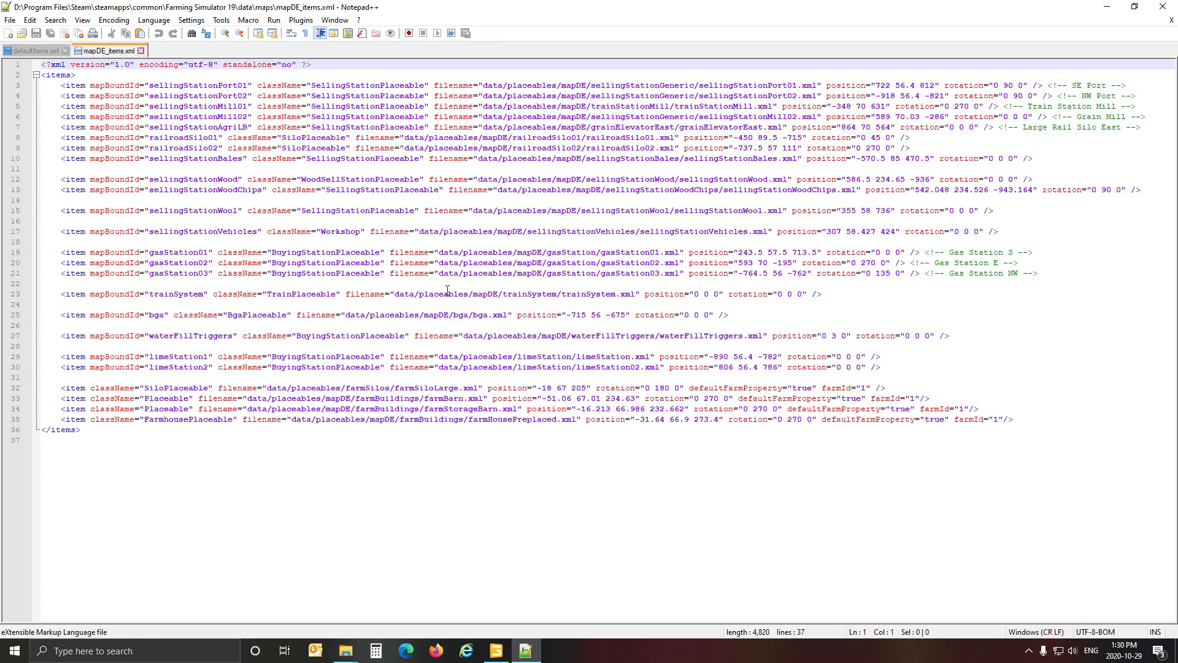
left_click(141, 50)
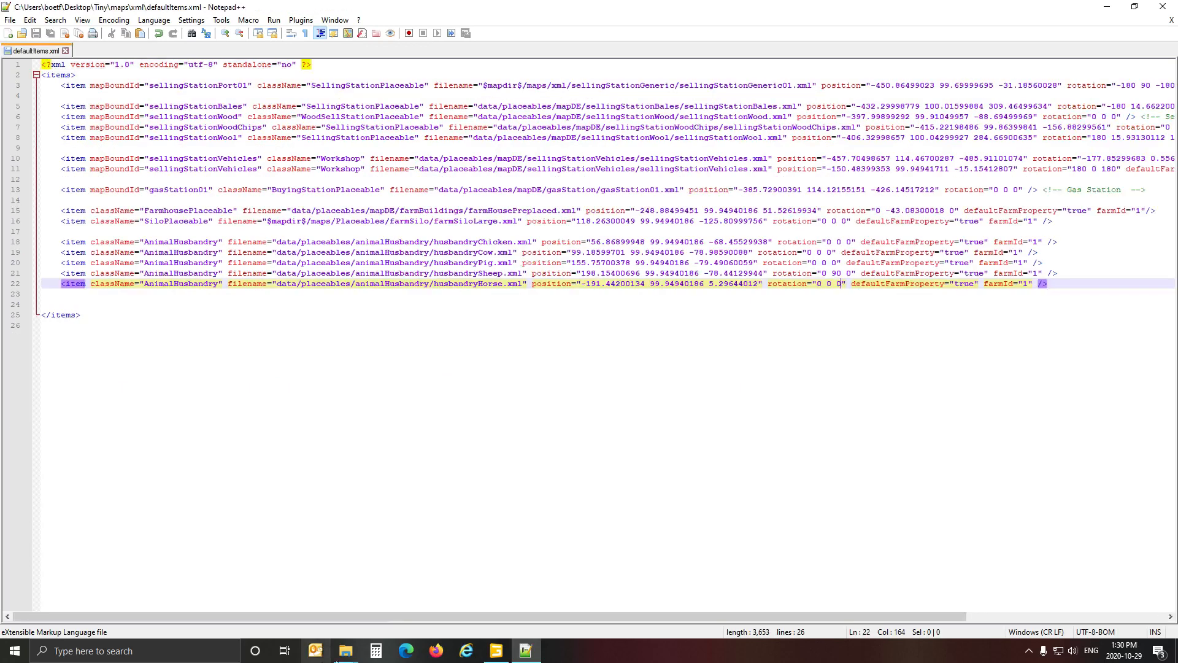
Open mapUS_items.xml from the game's maps folder and copy the whole easyShed01 entry on line 54.
mouse_move(346, 656)
left_click(344, 631)
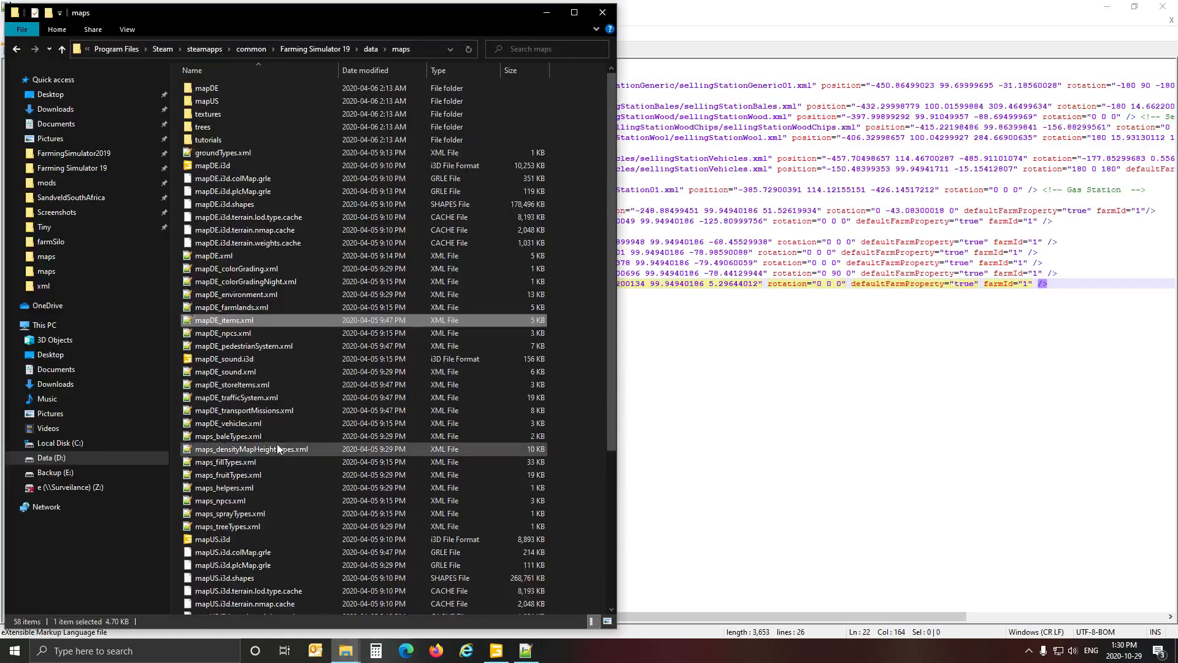
scroll(255, 488, "down", 2)
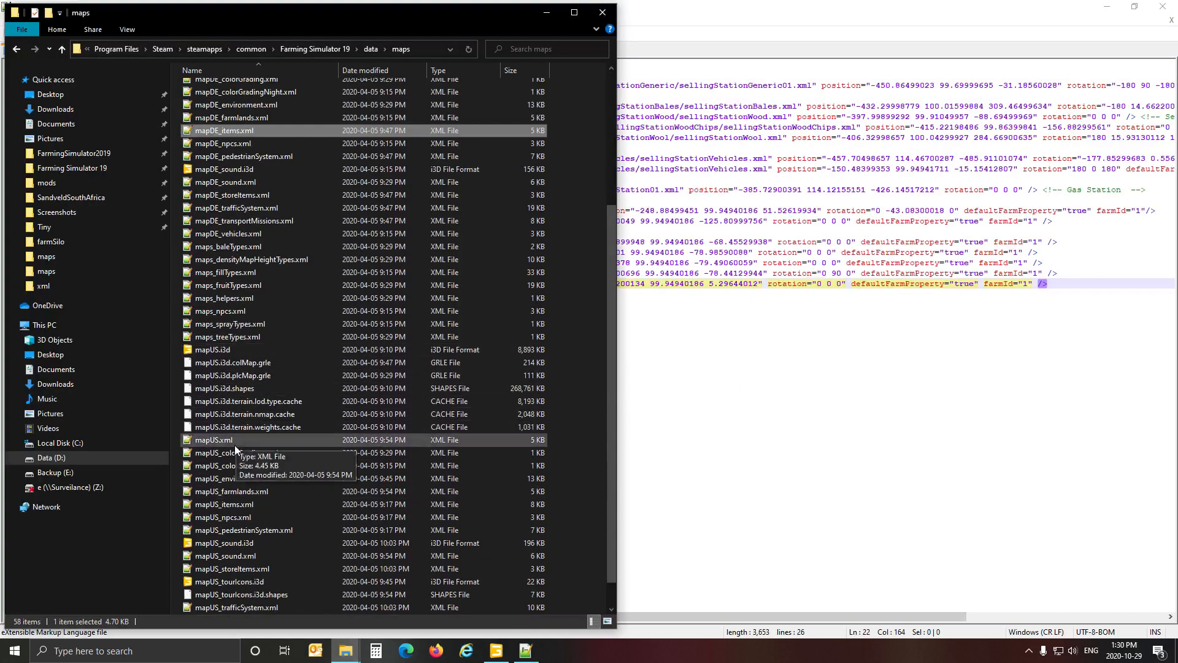
double_click(232, 505)
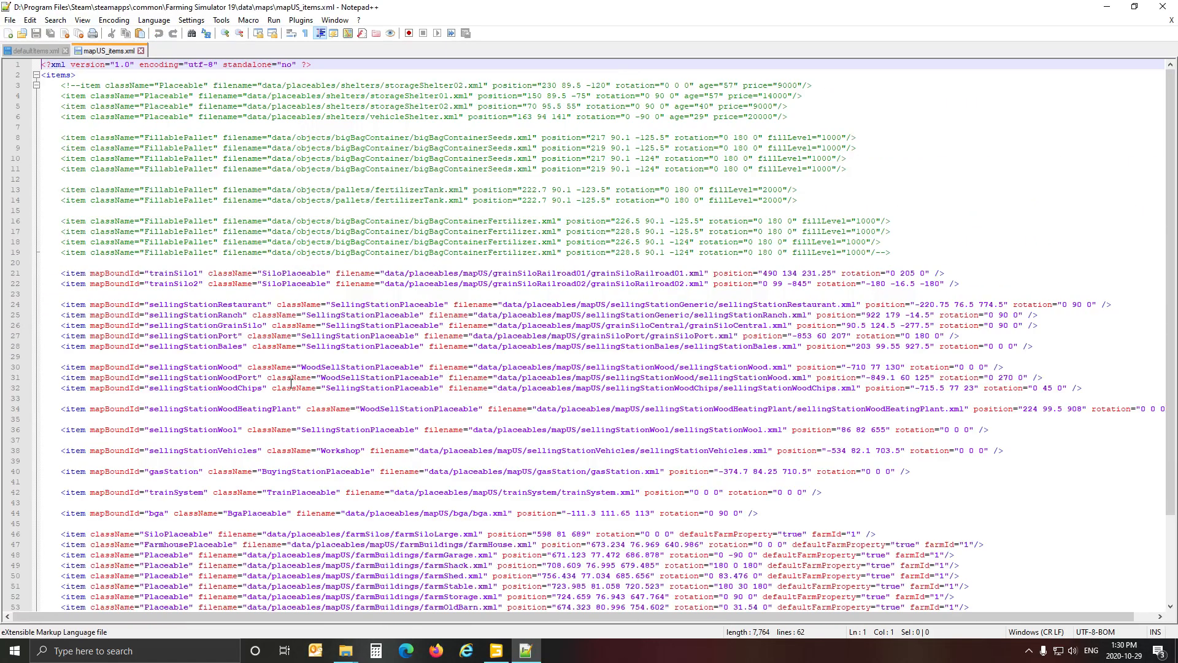
scroll(303, 504, "down", 4)
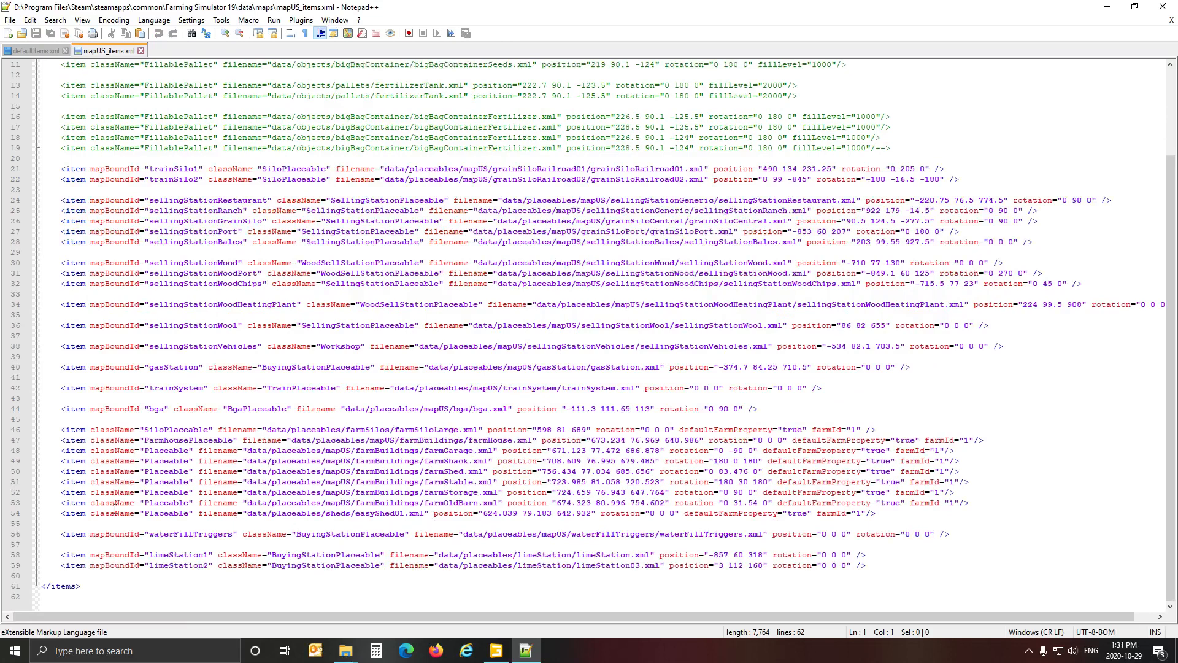
left_click(78, 514)
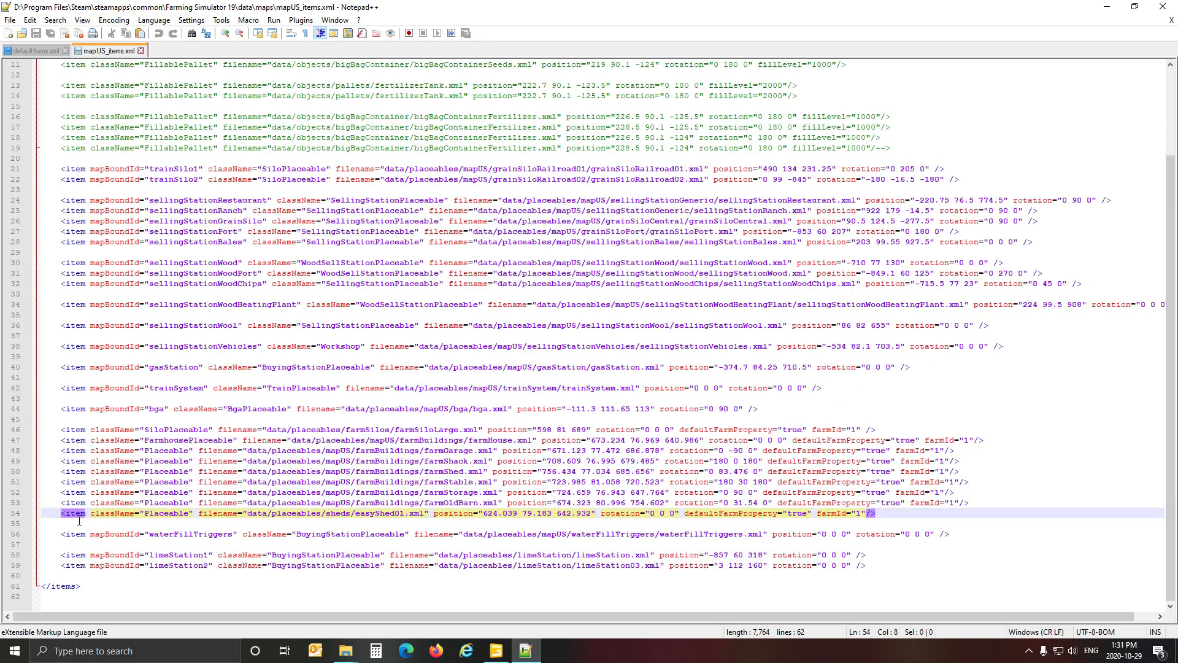
left_click(30, 519)
key("ctrl+c")
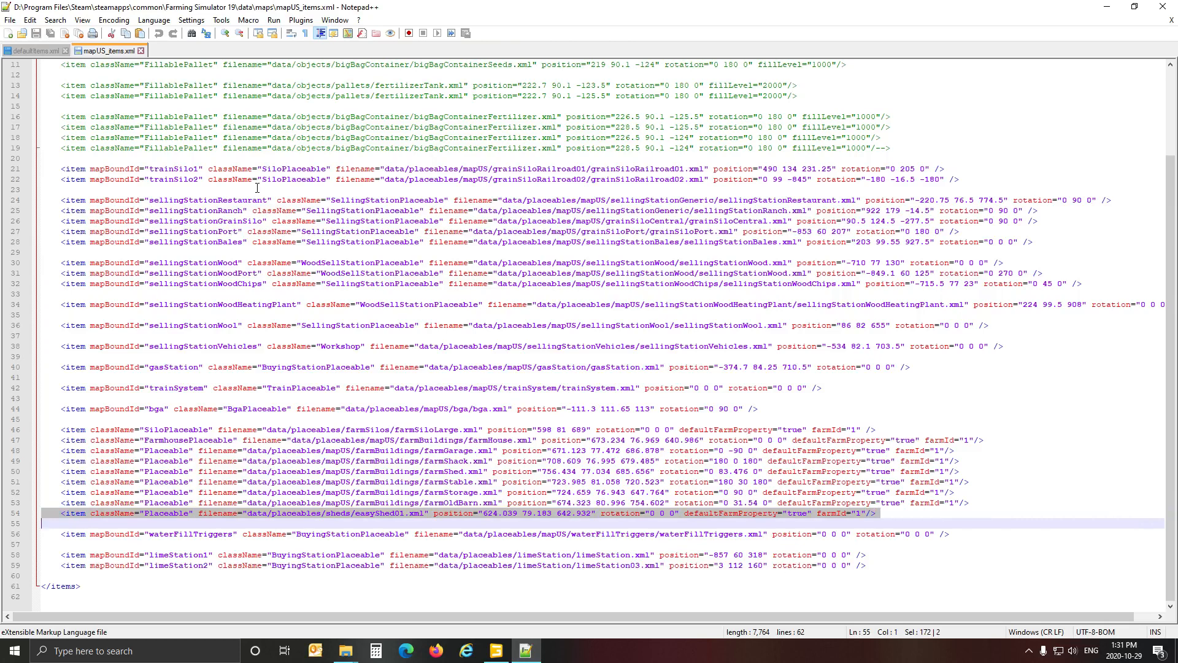
Paste the copied easyShed01 entry into defaultItems.xml below the husbandryHorse line, leaving a blank line between them.
left_click(27, 50)
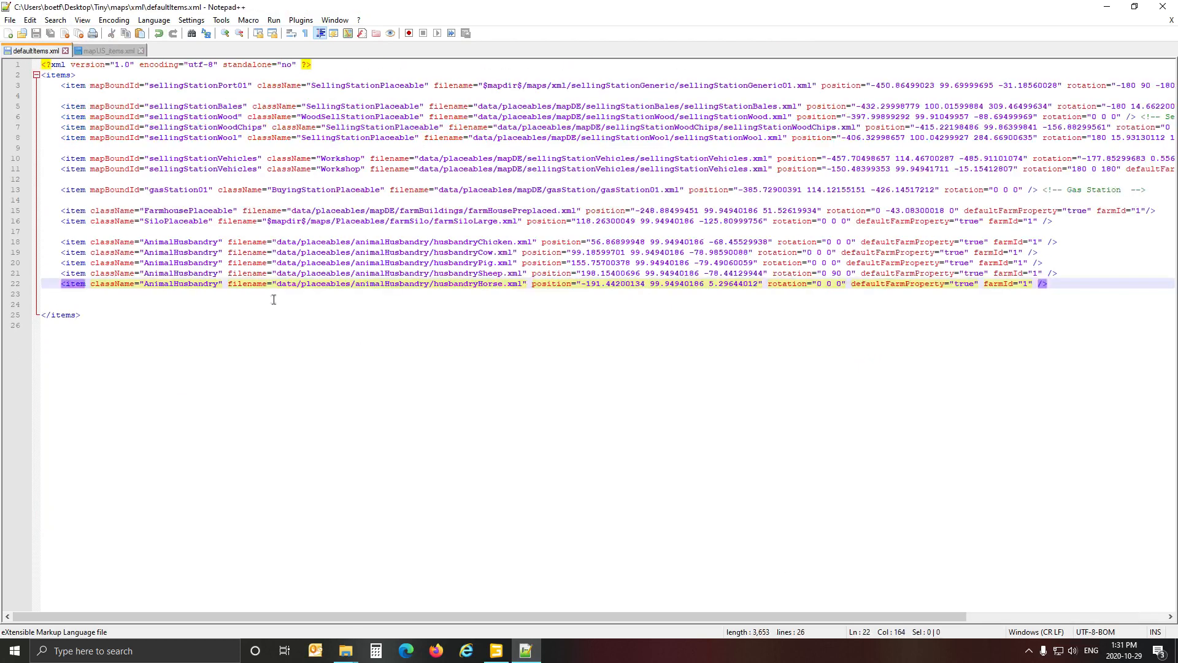
key("Down")
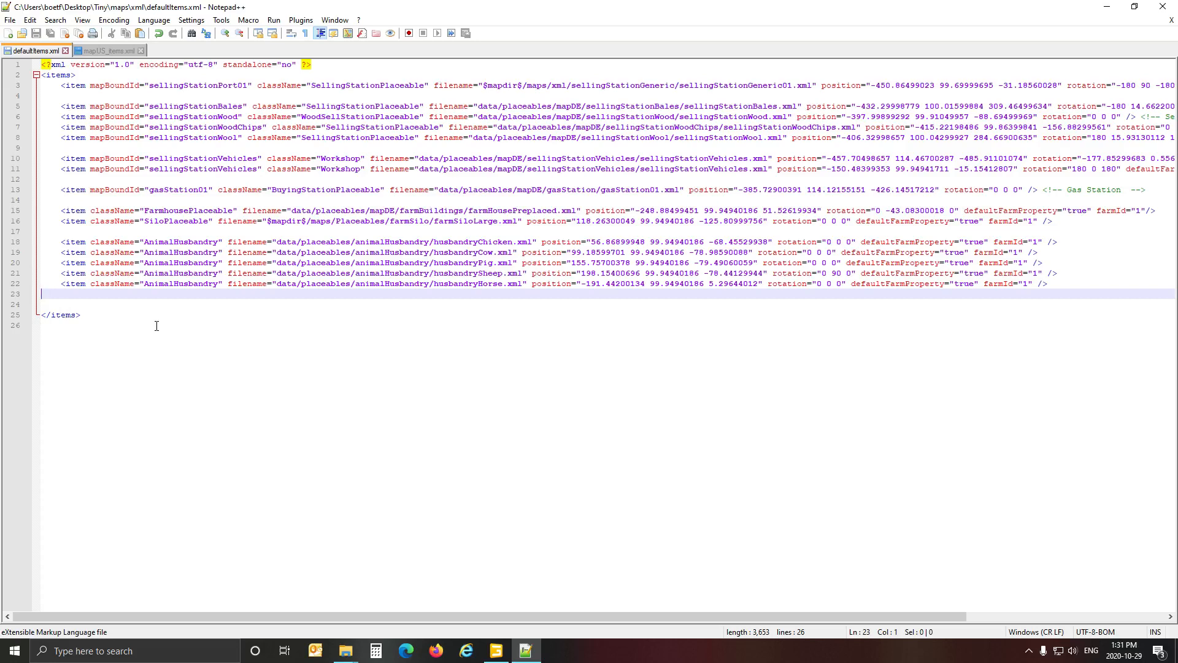
key("Return")
key("ctrl+v")
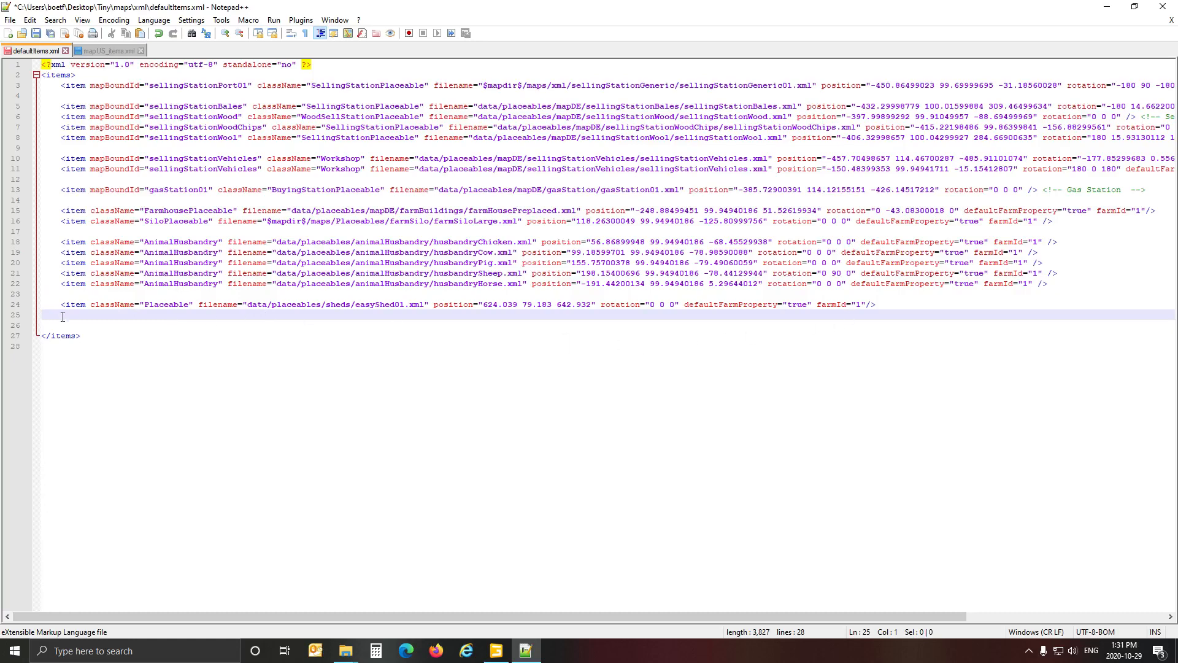
Switch to GIANTS Editor and inspect the four modularHalls placeholders, finishing with modularHalls03 selected.
left_click(491, 651)
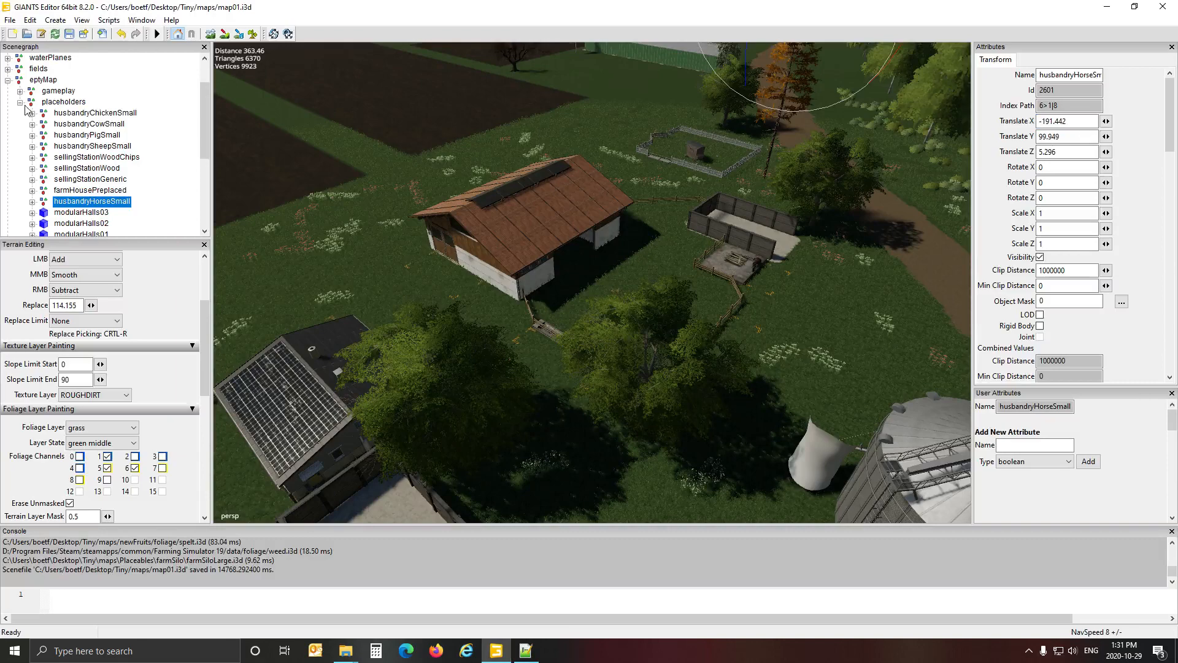
scroll(25, 106, "down", 2)
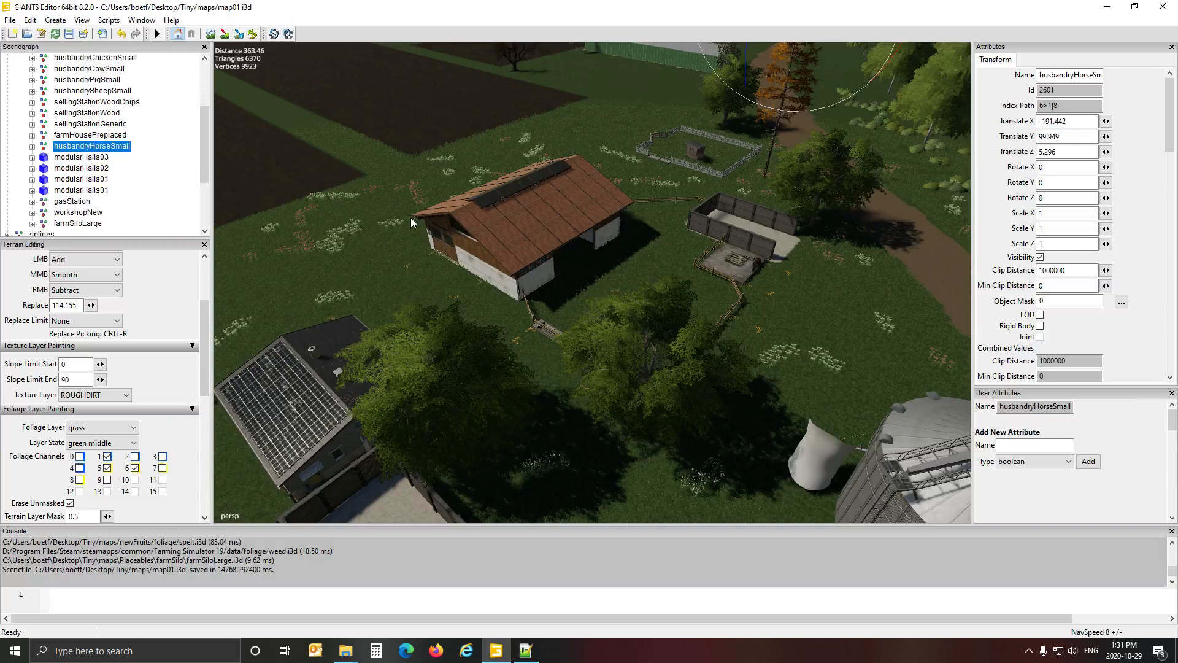
left_click_drag(394, 237, 256, 272, "alt")
scroll(455, 138, "up", 10)
scroll(315, 271, "down", 5)
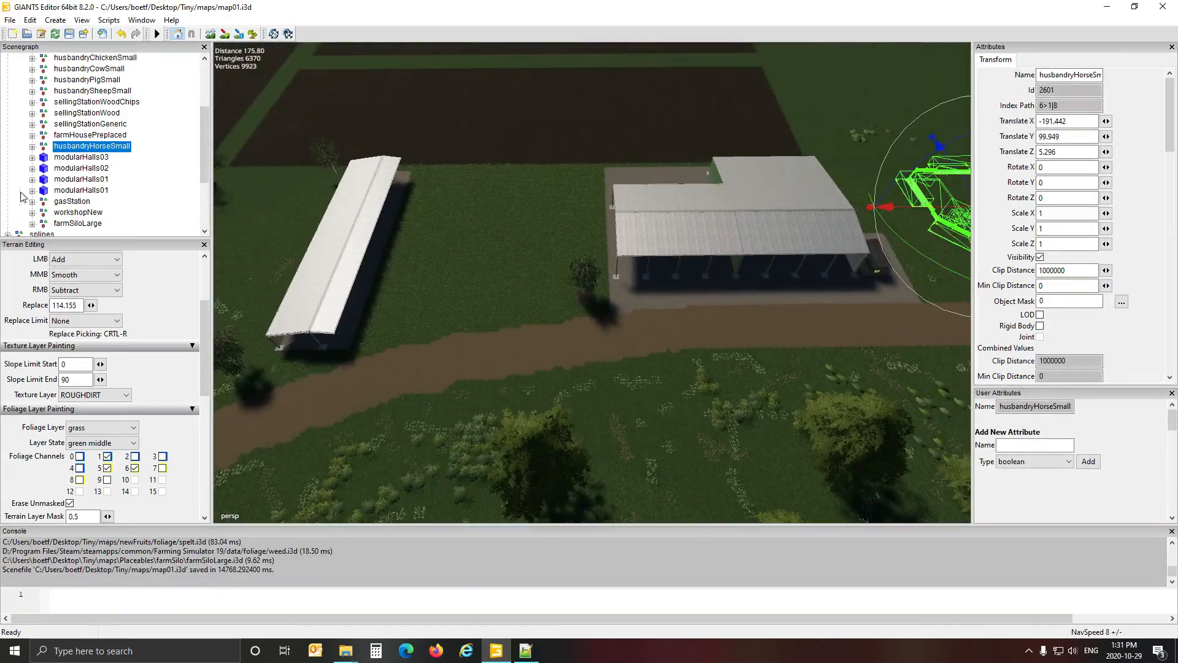
left_click(77, 157)
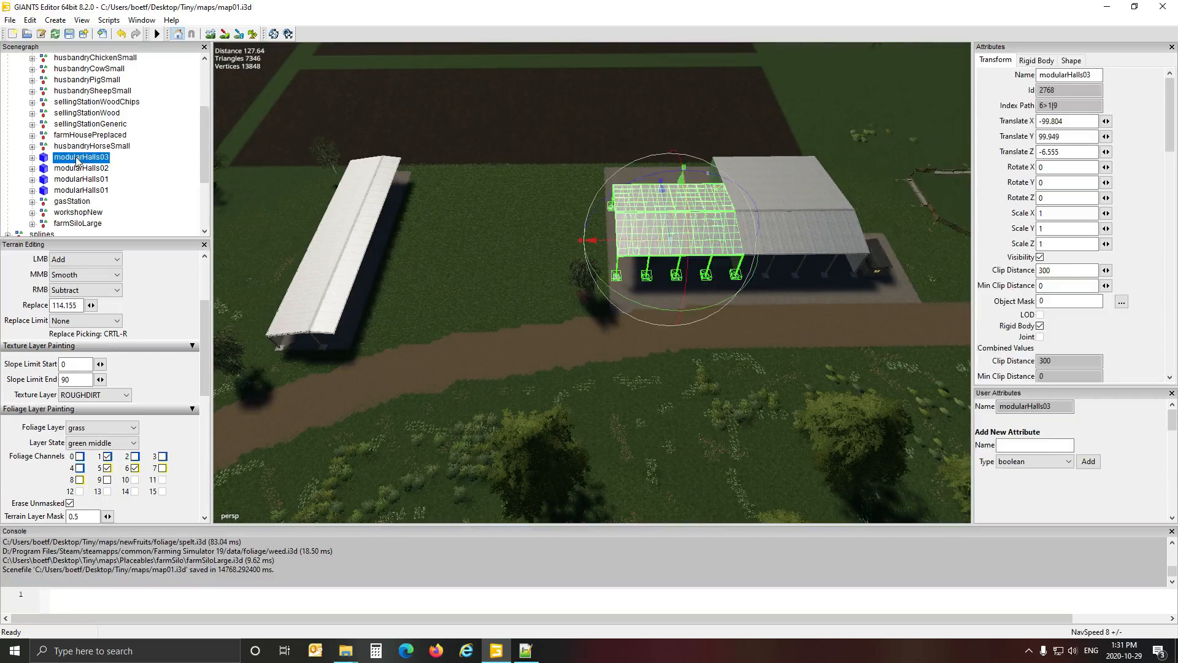
left_click(77, 170)
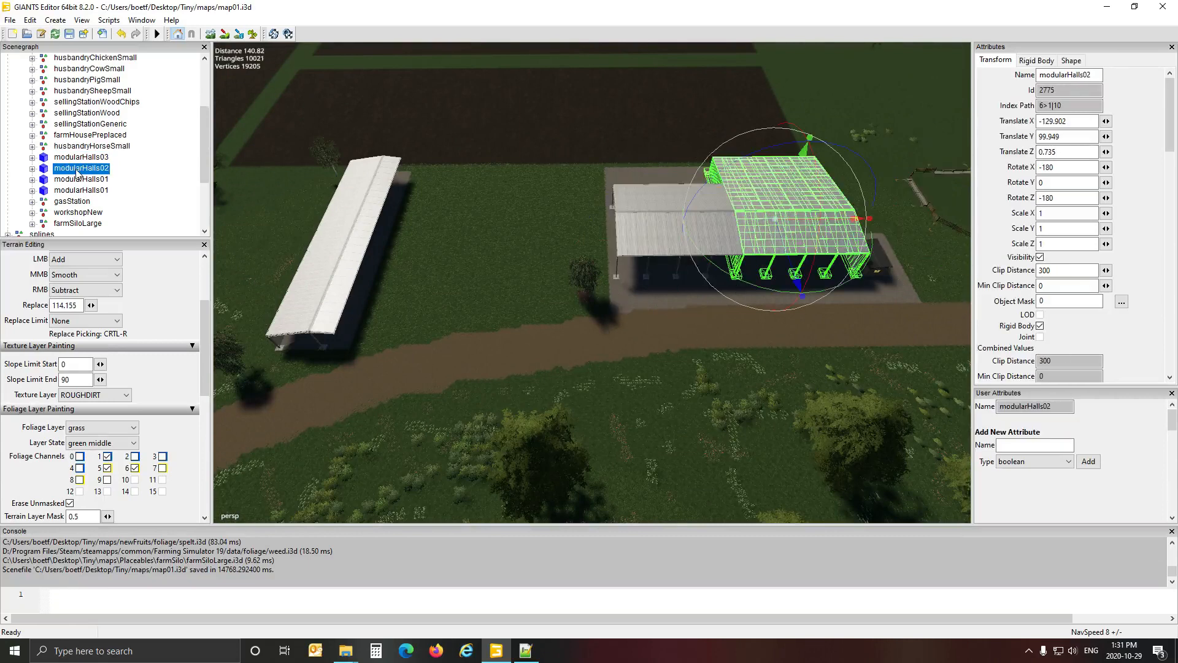
left_click(80, 179)
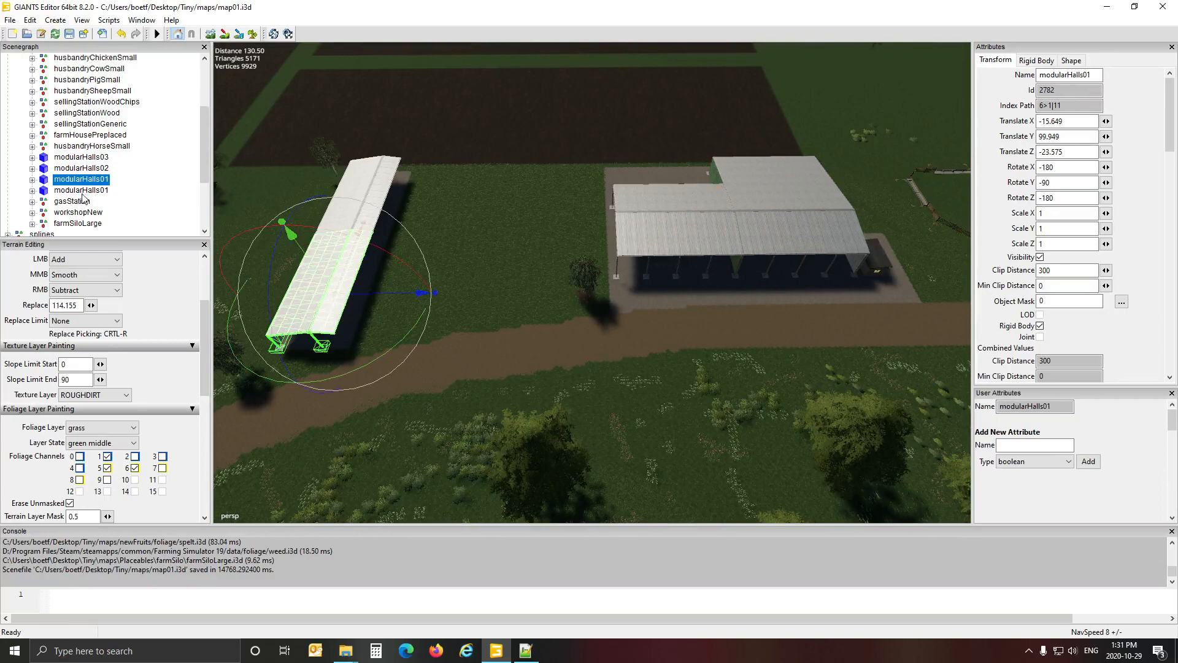
left_click(83, 190)
left_click(86, 159)
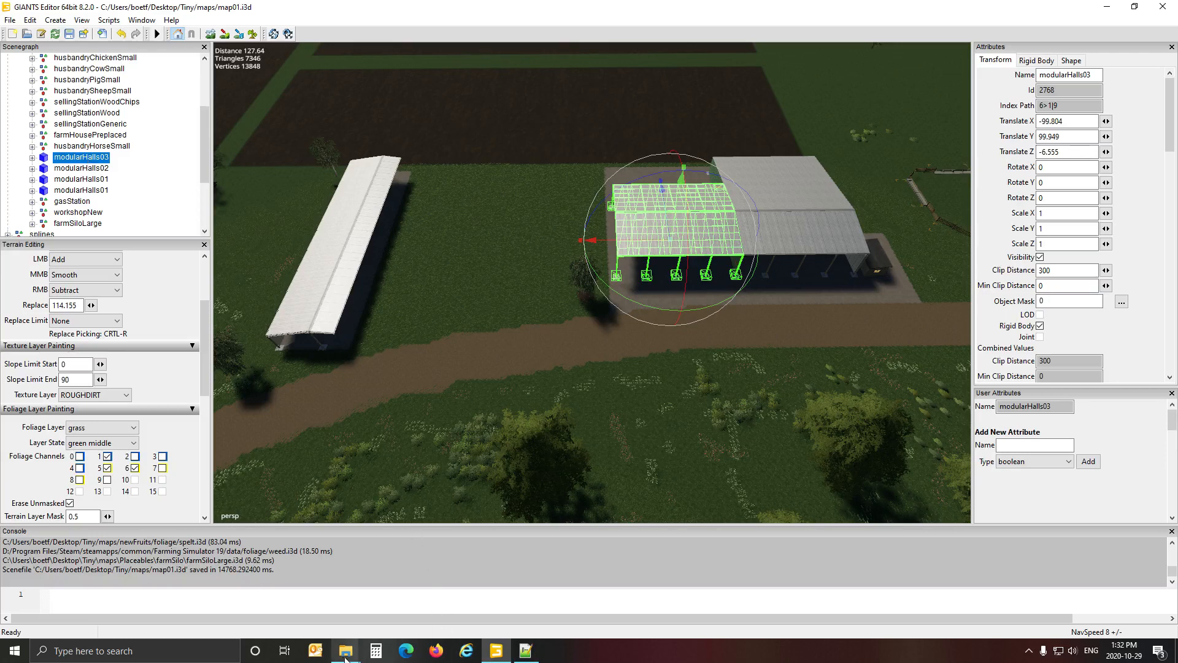
Switch to File Explorer and open the sheds folder inside the game's data placeables folder.
left_click(347, 635)
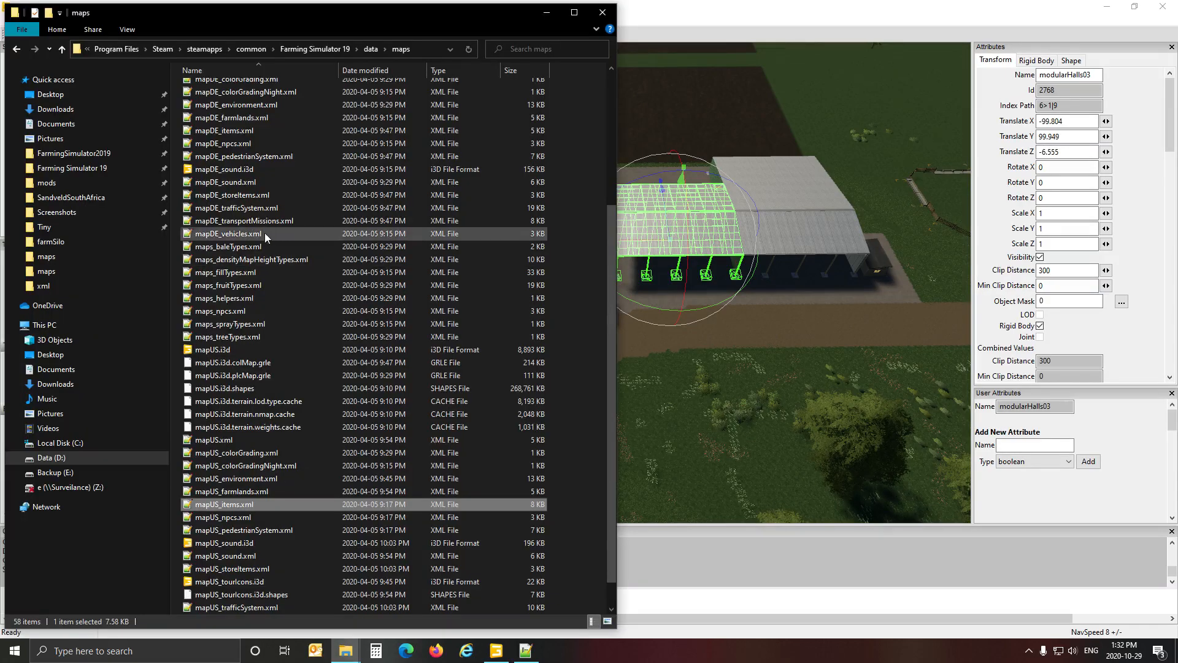
scroll(241, 169, "up", 5)
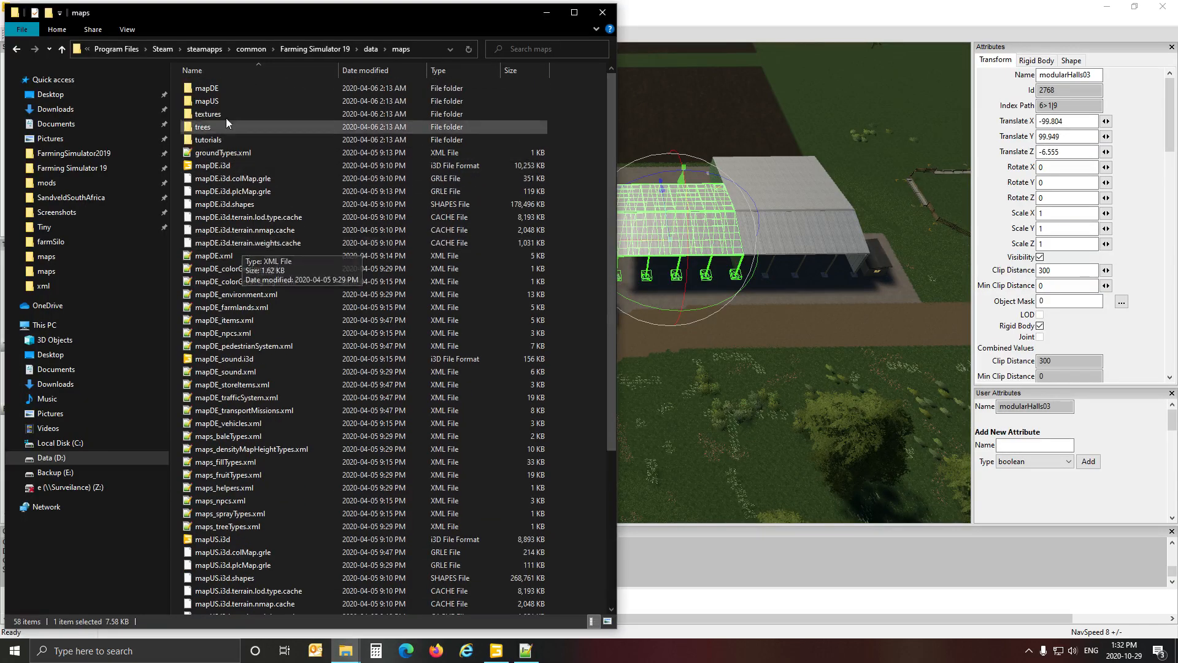
left_click(373, 51)
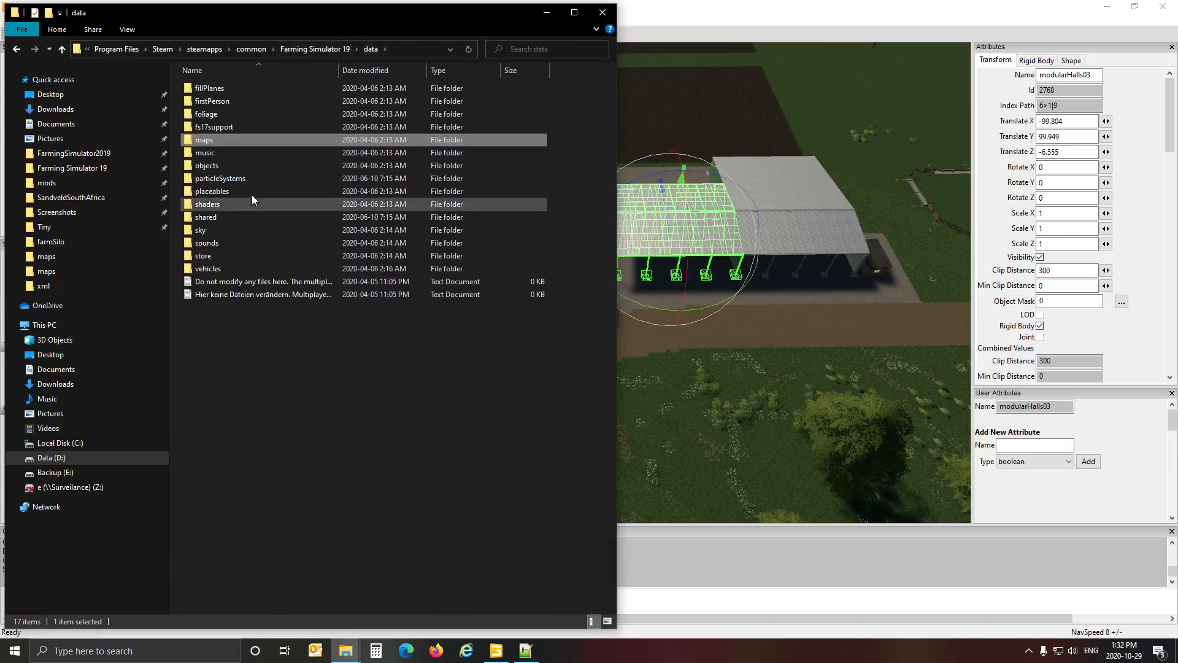
left_click(244, 194)
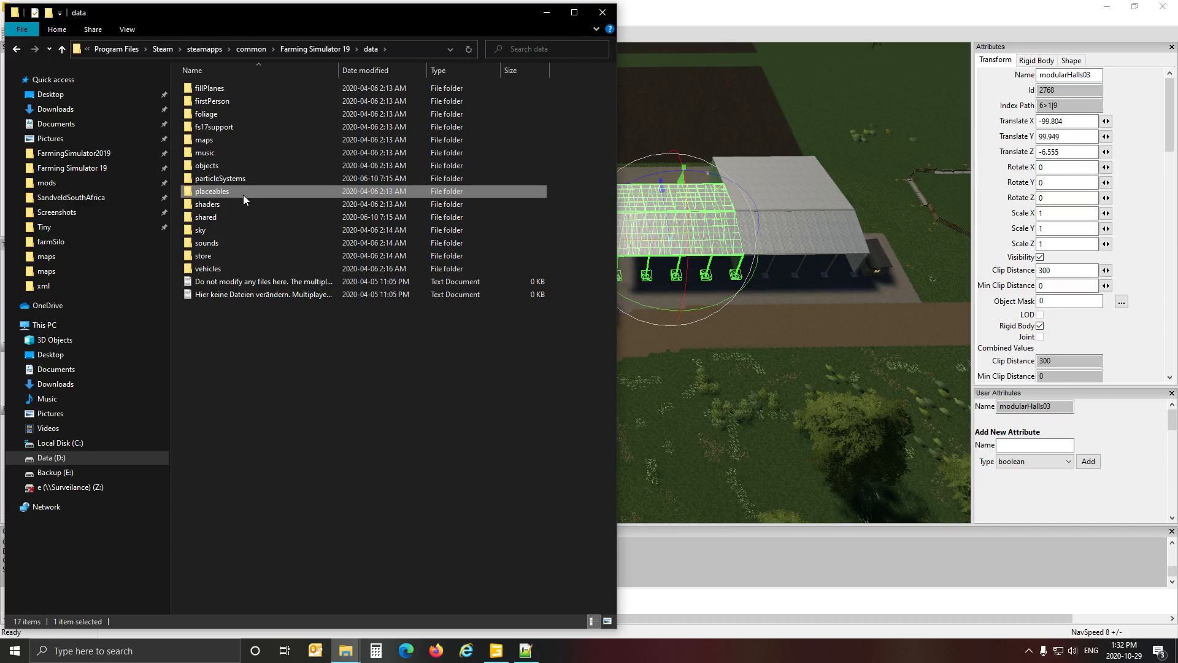
double_click(243, 194)
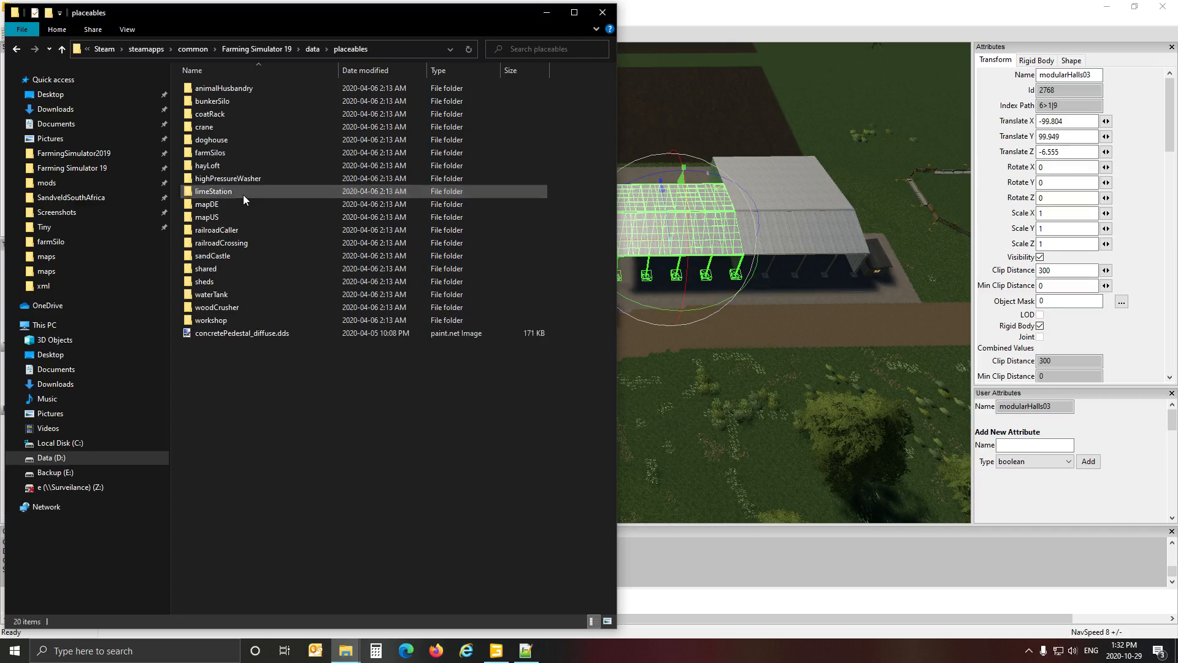
double_click(232, 281)
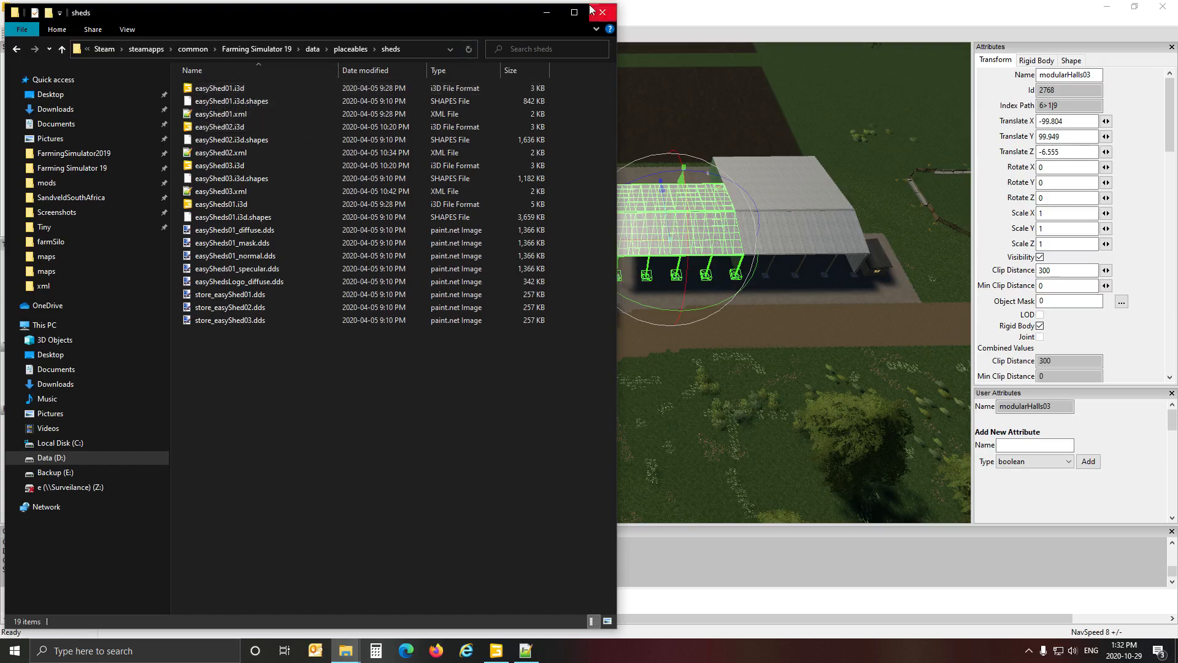
left_click_drag(507, 9, 529, 47)
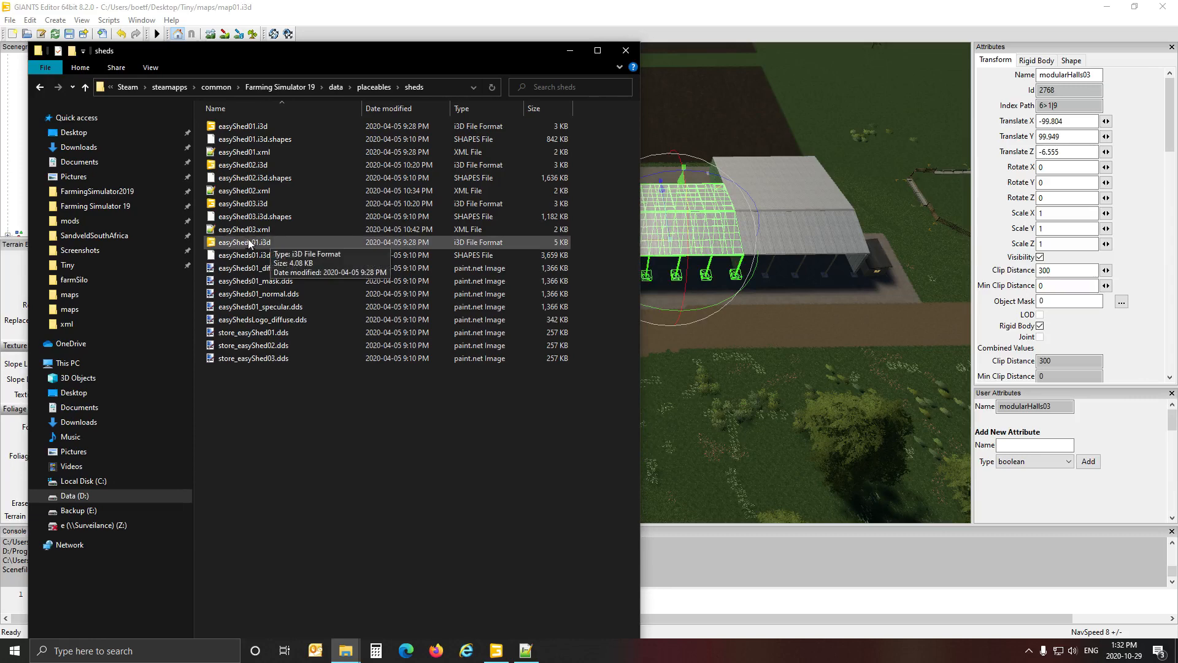
Open easyShed03.i3d in GIANTS Editor 8.2.0, check its model's node name, and close it without saving.
double_click(241, 204)
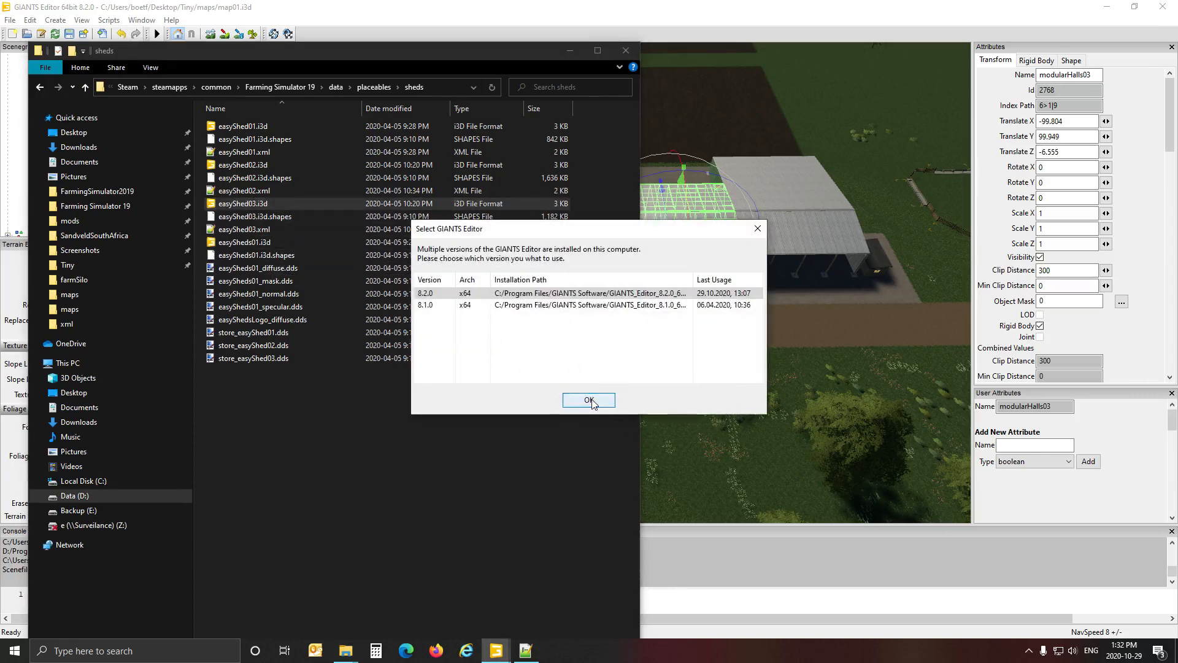
left_click(591, 401)
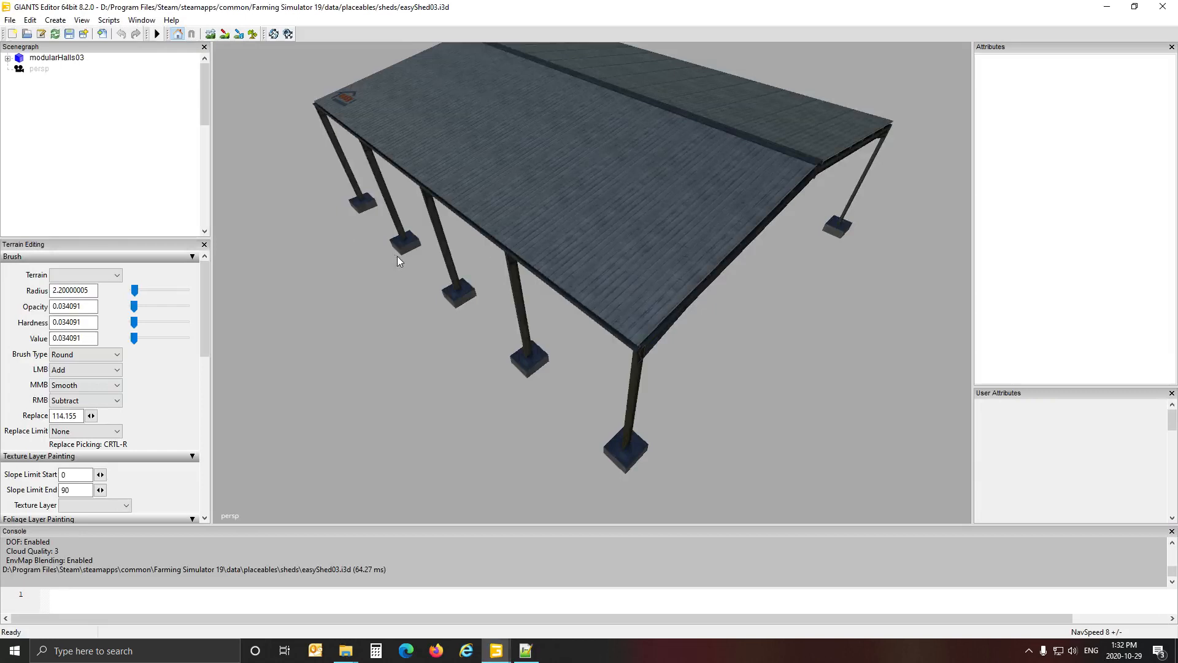
scroll(397, 256, "down", 5)
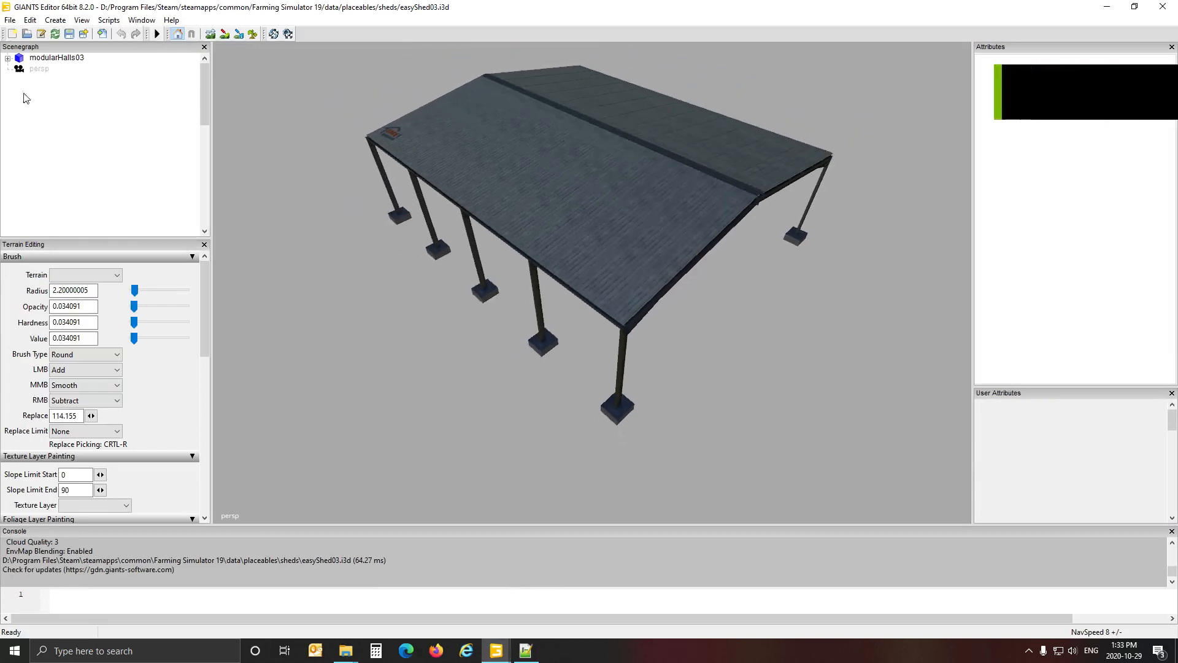
left_click(57, 59)
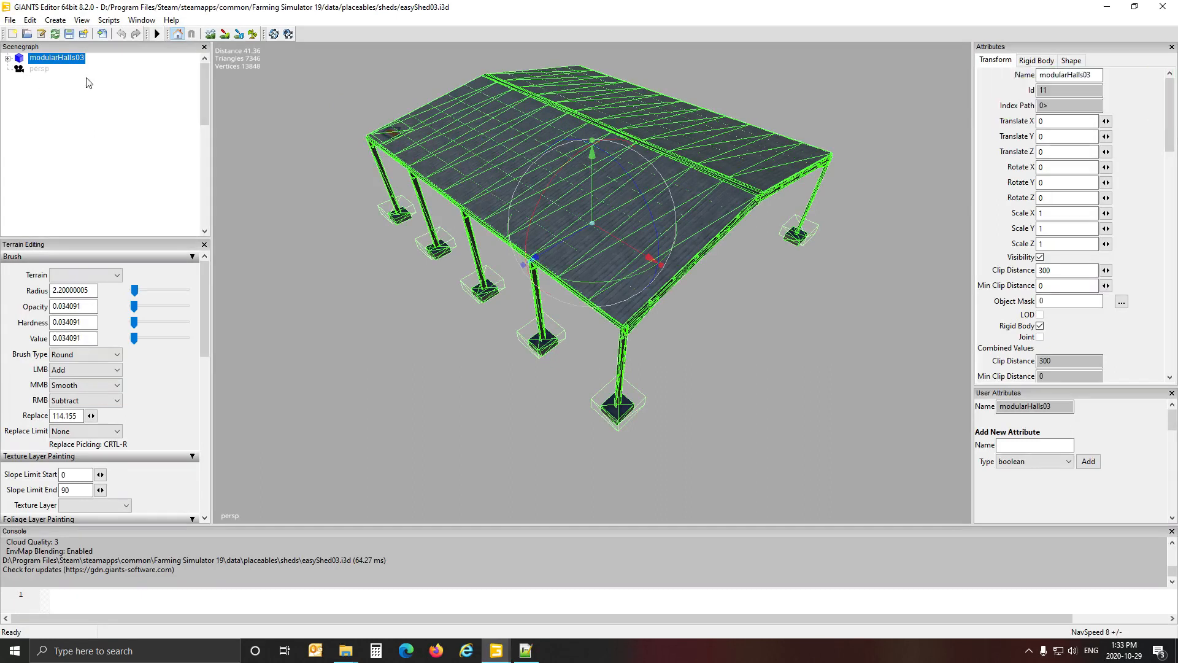
left_click(1163, 8)
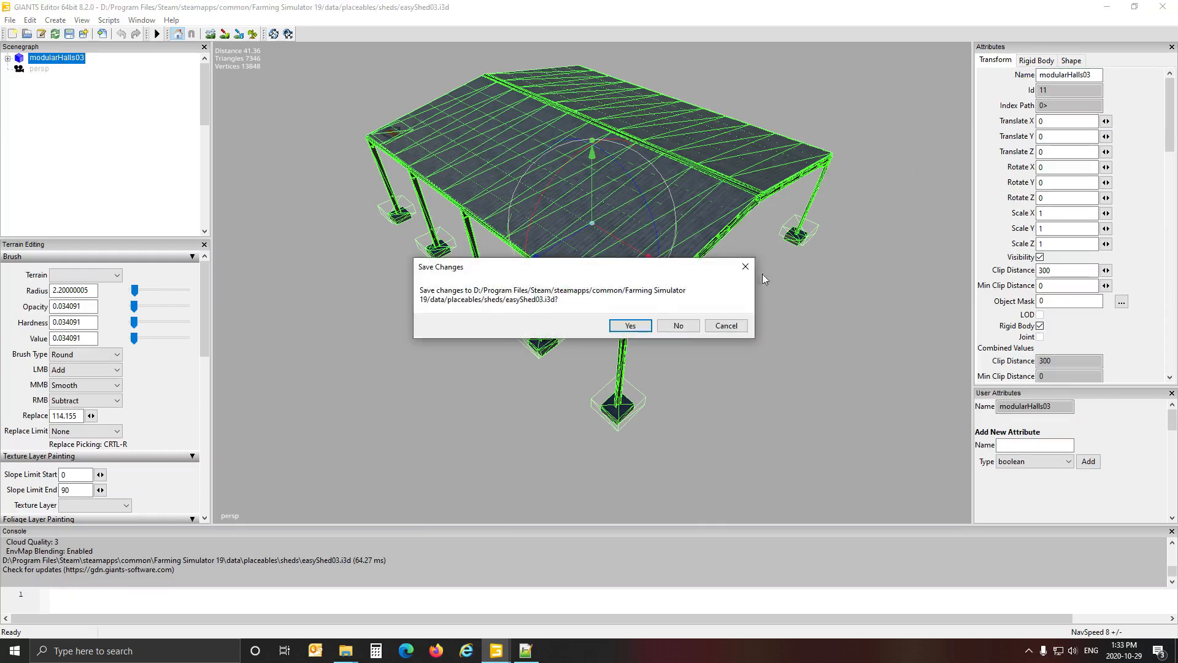
left_click(678, 326)
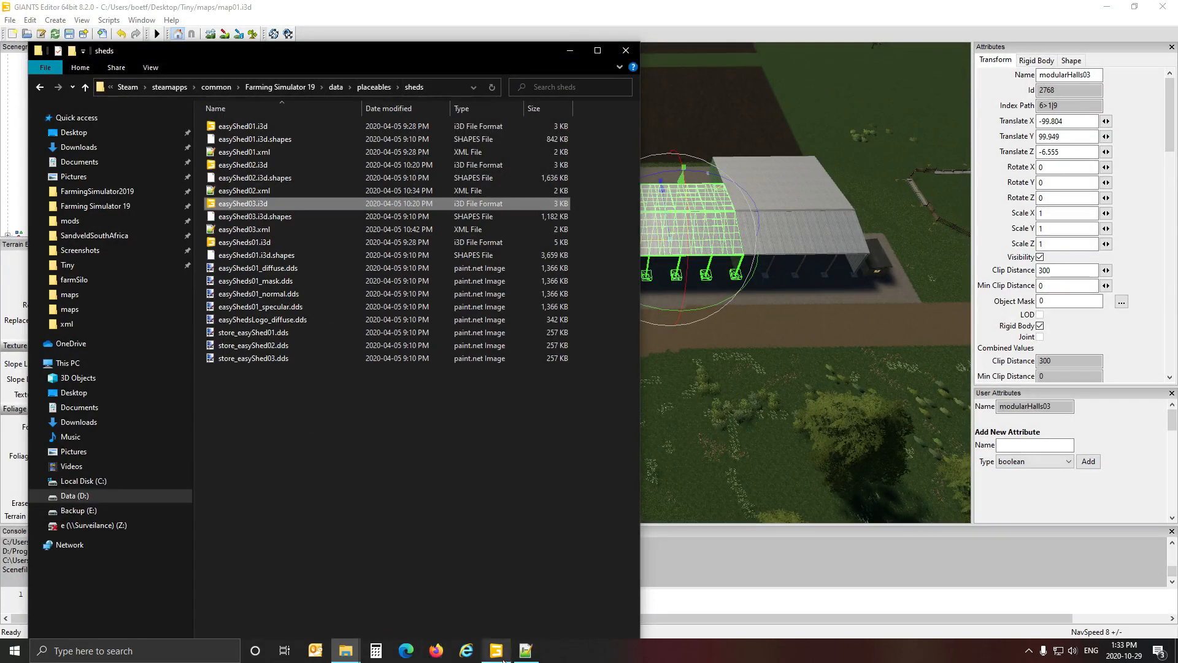
Return to Notepad++ and paste three more copies of the easyShed01 entry below line 24 of defaultItems.xml.
mouse_move(348, 654)
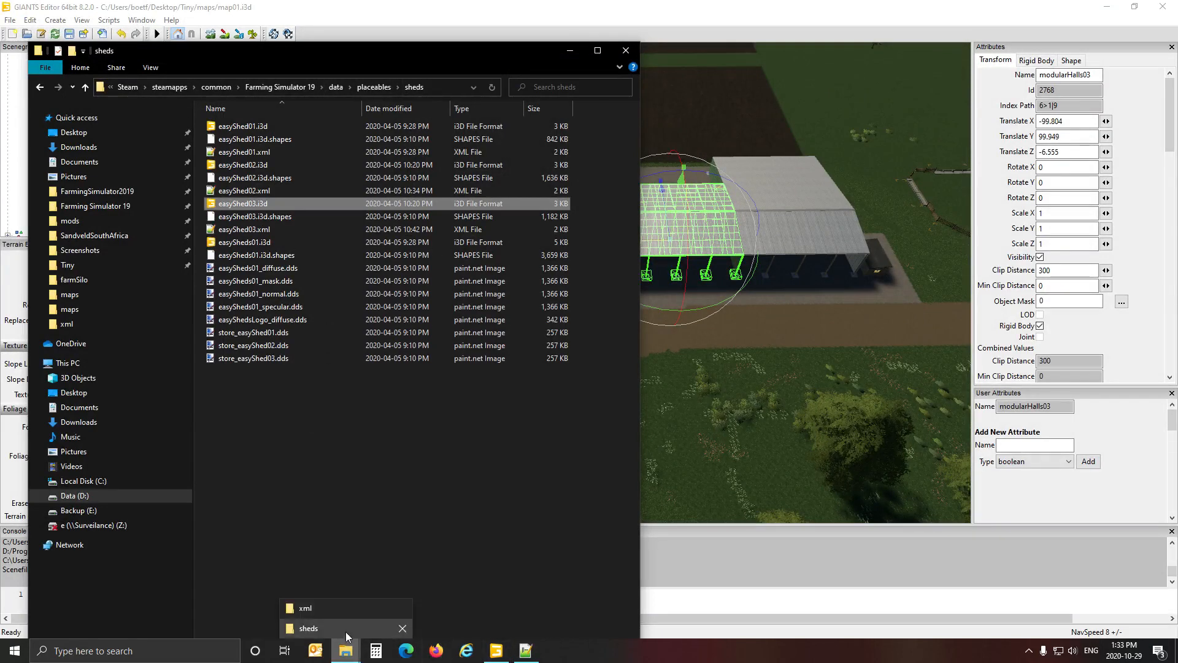
left_click(525, 651)
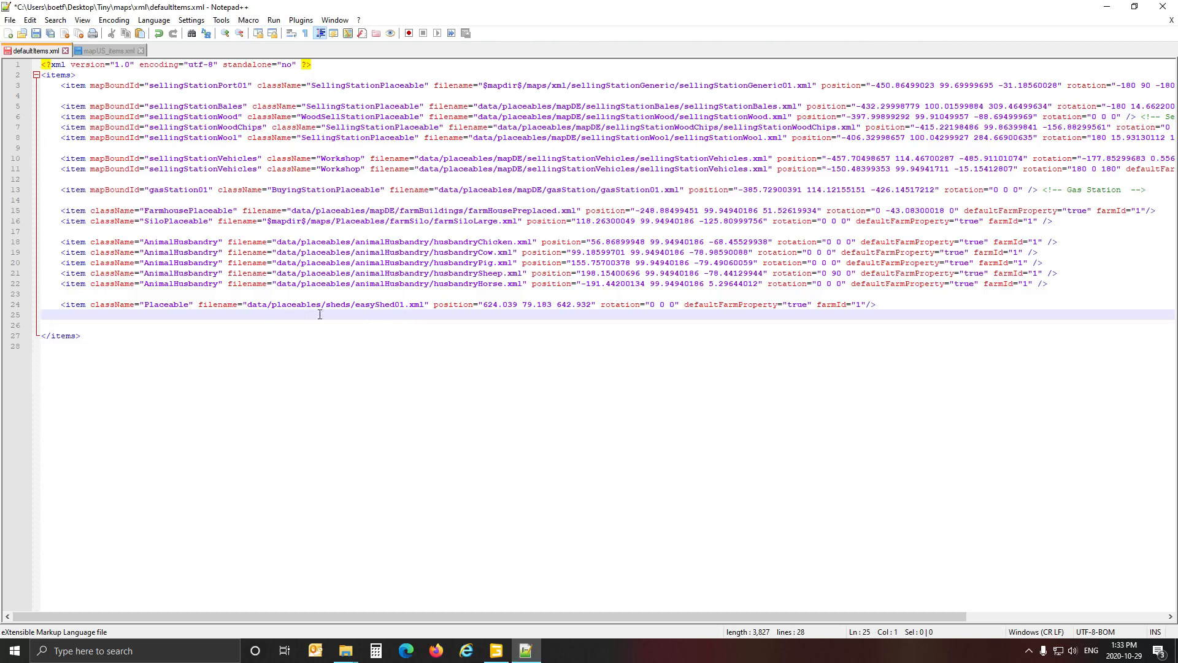
left_click(27, 306)
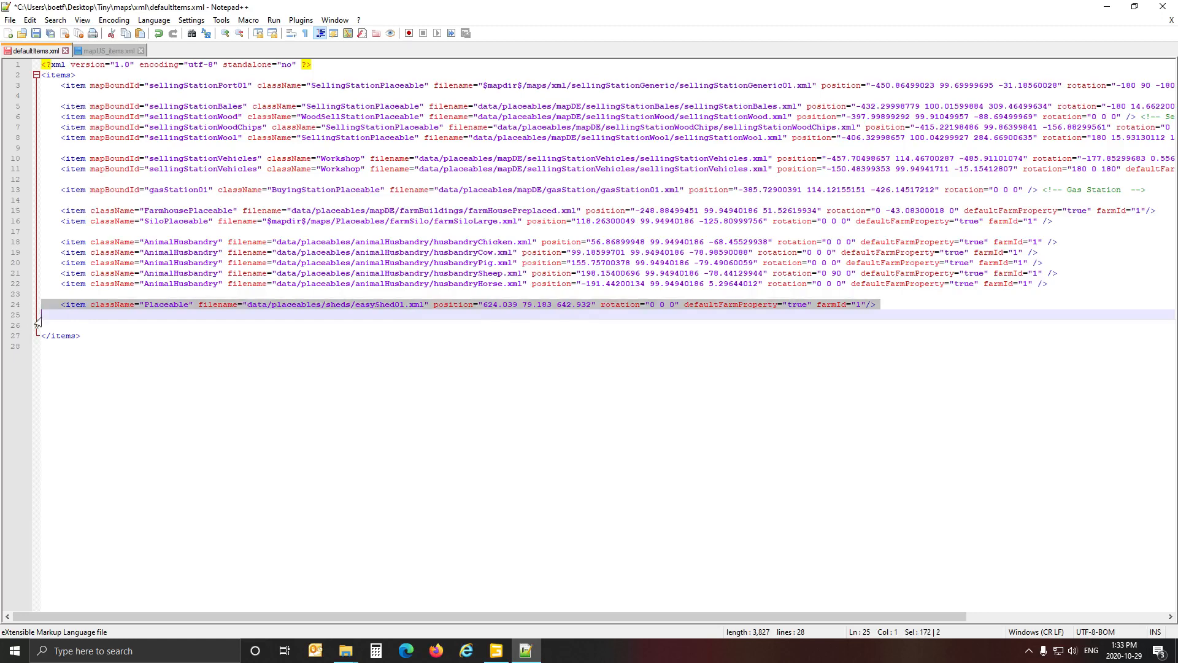
left_click(52, 318)
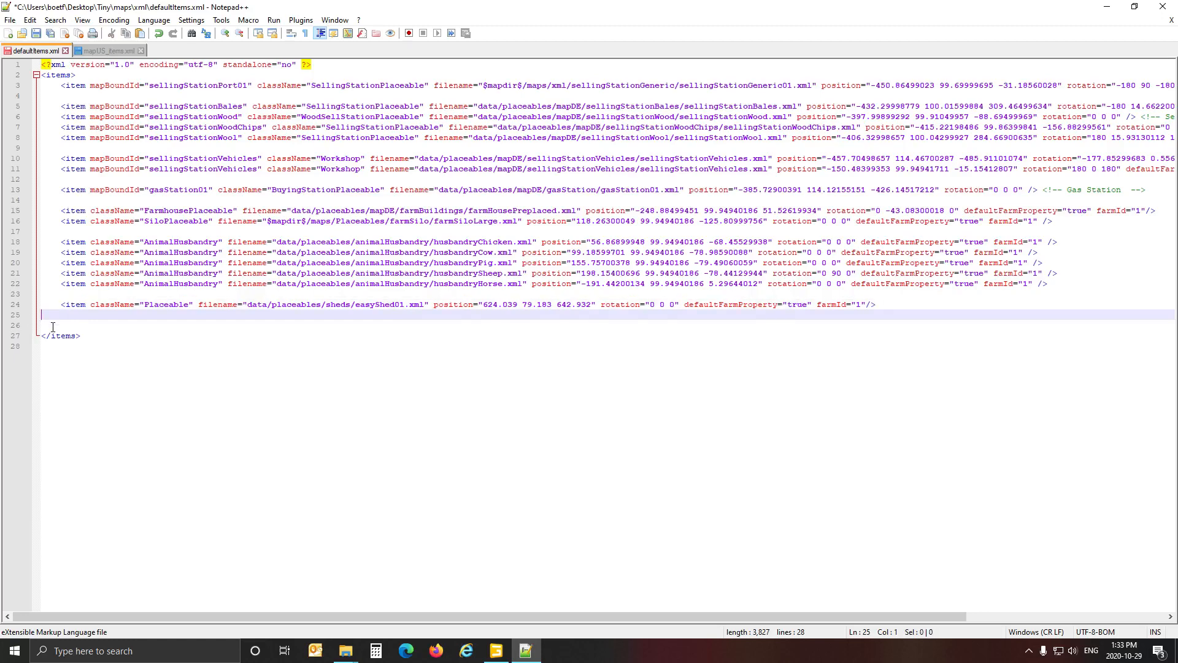
key("ctrl+v")
key("ctrl+v")
key("ctrl+v")
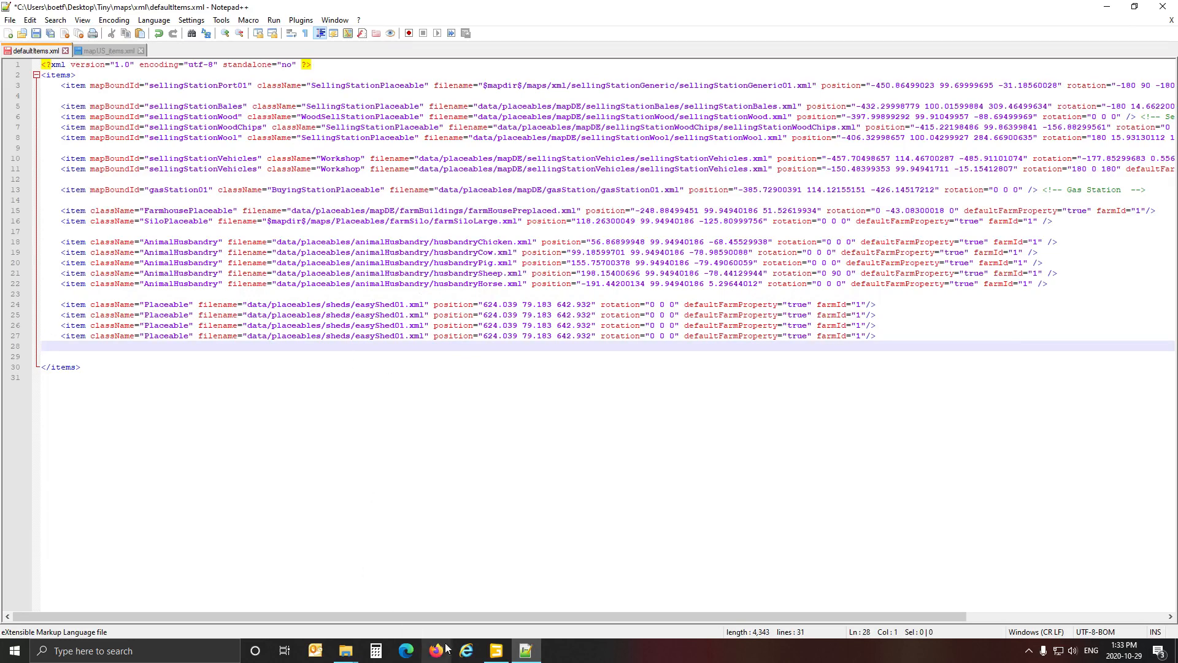
Copy the name easyShed03 from the sheds folder's XML file and replace easyShed01 with it in line 24's filename.
left_click(496, 651)
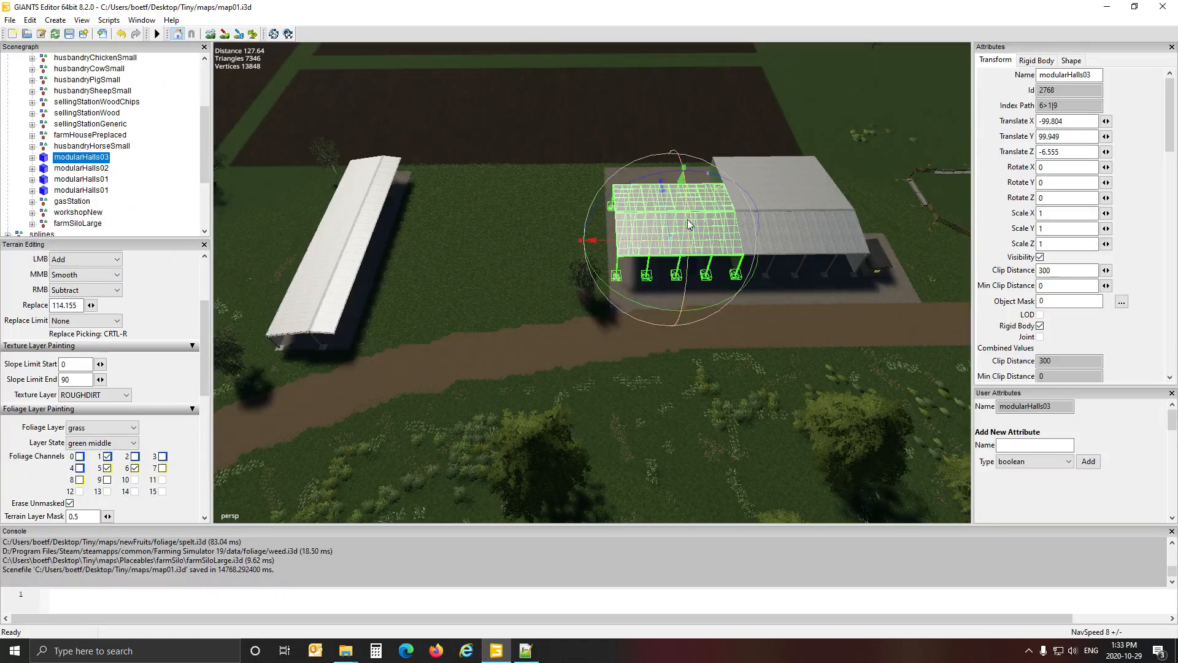
left_click(344, 639)
left_click(308, 628)
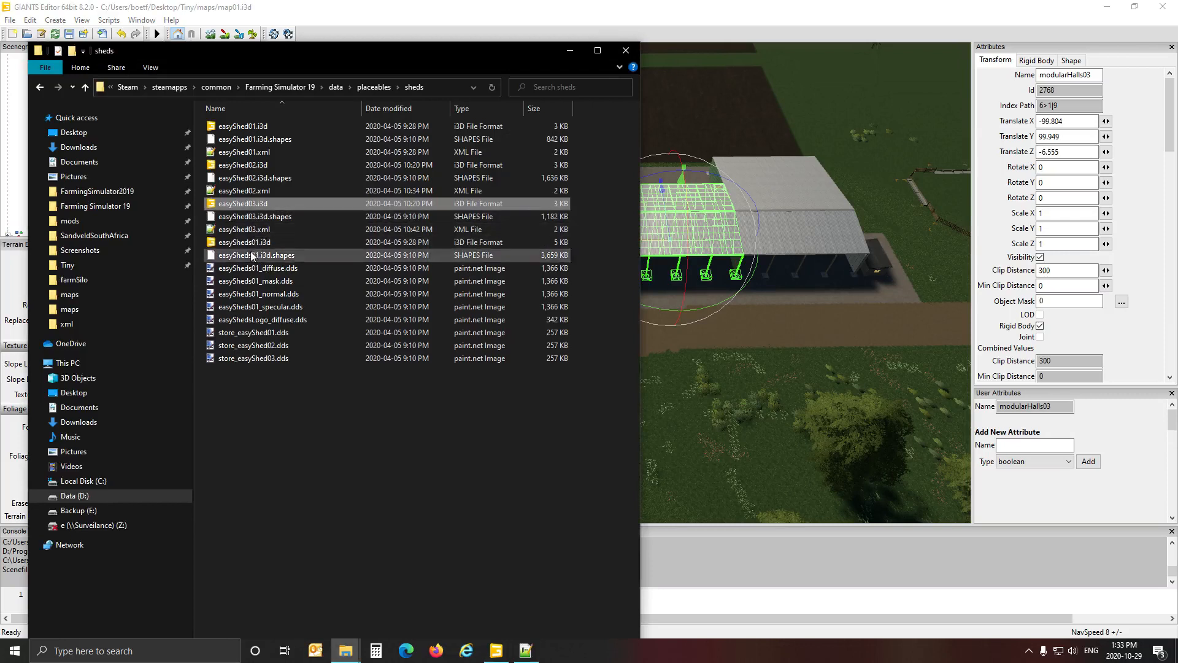
left_click(249, 229)
left_click(249, 229)
key("ctrl+c")
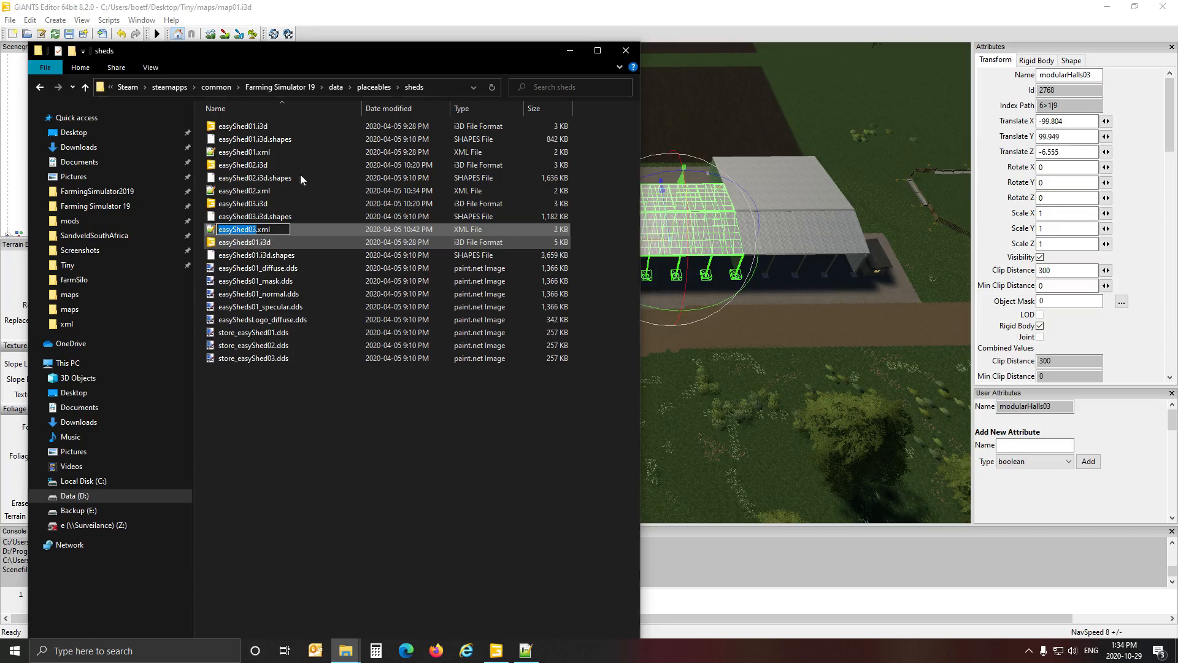
left_click(526, 650)
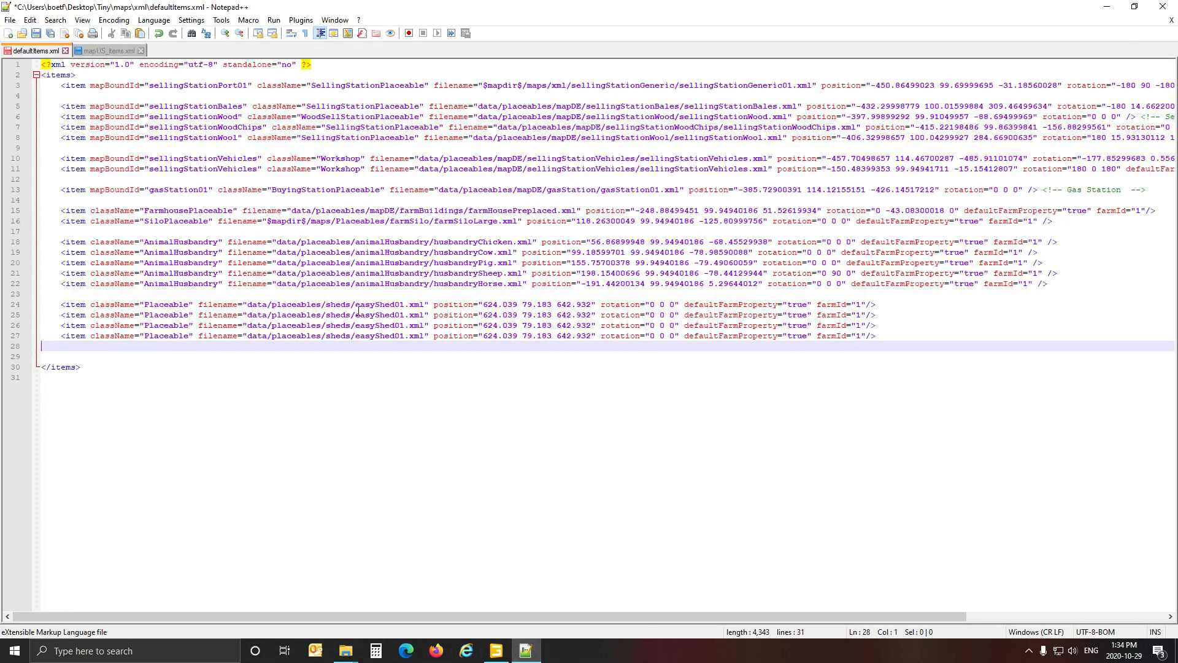
left_click_drag(354, 305, 409, 310)
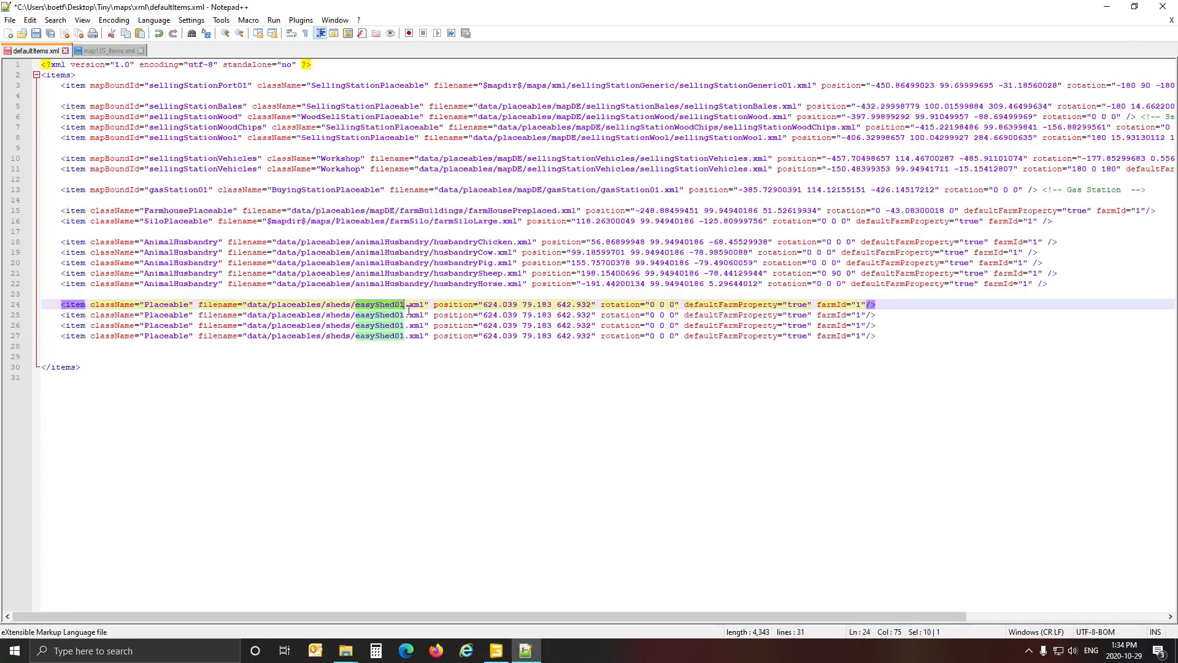
key("ctrl+v")
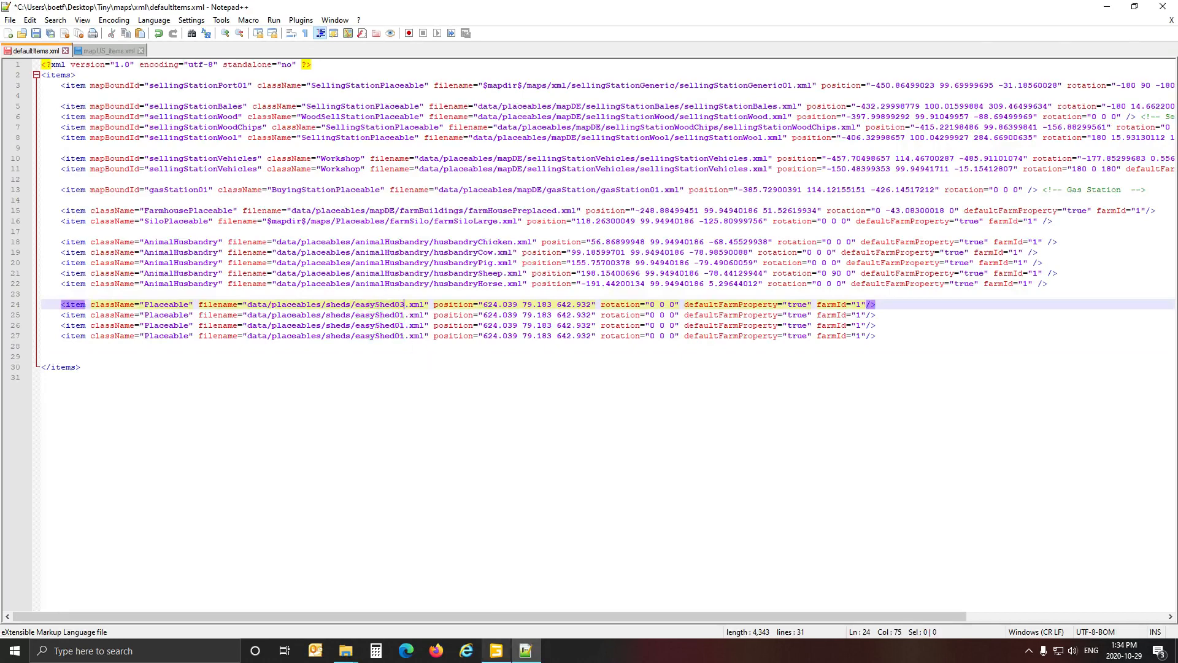
Copy modularHalls03's Translate value from GIANTS Editor and paste it over line 24's position values in defaultItems.xml.
left_click(498, 654)
left_click(499, 654)
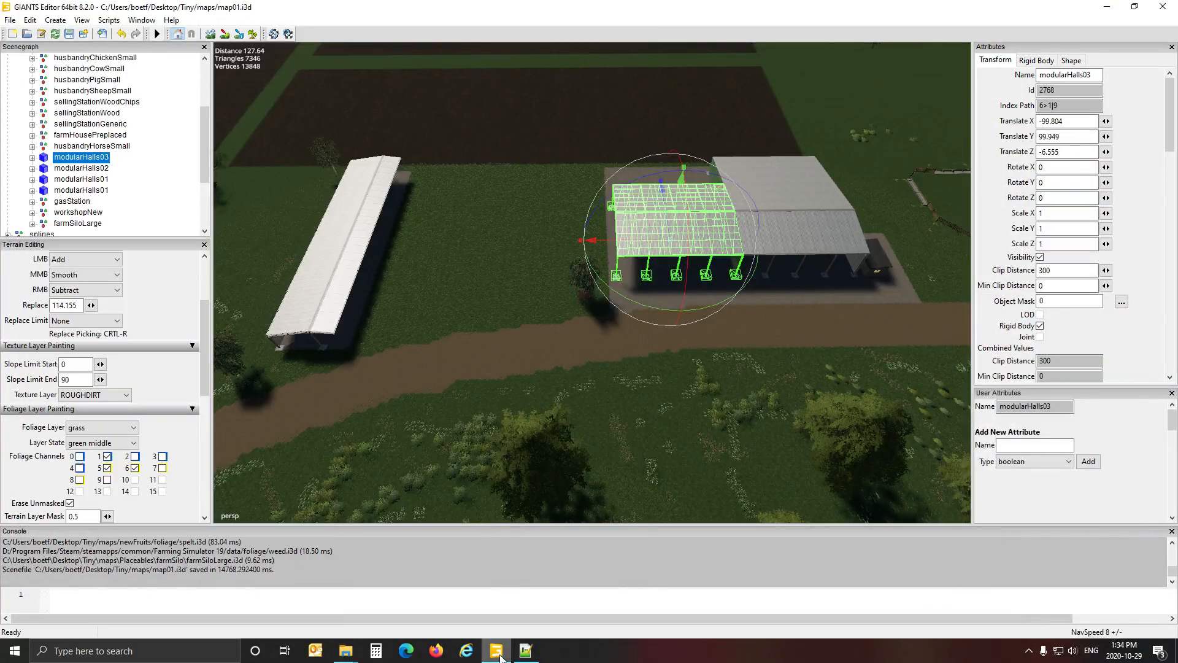
left_click(1086, 125)
left_click(525, 652)
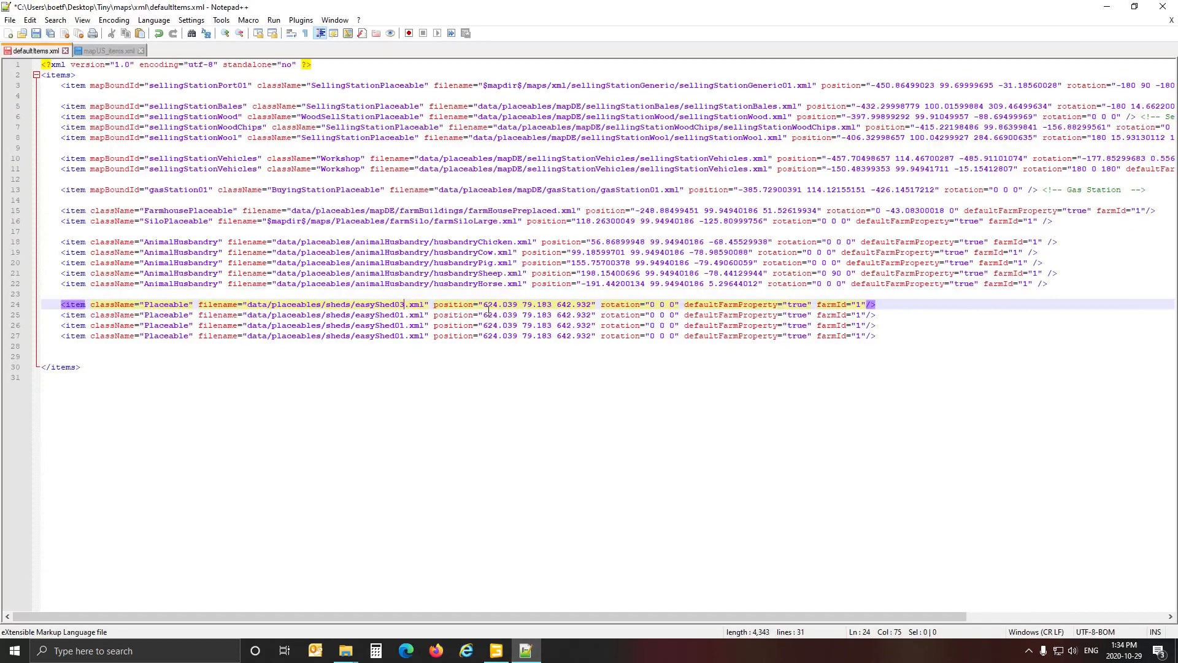
left_click_drag(484, 306, 595, 308)
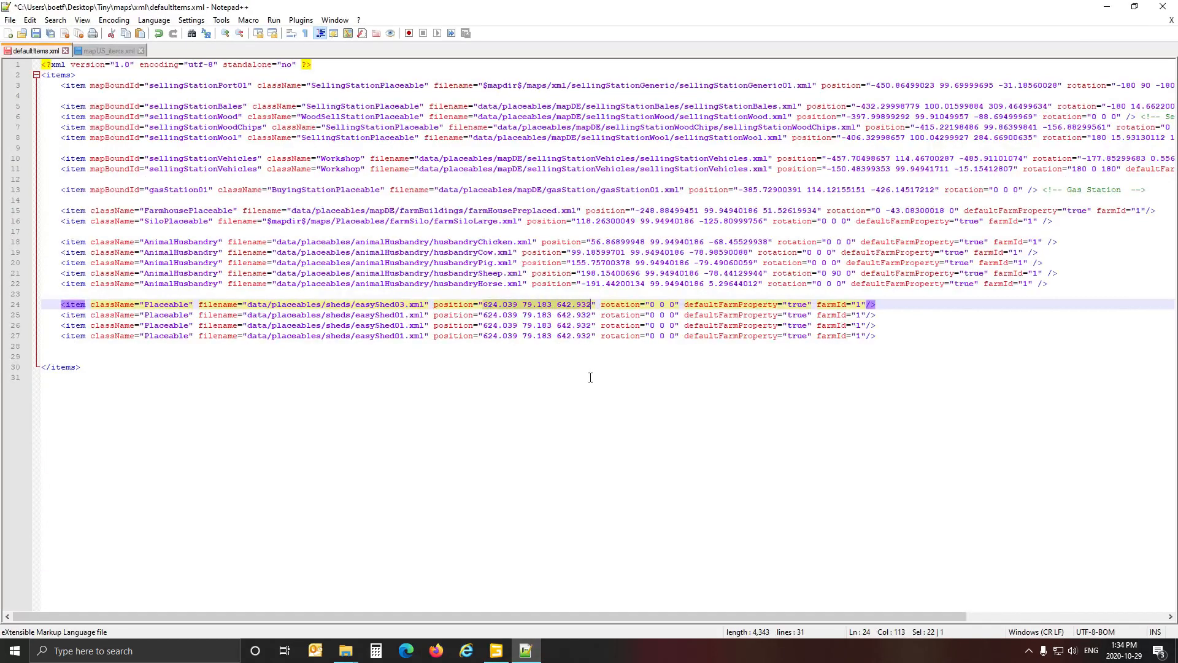
type("-99.80400085 99.94940186 -6.55501986")
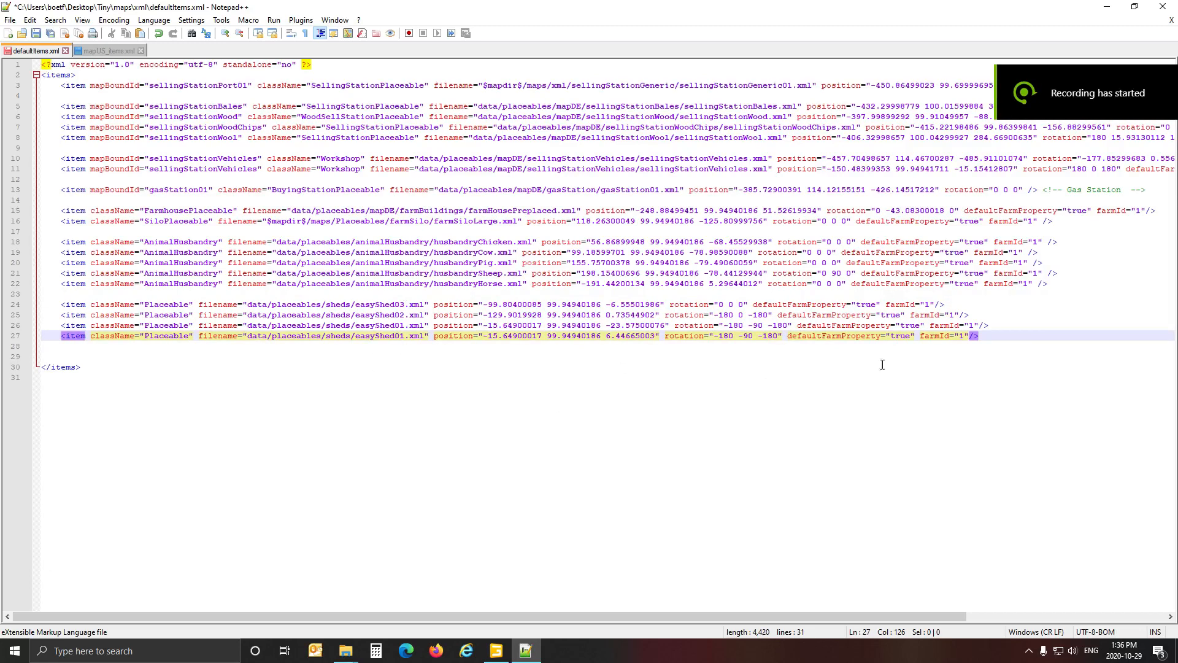
Add two blank lines below the last easyShed01 entry in line 27.
left_click(1027, 341)
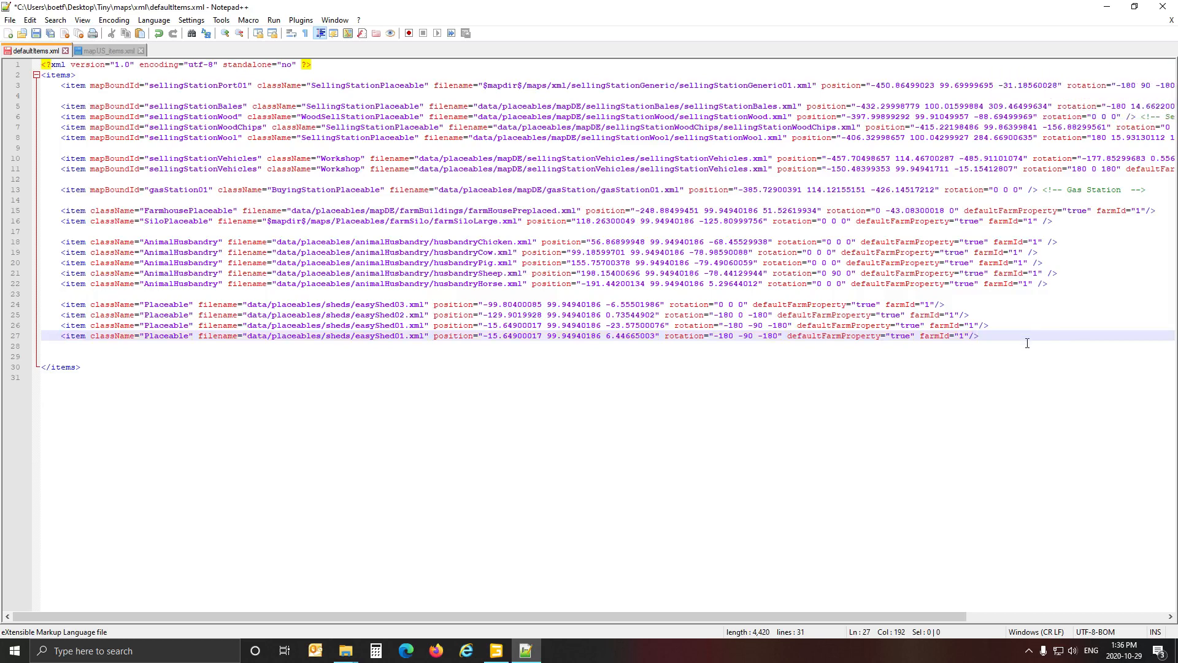
key("Return")
key("Return")
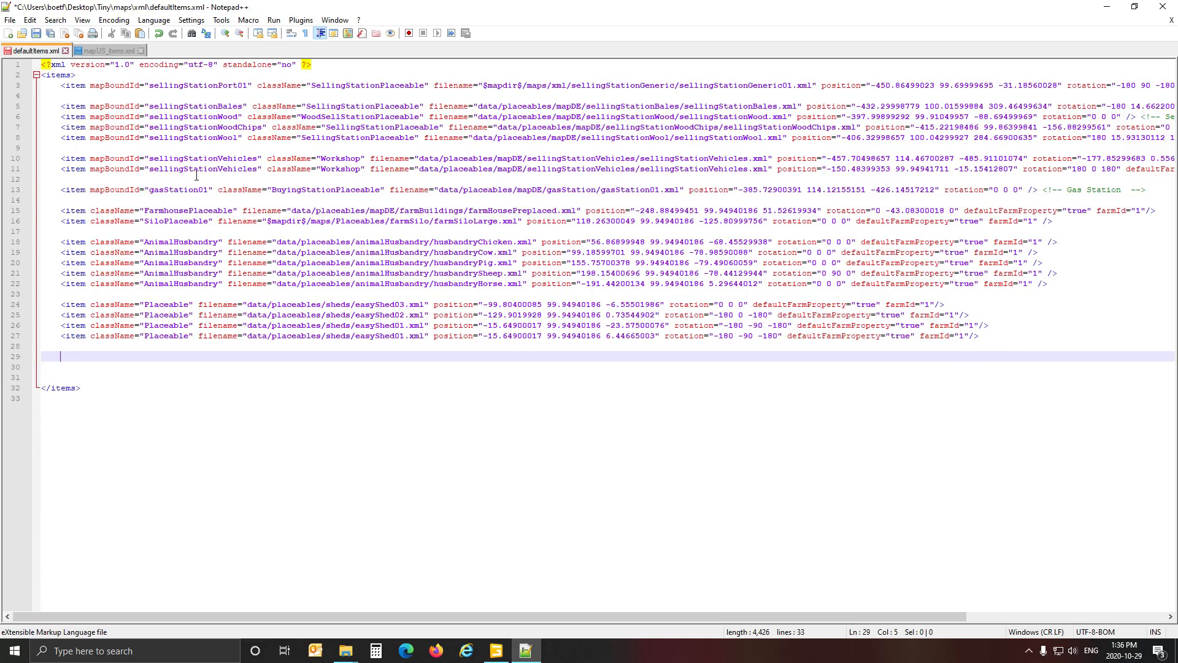
Locate the second sellingStationVehicles workshop entry in line 11 and examine its position and rotation attributes.
left_click(174, 211)
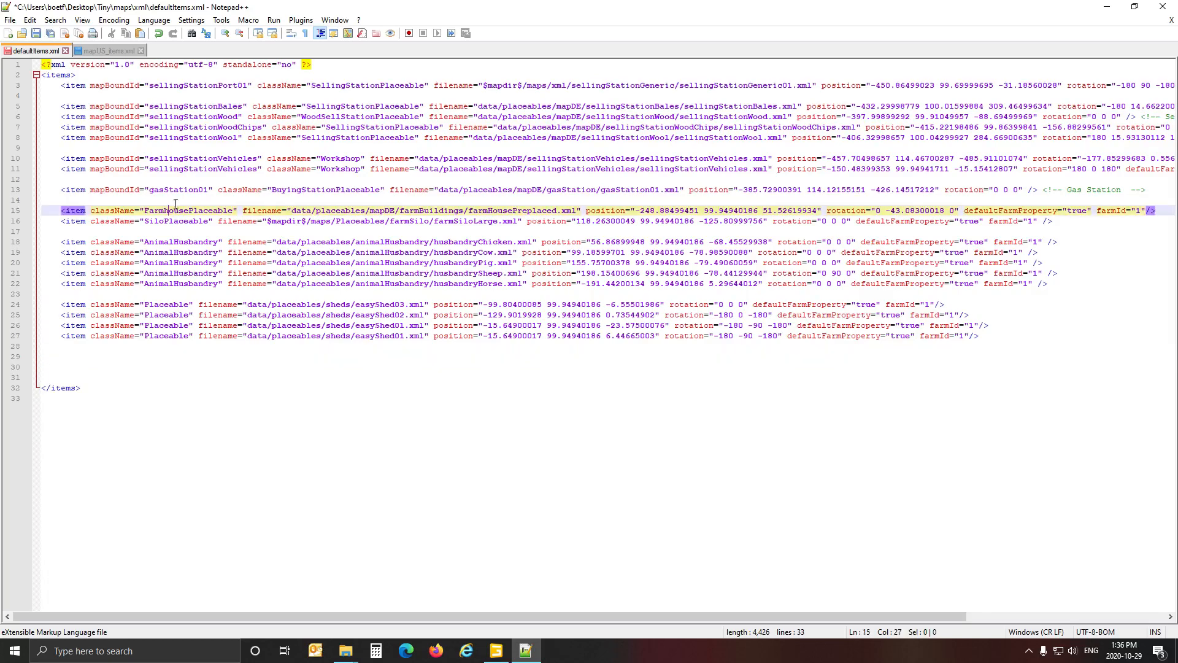
left_click(176, 190)
left_click(178, 169)
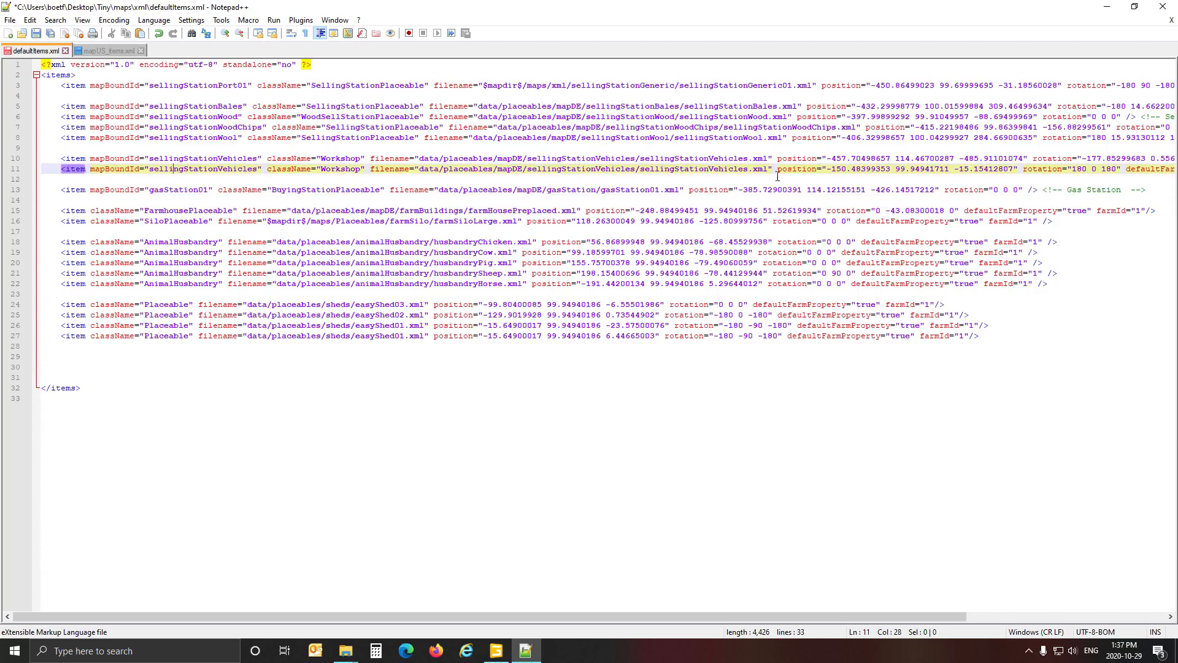
mouse_move(898, 616)
left_mouse_down()
mouse_move(1097, 614)
mouse_move(884, 632)
left_mouse_up()
Switch to GIANTS Editor, find the workshop beside the green shed and select and frame its sellAreaTrigger.
left_click(497, 649)
left_click_drag(485, 414, 403, 382, "alt")
scroll(609, 374, "up", 5)
scroll(491, 382, "up", 2)
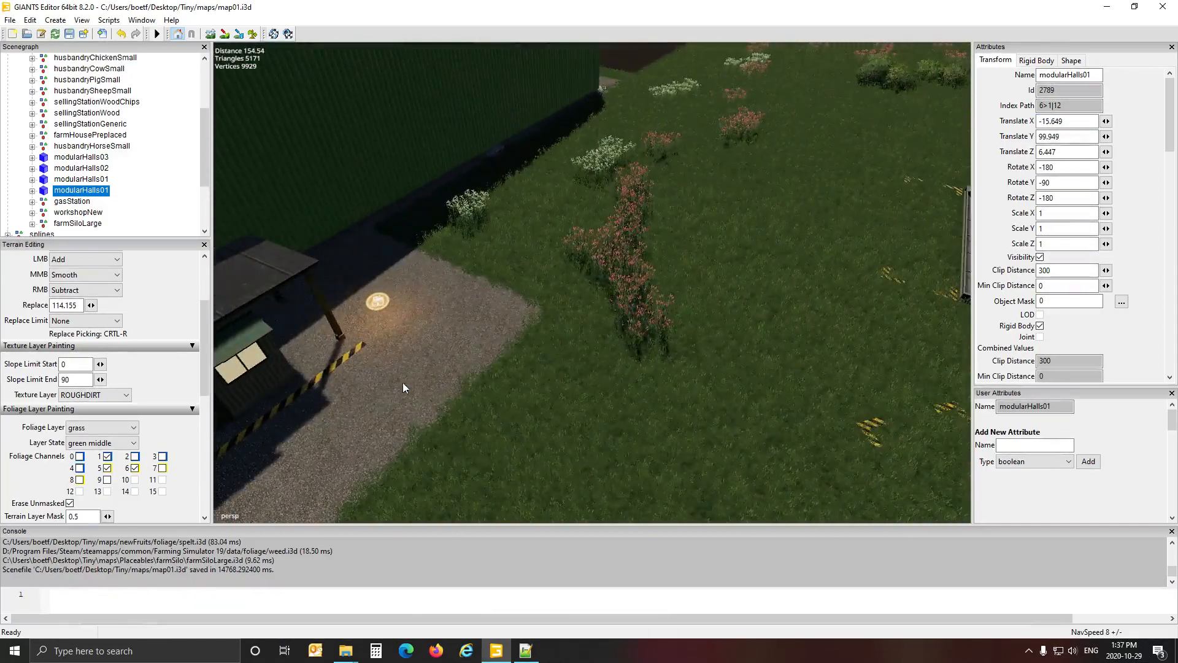
middle_click_drag(403, 382, 520, 377, "alt")
scroll(513, 363, "up", 4)
left_click_drag(513, 362, 452, 360, "alt")
scroll(452, 359, "down", 4)
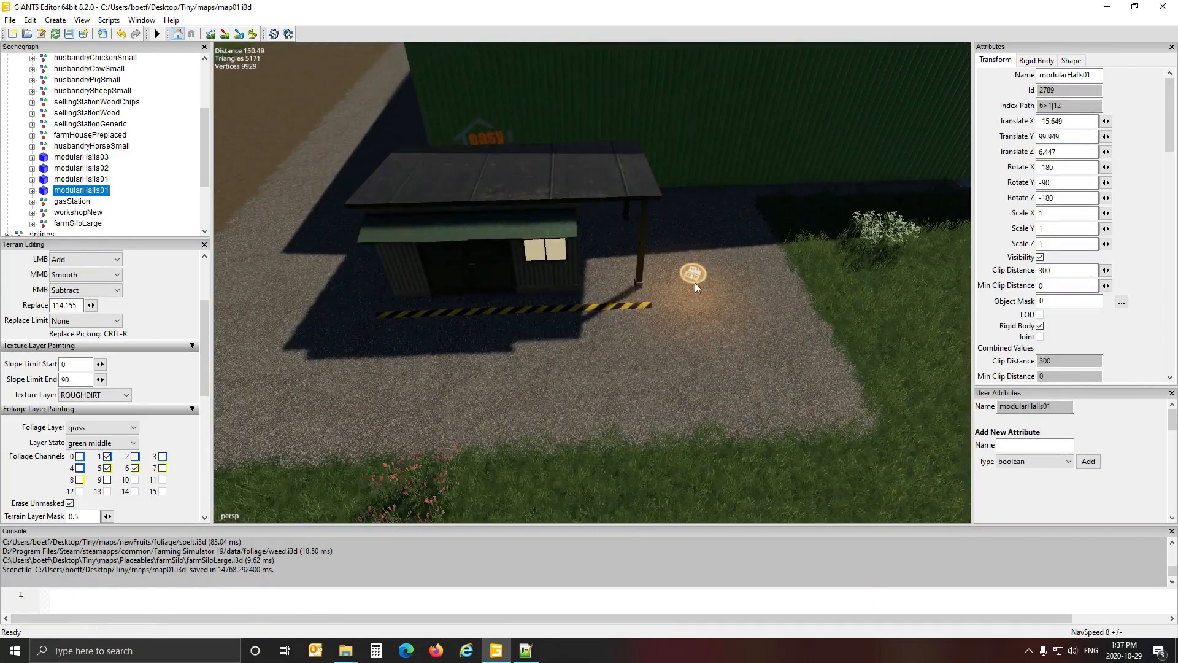
left_click(695, 282)
key("f")
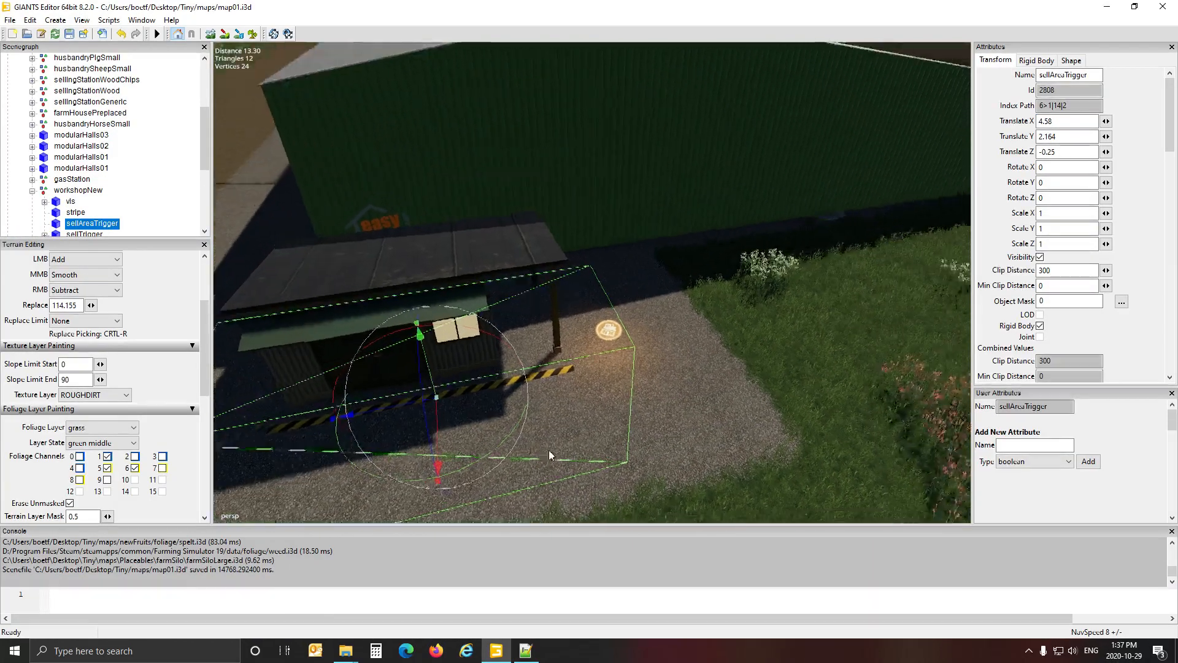
Select the parent workshopNew node in the scenegraph and examine the whole workshop at the shed.
scroll(558, 457, "down", 4)
left_click_drag(557, 458, 588, 351, "alt")
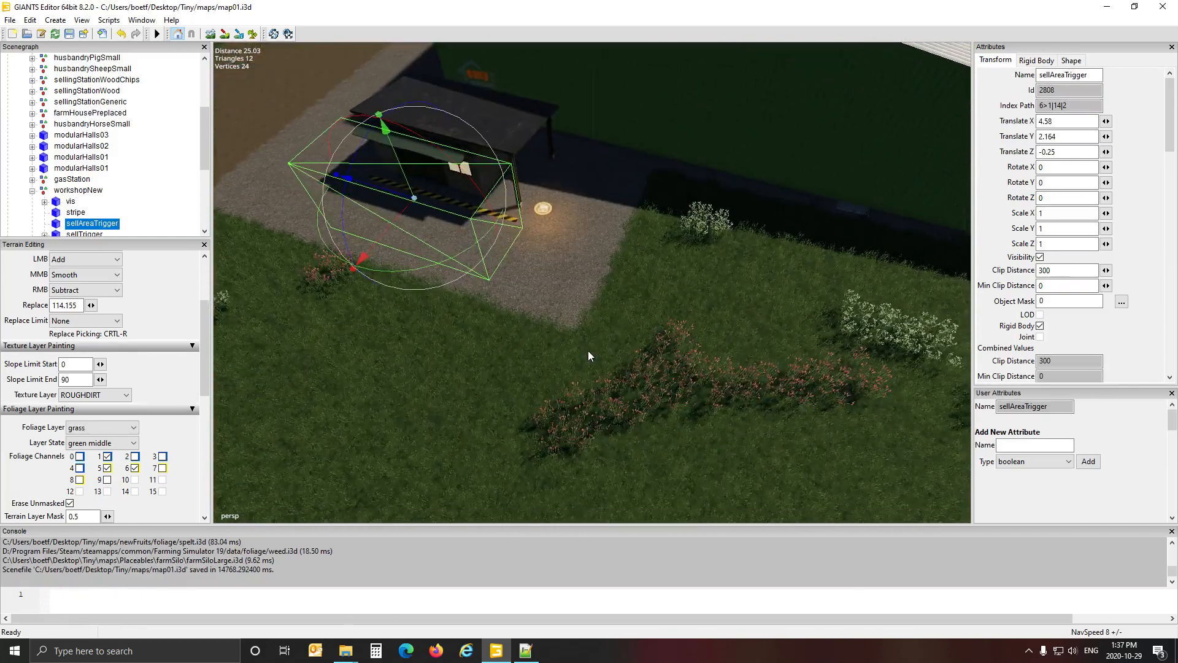
left_click(502, 126)
left_click(91, 192)
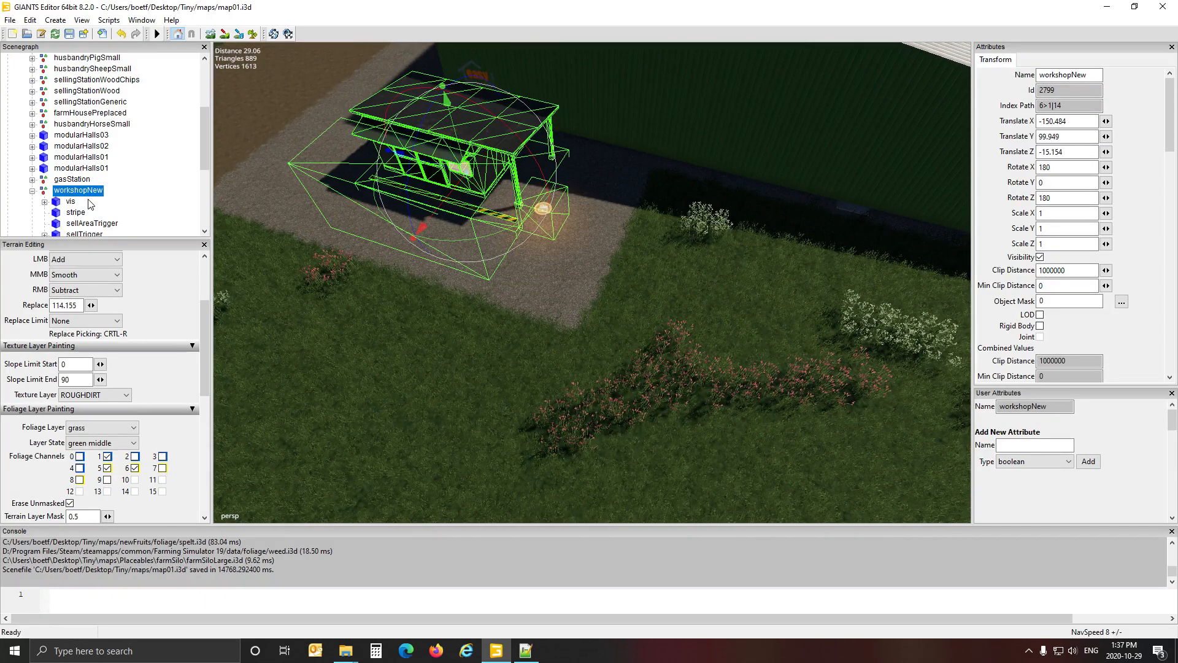
scroll(349, 318, "down", 5)
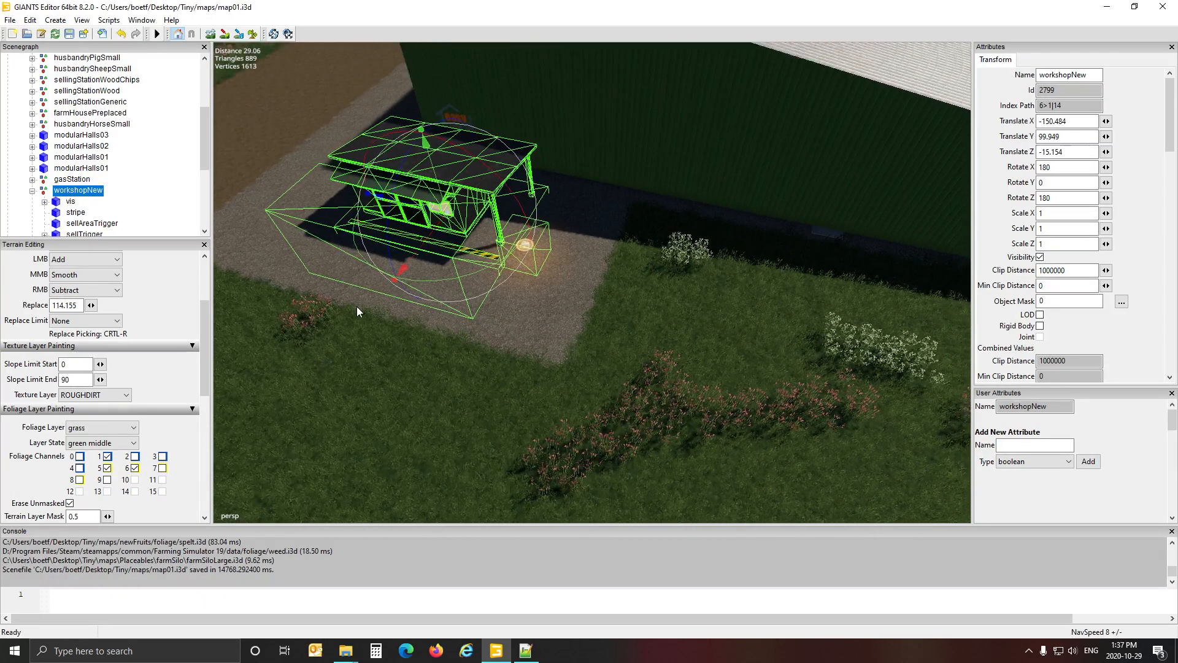
scroll(351, 308, "up", 3)
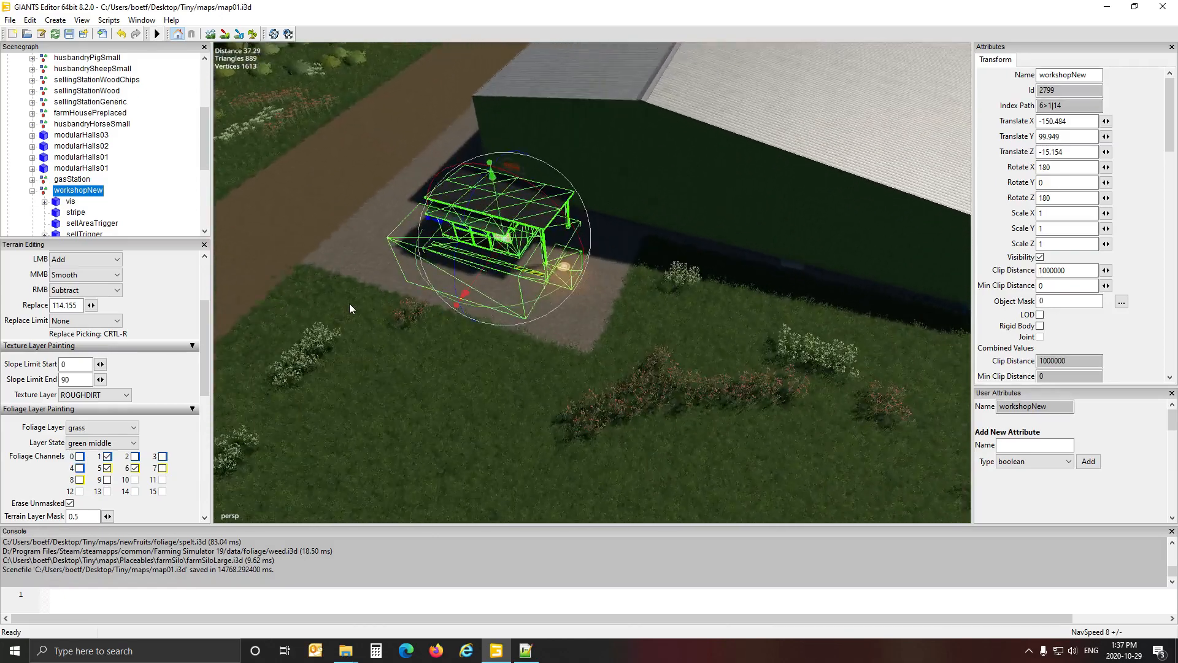
scroll(349, 308, "down", 4)
scroll(89, 101, "up", 2)
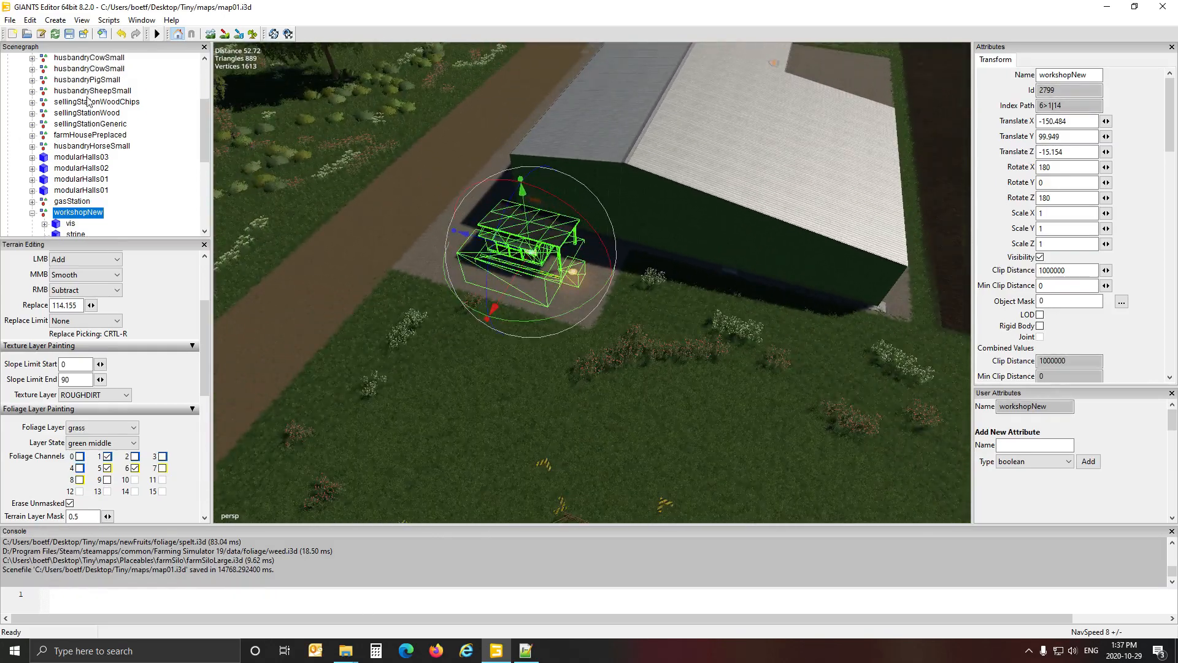
Select the placeholders group to review its child objects, and reselect workshopNew within it.
left_click(64, 91)
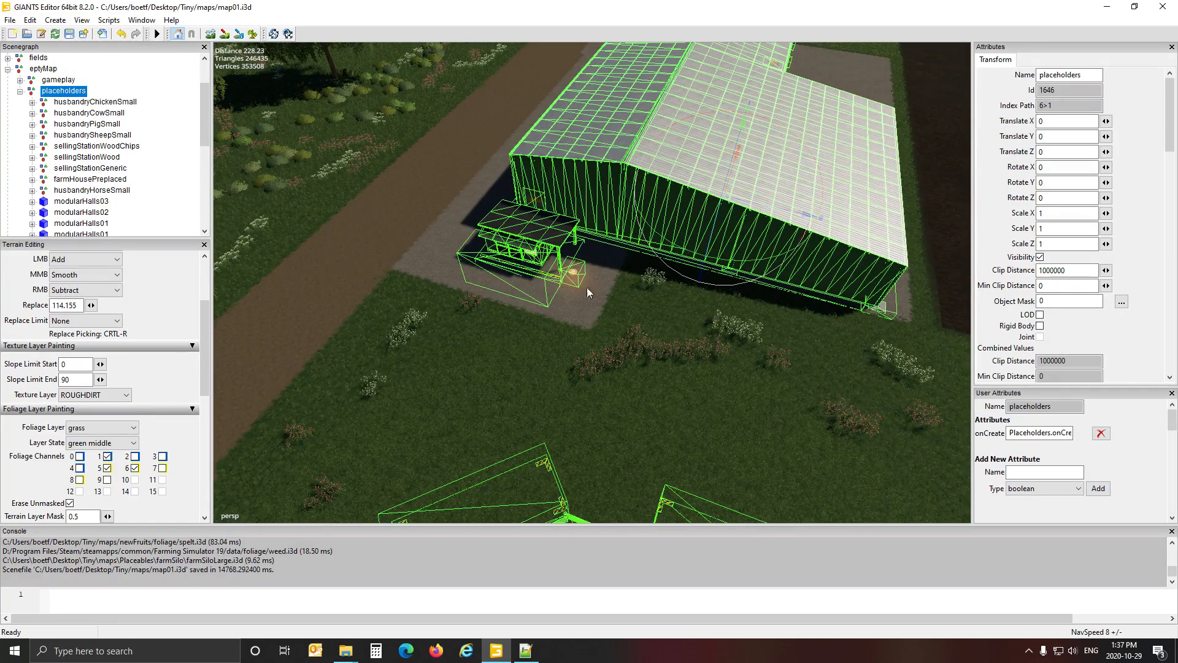
scroll(150, 146, "down", 2)
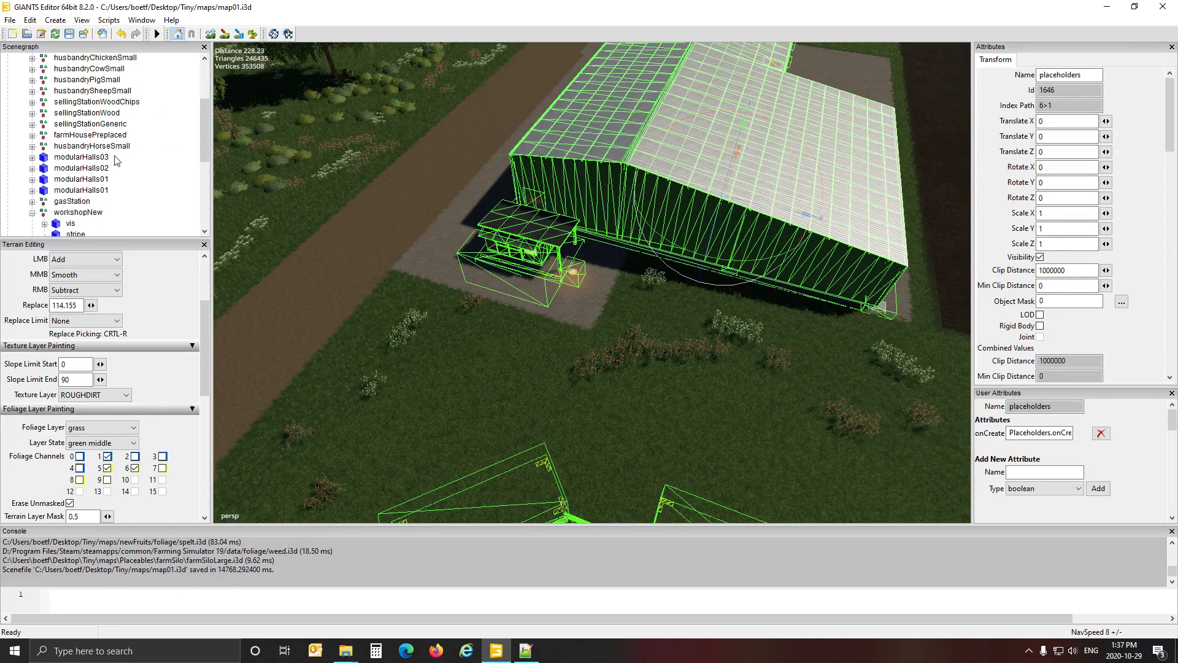
scroll(117, 161, "up", 2)
scroll(117, 161, "down", 2)
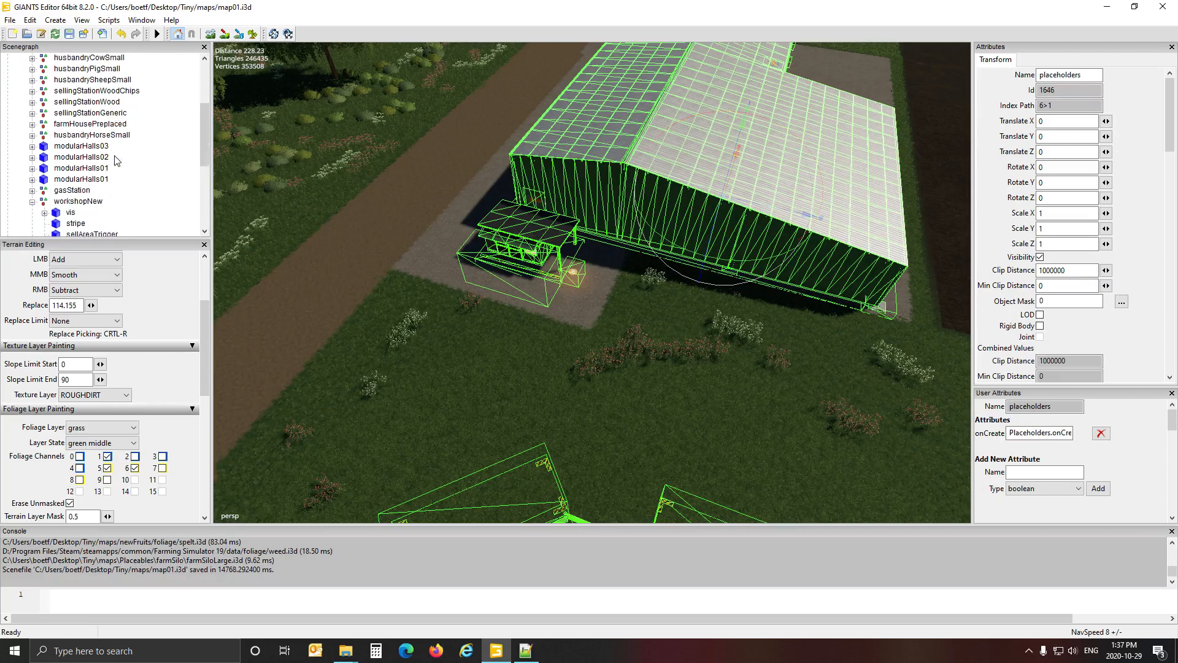
scroll(101, 190, "down", 1)
left_click(89, 179)
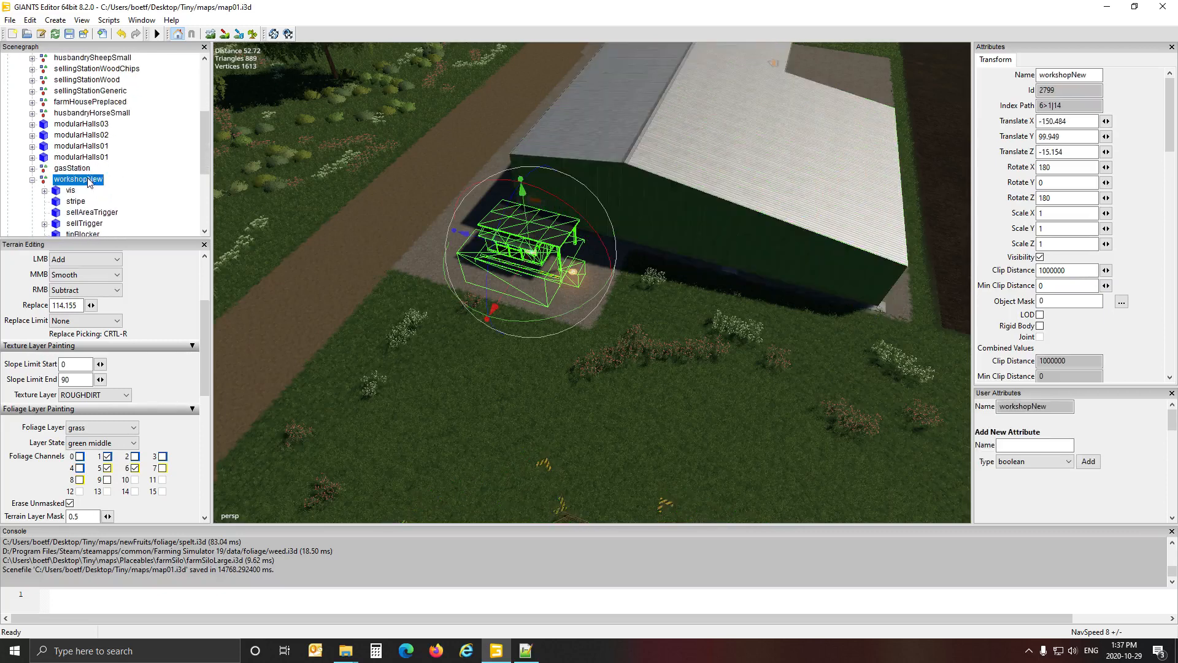
Examine the workshop and its trigger up close, check workshopNew's Translate X value, and return to Notepad++.
left_click_drag(430, 330, 391, 323, "alt")
scroll(465, 335, "up", 3)
scroll(397, 318, "up", 2)
scroll(396, 308, "up", 4)
scroll(391, 323, "down", 3)
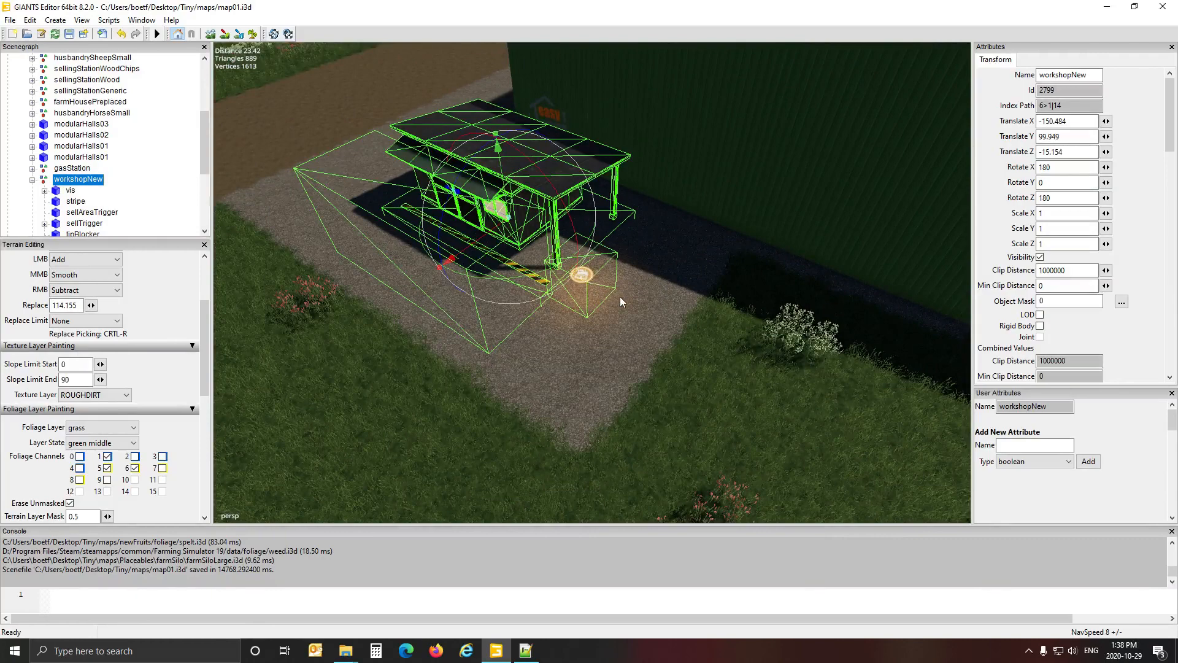
scroll(622, 301, "down", 5)
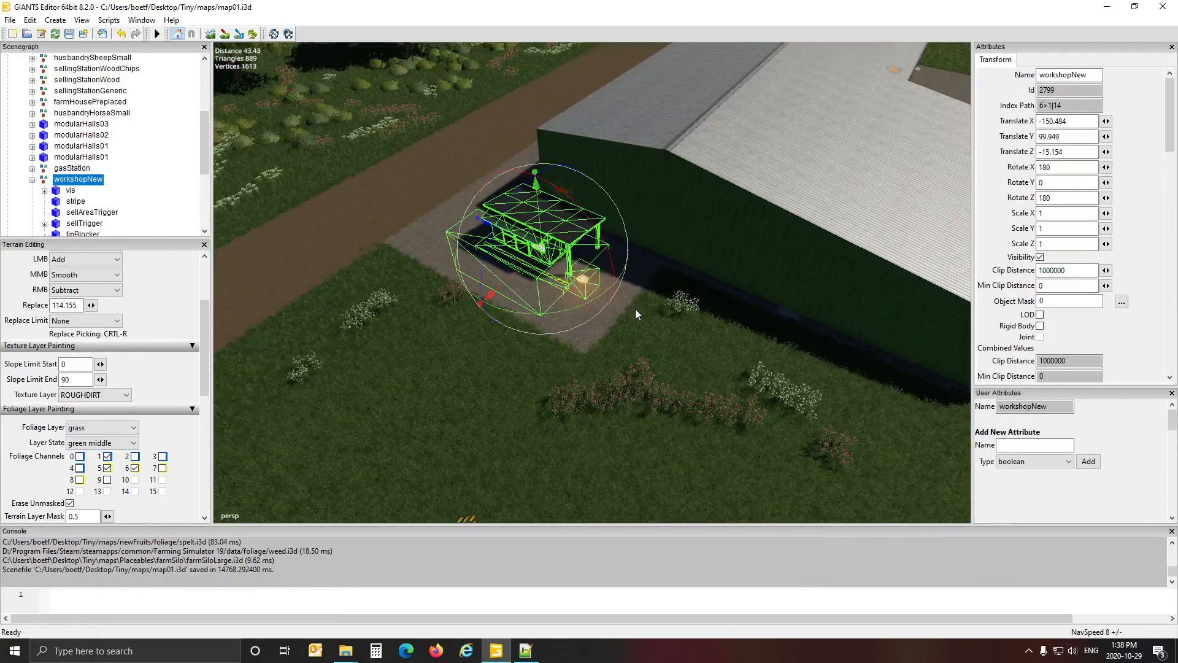
left_click_drag(636, 308, 635, 315, "alt")
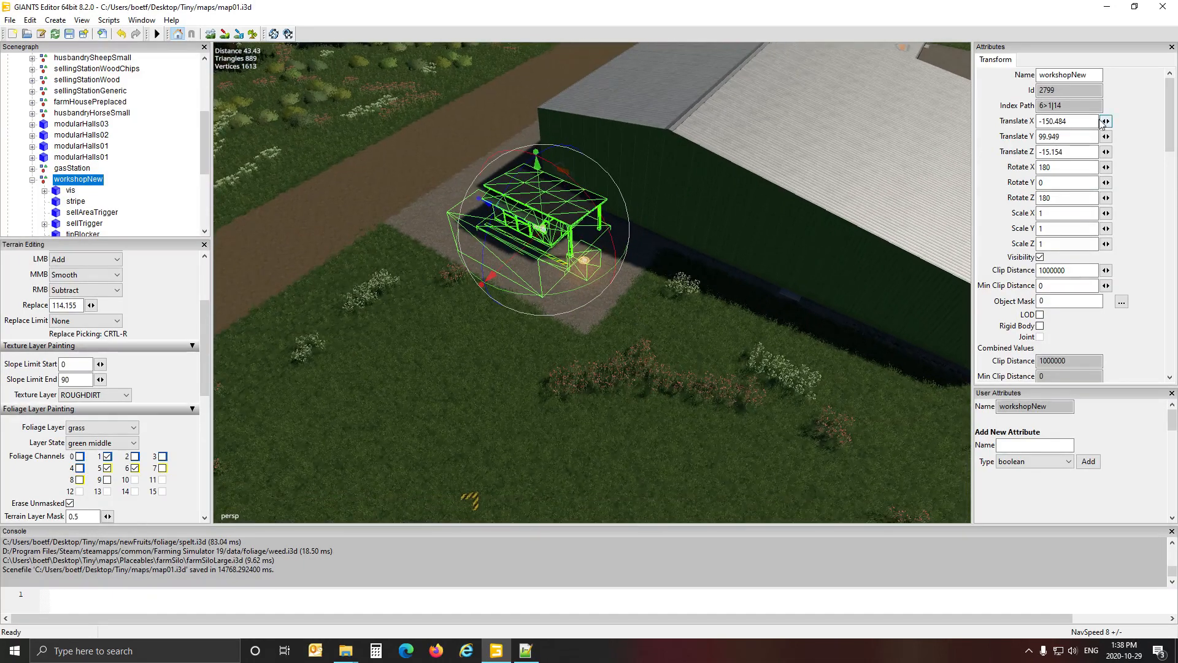
left_click(1083, 127)
left_click(526, 652)
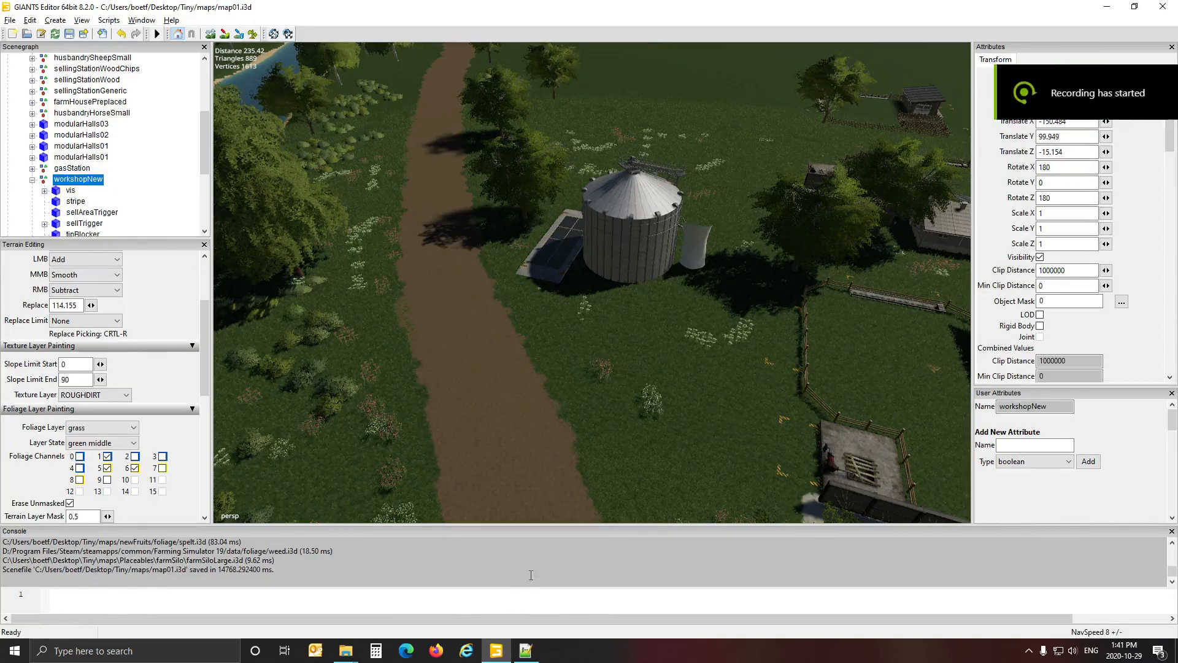
View the large farm silo in the map, and open the Tiny map's Placeables/farmSilo folder in File Explorer.
left_click_drag(624, 418, 702, 440, "alt")
scroll(596, 410, "up", 4)
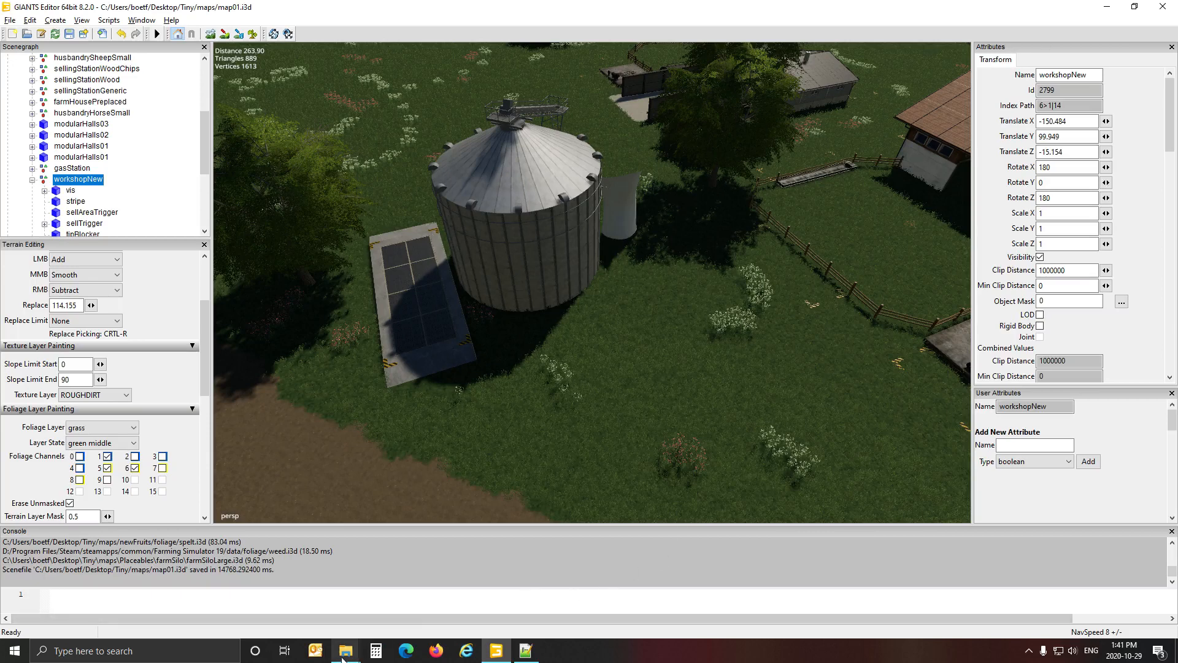
mouse_move(352, 658)
left_click(329, 607)
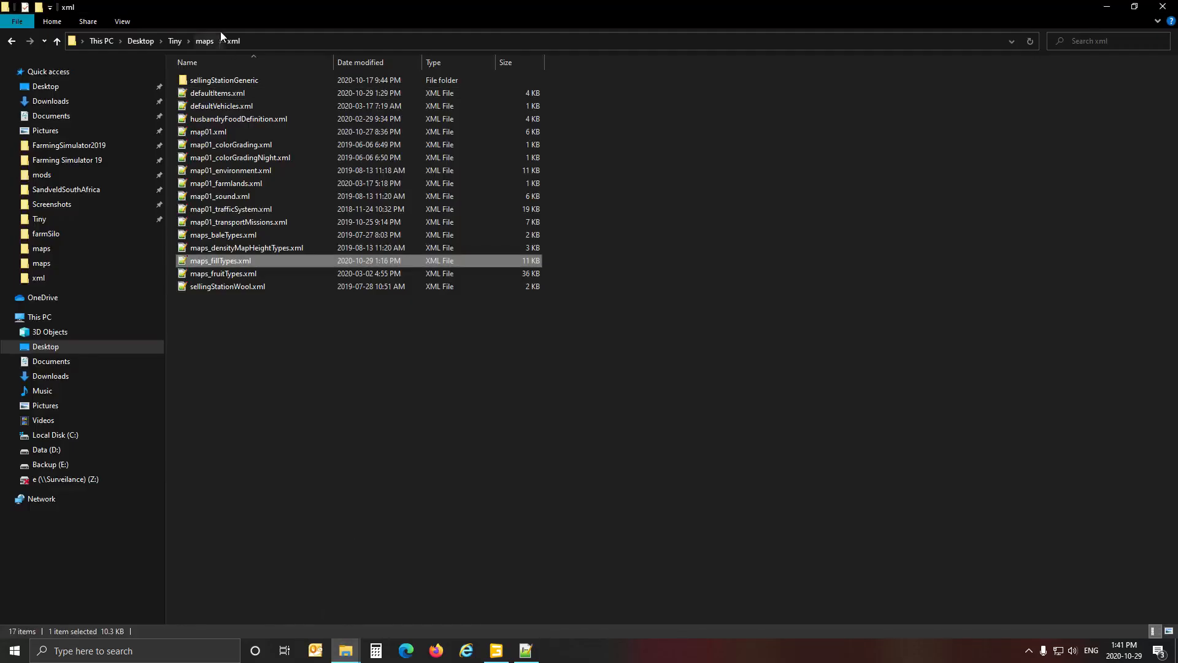
left_click(205, 42)
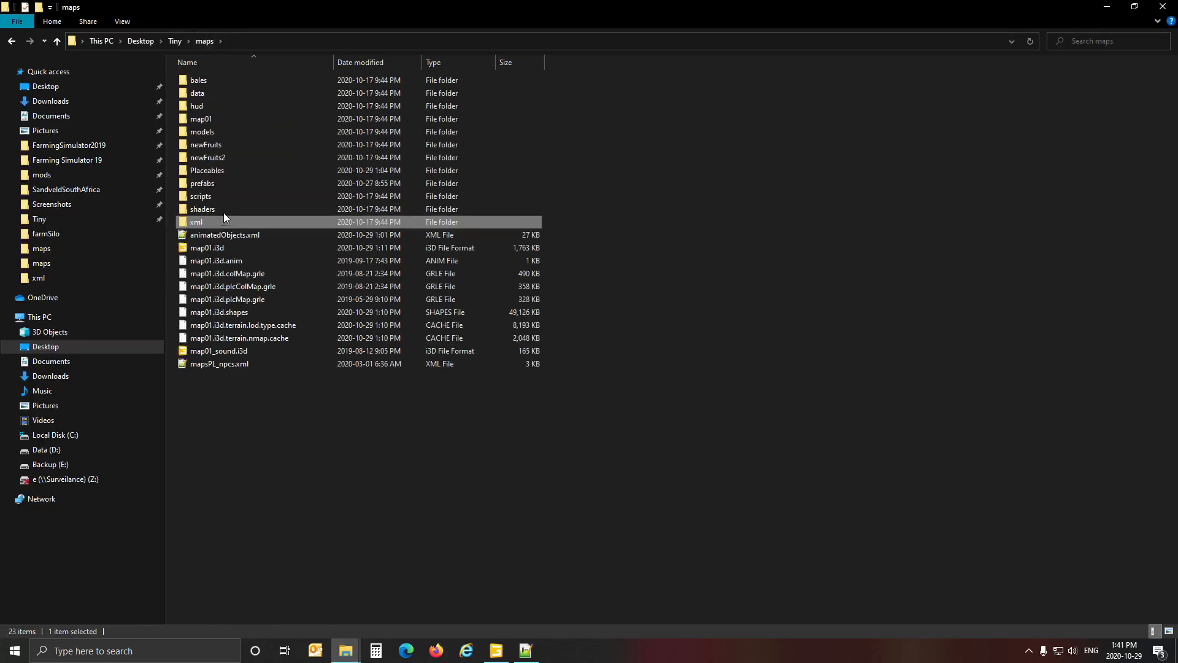
double_click(219, 170)
double_click(233, 118)
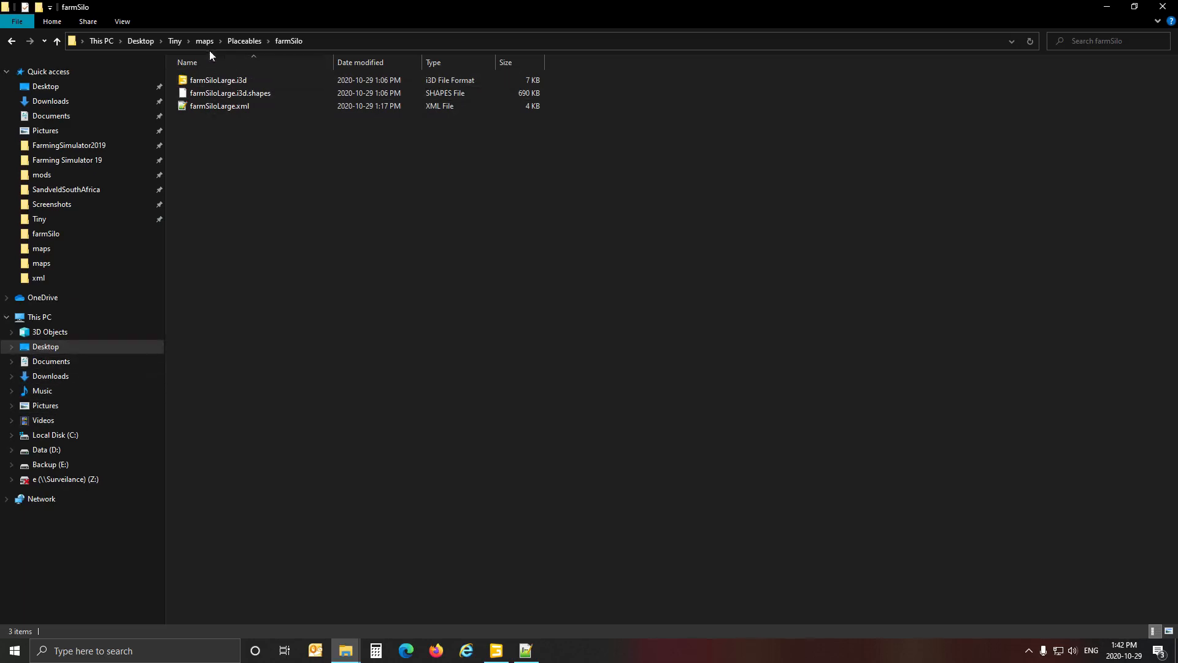
Open modDesc.xml from the Tiny folder in Notepad++ and examine its store items, texts, vehicle types and source files.
left_click(176, 42)
double_click(220, 197)
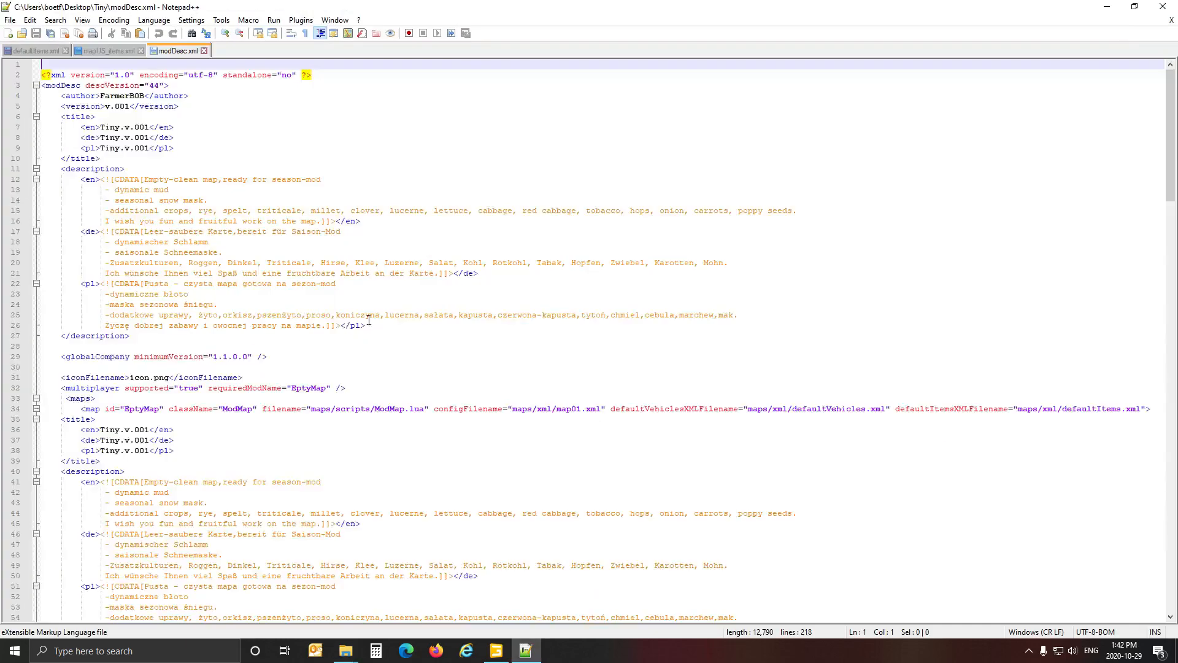
scroll(218, 404, "down", 20)
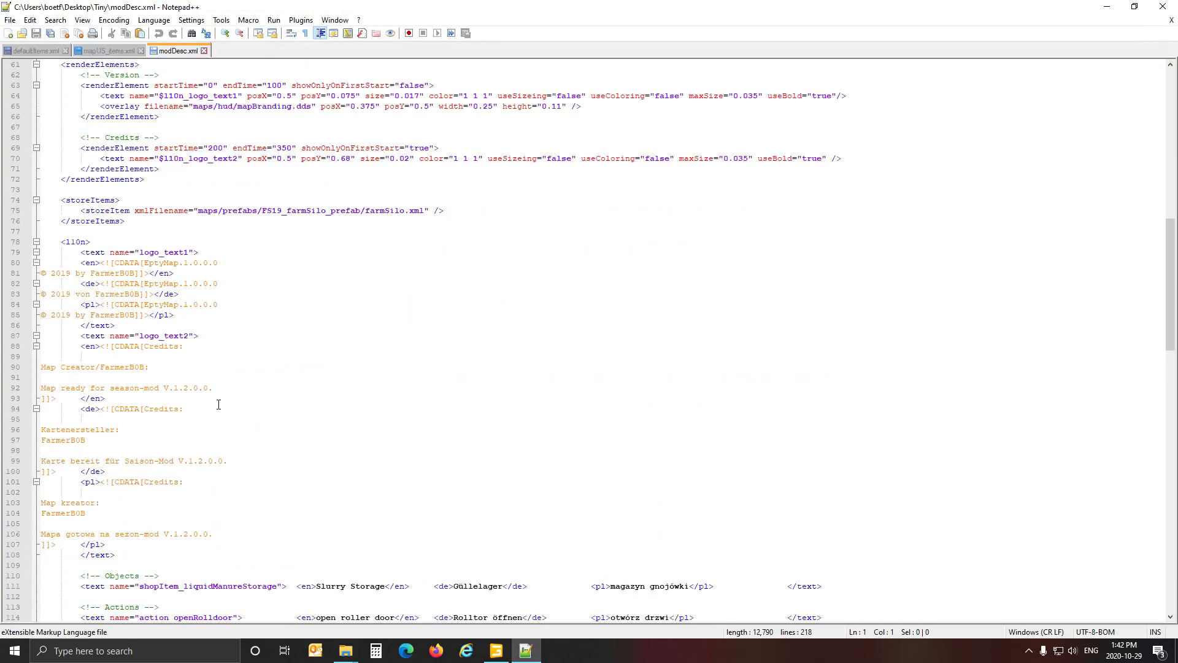
scroll(219, 403, "up", 7)
scroll(218, 403, "down", 20)
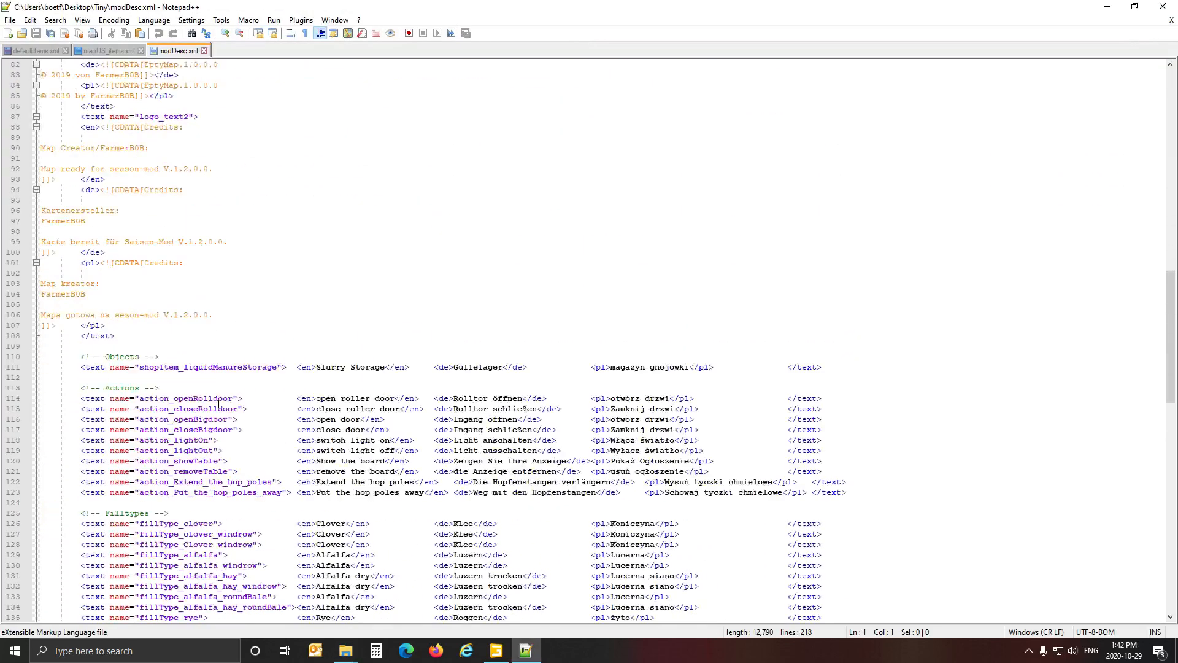
scroll(218, 404, "down", 20)
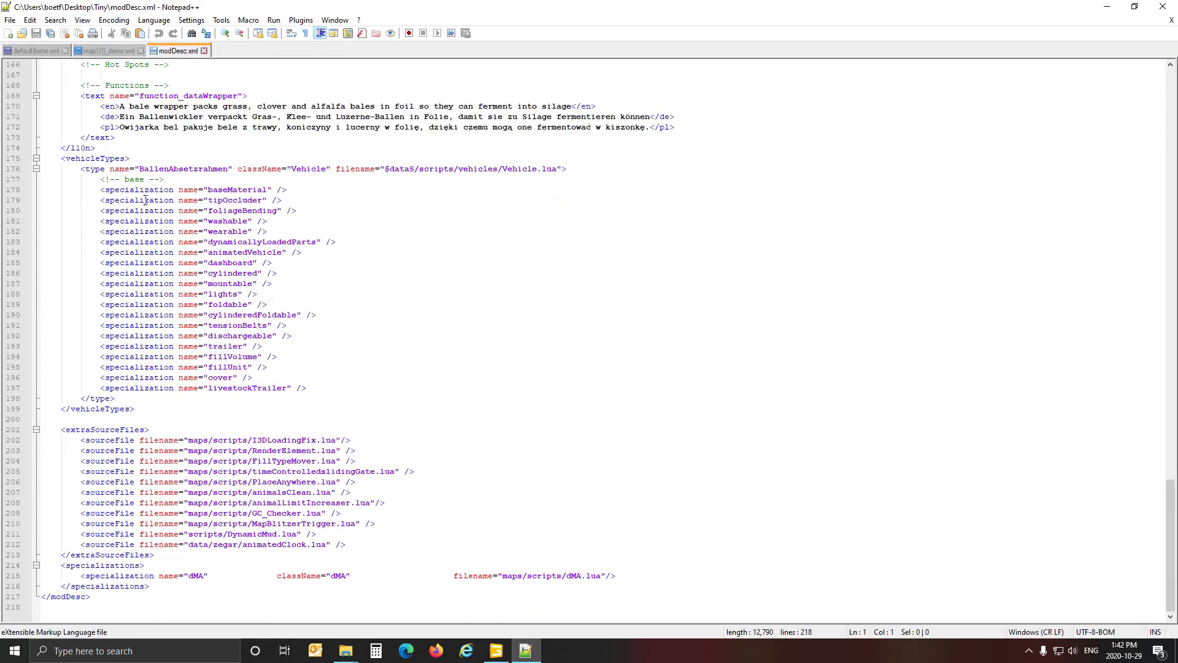
scroll(200, 180, "up", 11)
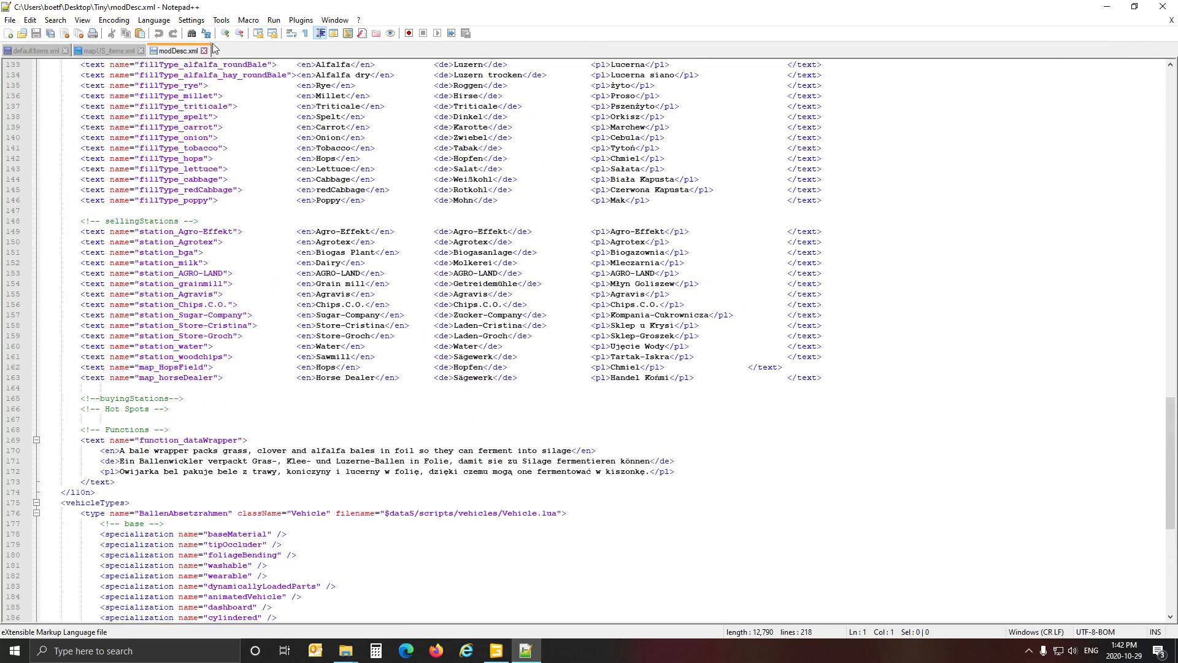
Close modDesc.xml and open map01.xml from the Tiny folder's maps/xml subfolder in Notepad++.
left_click(205, 51)
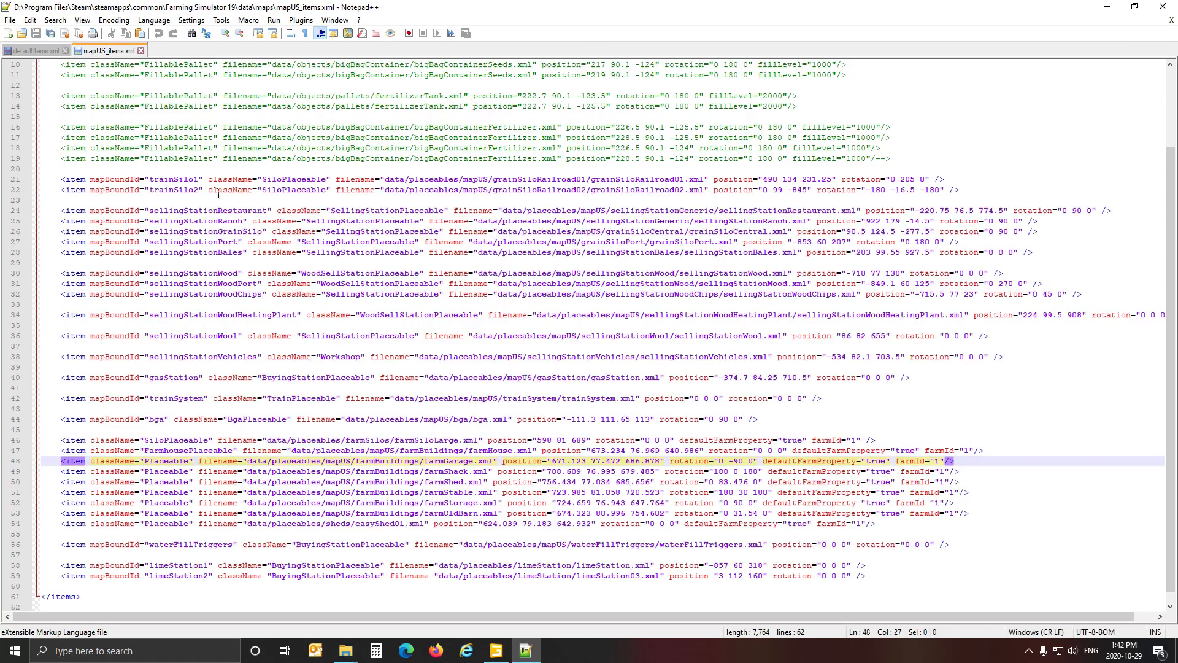
left_click(345, 649)
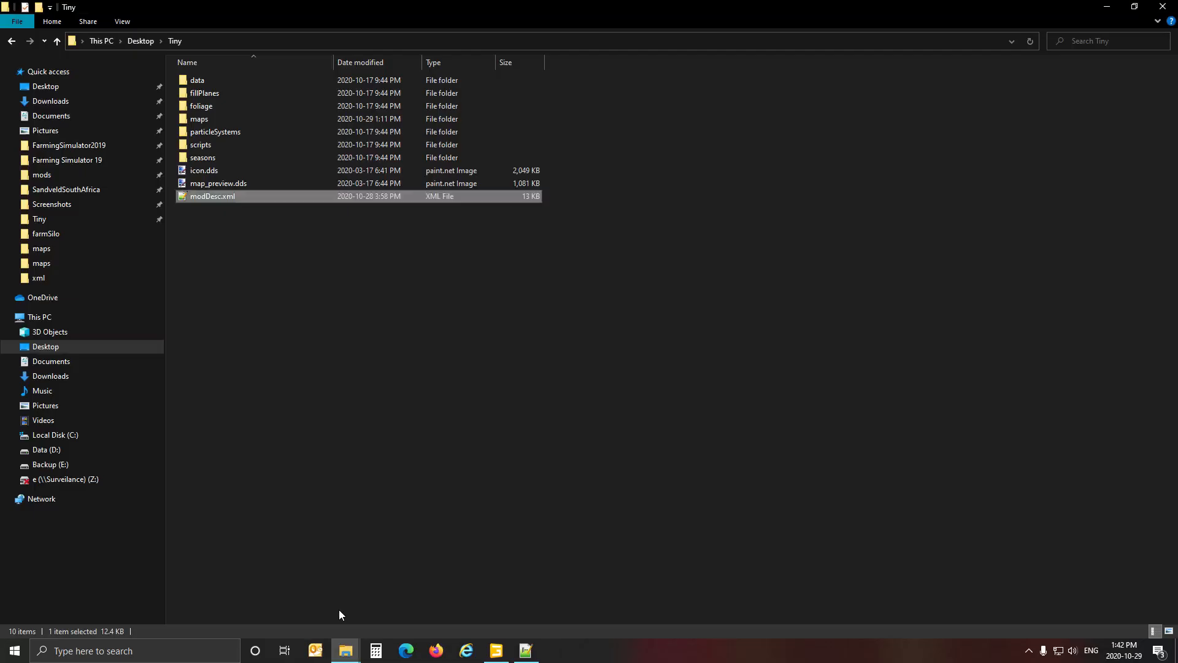
double_click(208, 118)
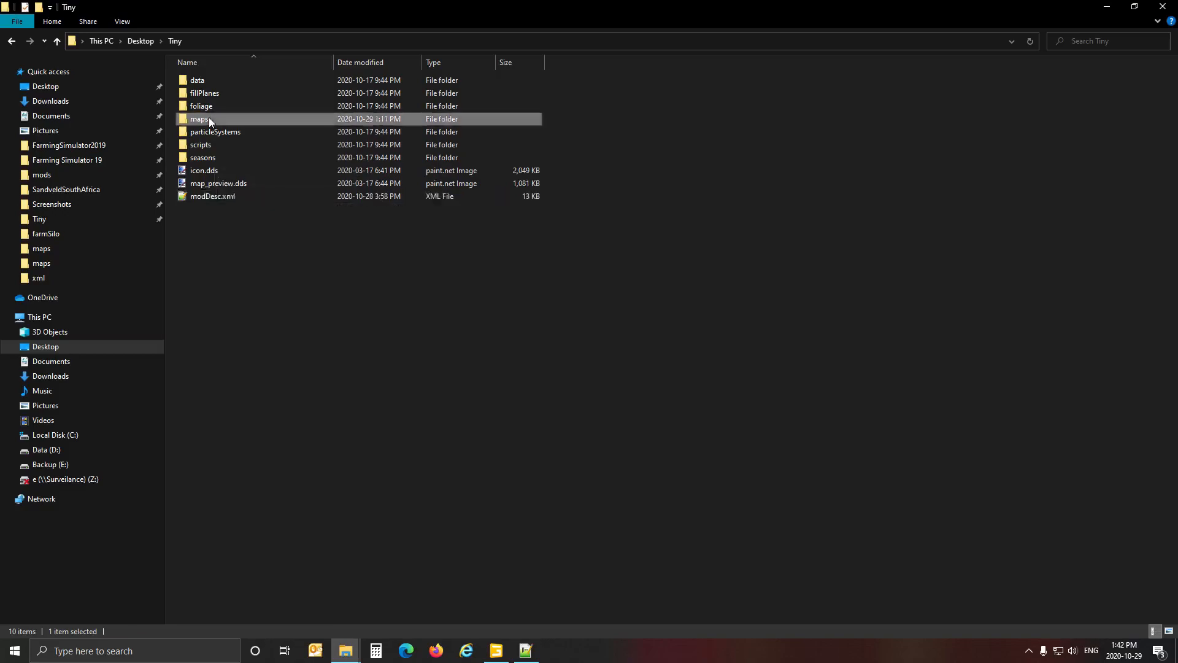
double_click(222, 223)
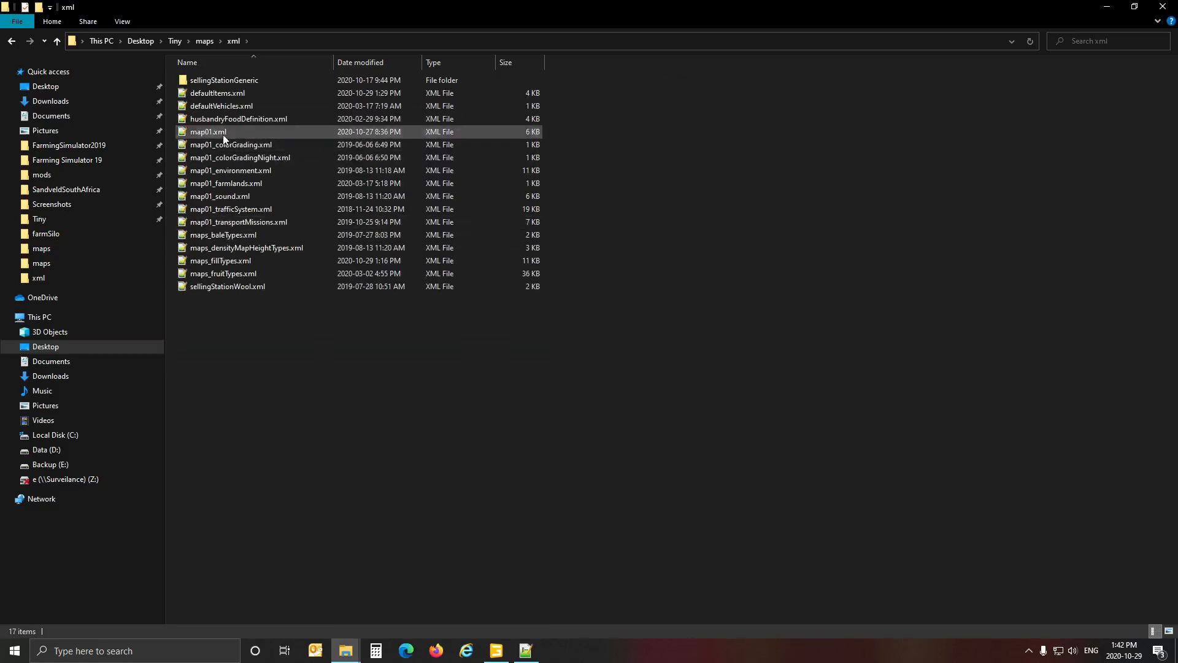
double_click(223, 133)
Examine map01.xml's hotspots, additional files, ground type mappings and type file references, and close the file.
scroll(252, 271, "down", 15)
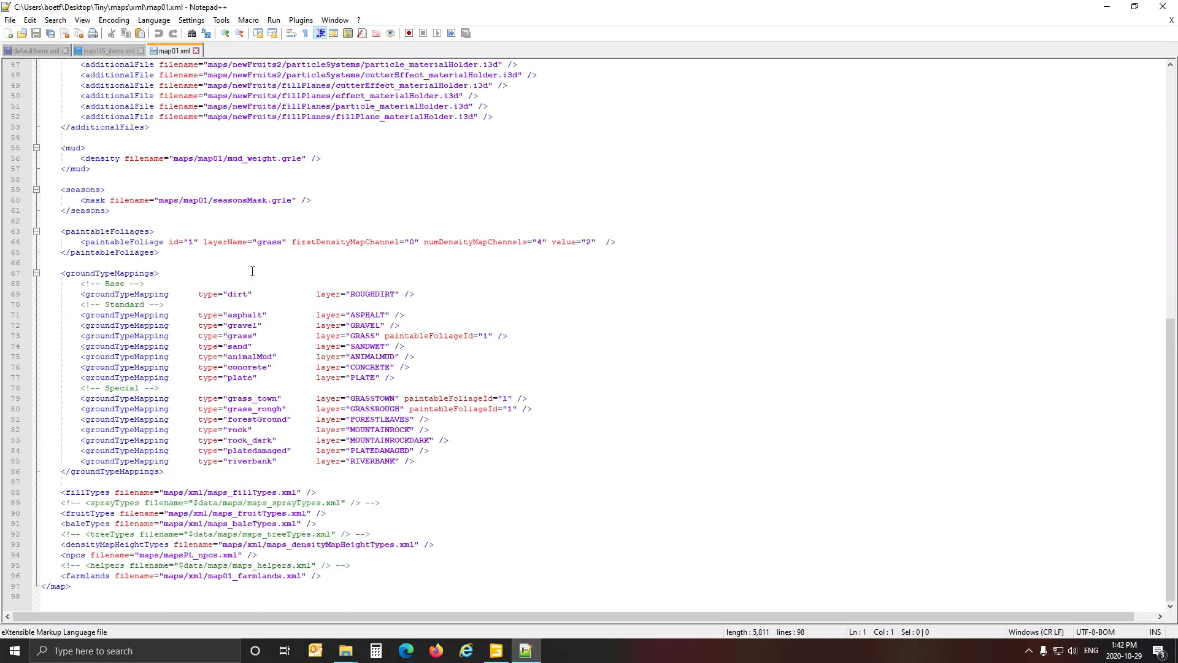
scroll(244, 342, "up", 3)
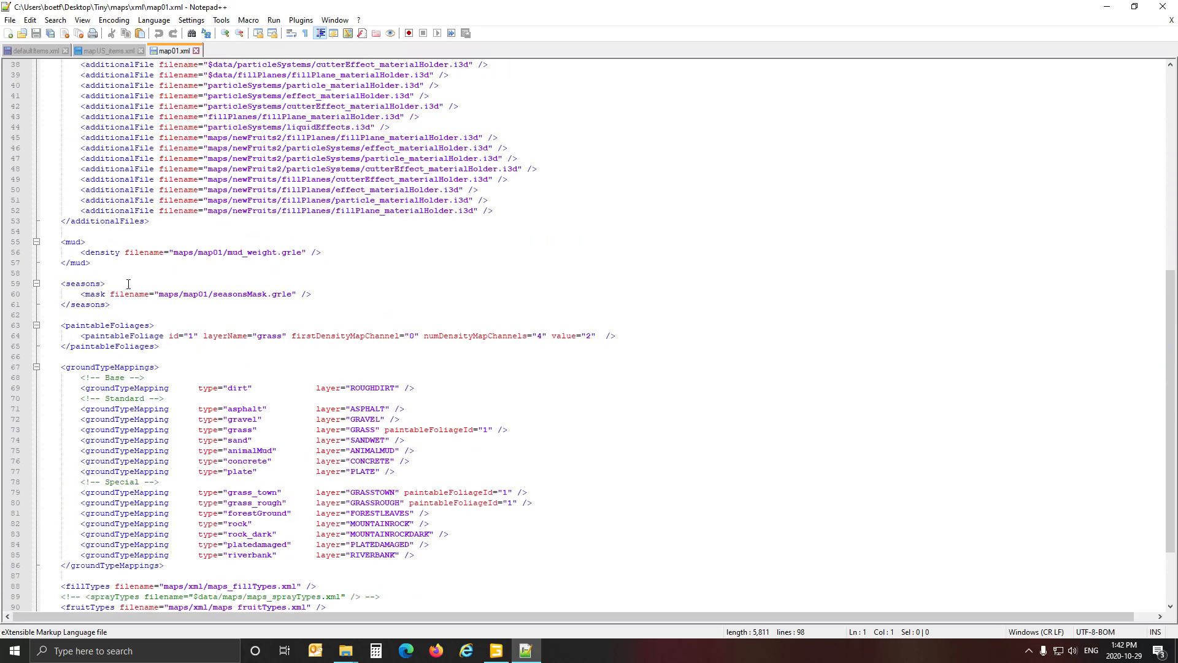
scroll(128, 284, "up", 10)
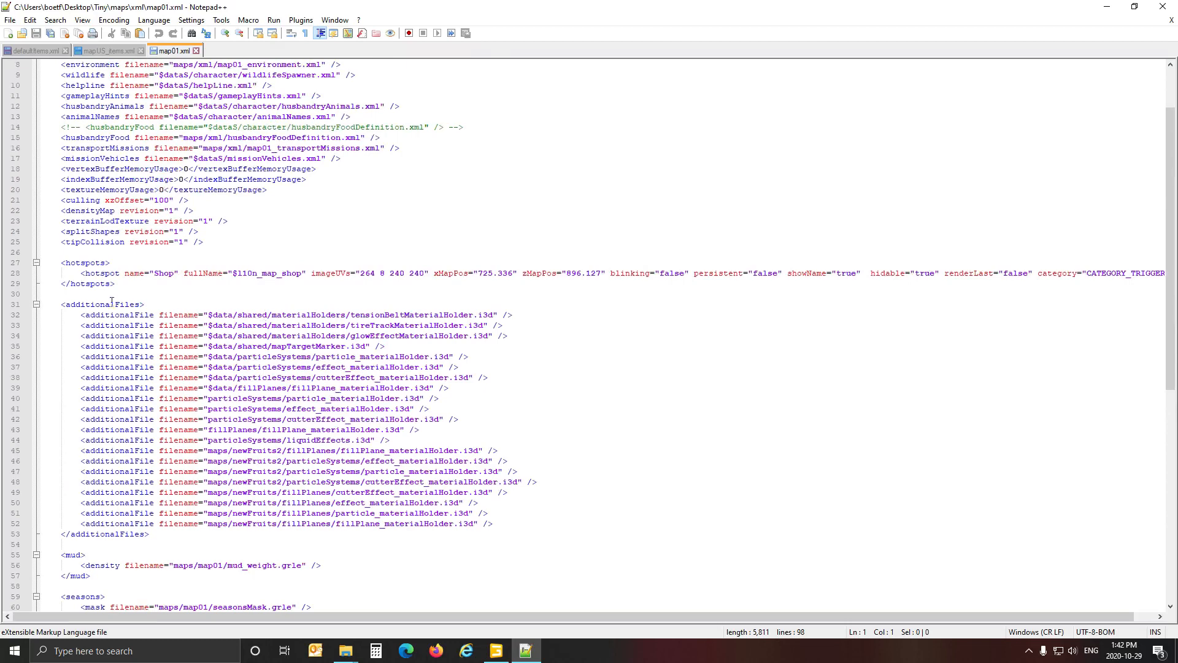
scroll(113, 344, "down", 3)
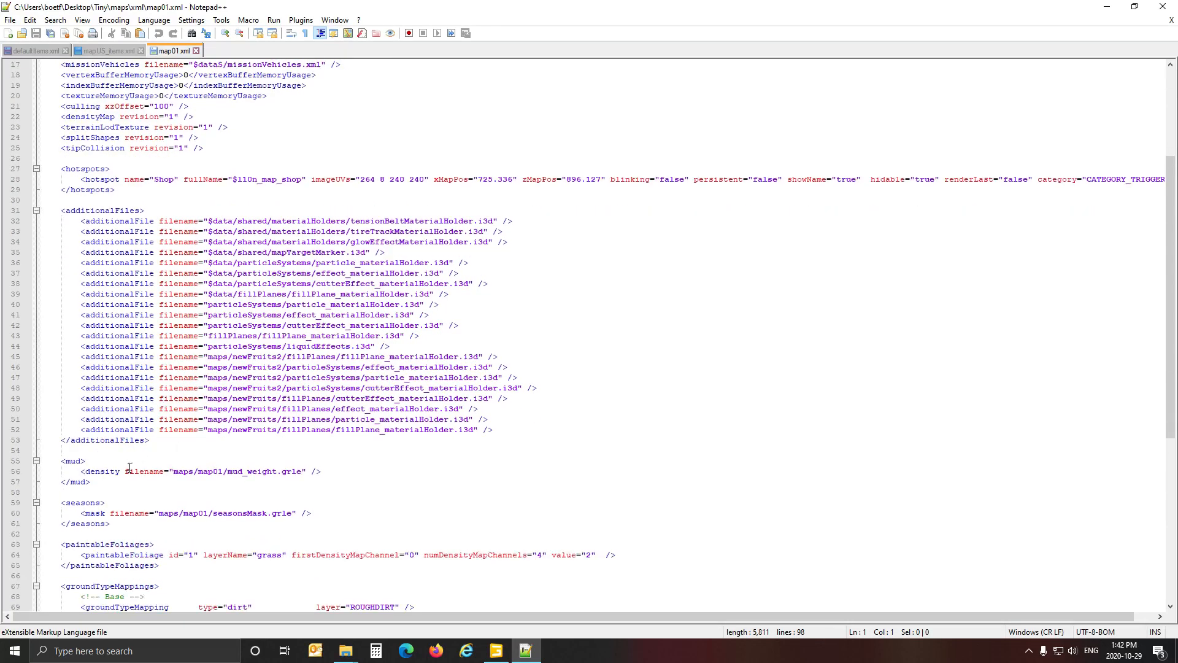
scroll(210, 483, "down", 4)
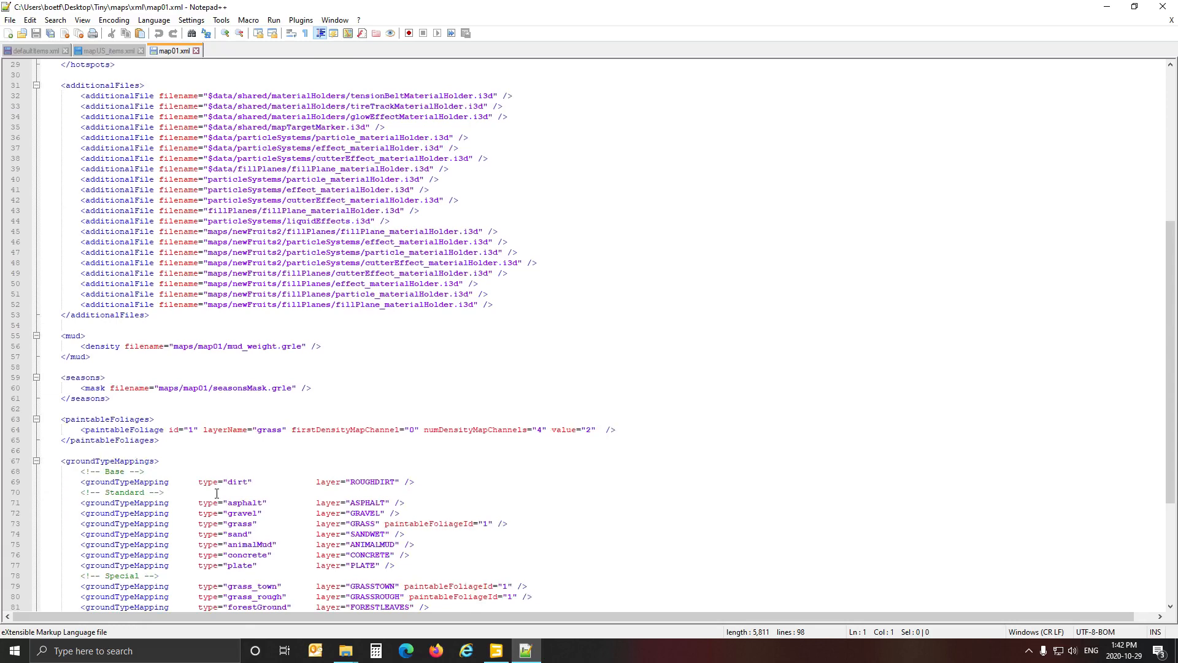
scroll(217, 493, "up", 1)
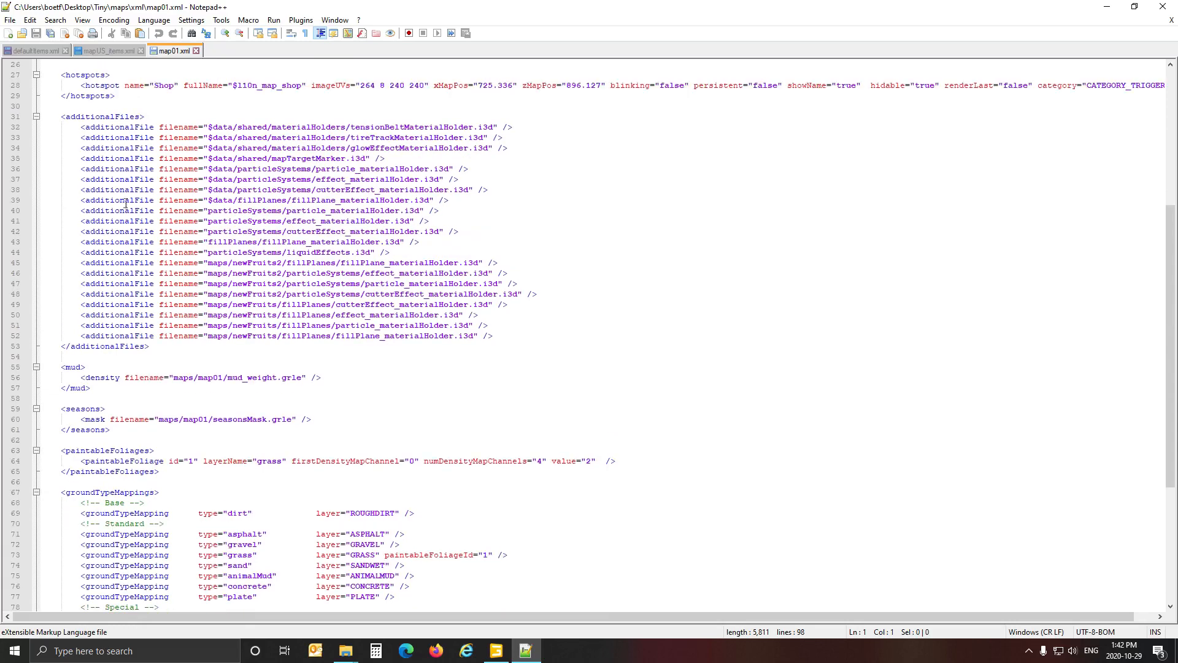
left_click(195, 51)
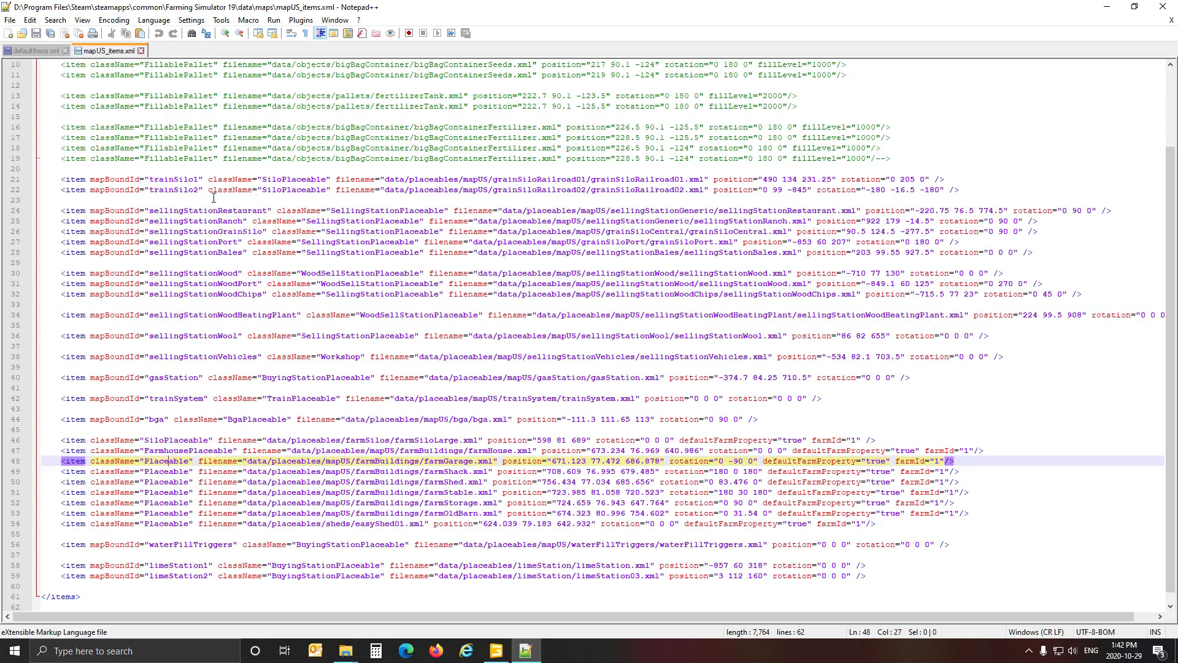
Reopen modDesc.xml from the Tiny folder and locate the farm silo storeItem entry under storeItems.
left_click(341, 654)
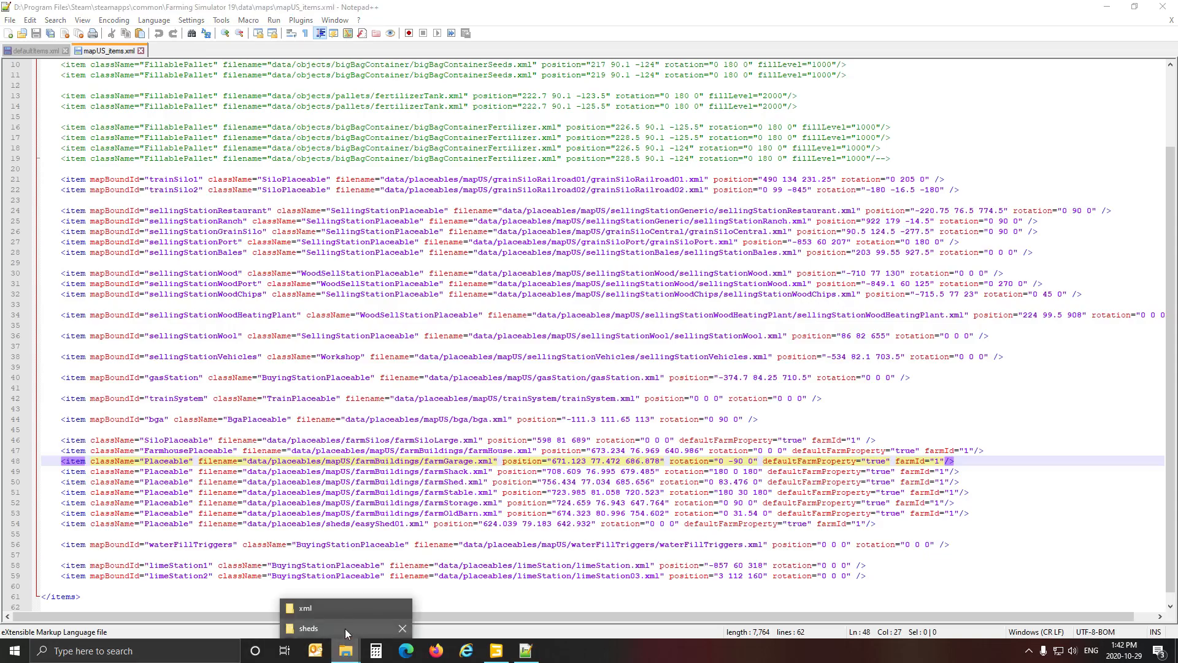
left_click(344, 608)
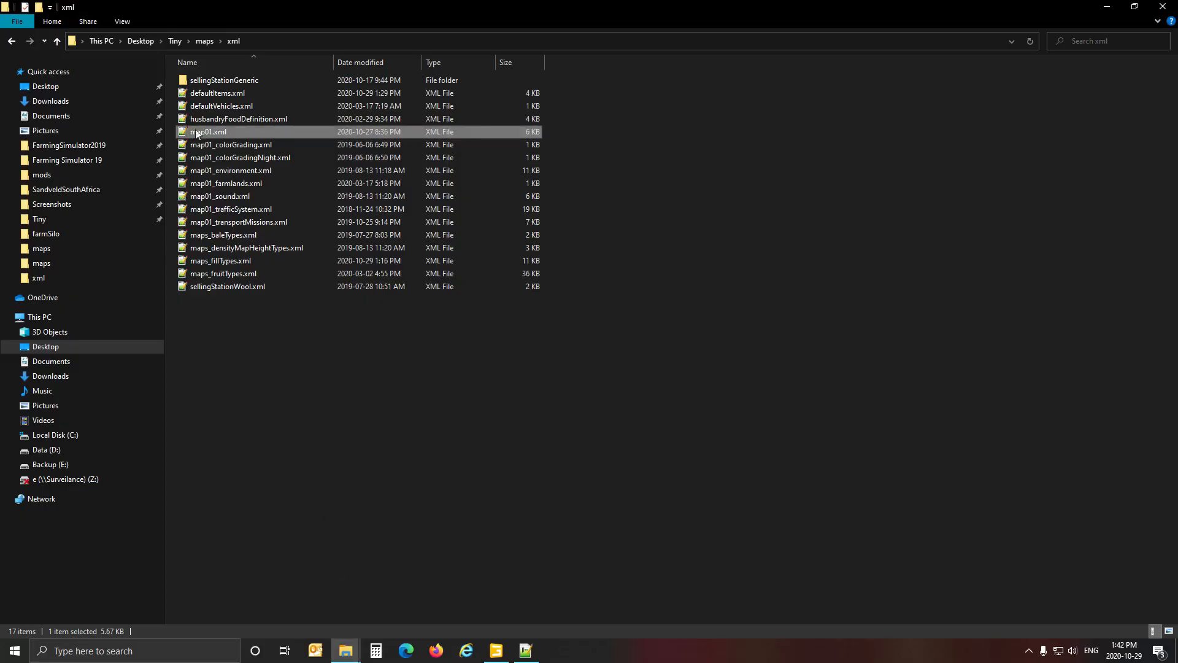
left_click(177, 41)
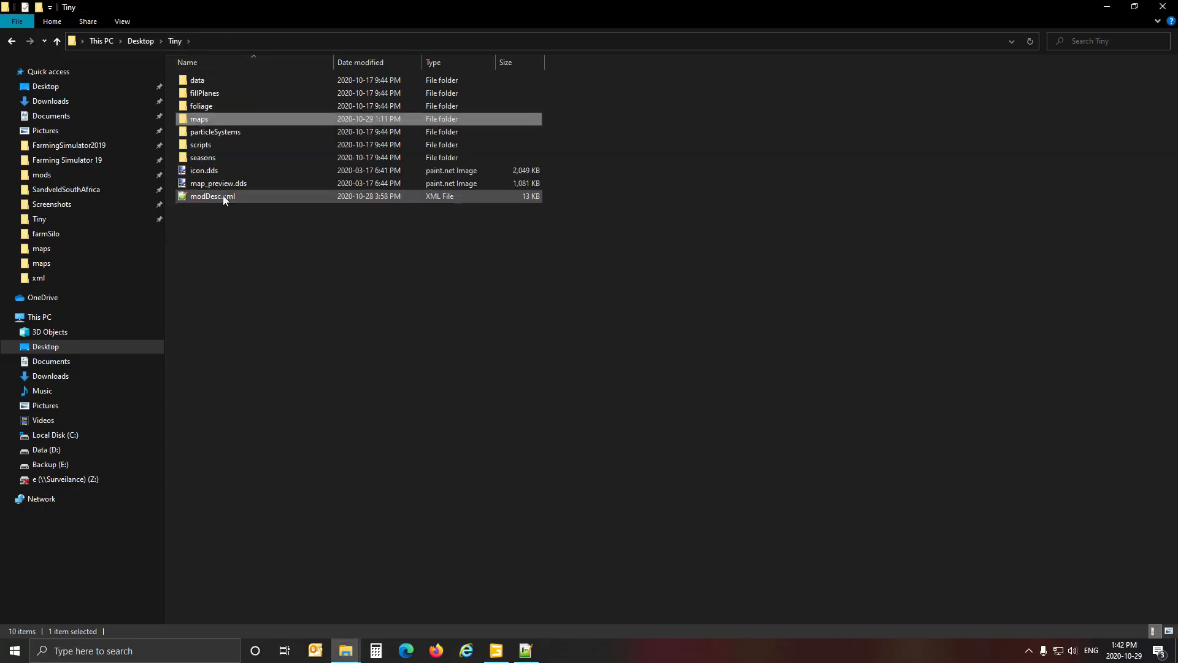
double_click(223, 195)
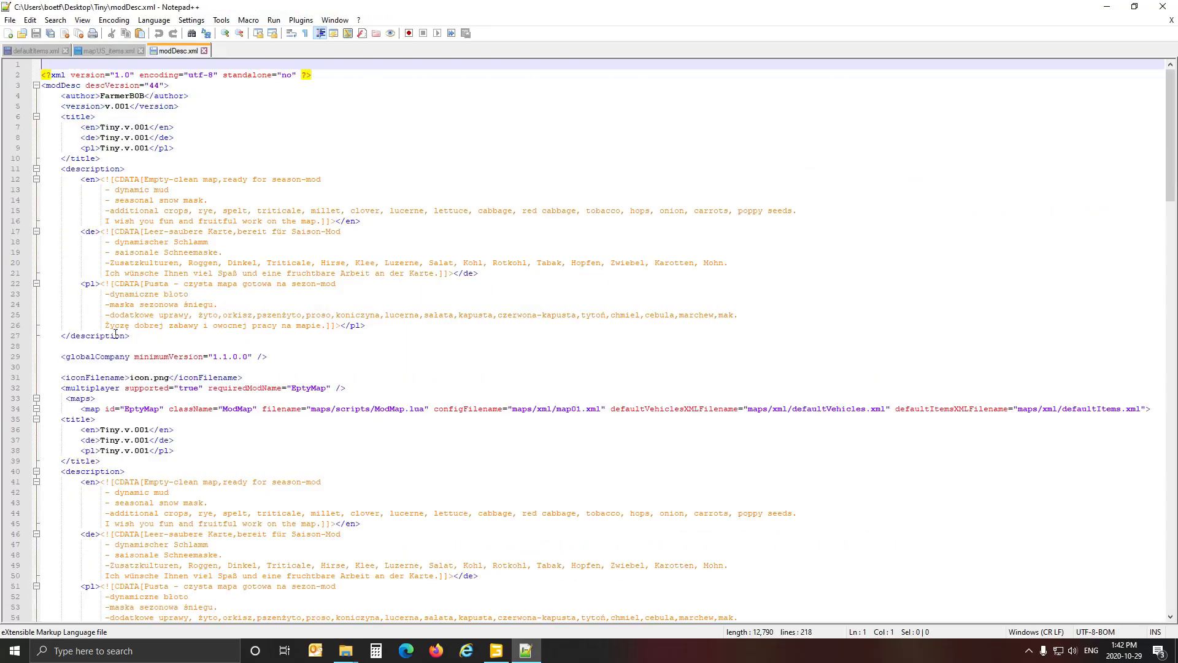
scroll(109, 333, "down", 9)
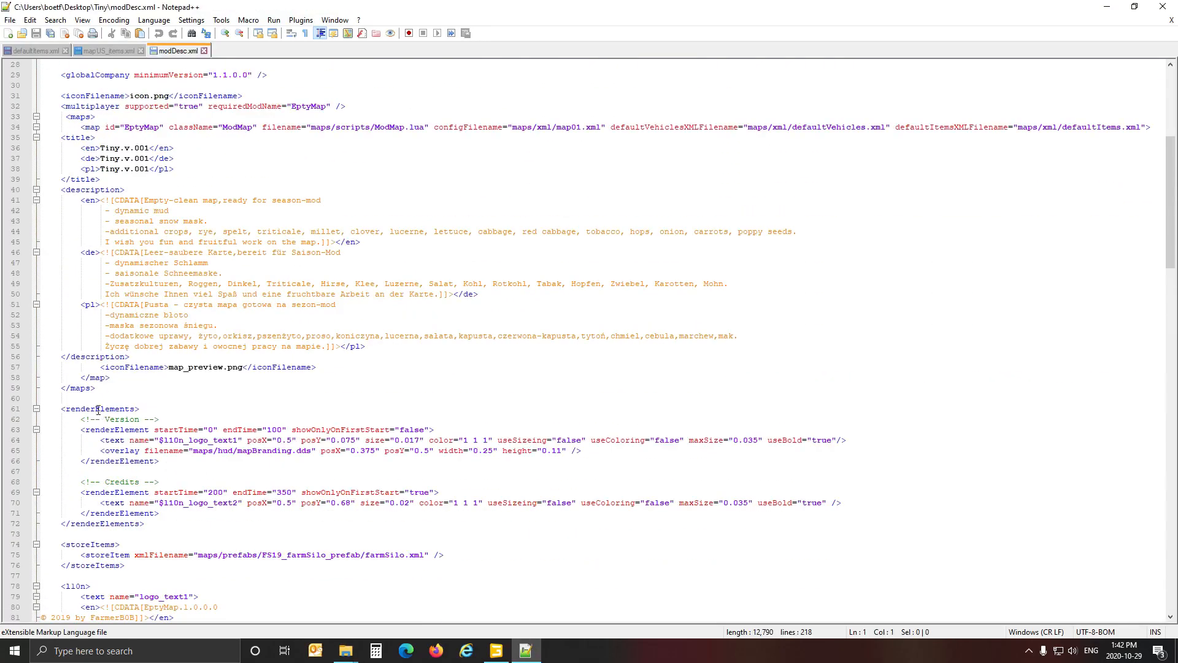
left_click(94, 360)
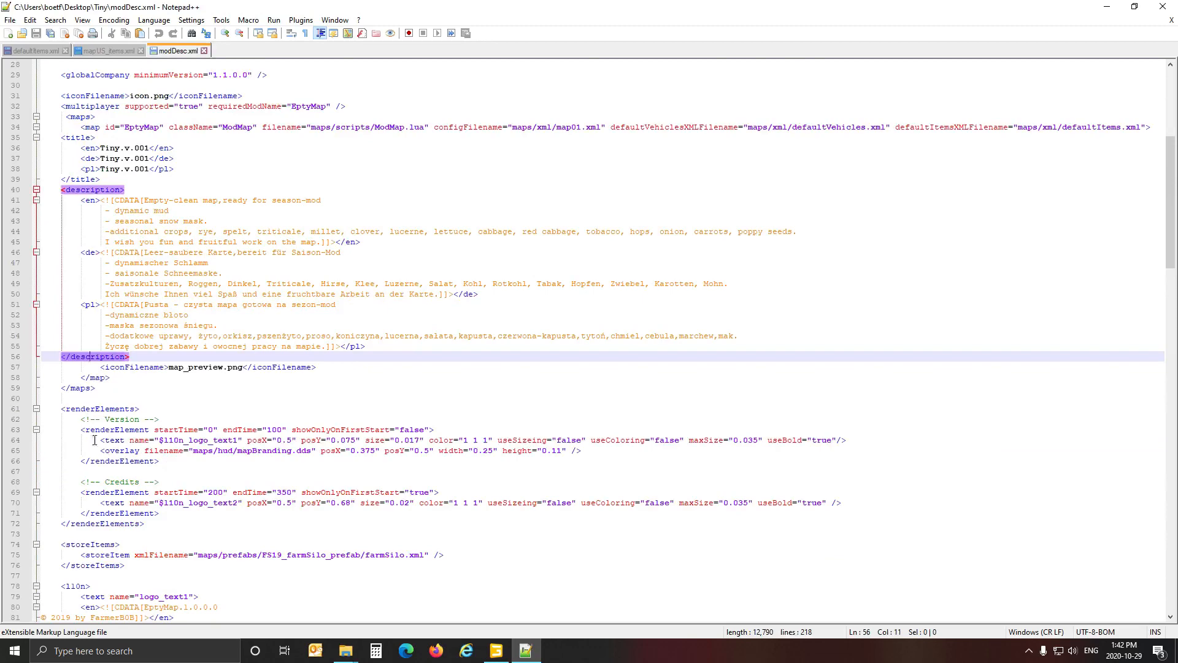
scroll(94, 440, "down", 4)
left_click(93, 421)
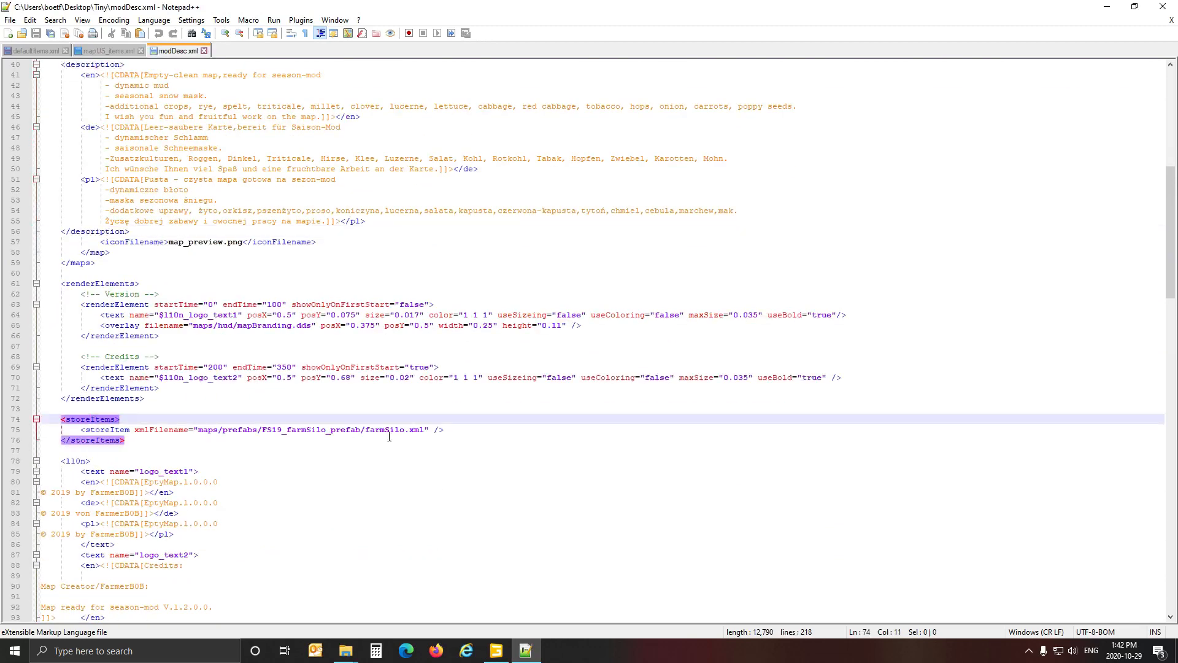
left_click(269, 434)
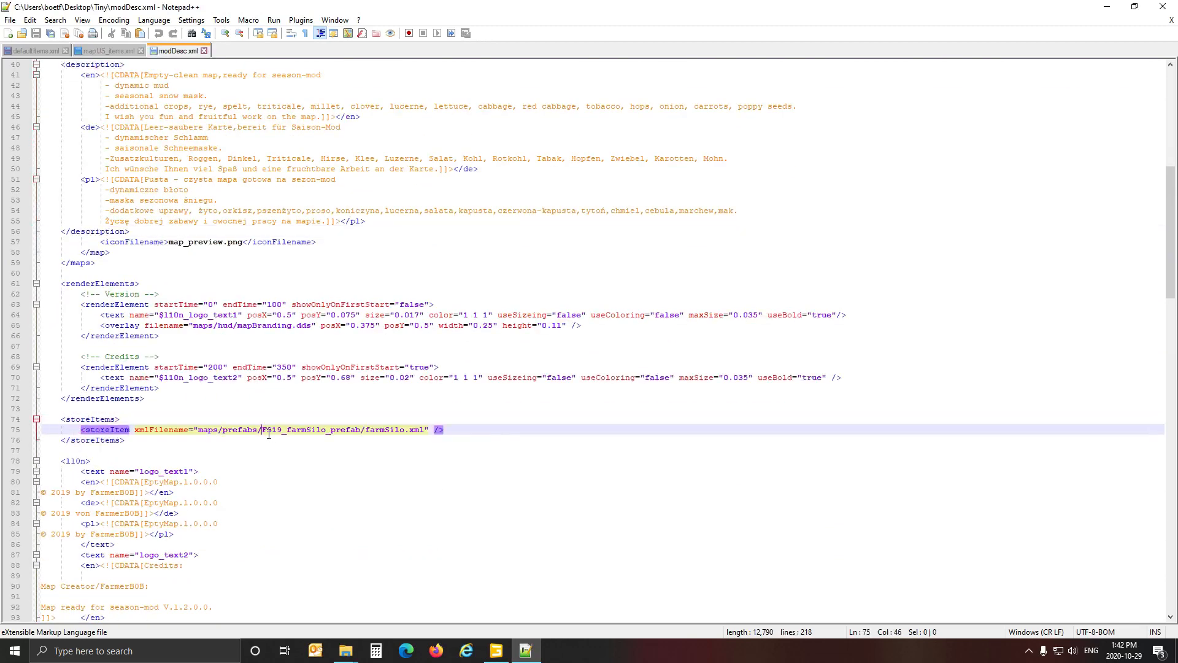
Open Tiny's maps/Placeables/farmSilo folder in File Explorer and copy the maps\Placeables\farmSilo part of its path.
left_click(345, 650)
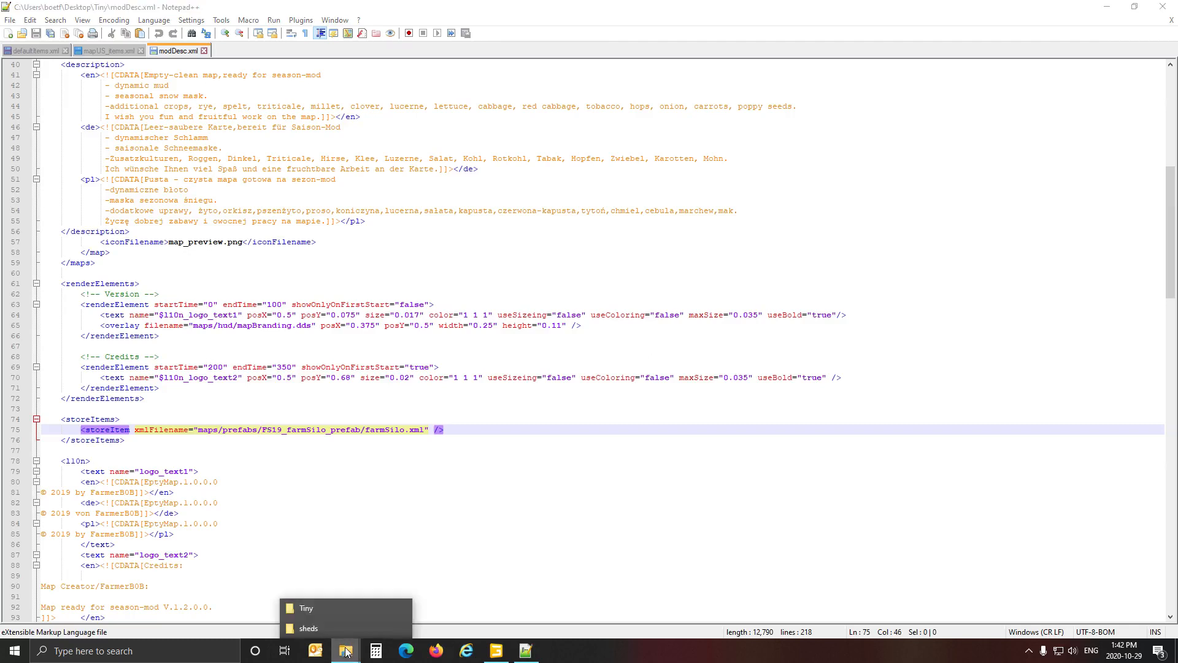
left_click(333, 612)
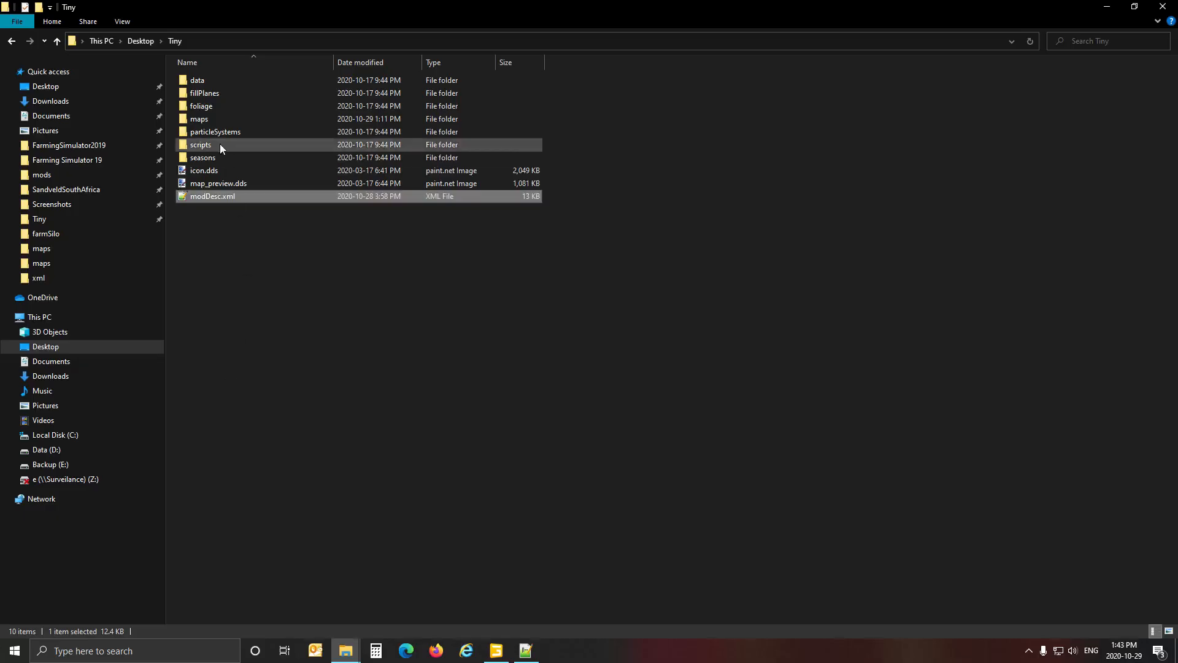
double_click(204, 120)
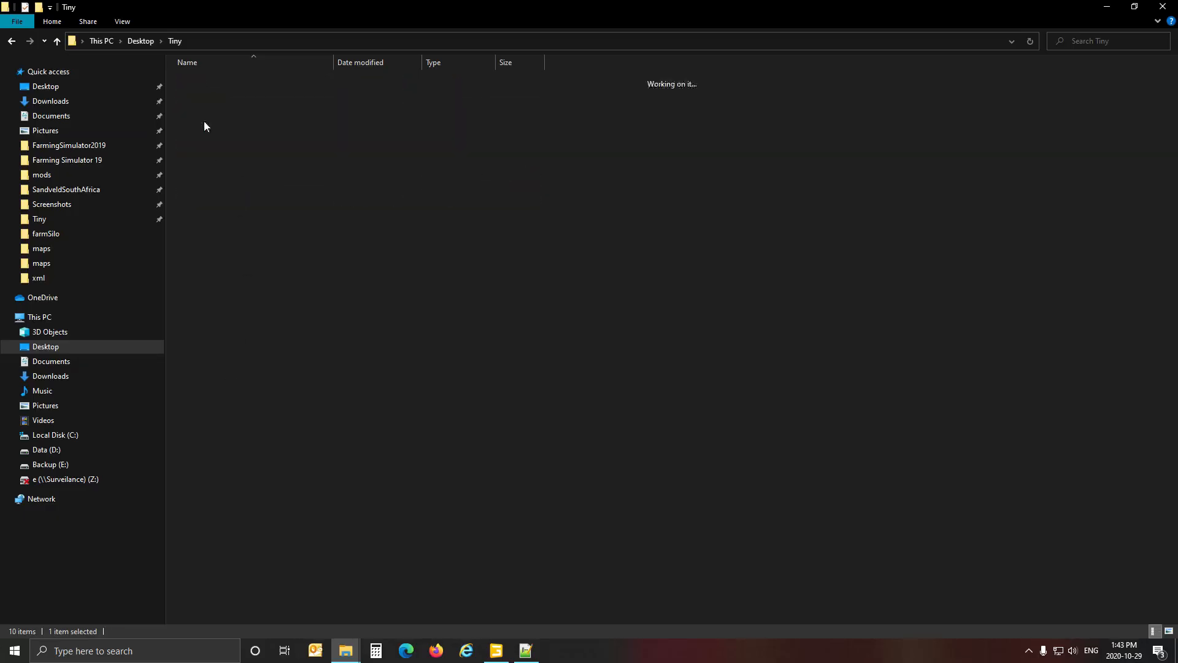
double_click(223, 171)
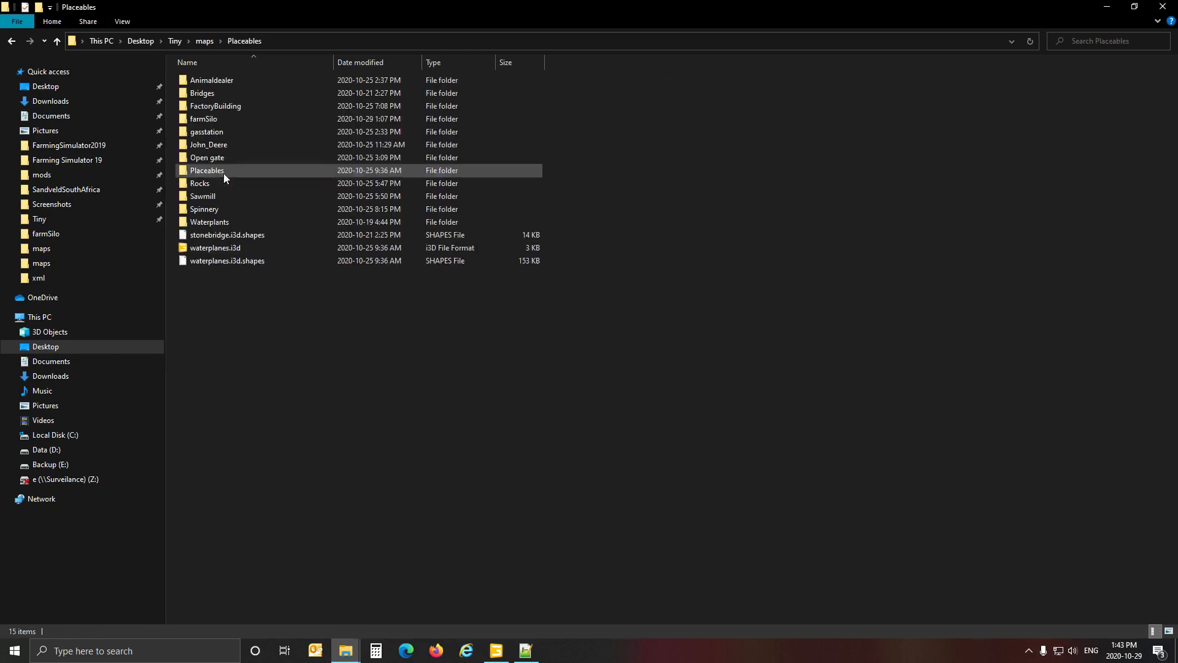
double_click(223, 119)
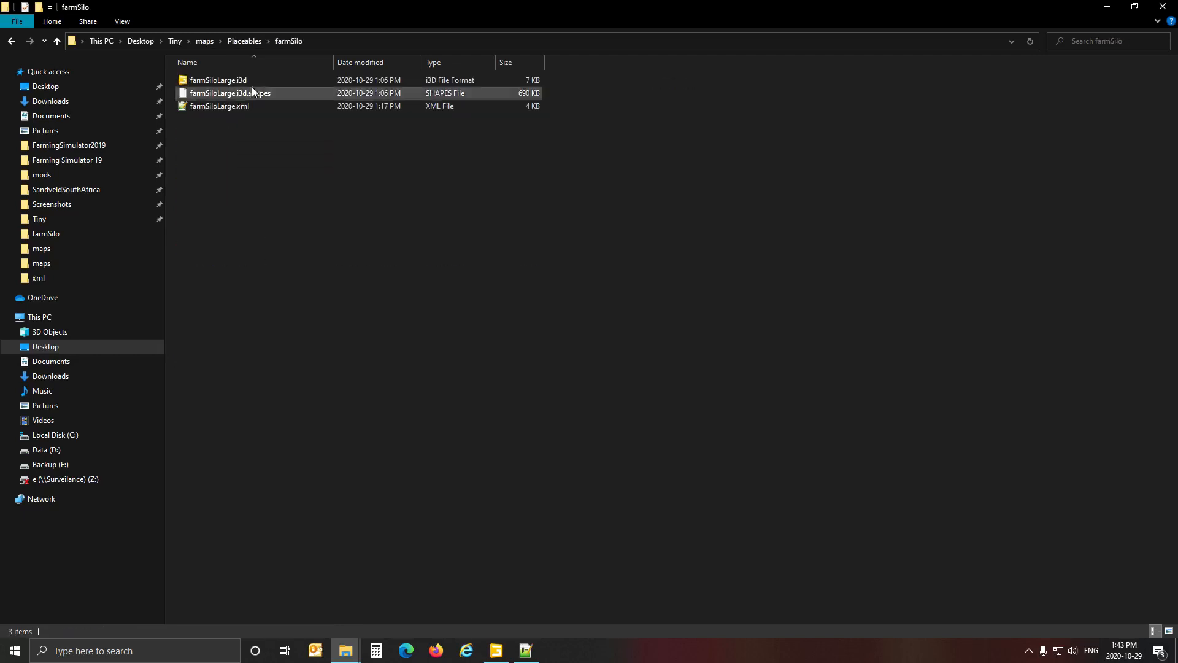
left_click(347, 41)
left_click_drag(183, 48, 288, 48)
key("ctrl+c")
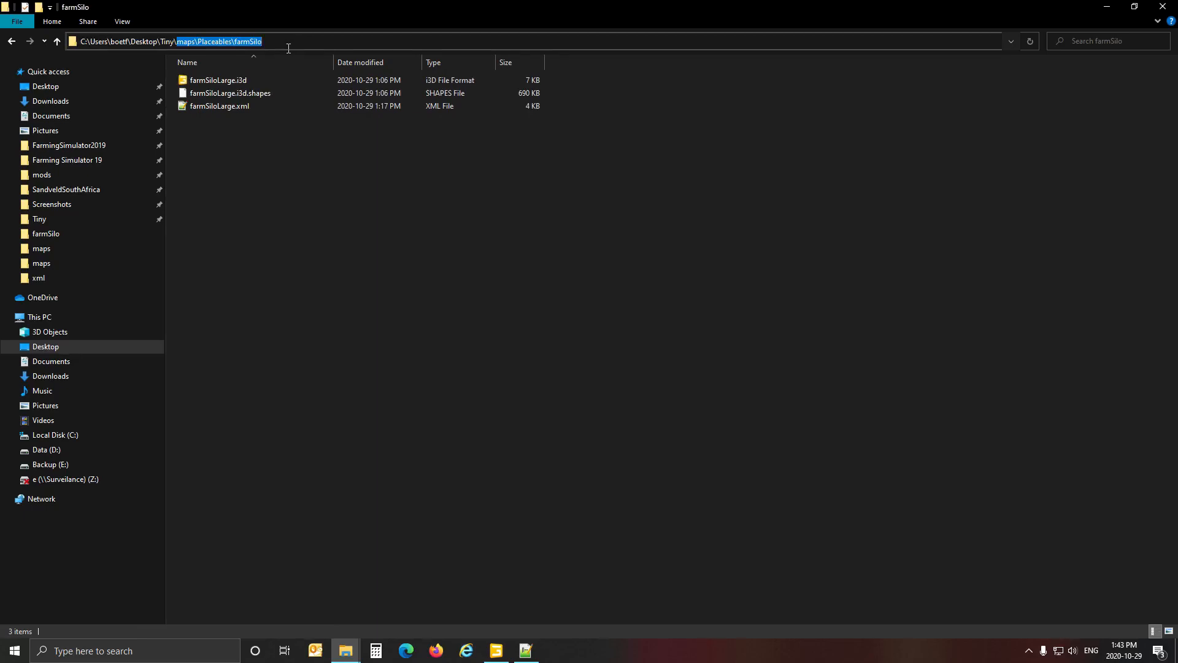
In modDesc.xml in Notepad++, replace the storeItem's folder path with maps/Placeables/farmSilo, using forward slashes.
left_click(527, 652)
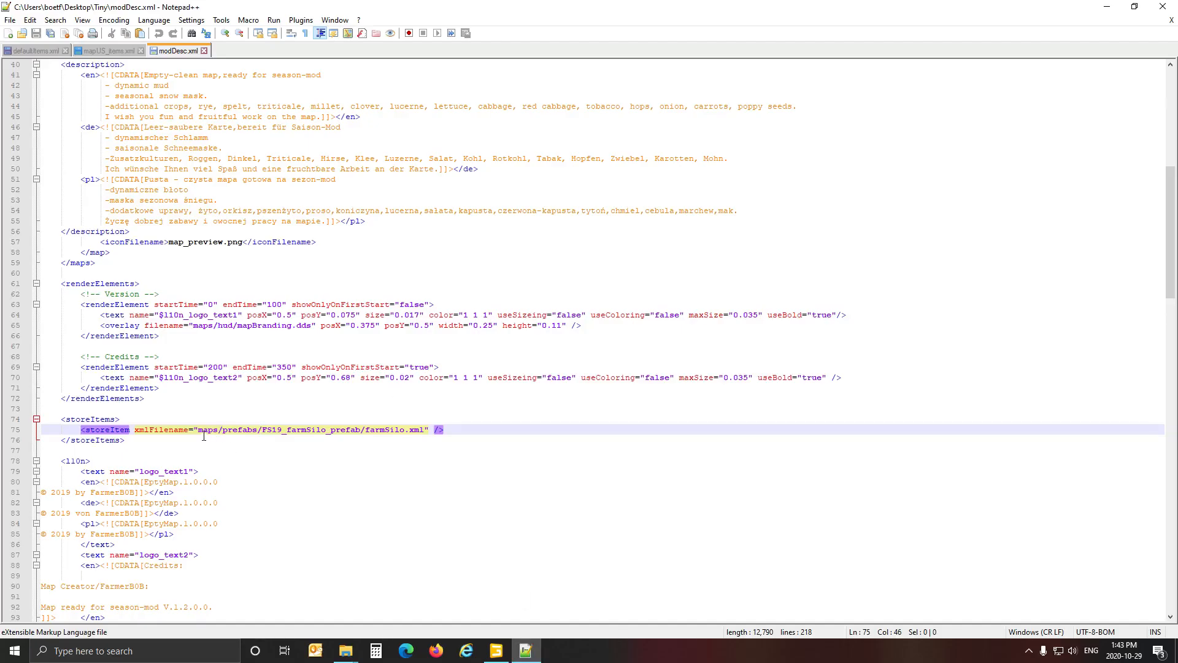
left_click_drag(197, 432, 367, 436)
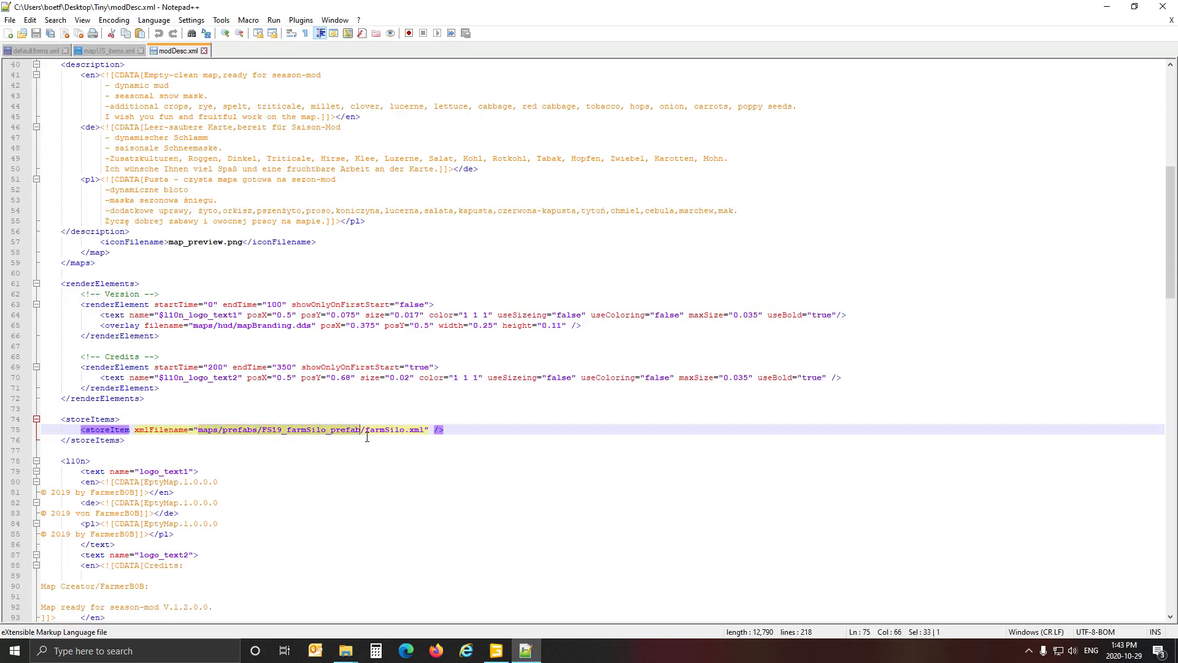
key("ctrl+v")
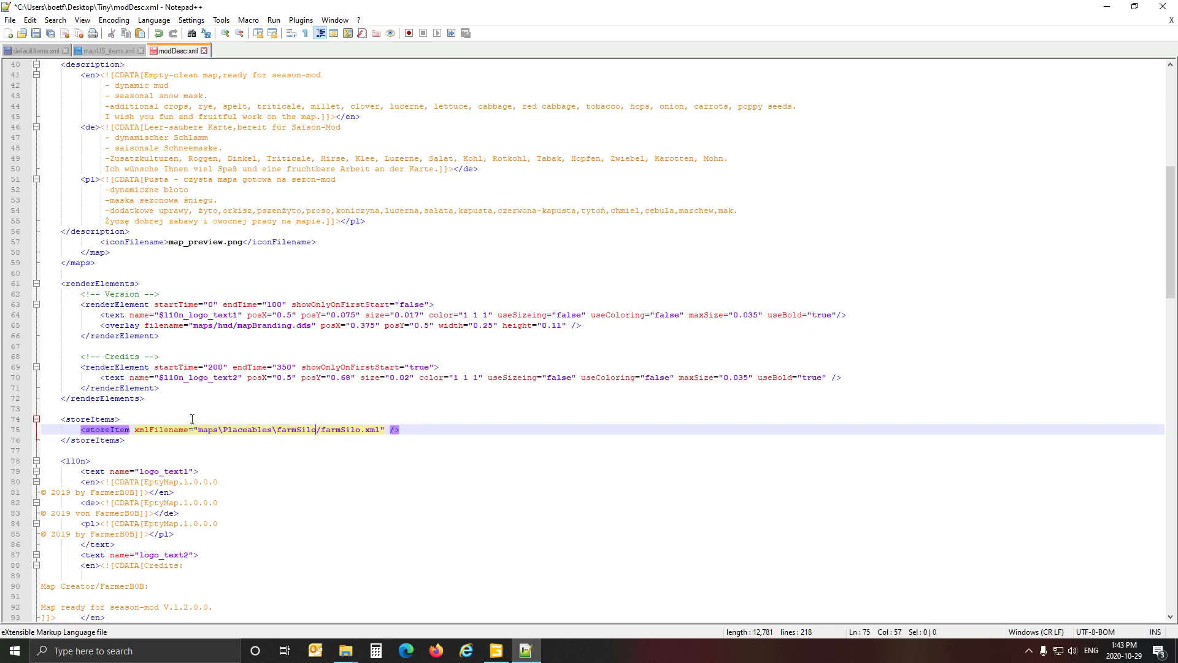
left_click_drag(217, 433, 271, 434)
type("/")
type("/")
Replace the storeItem's file name with farmSiloLarge, copied from the XML file in the farmSilo folder, and save modDesc.xml.
left_click(345, 650)
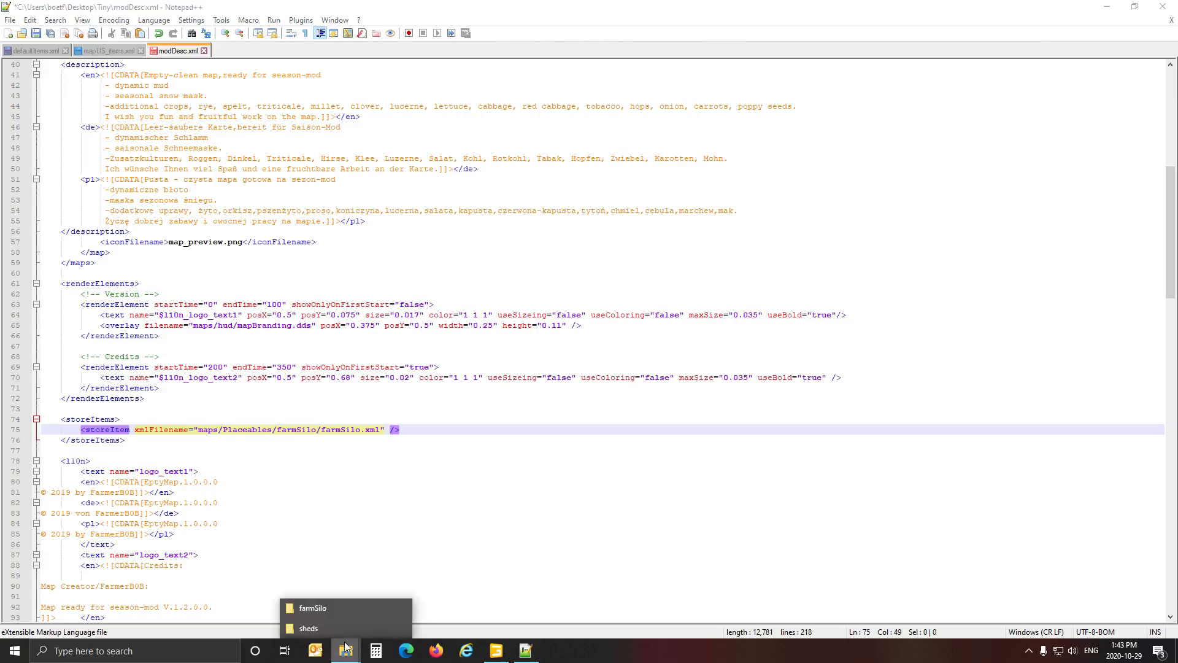
left_click(337, 606)
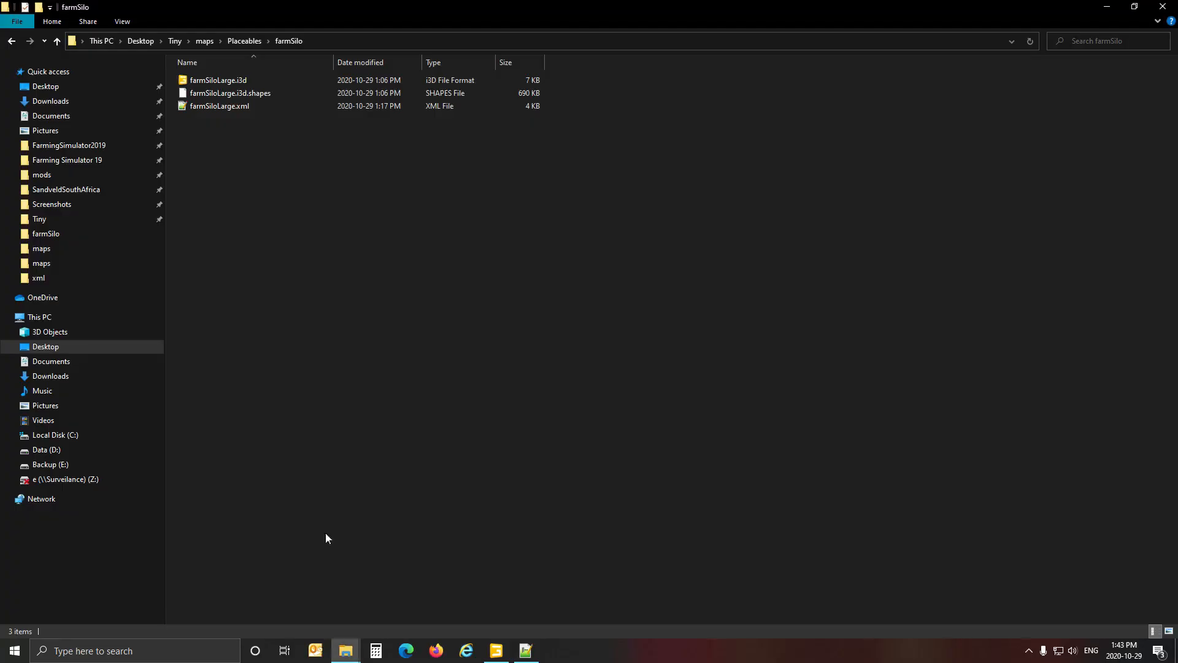
left_click(205, 108)
left_click(205, 108)
key("ctrl+c")
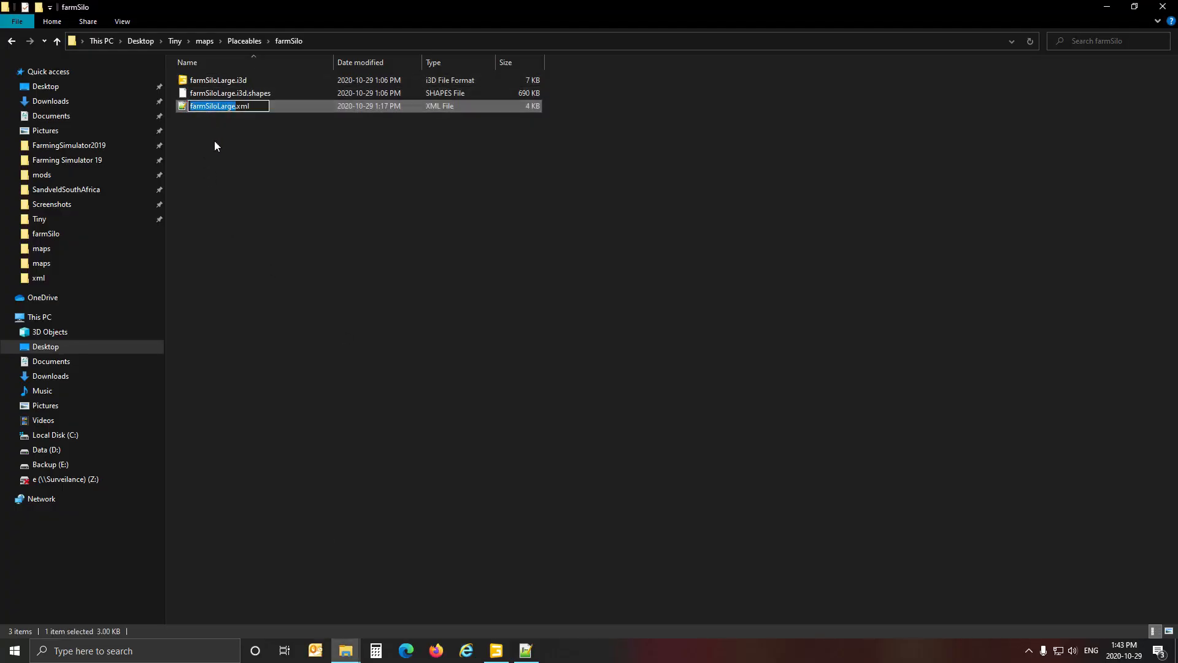
left_click(526, 651)
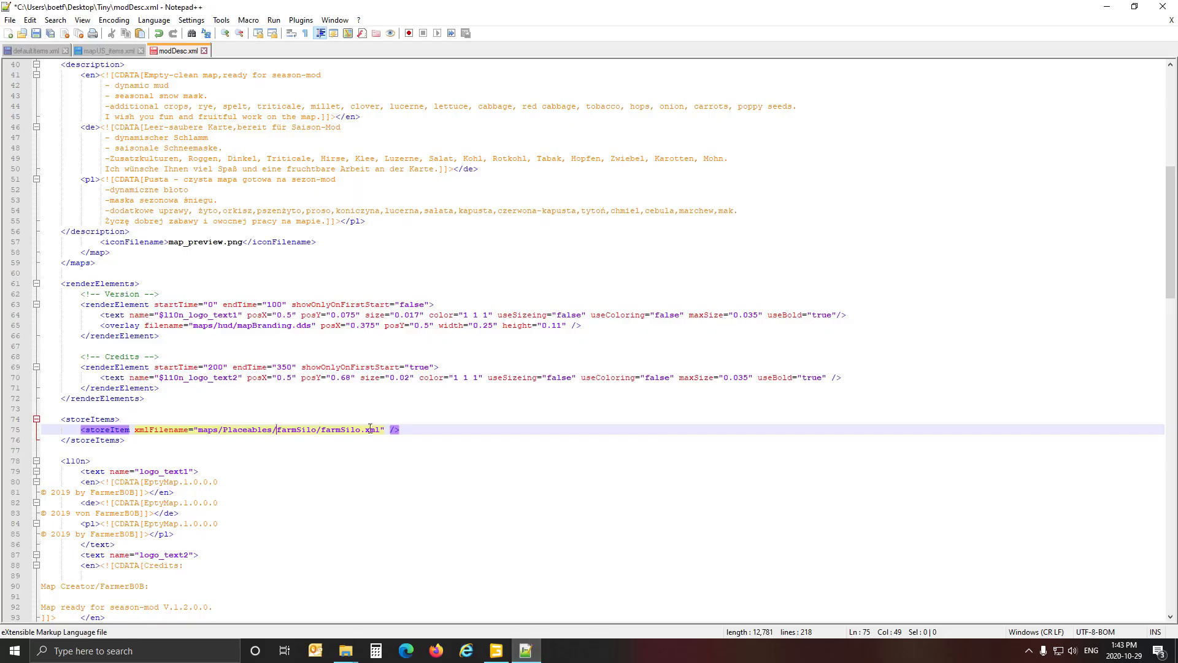
left_click_drag(321, 430, 362, 430)
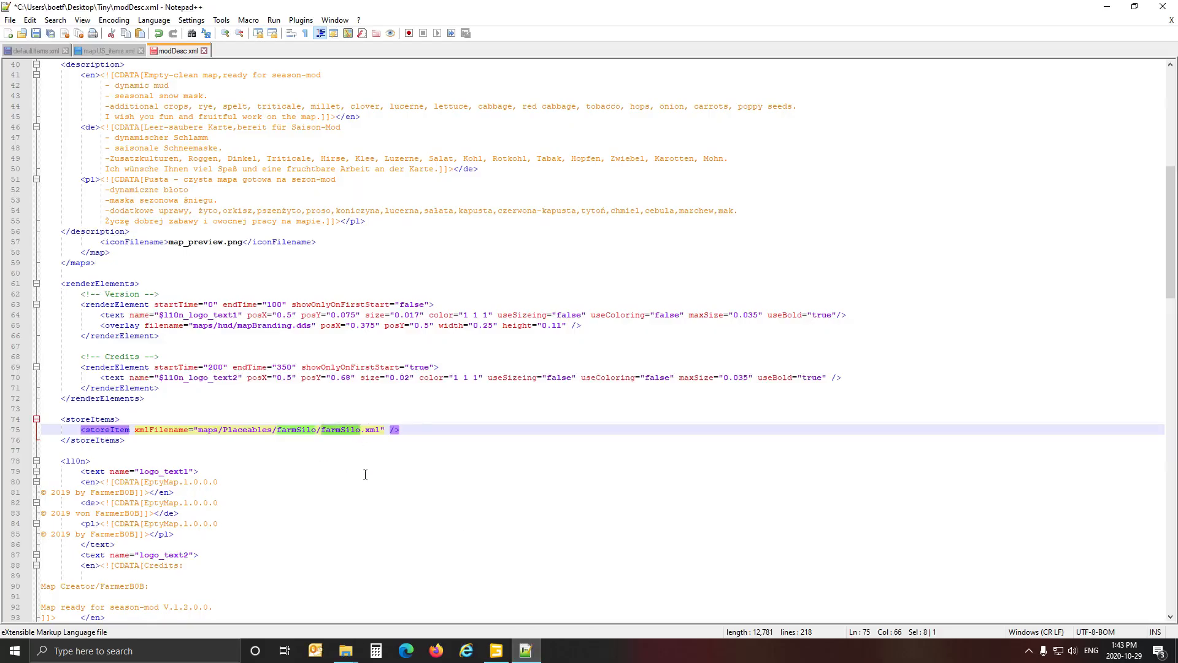
key("ctrl+v")
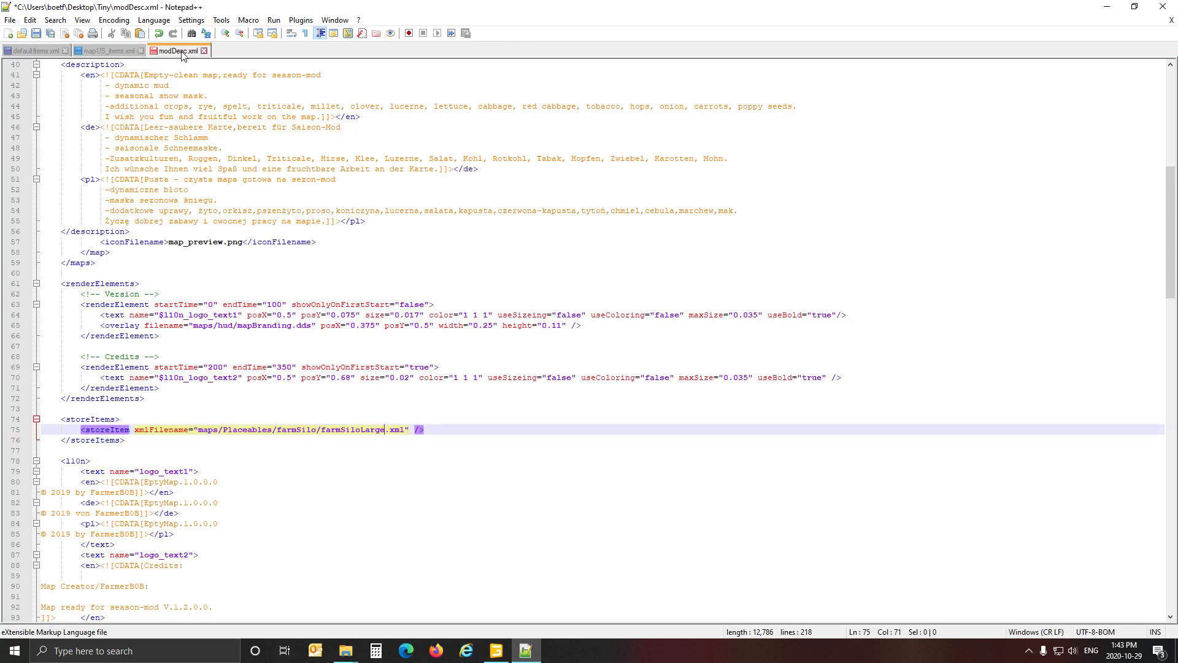
left_click(37, 34)
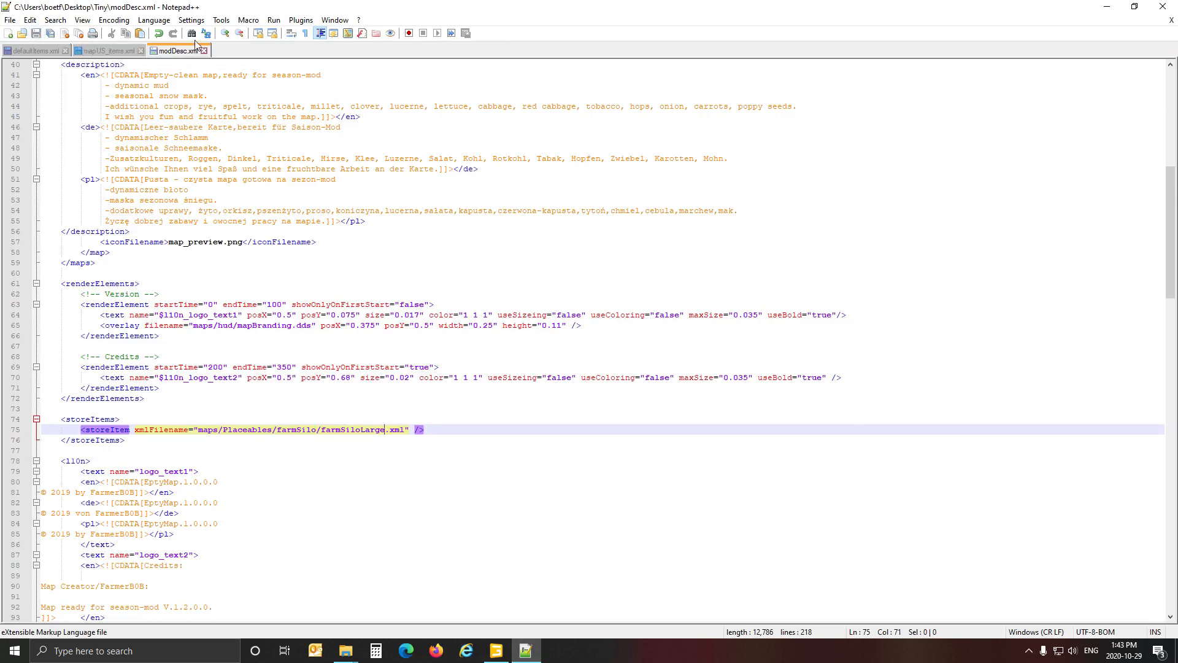
Close modDesc.xml and return to Tiny's defaultItems.xml to review its placeable entries.
left_click(204, 50)
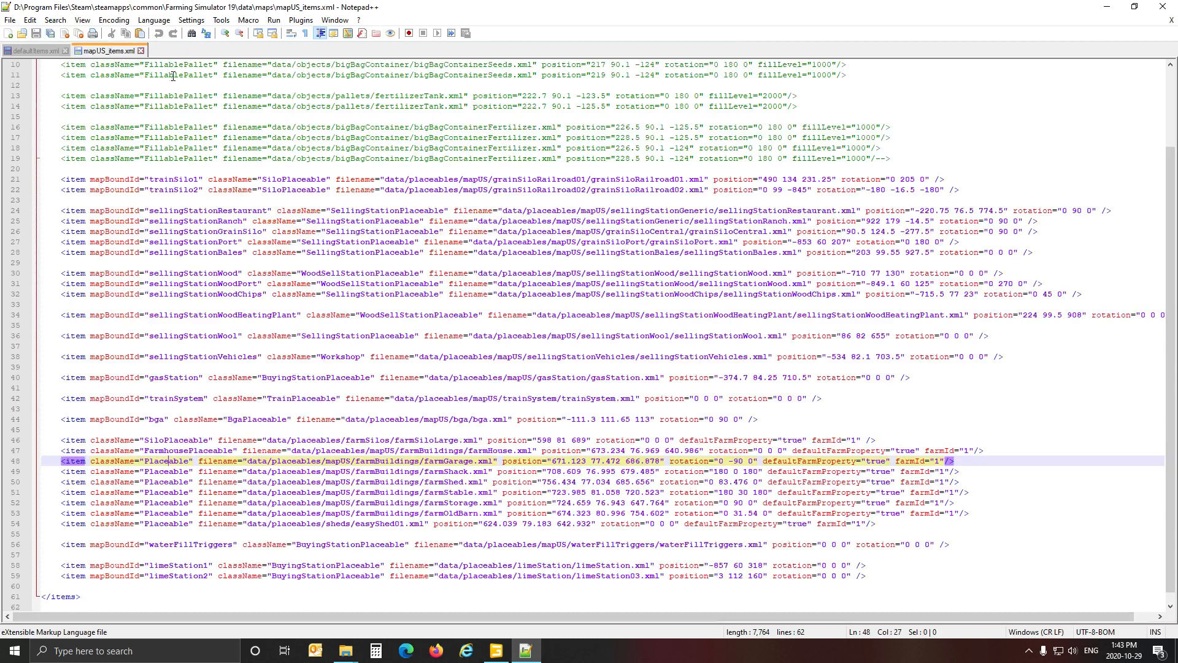
left_click(35, 48)
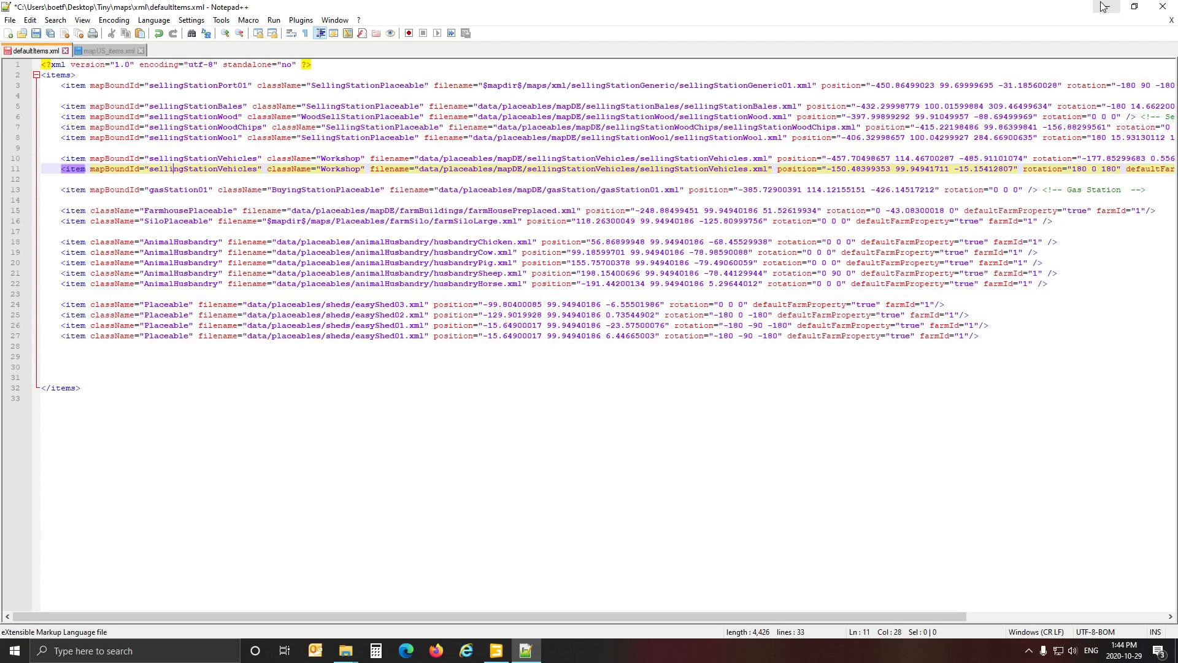
Switch to GIANTS Editor, select the placeholders group to inspect its buildings in map01, and clear the selection and collapse the group.
left_click(496, 650)
scroll(95, 188, "up", 2)
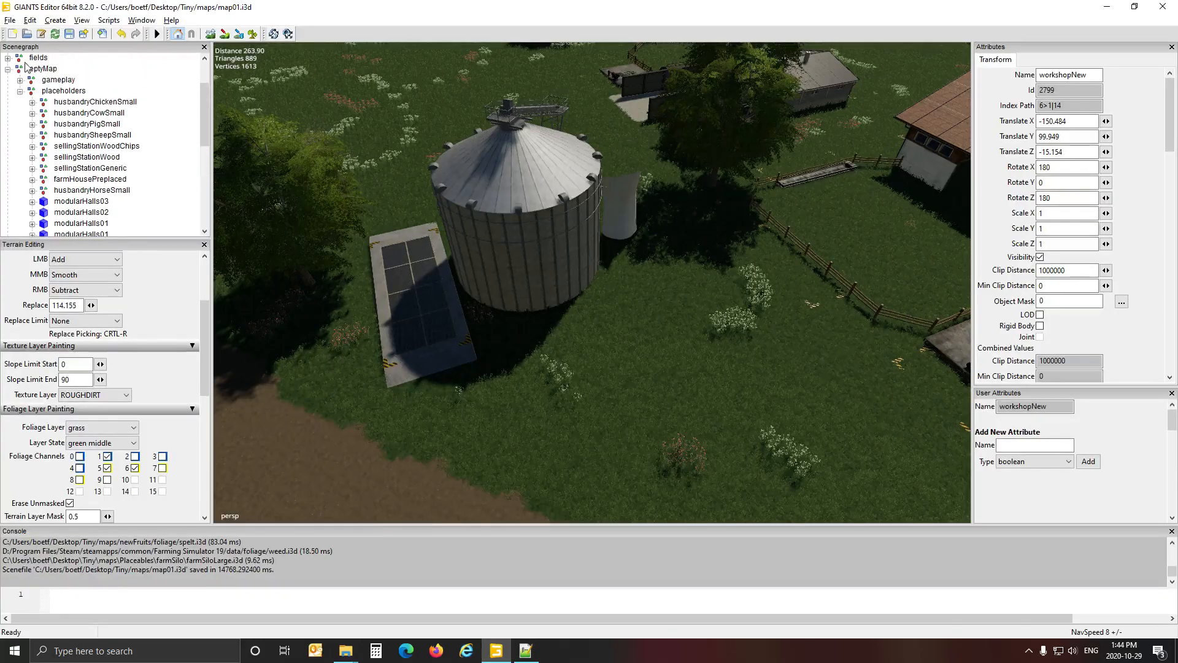
left_click(63, 91)
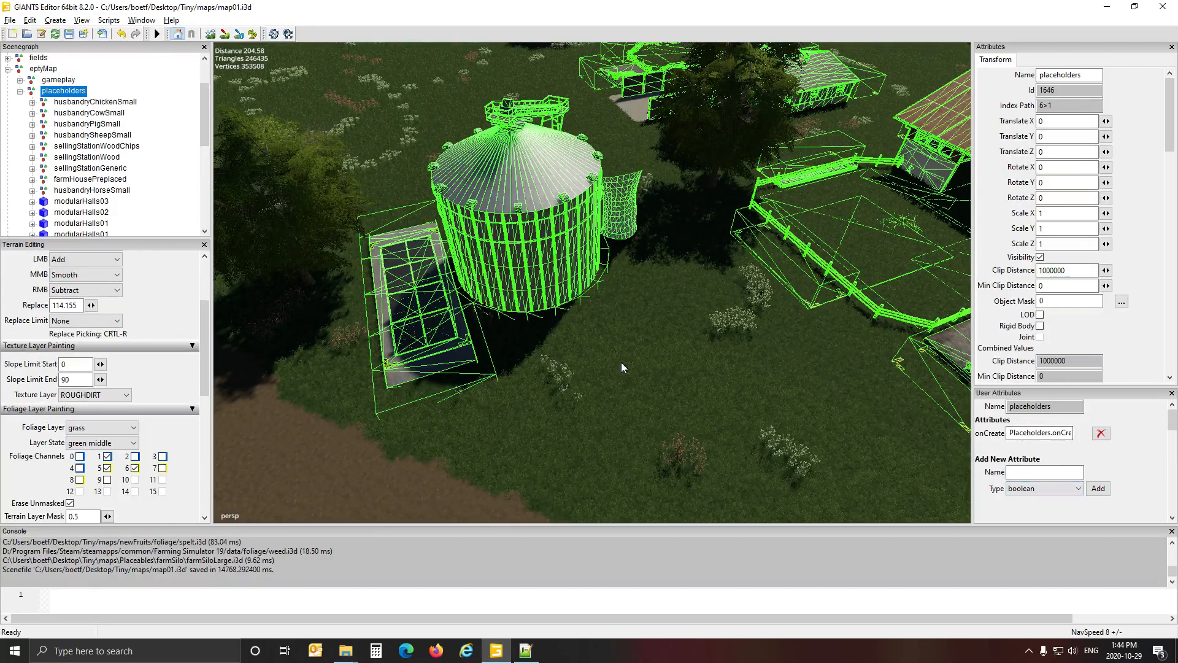
left_click_drag(621, 362, 531, 360, "alt")
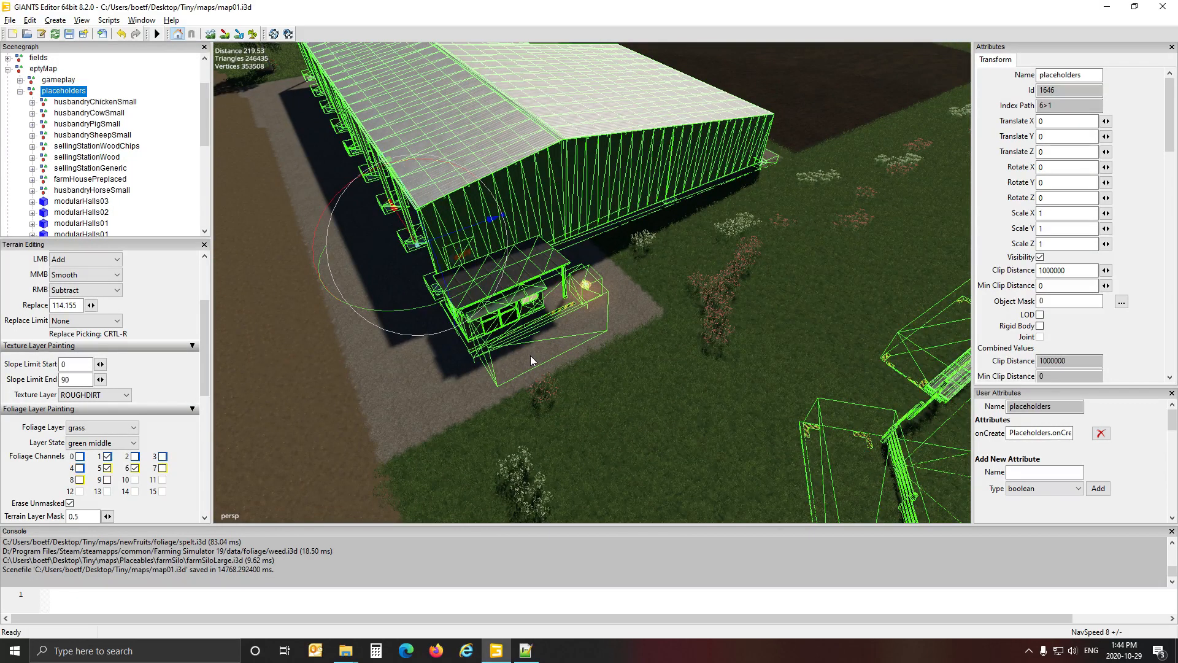
left_click(178, 122)
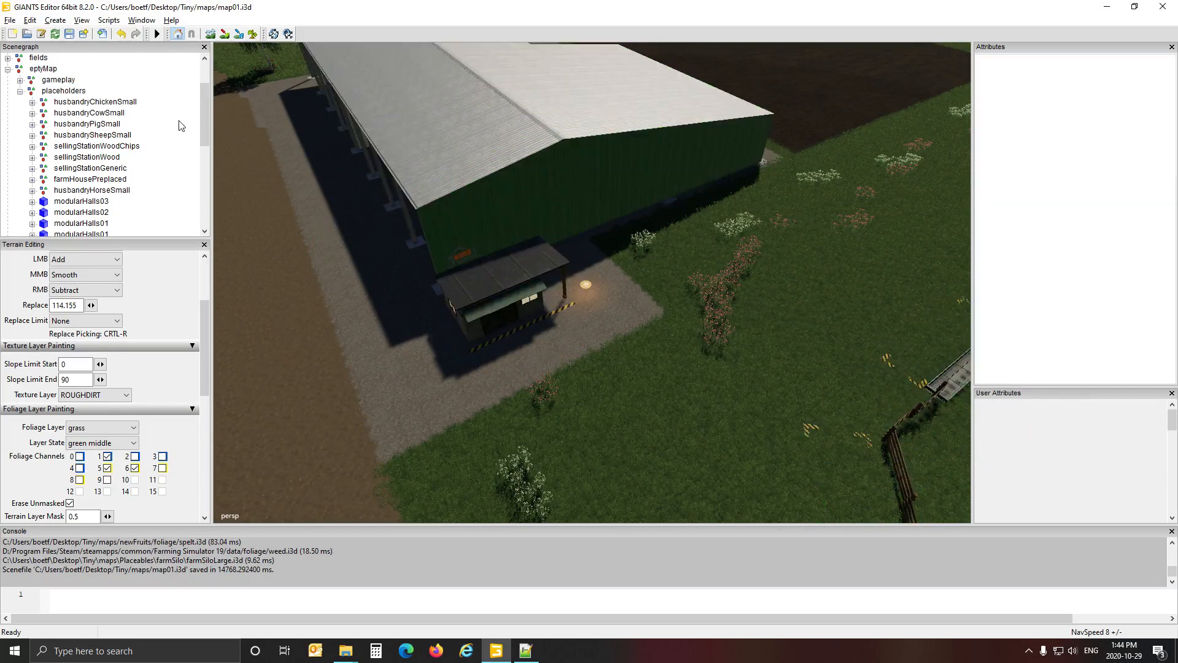
left_click(19, 91)
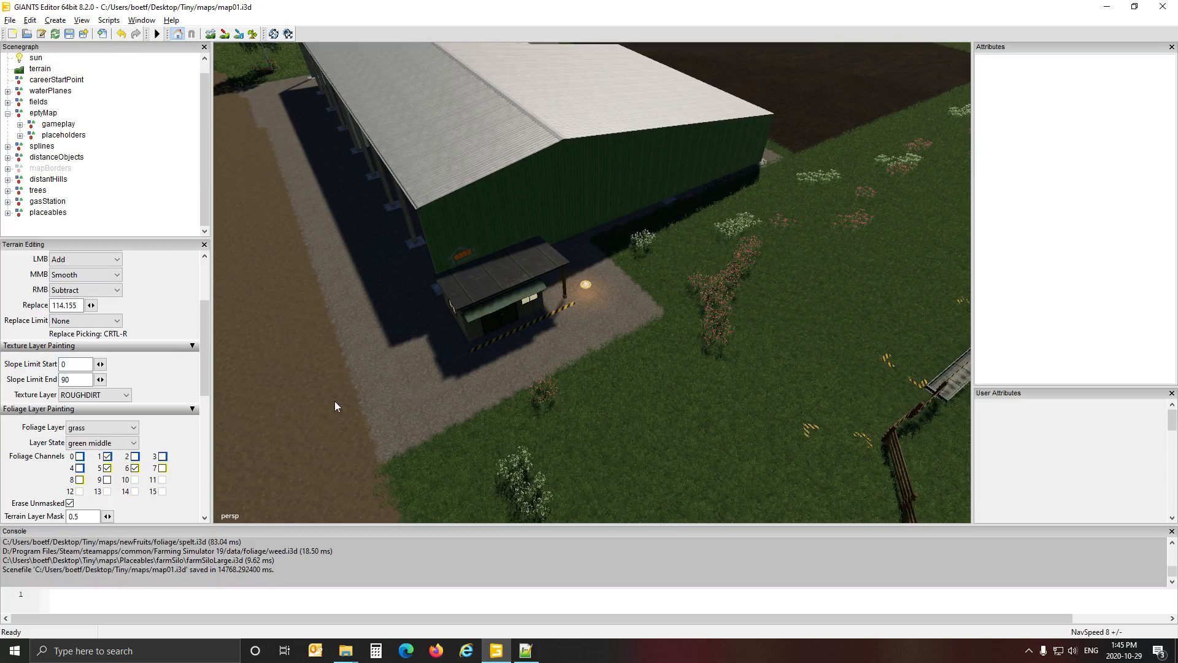
left_click_drag(341, 390, 324, 330, "alt")
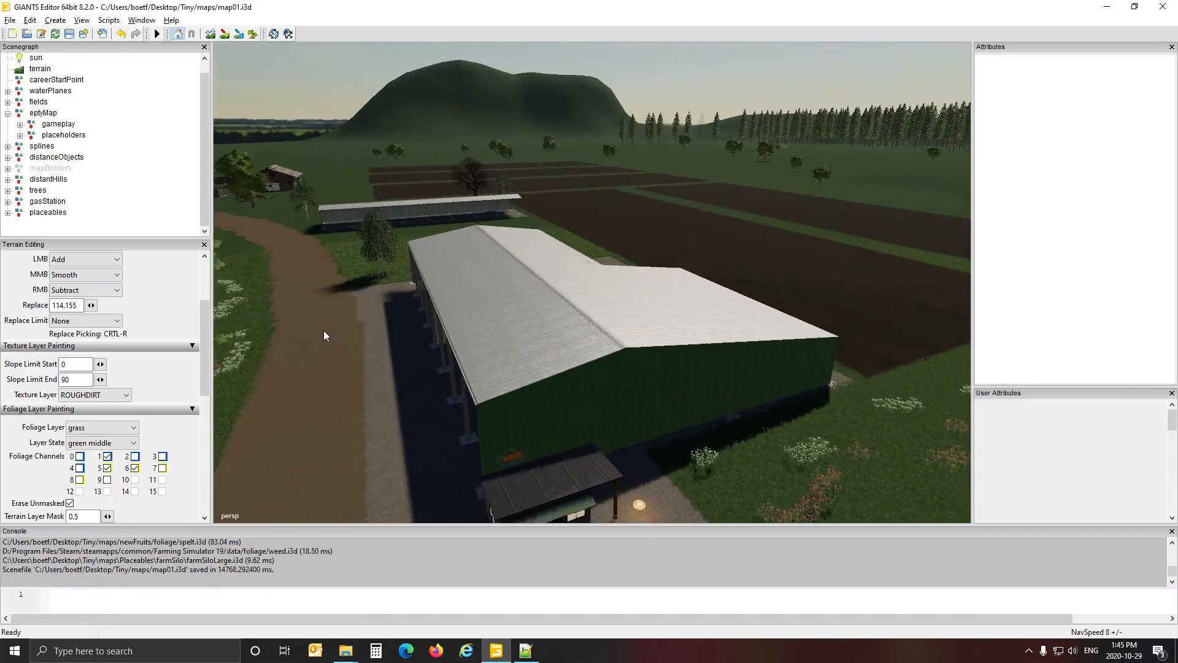